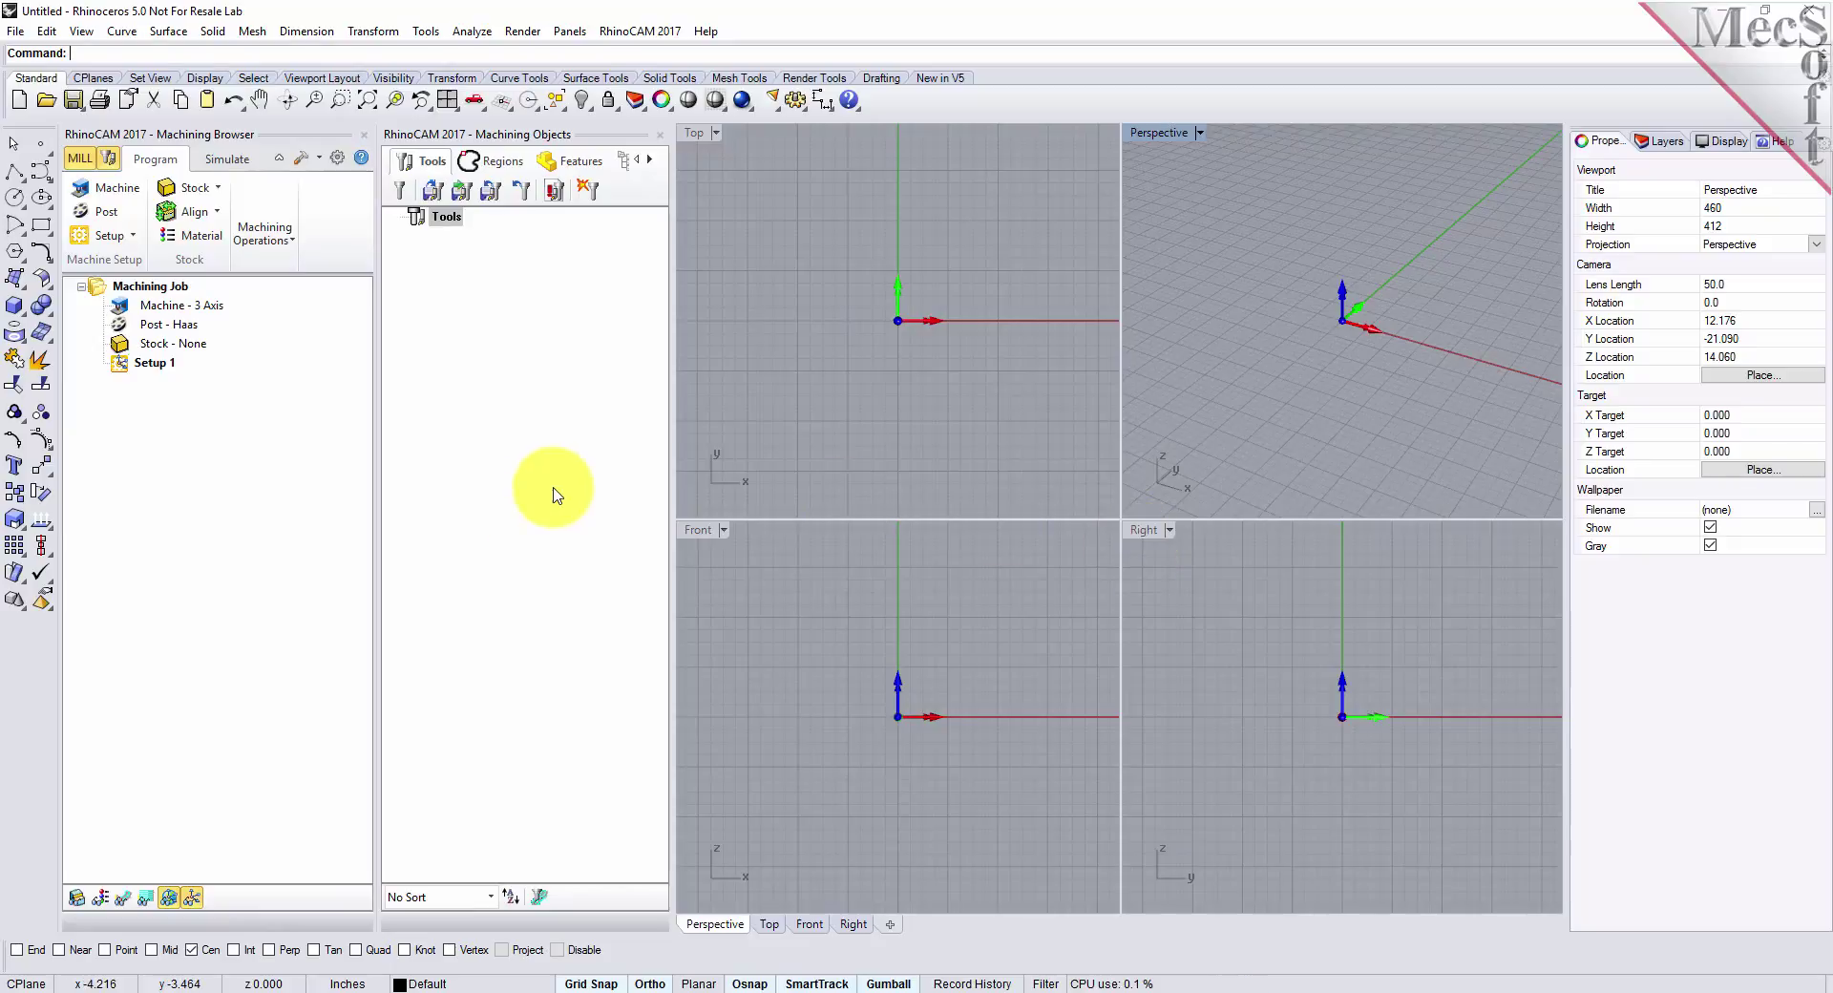
- Close the Machining Objects and Machining Browser panels, and load the RhinoCAM MILL module again
click(660, 140)
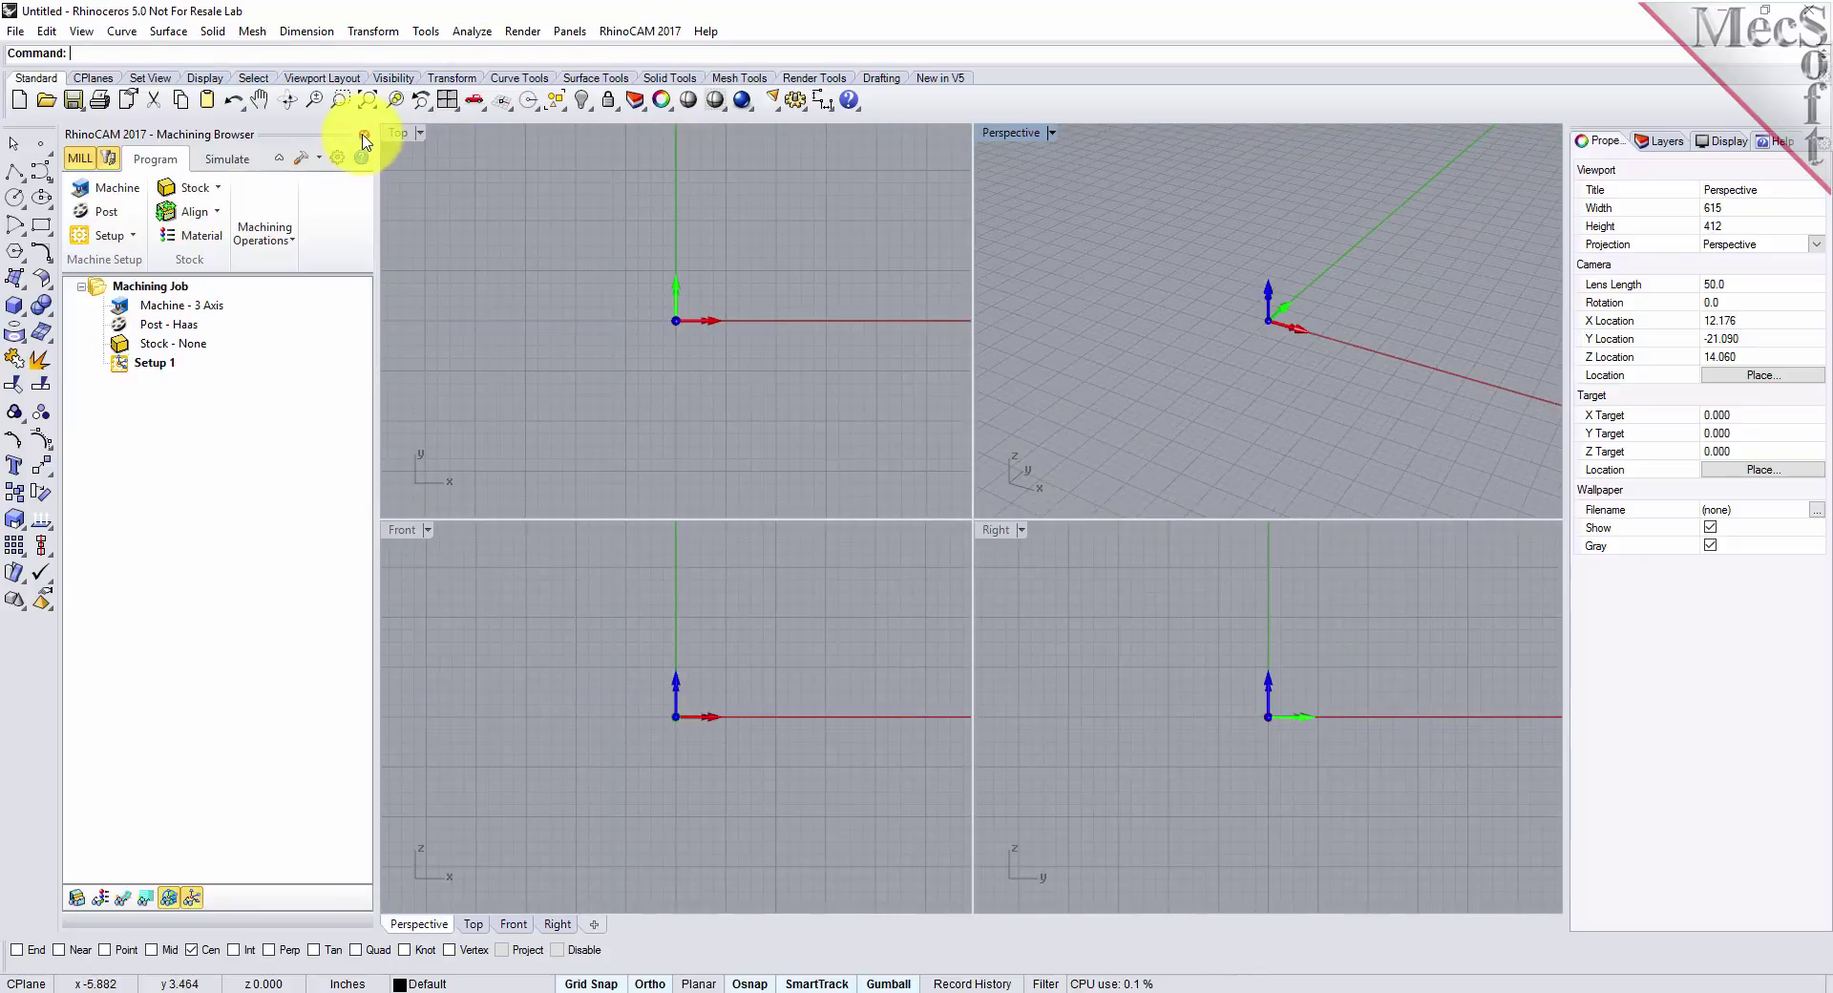
click(363, 134)
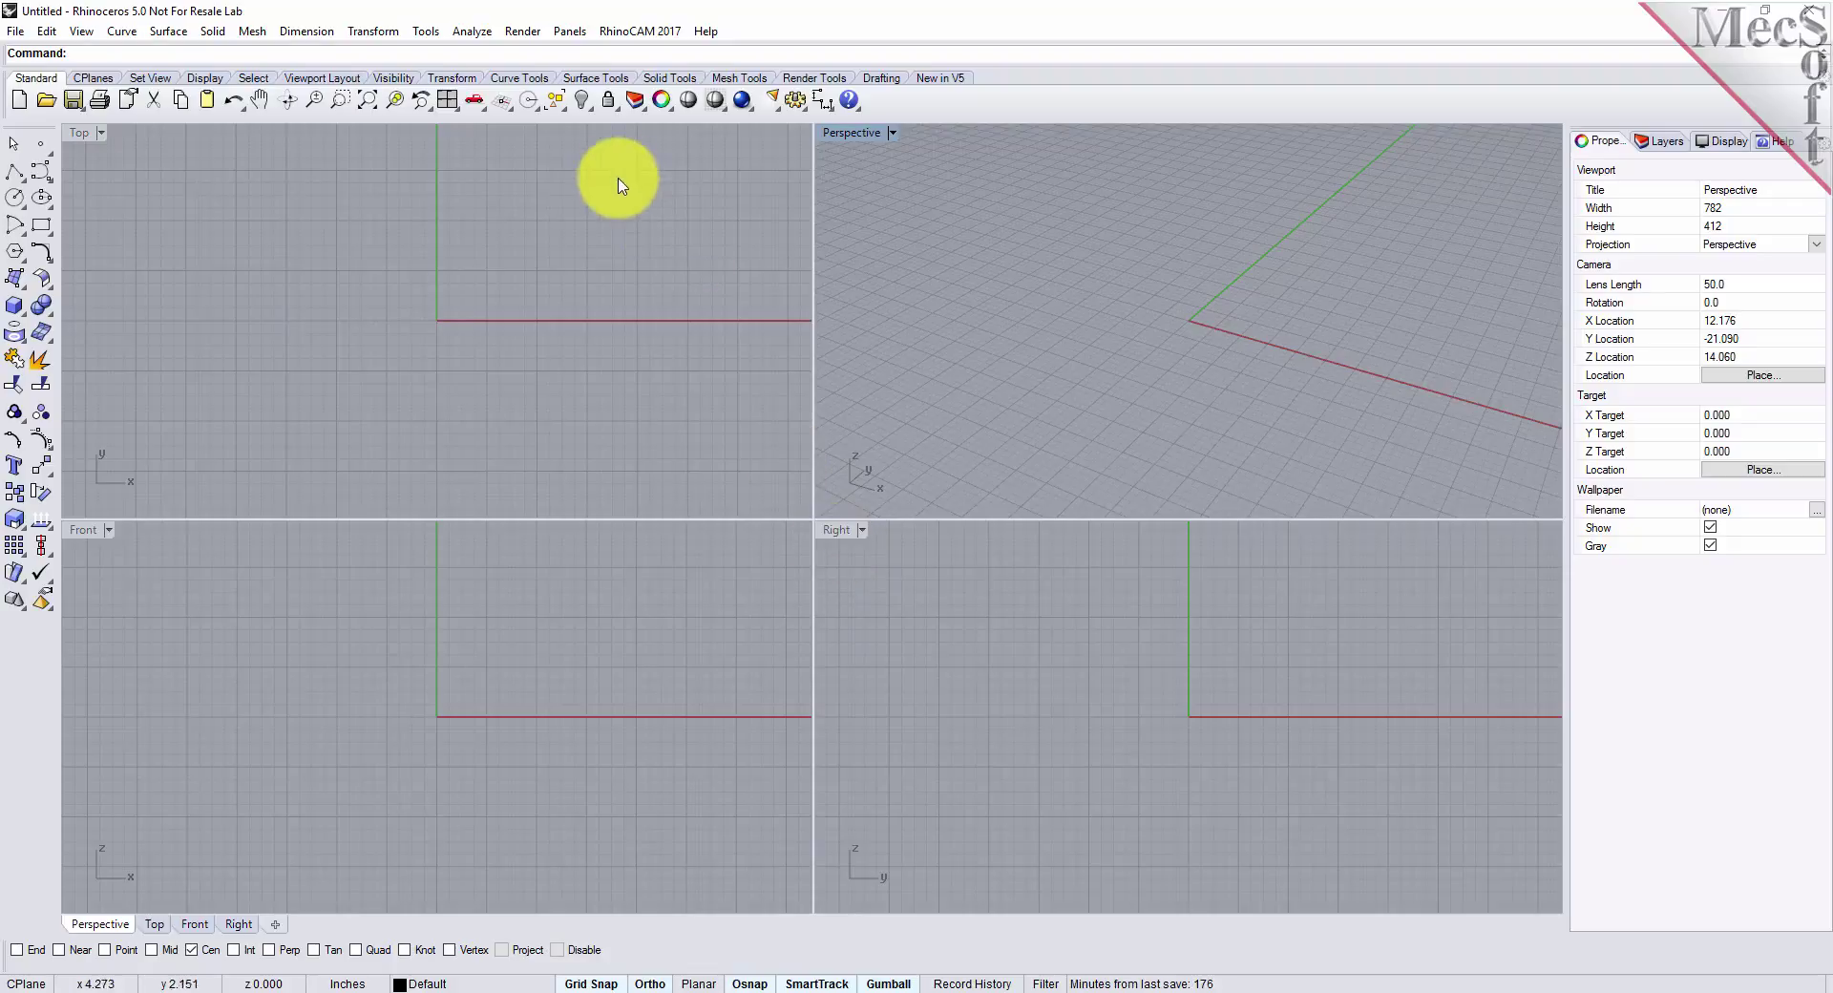
click(685, 34)
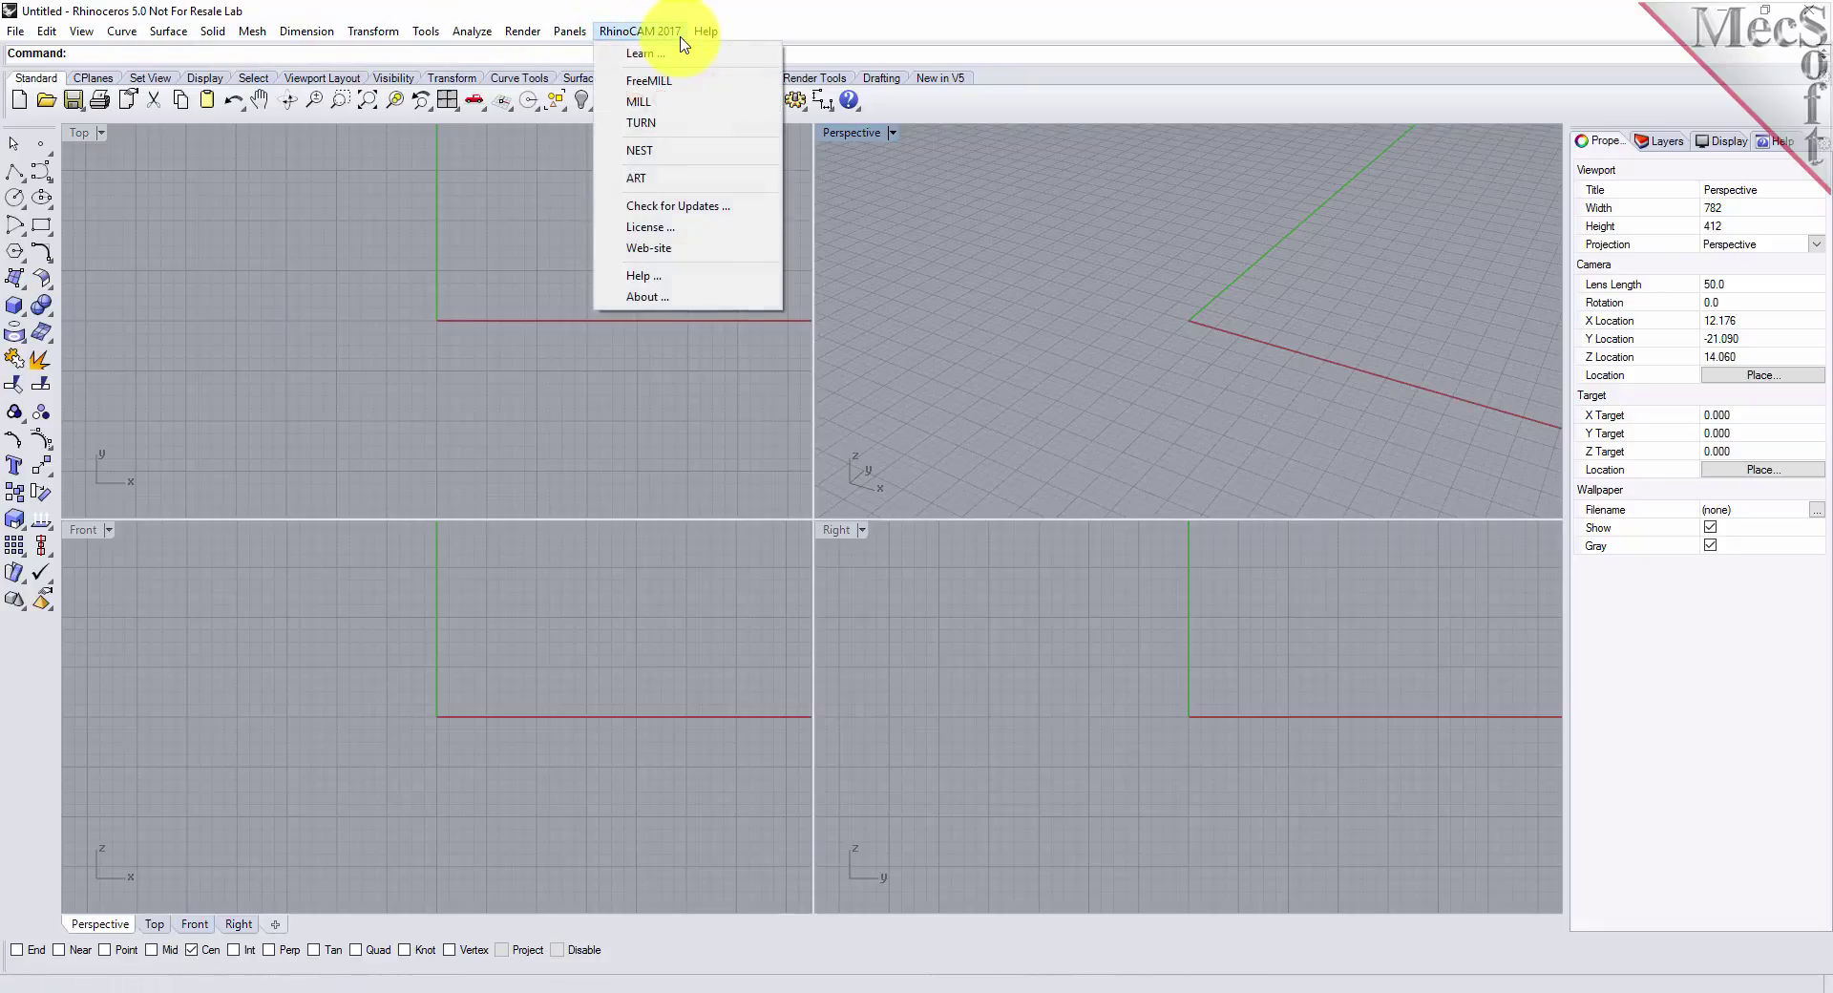
click(680, 105)
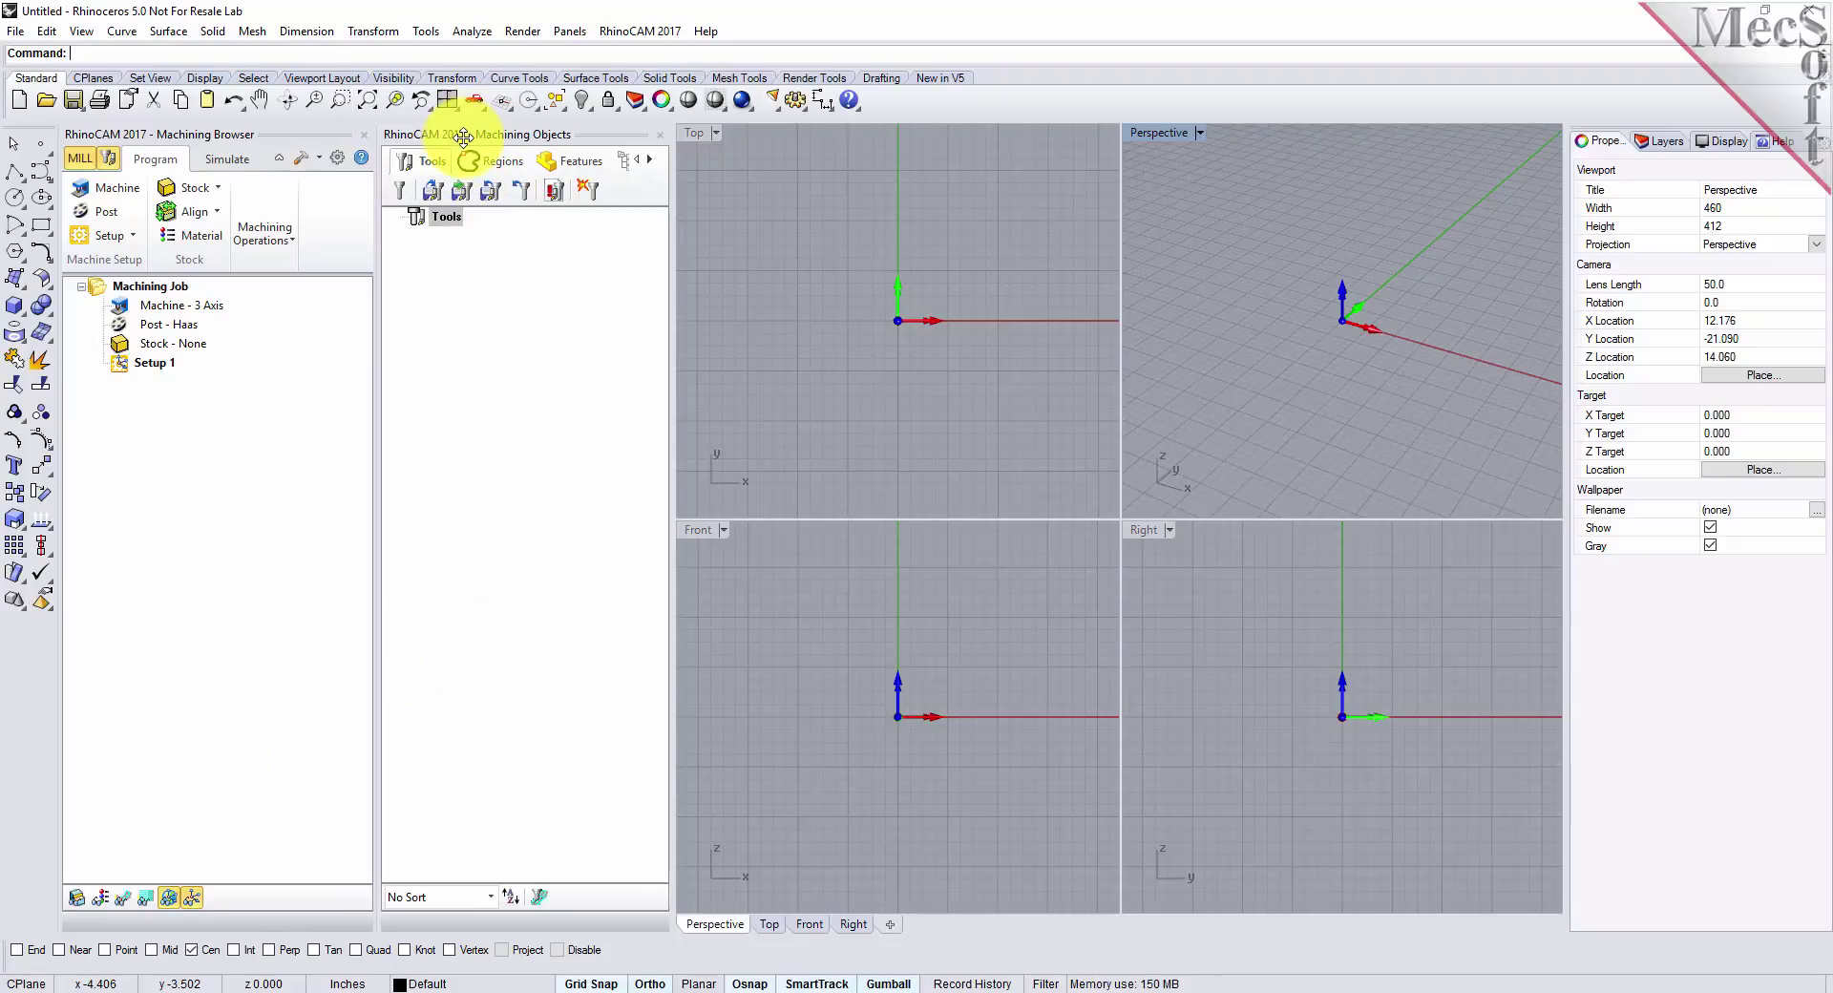
- Dock the Machining Objects browser beneath the Machining Browser, give the Machining Browser more height and widen both panels
drag(463, 136, 155, 782)
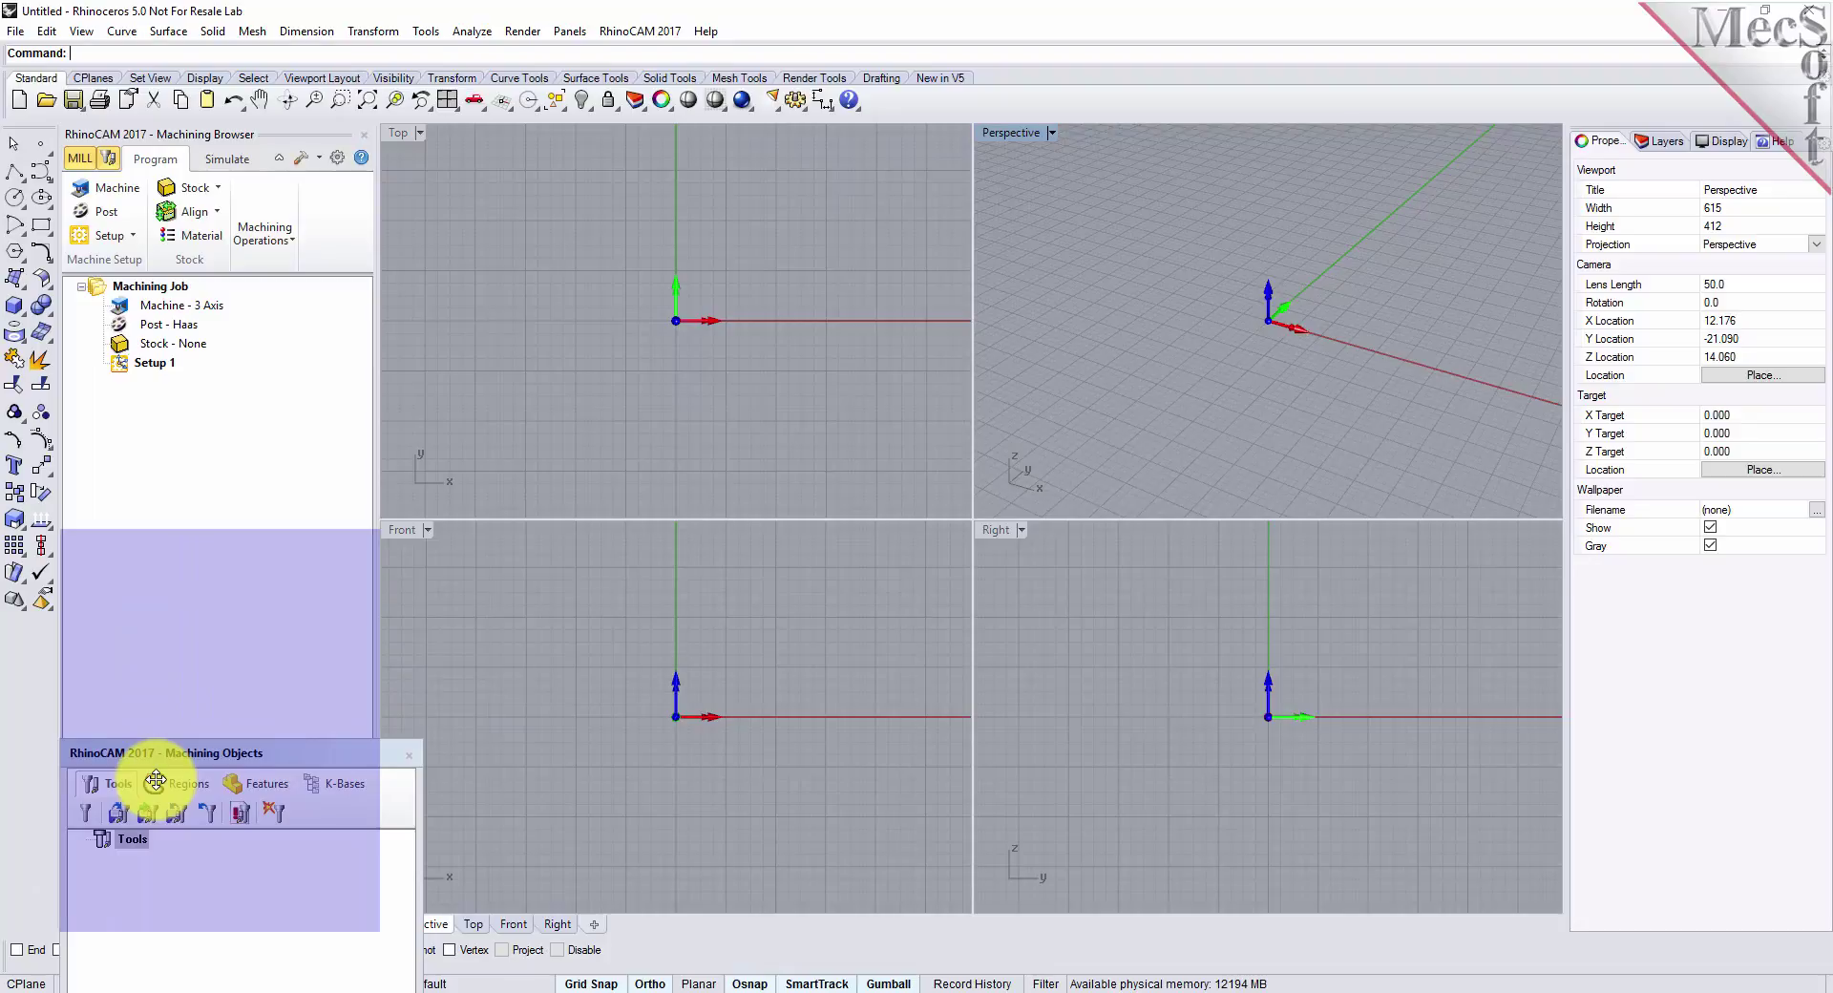
drag(156, 780, 153, 778)
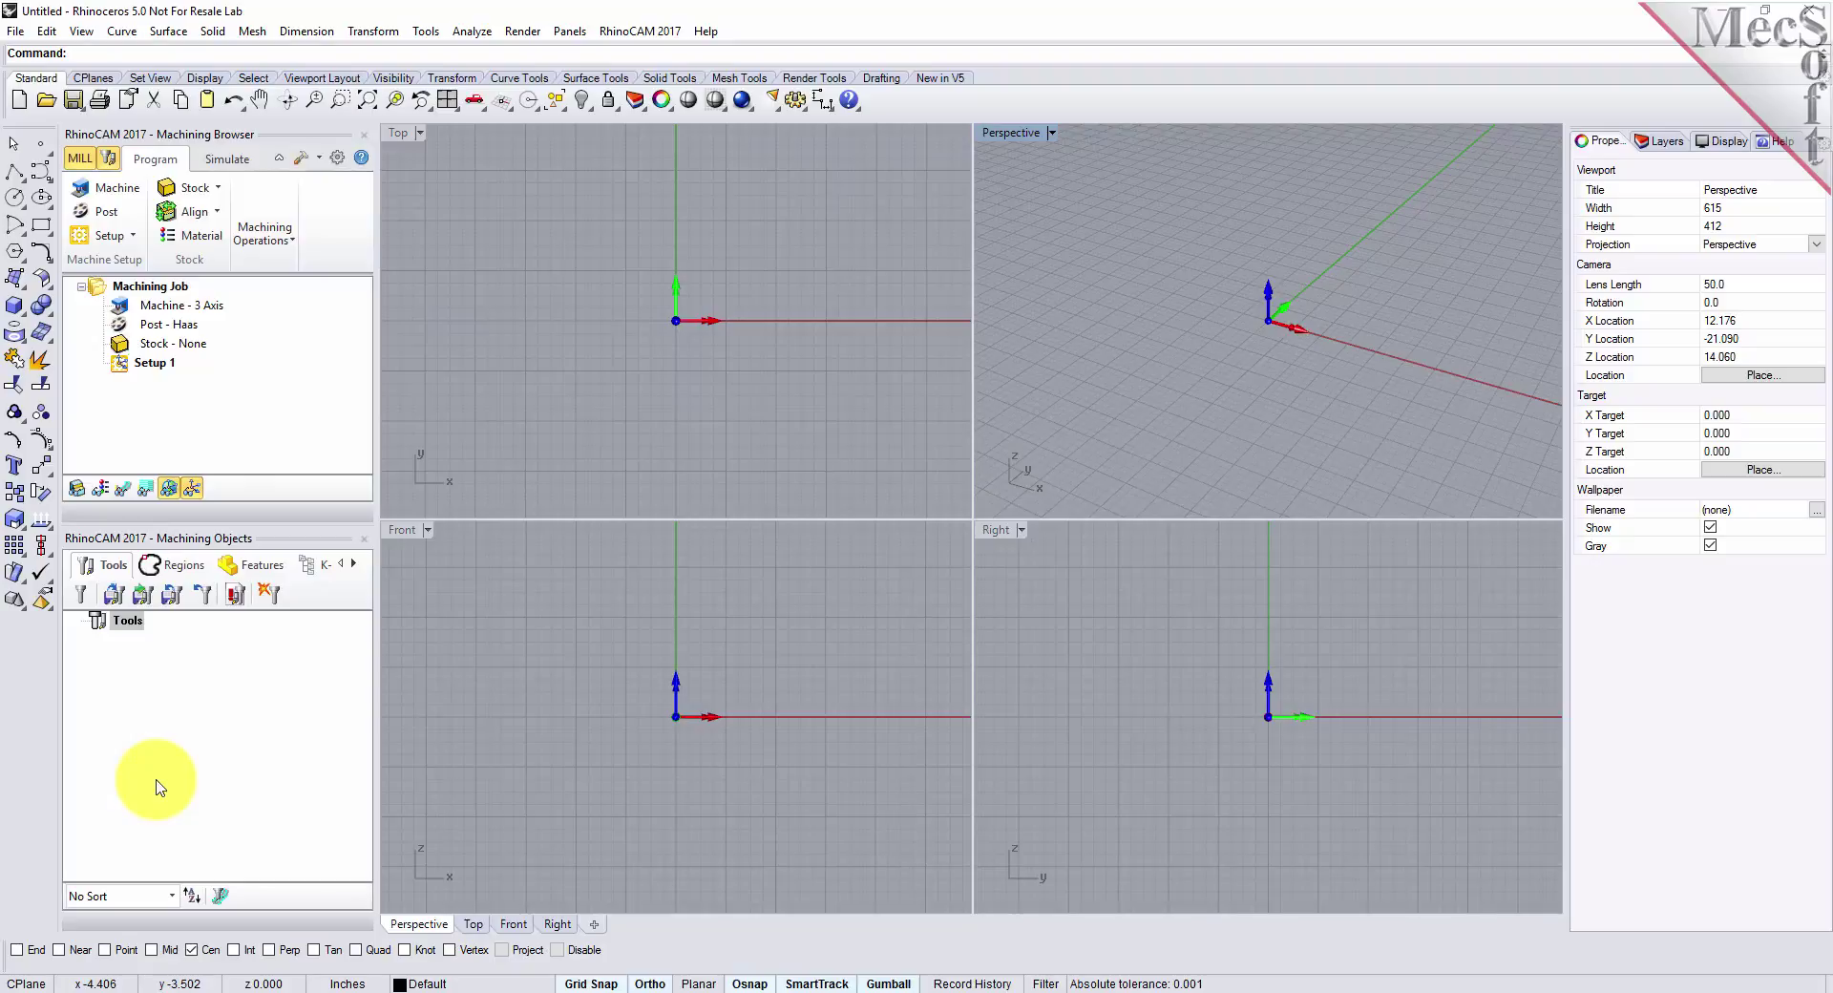
drag(238, 524, 266, 668)
drag(376, 601, 466, 609)
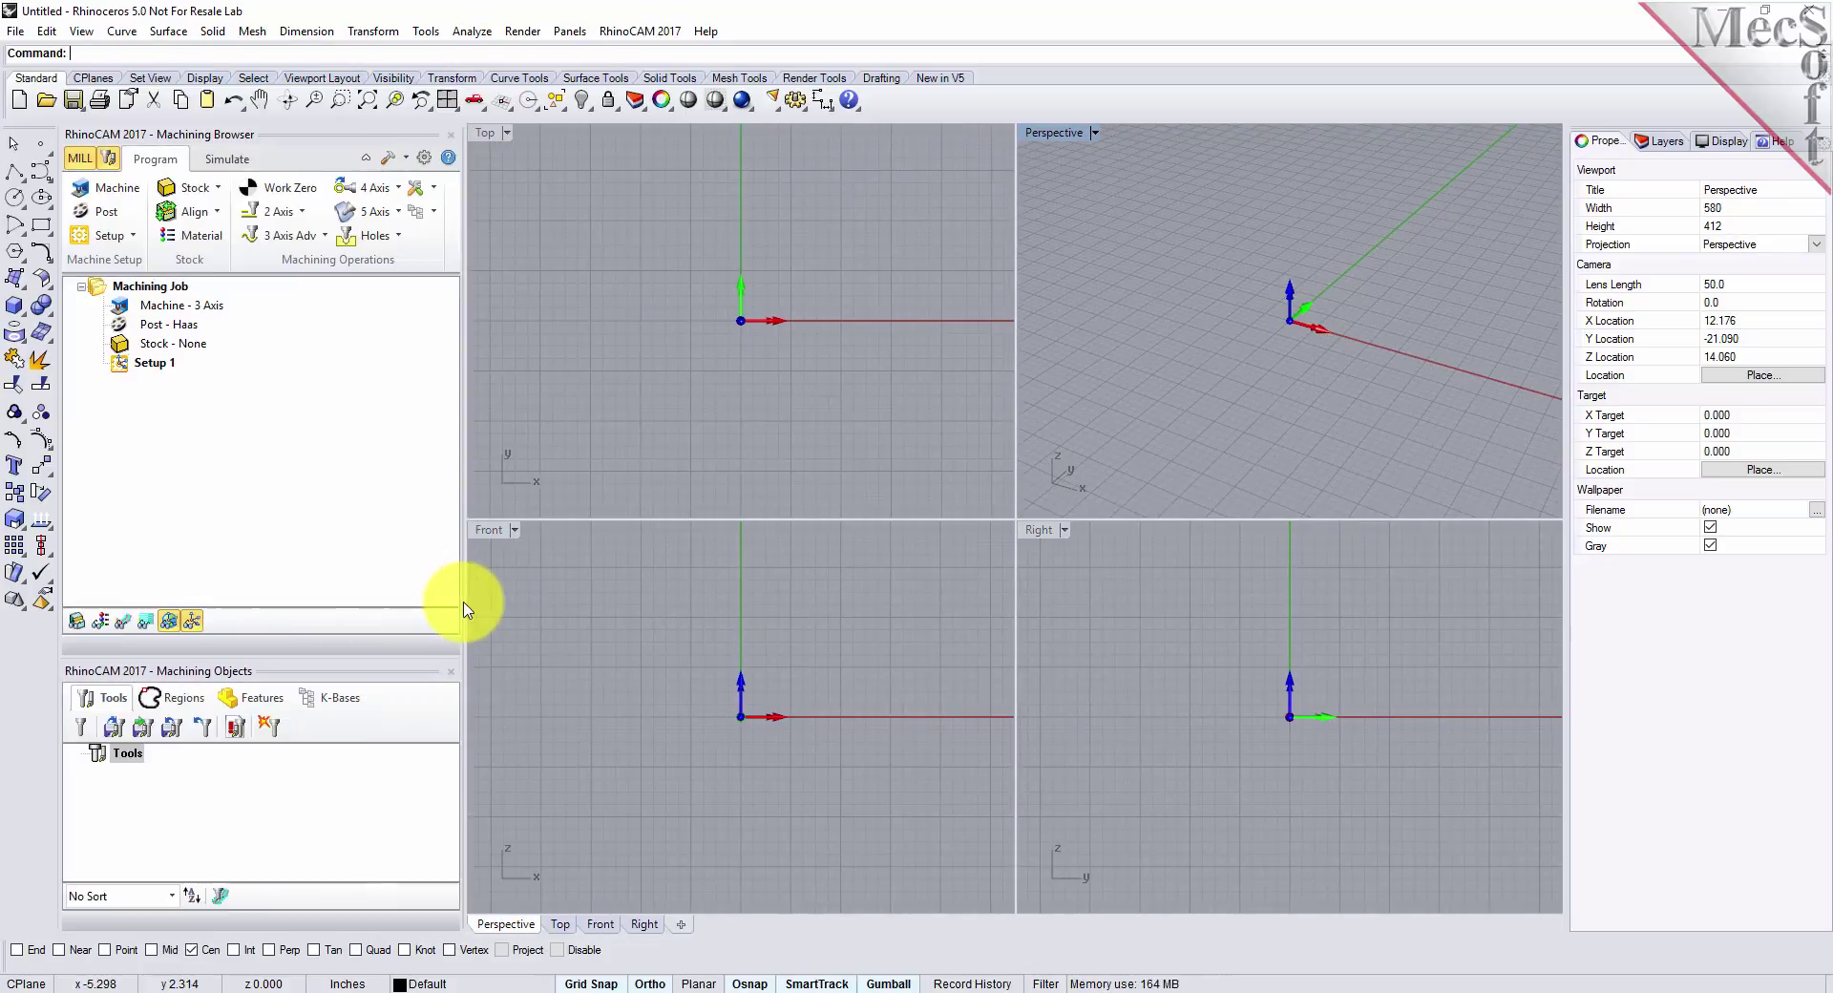
drag(254, 643, 259, 641)
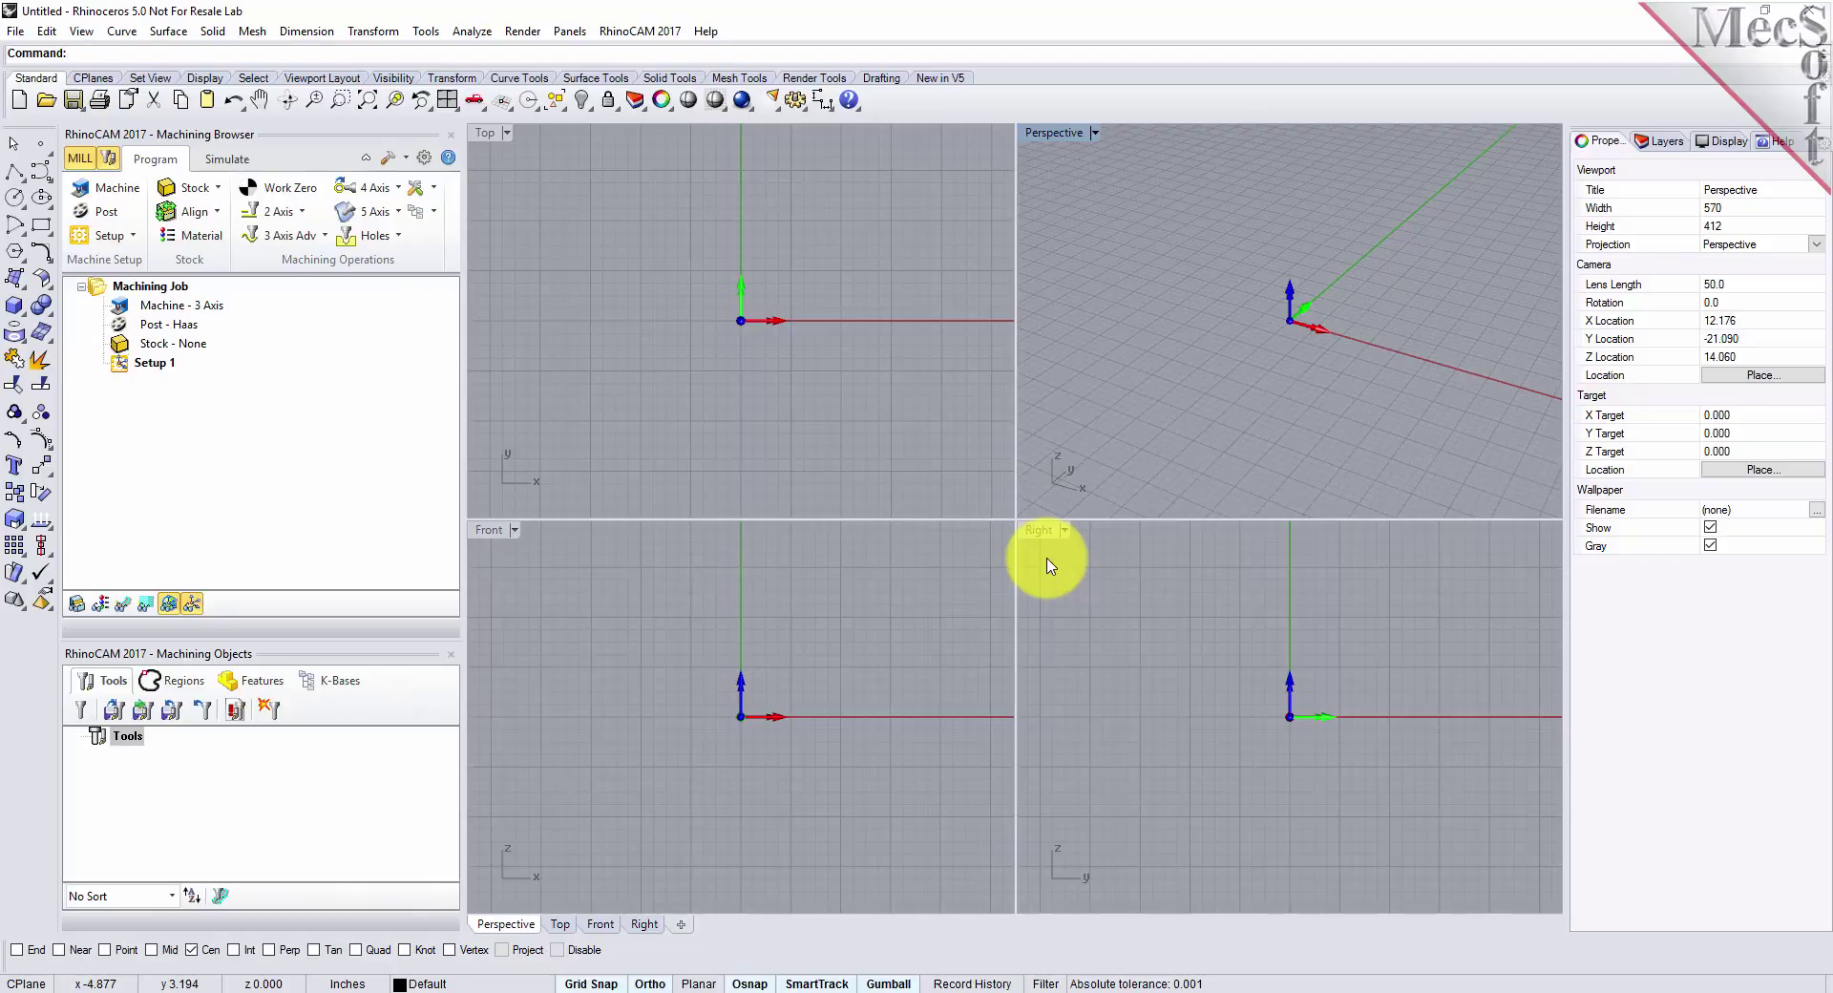
- Open the part file MILLQuickStartTutorial.3dm from the QuickStart folder
click(48, 100)
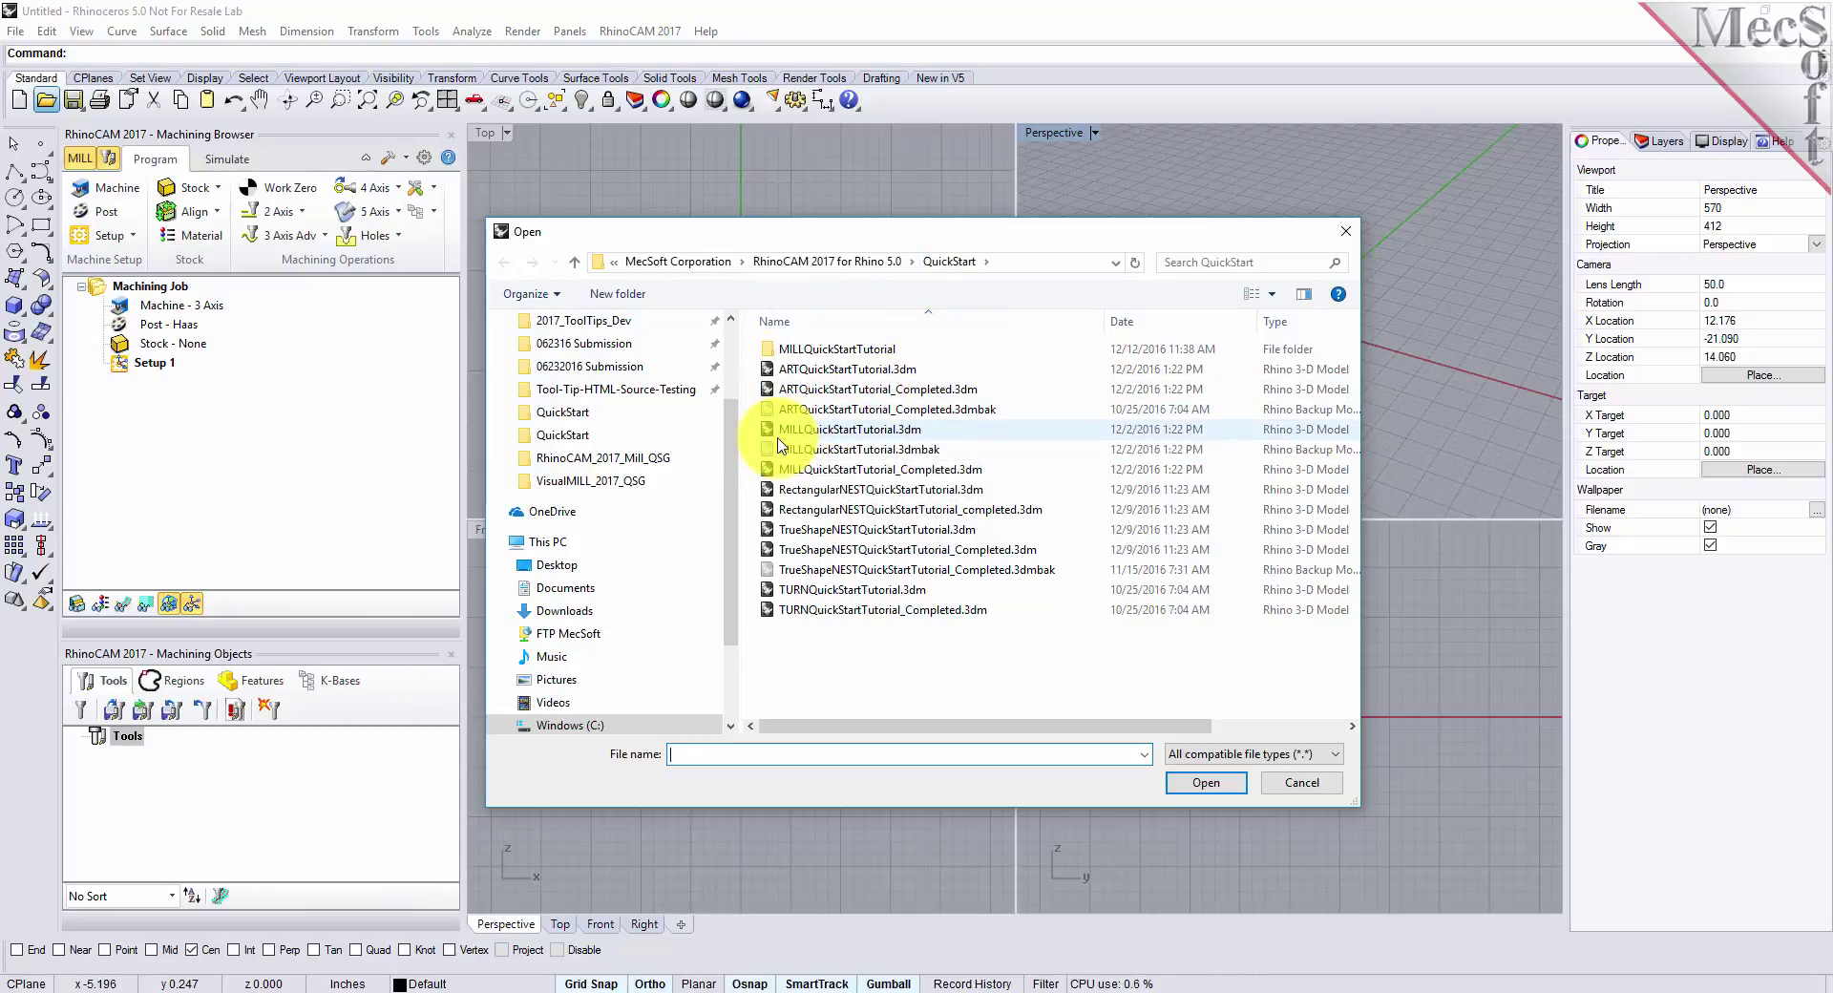
click(862, 431)
click(1227, 789)
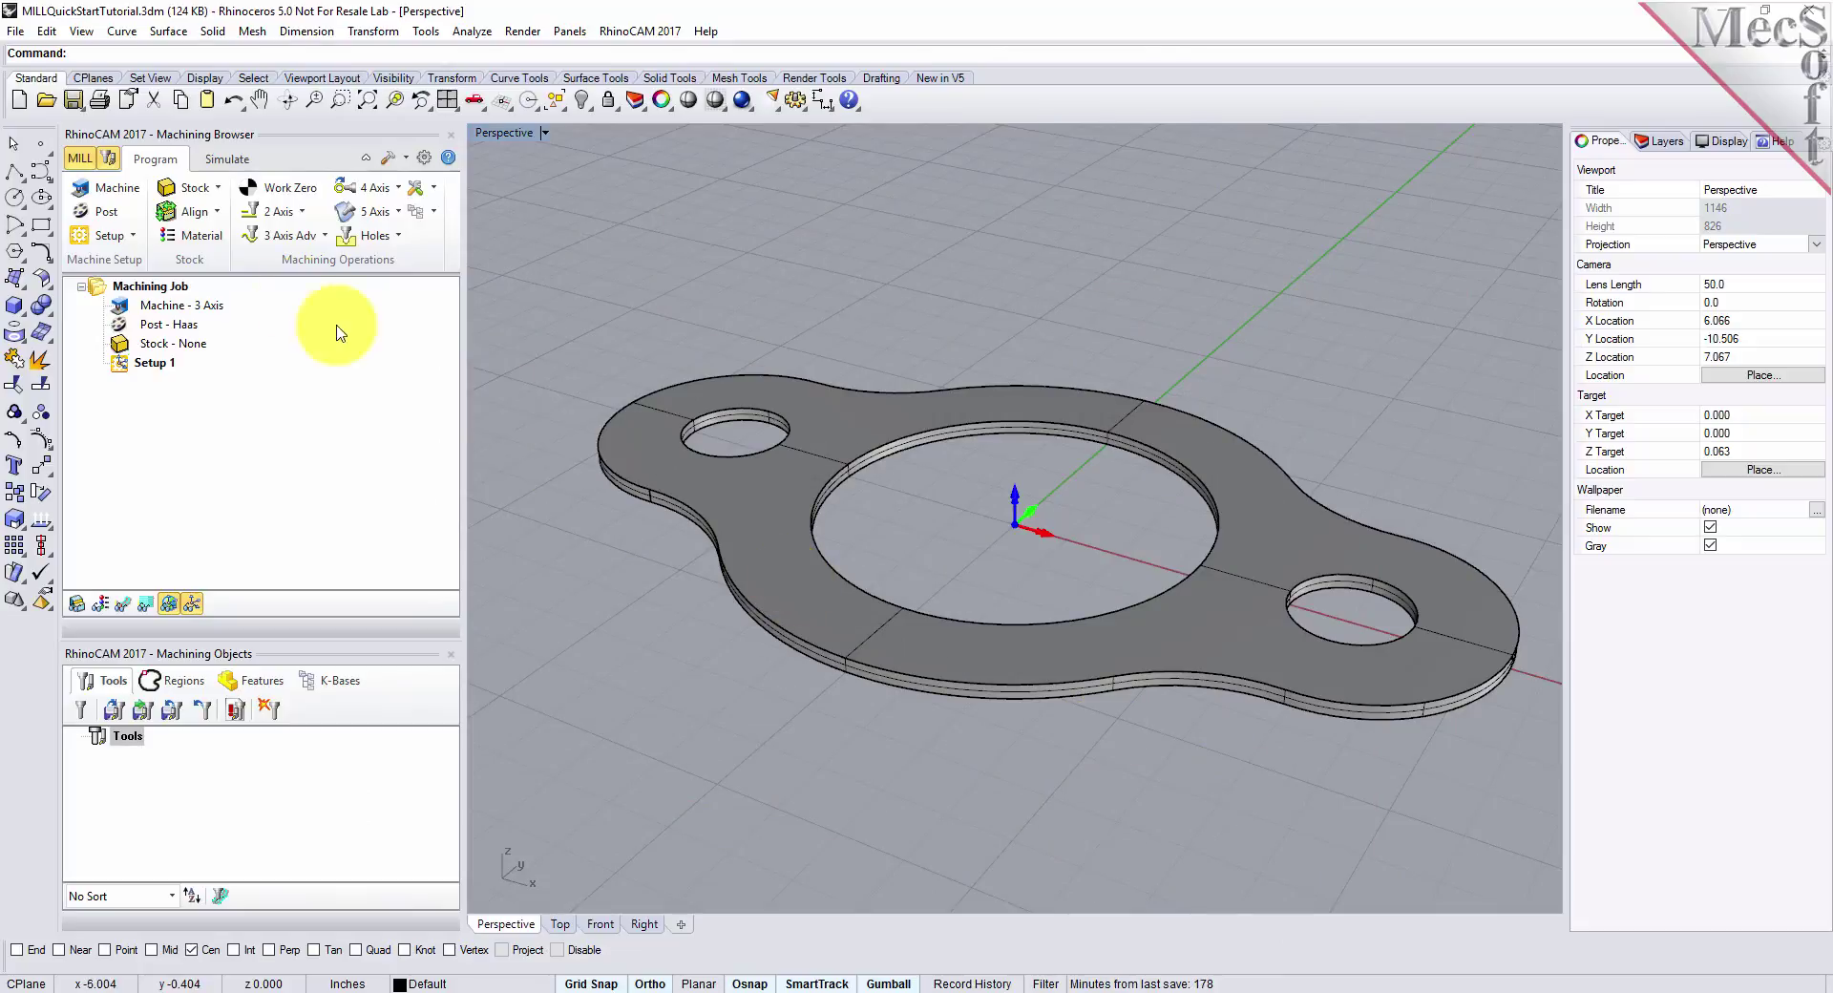
- Define the machine tool manually as a 3 Axis machine and select its entry in the machining job
click(128, 196)
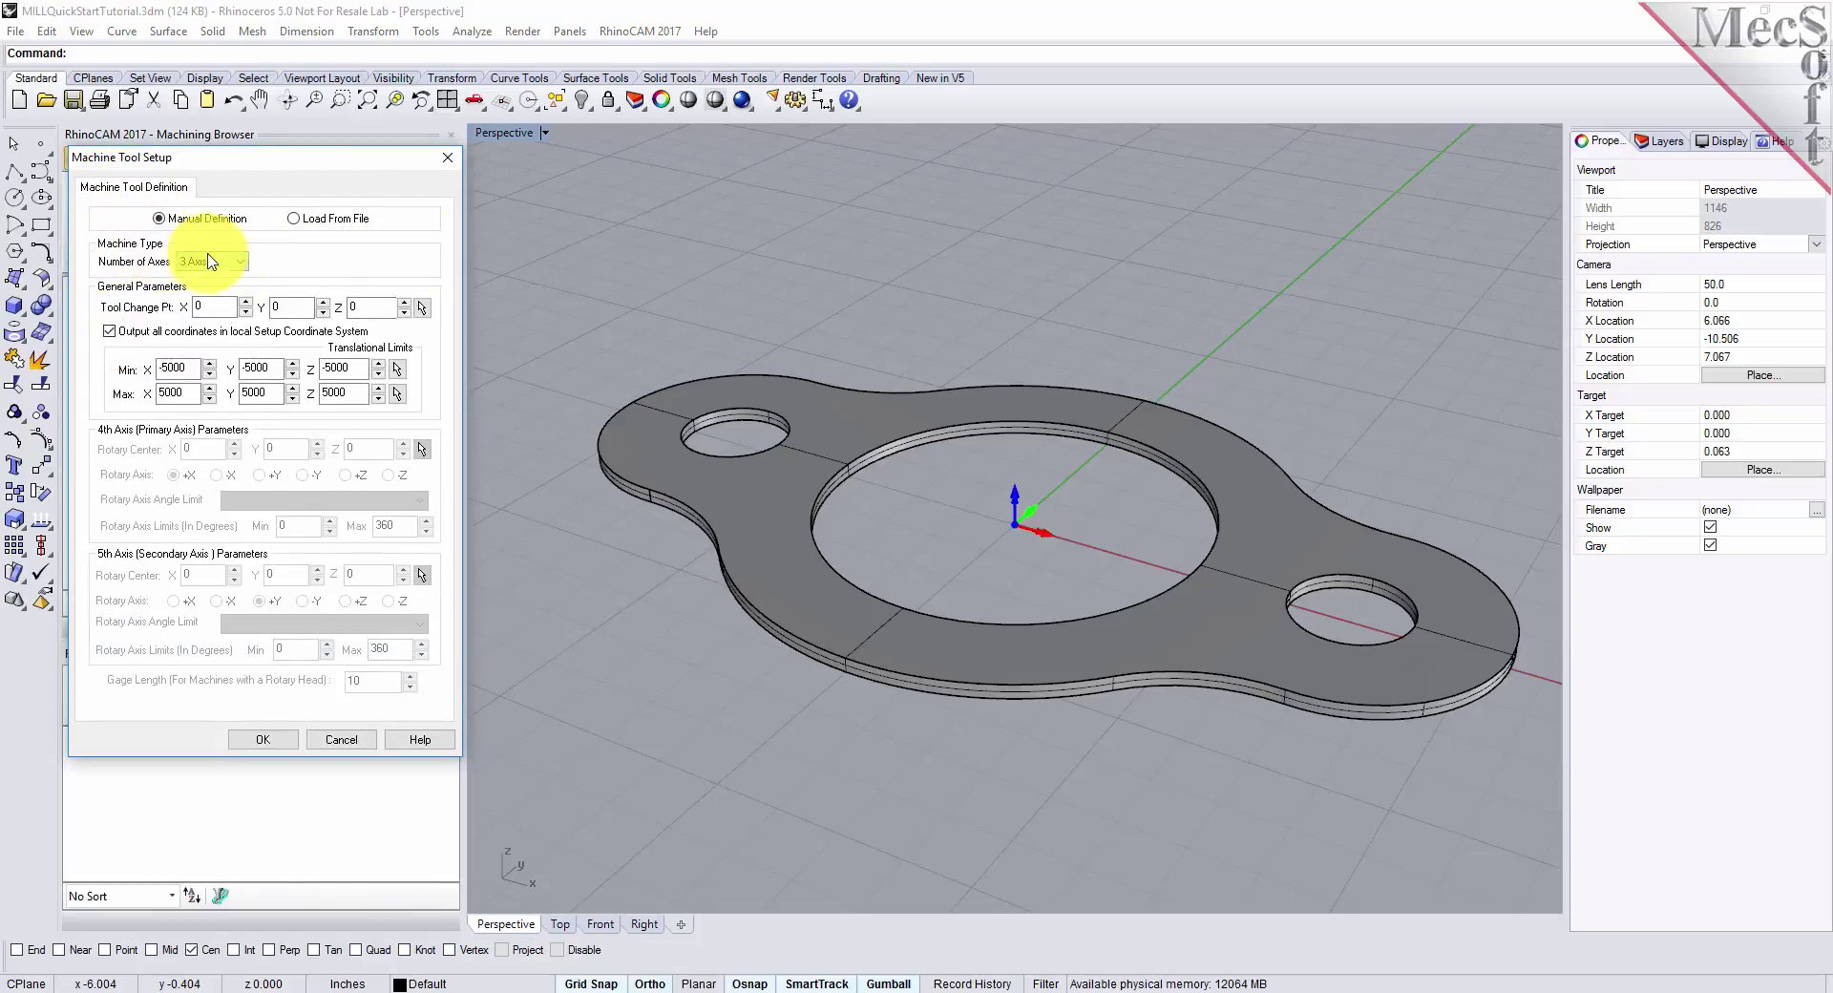
click(238, 266)
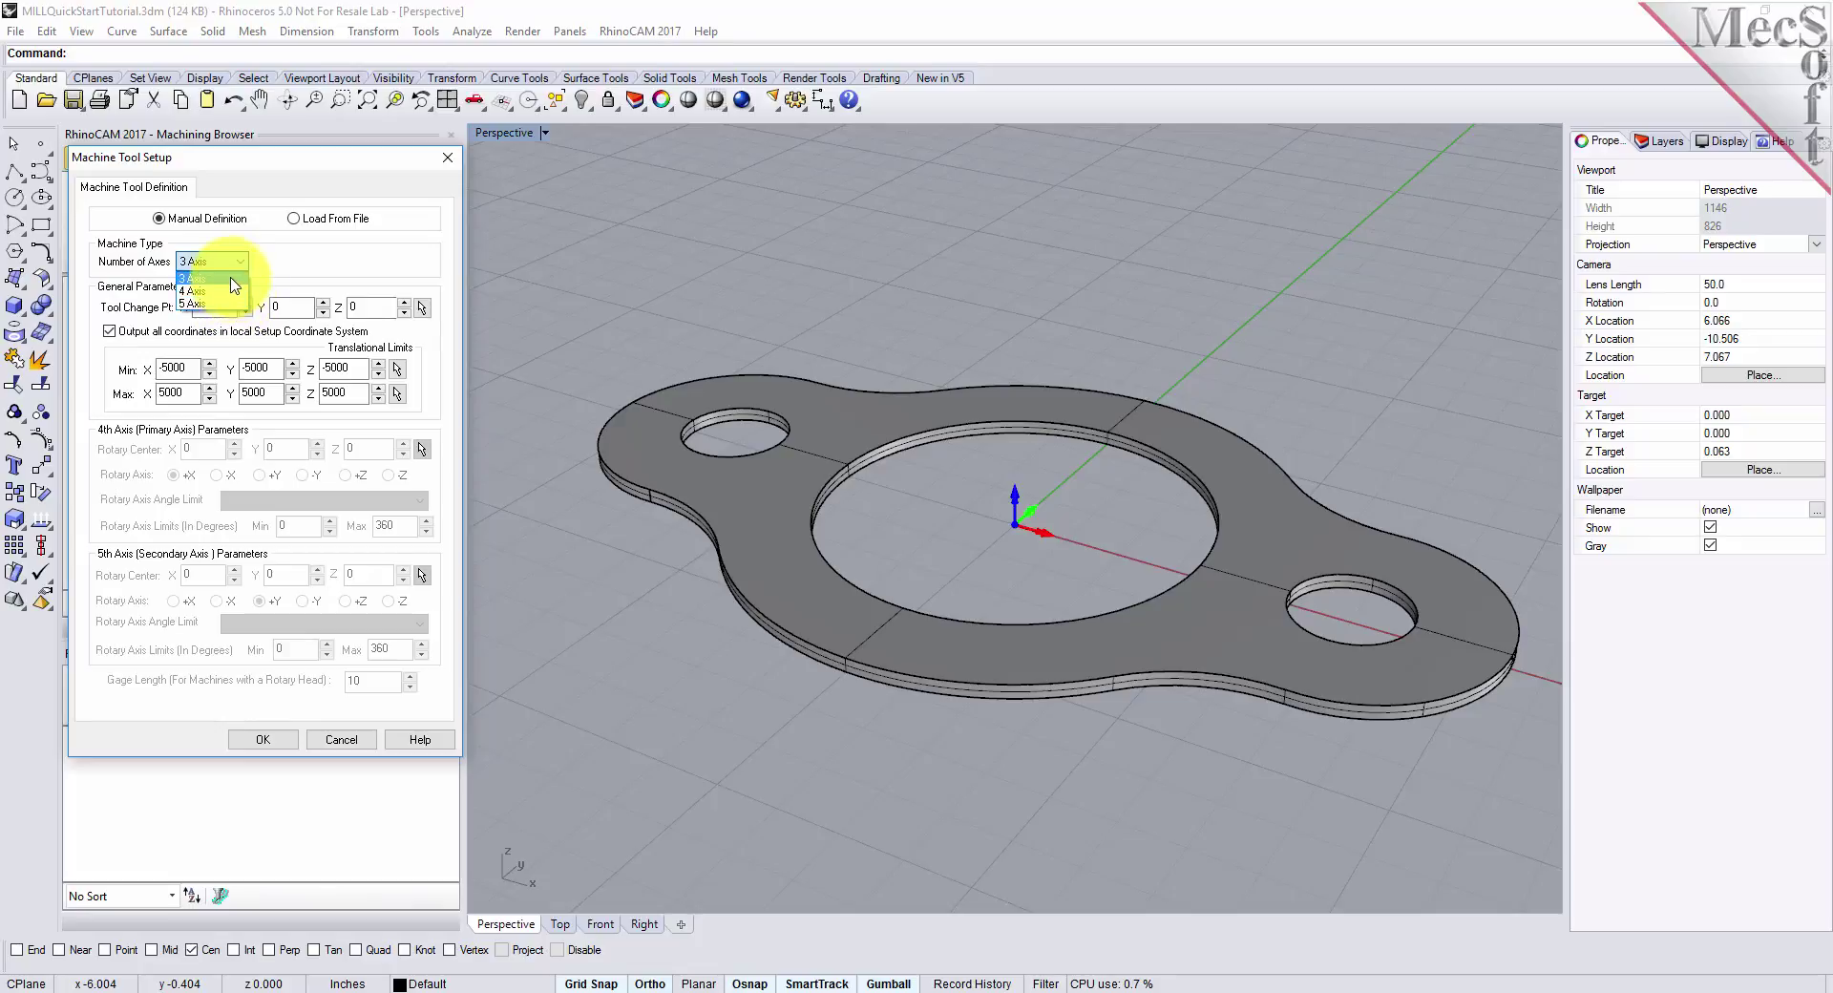
click(237, 282)
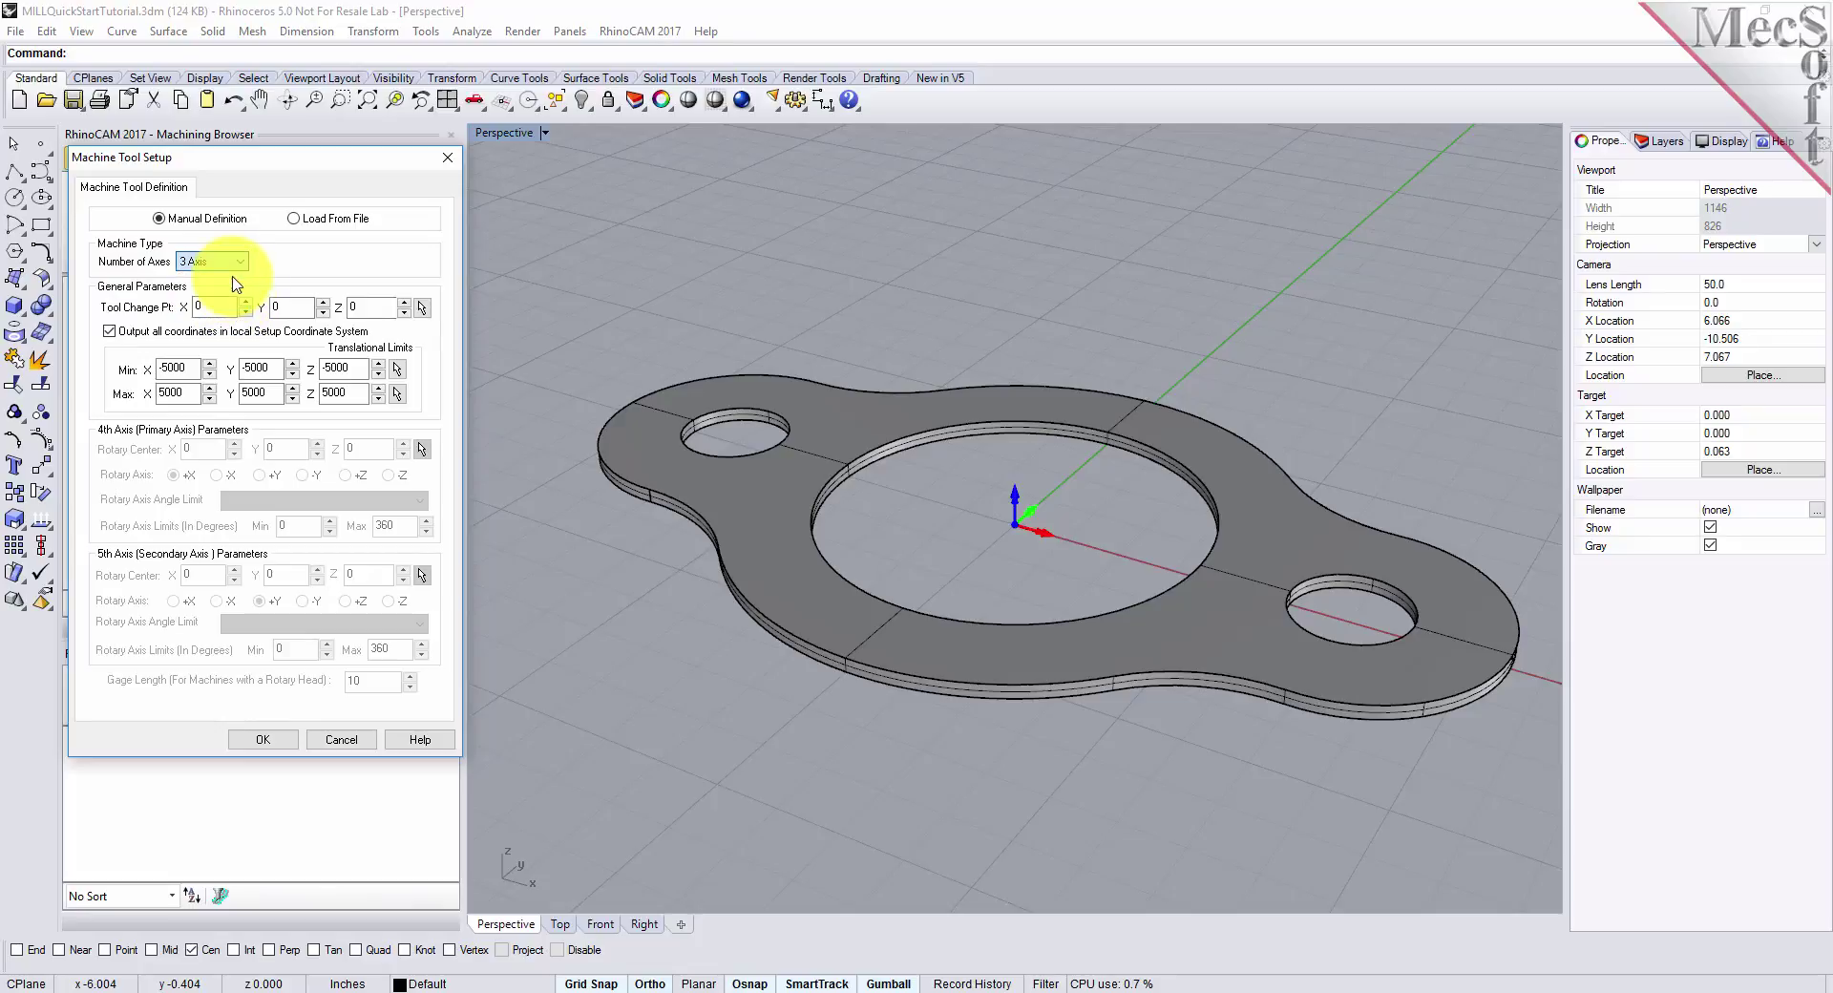
click(270, 743)
click(155, 305)
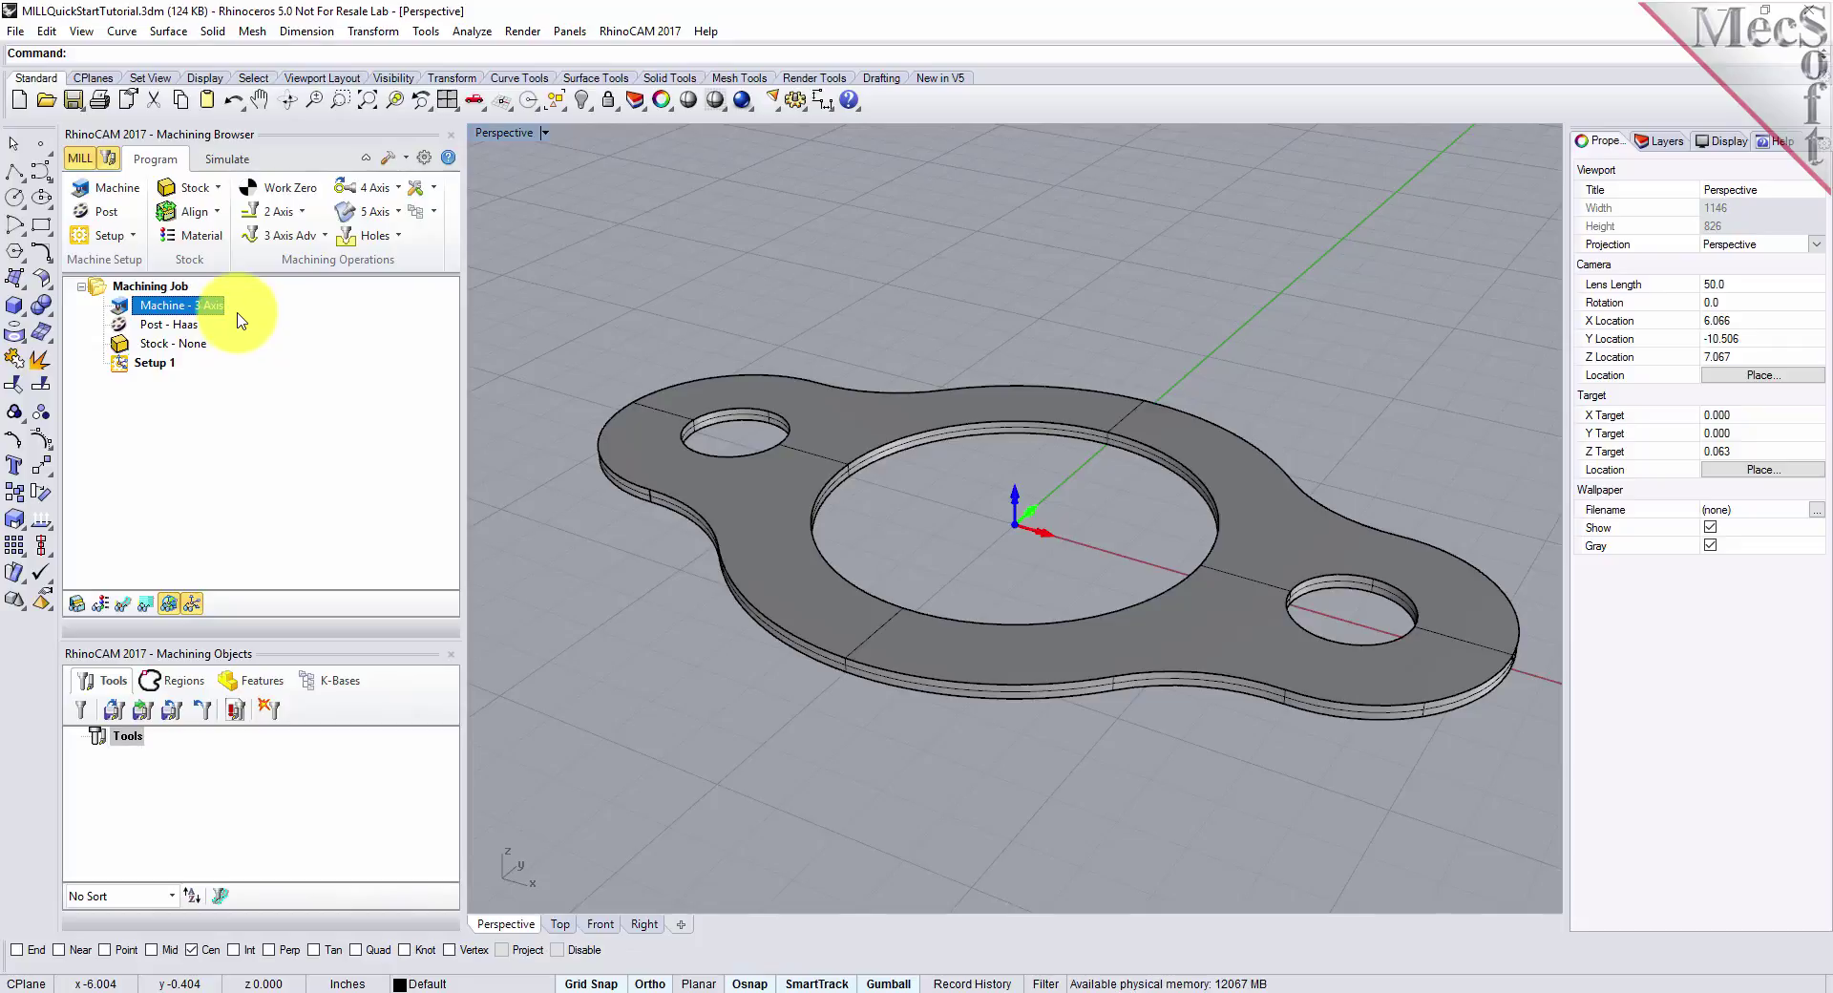
- Set the post-processor to Haas with the posted file extension .nc, and select its entry in the machining job
click(107, 213)
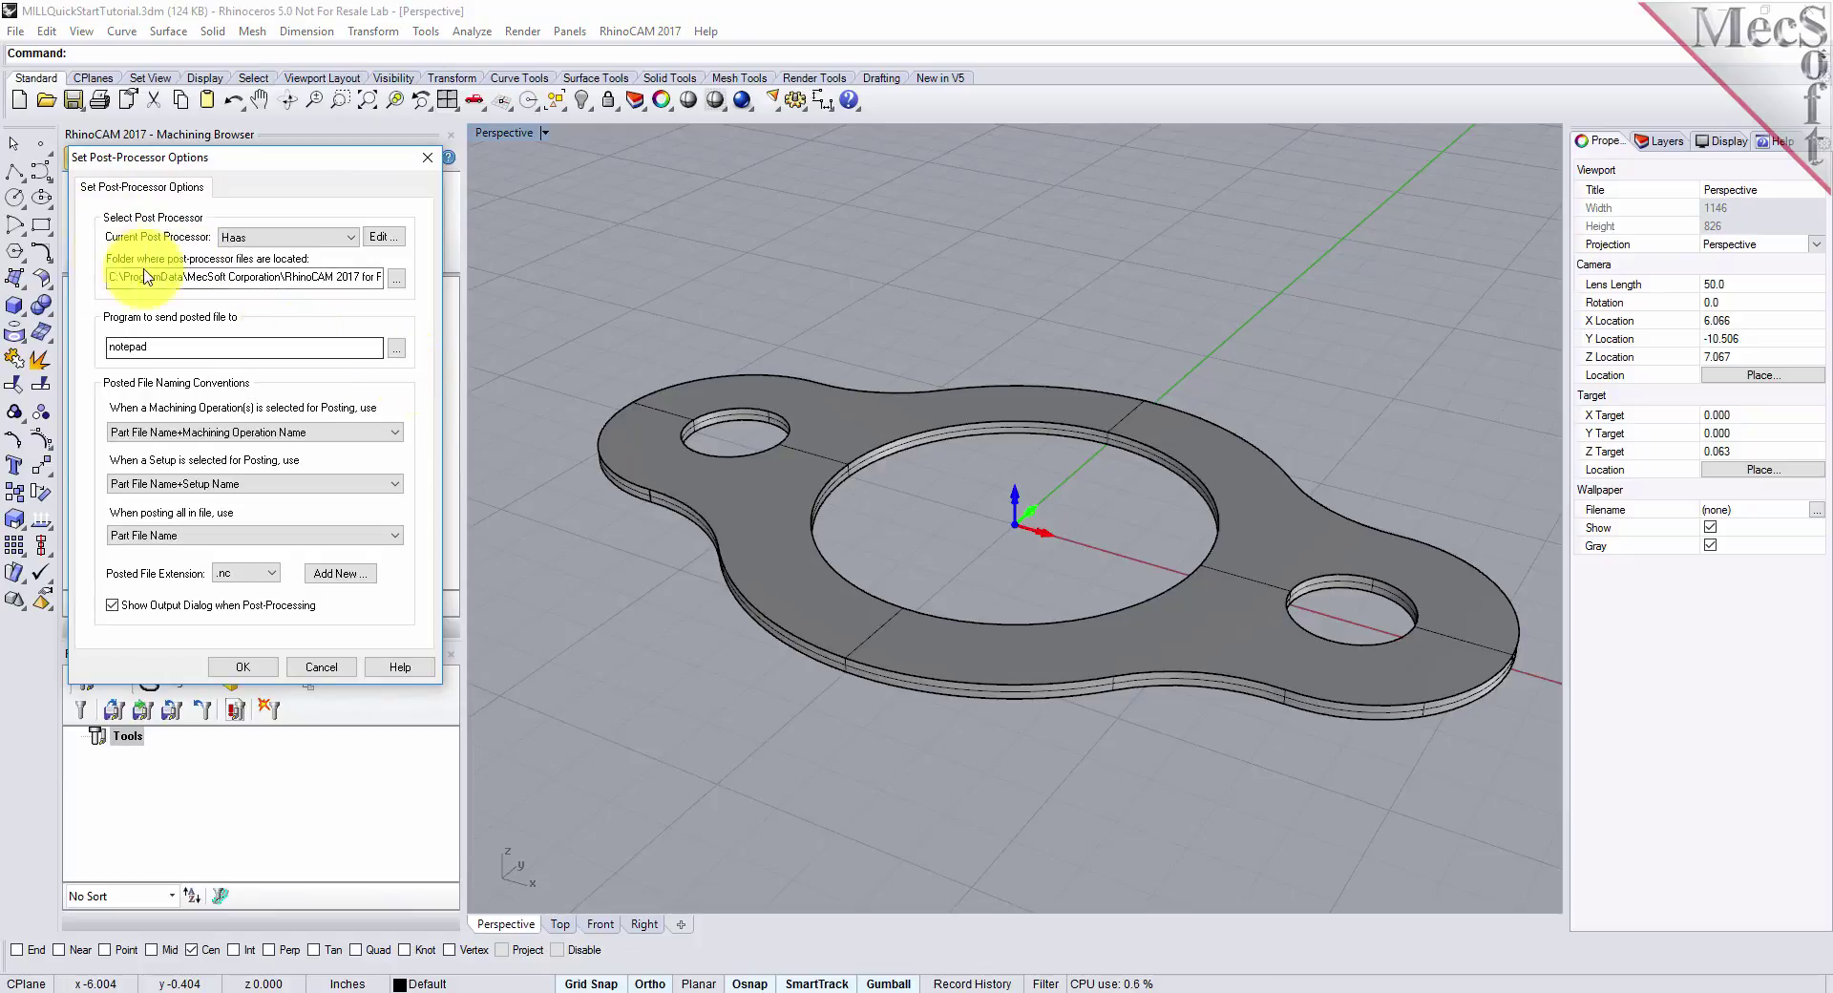
click(350, 237)
drag(363, 561, 361, 410)
click(368, 397)
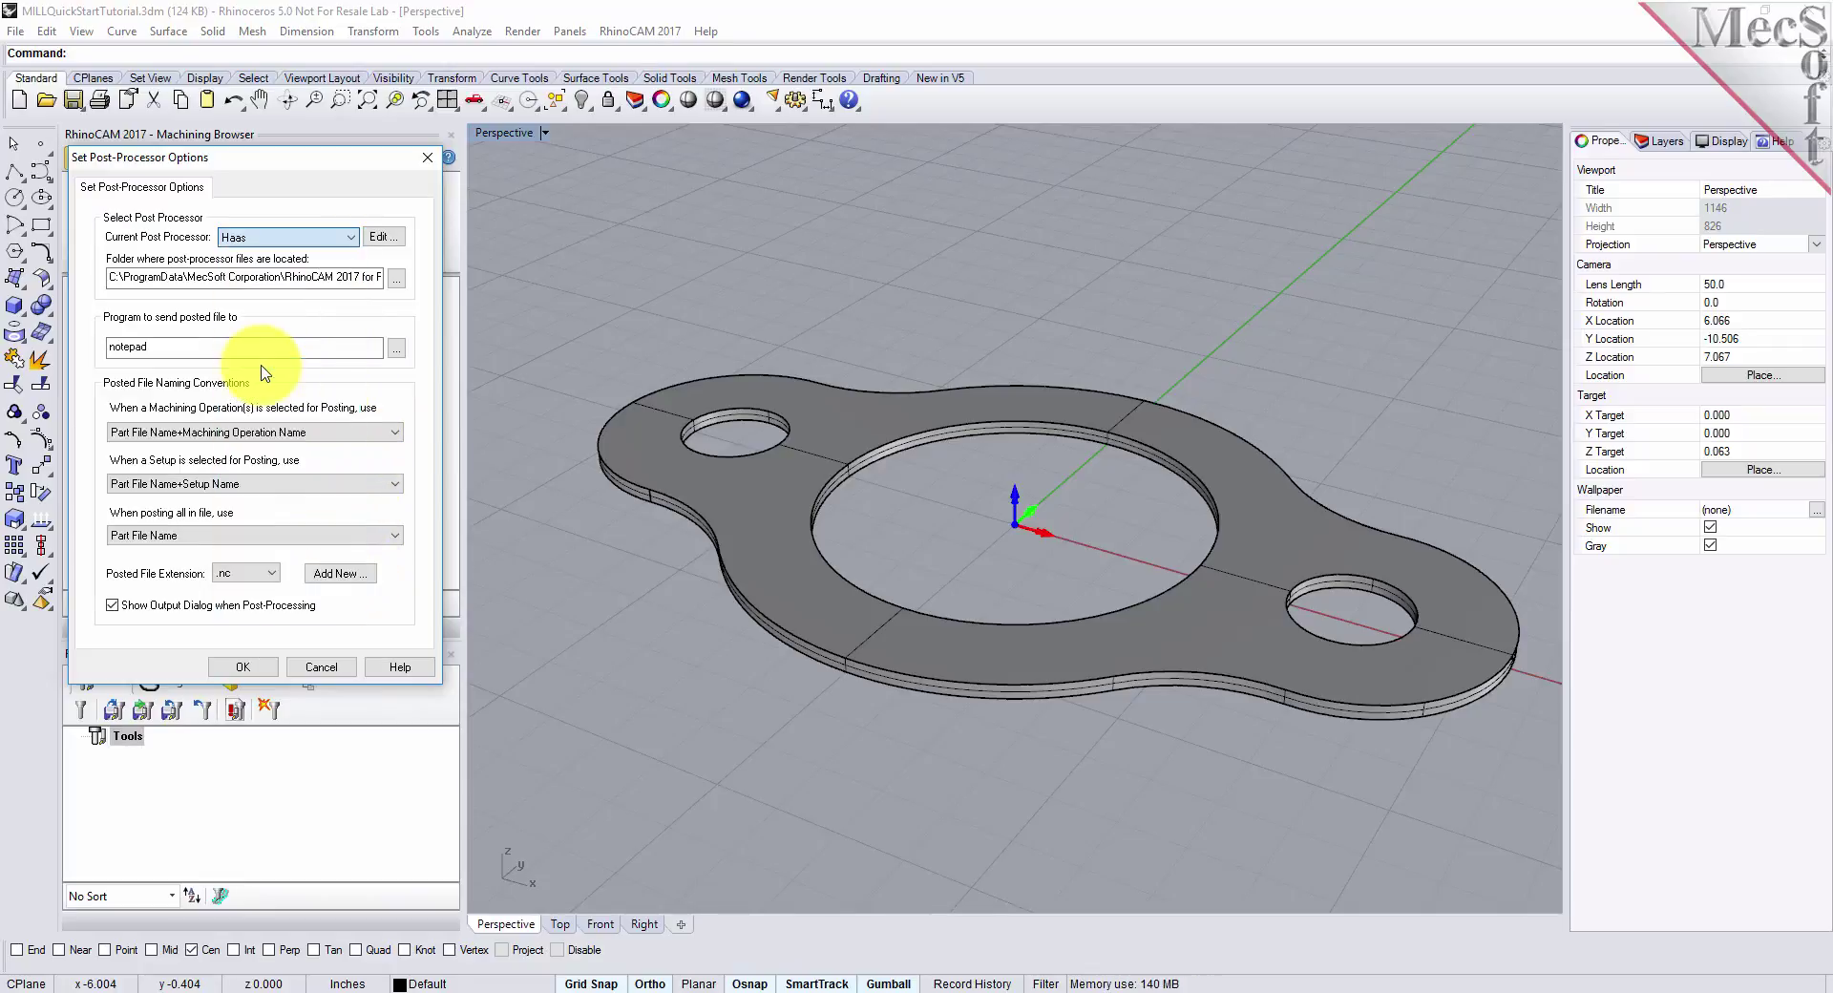
click(273, 575)
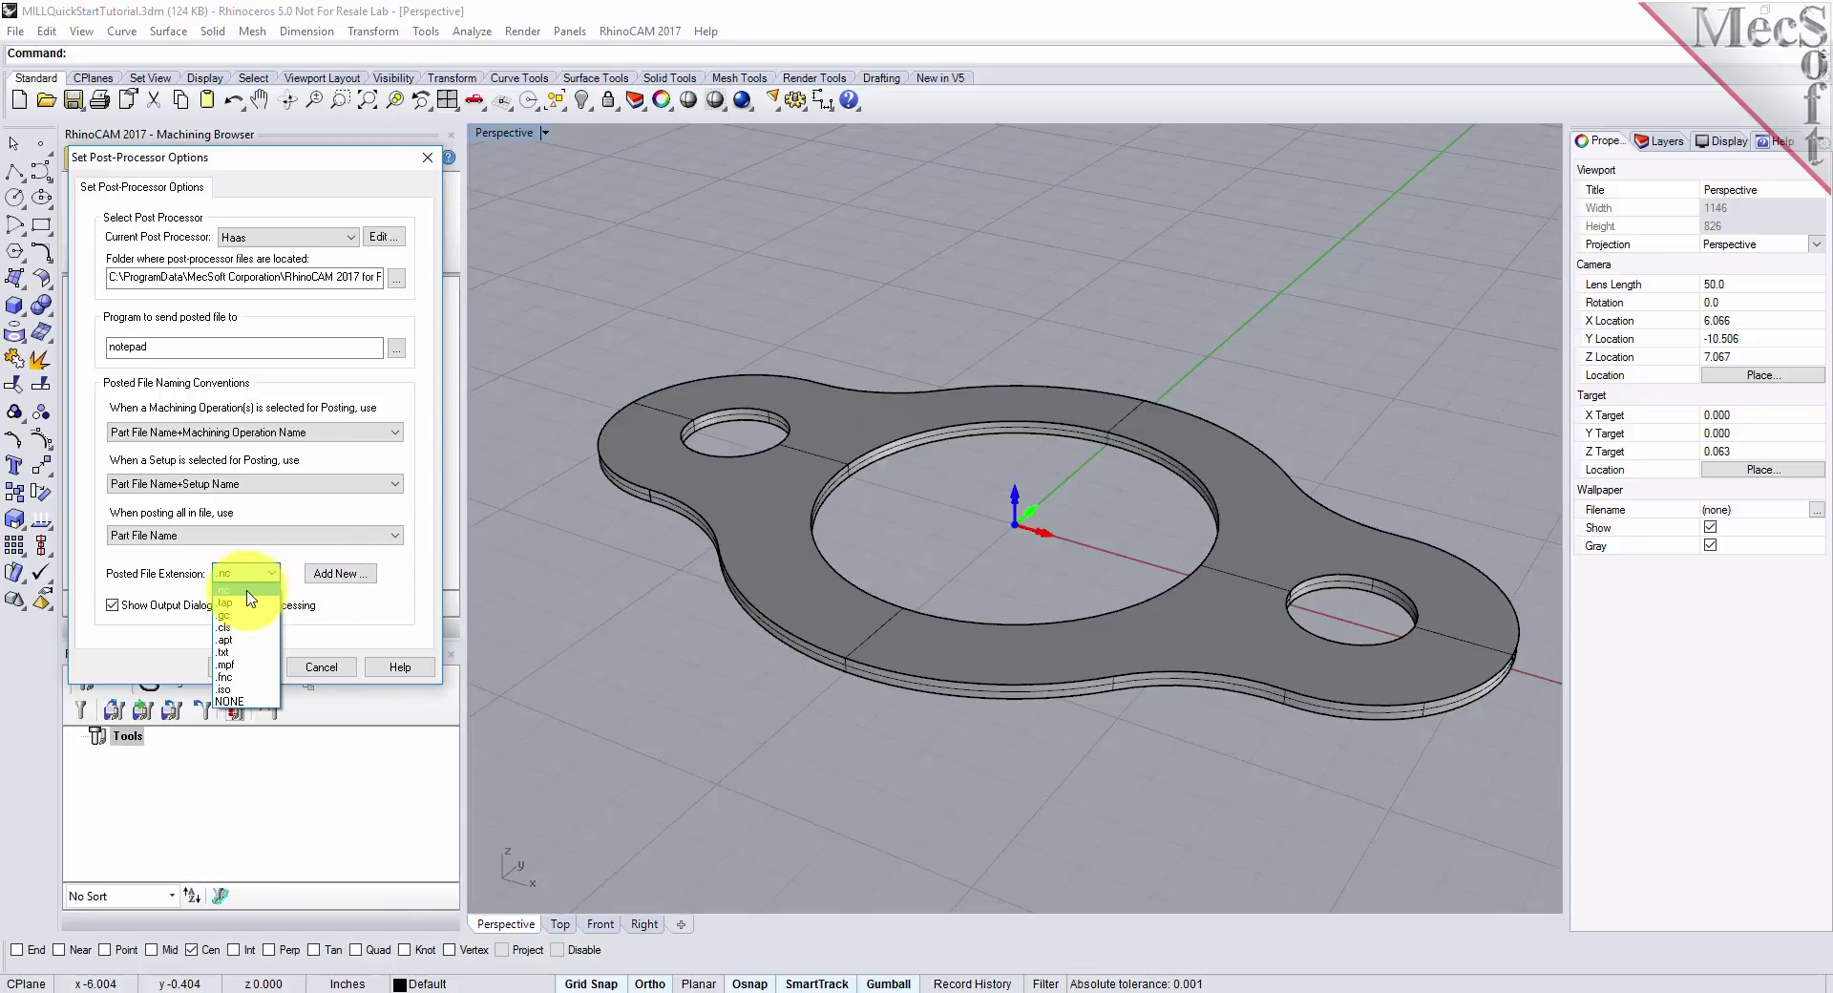
click(249, 594)
click(245, 668)
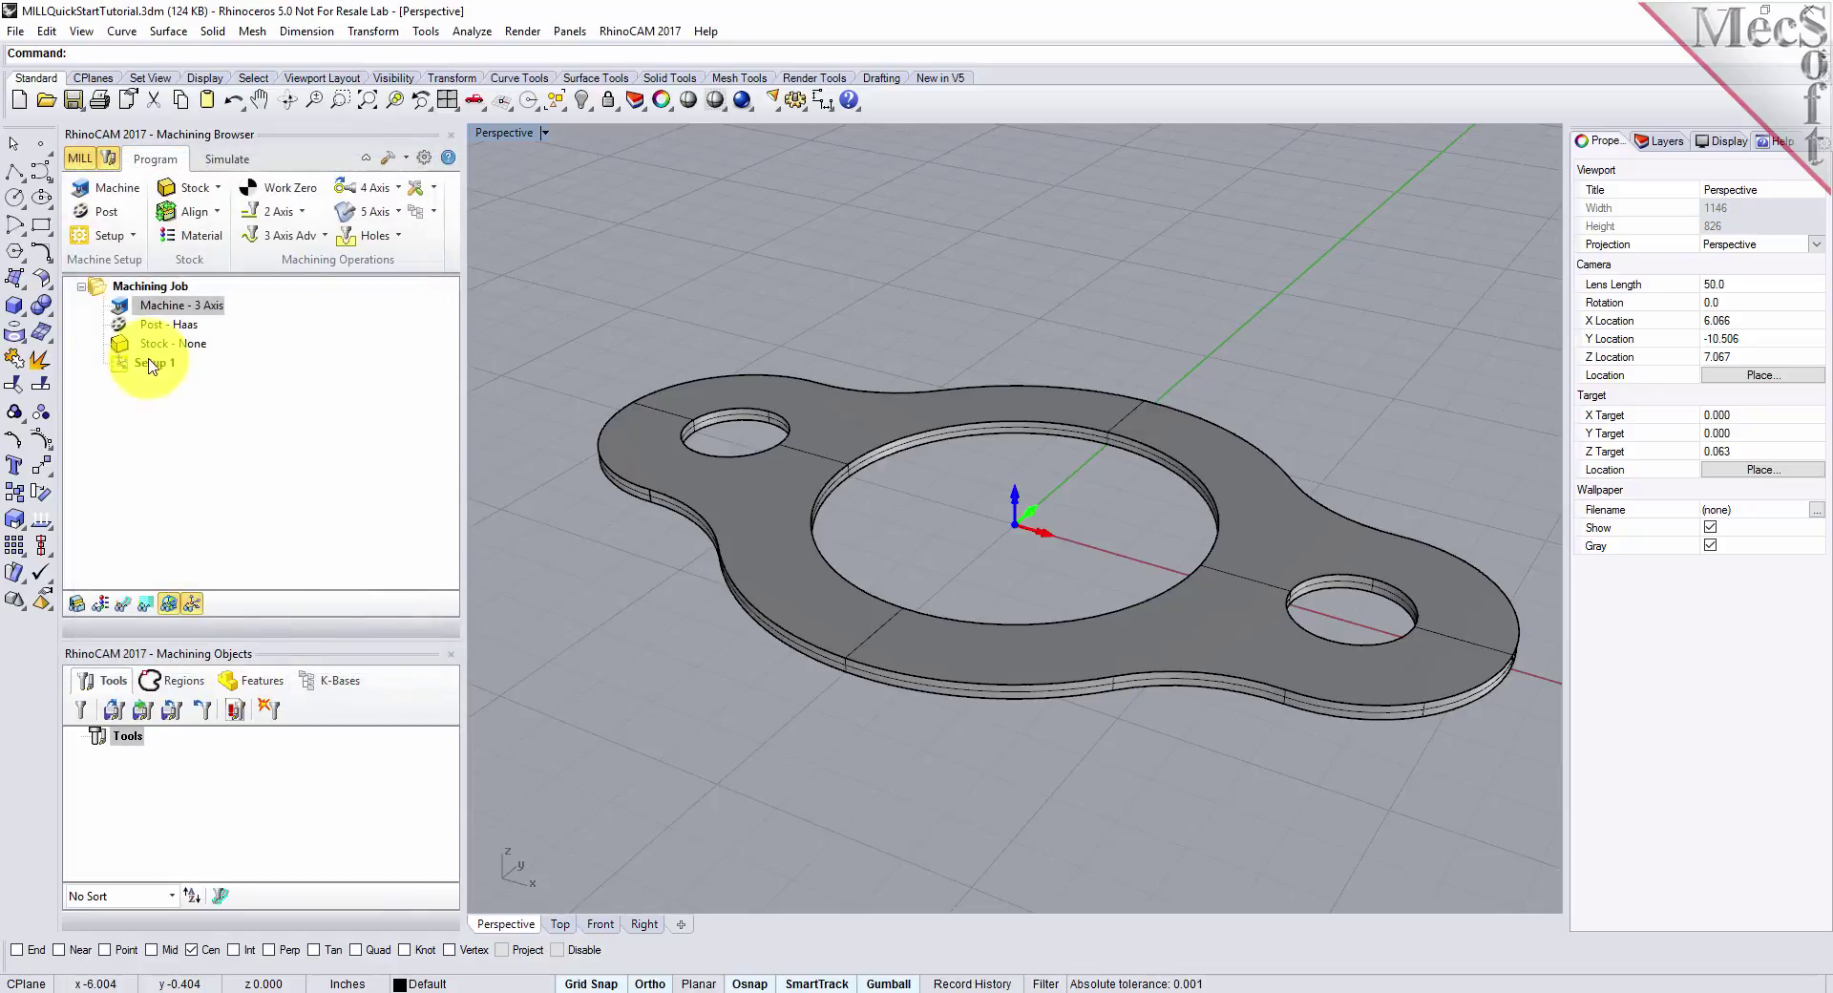
click(119, 326)
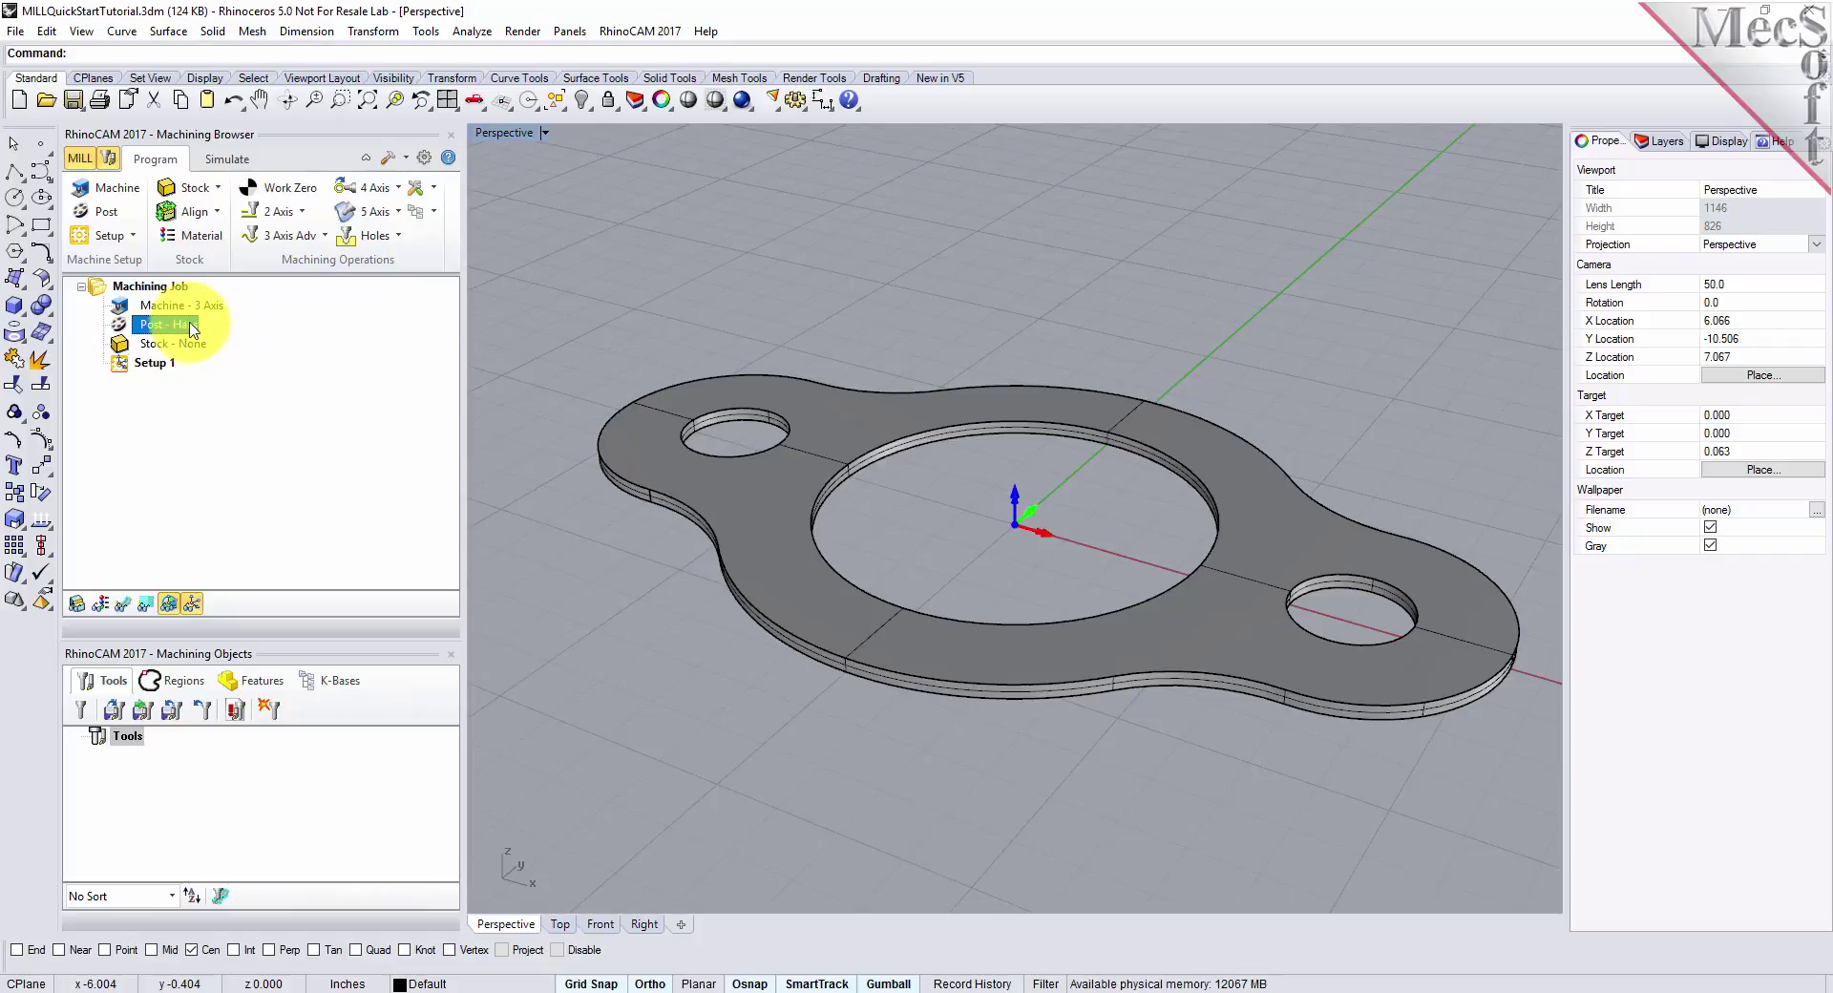
- Select Setup 1 in the machining job and check its coordinate system on the part
click(124, 367)
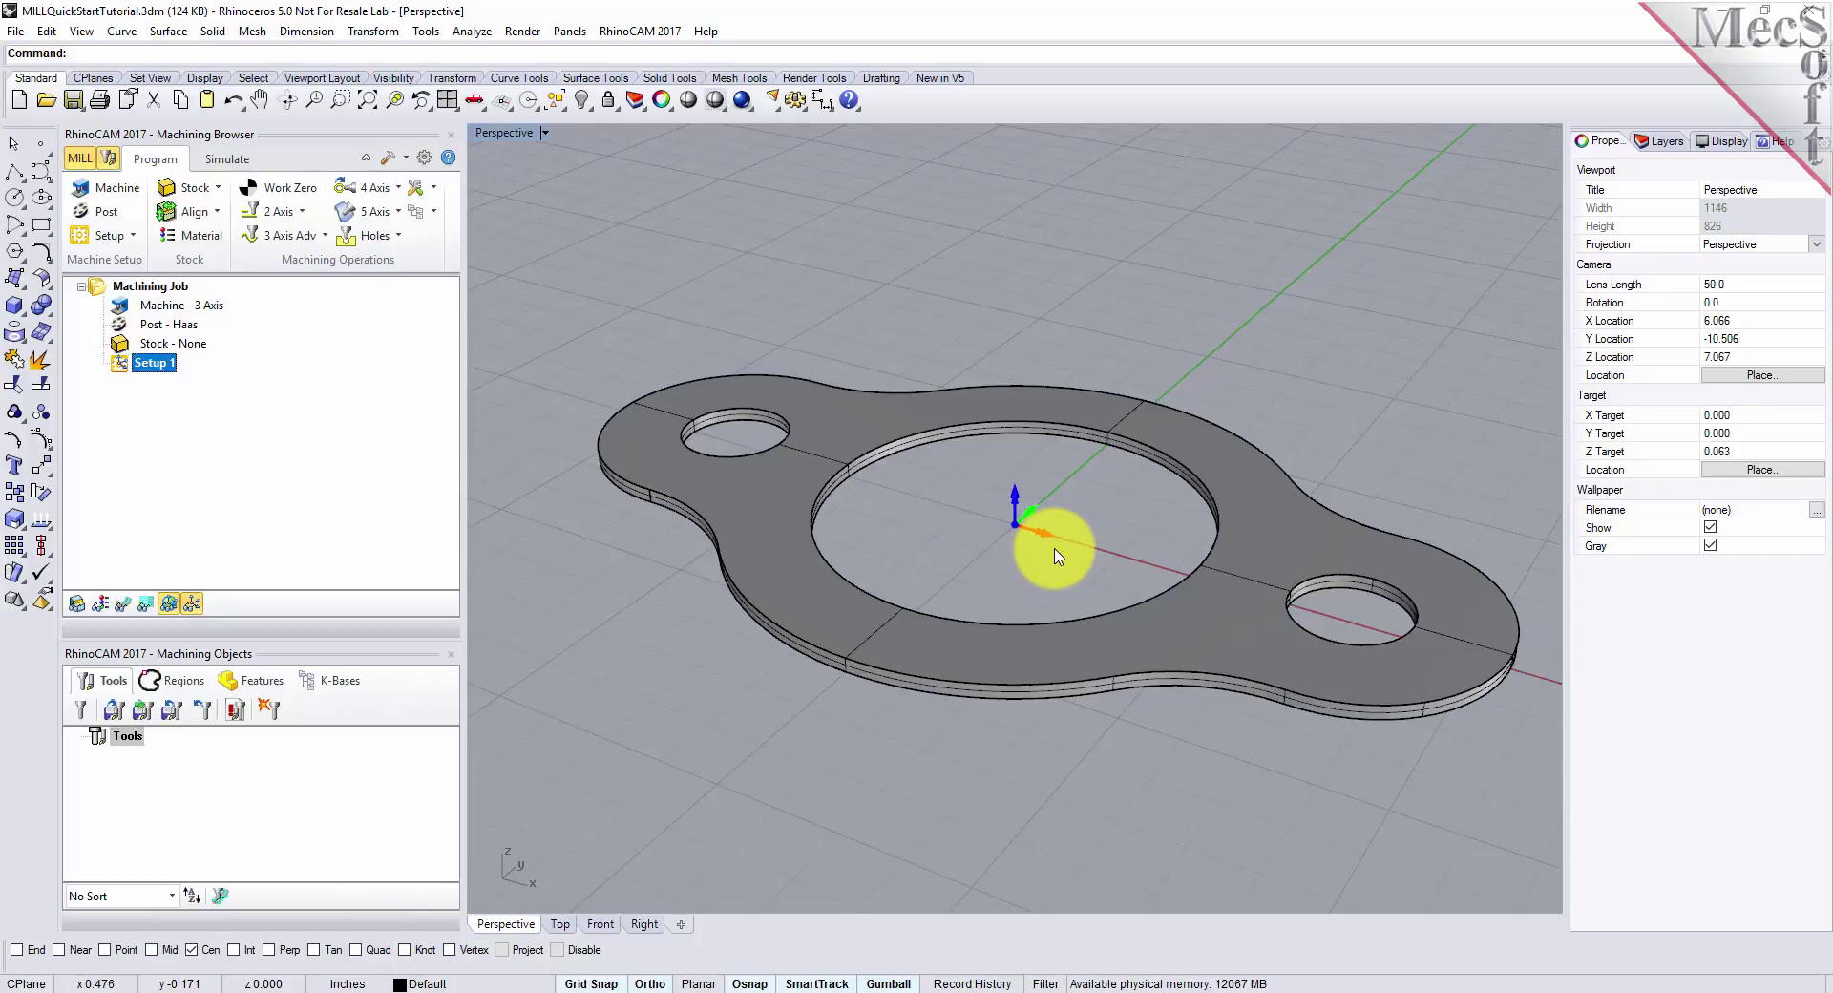
click(191, 606)
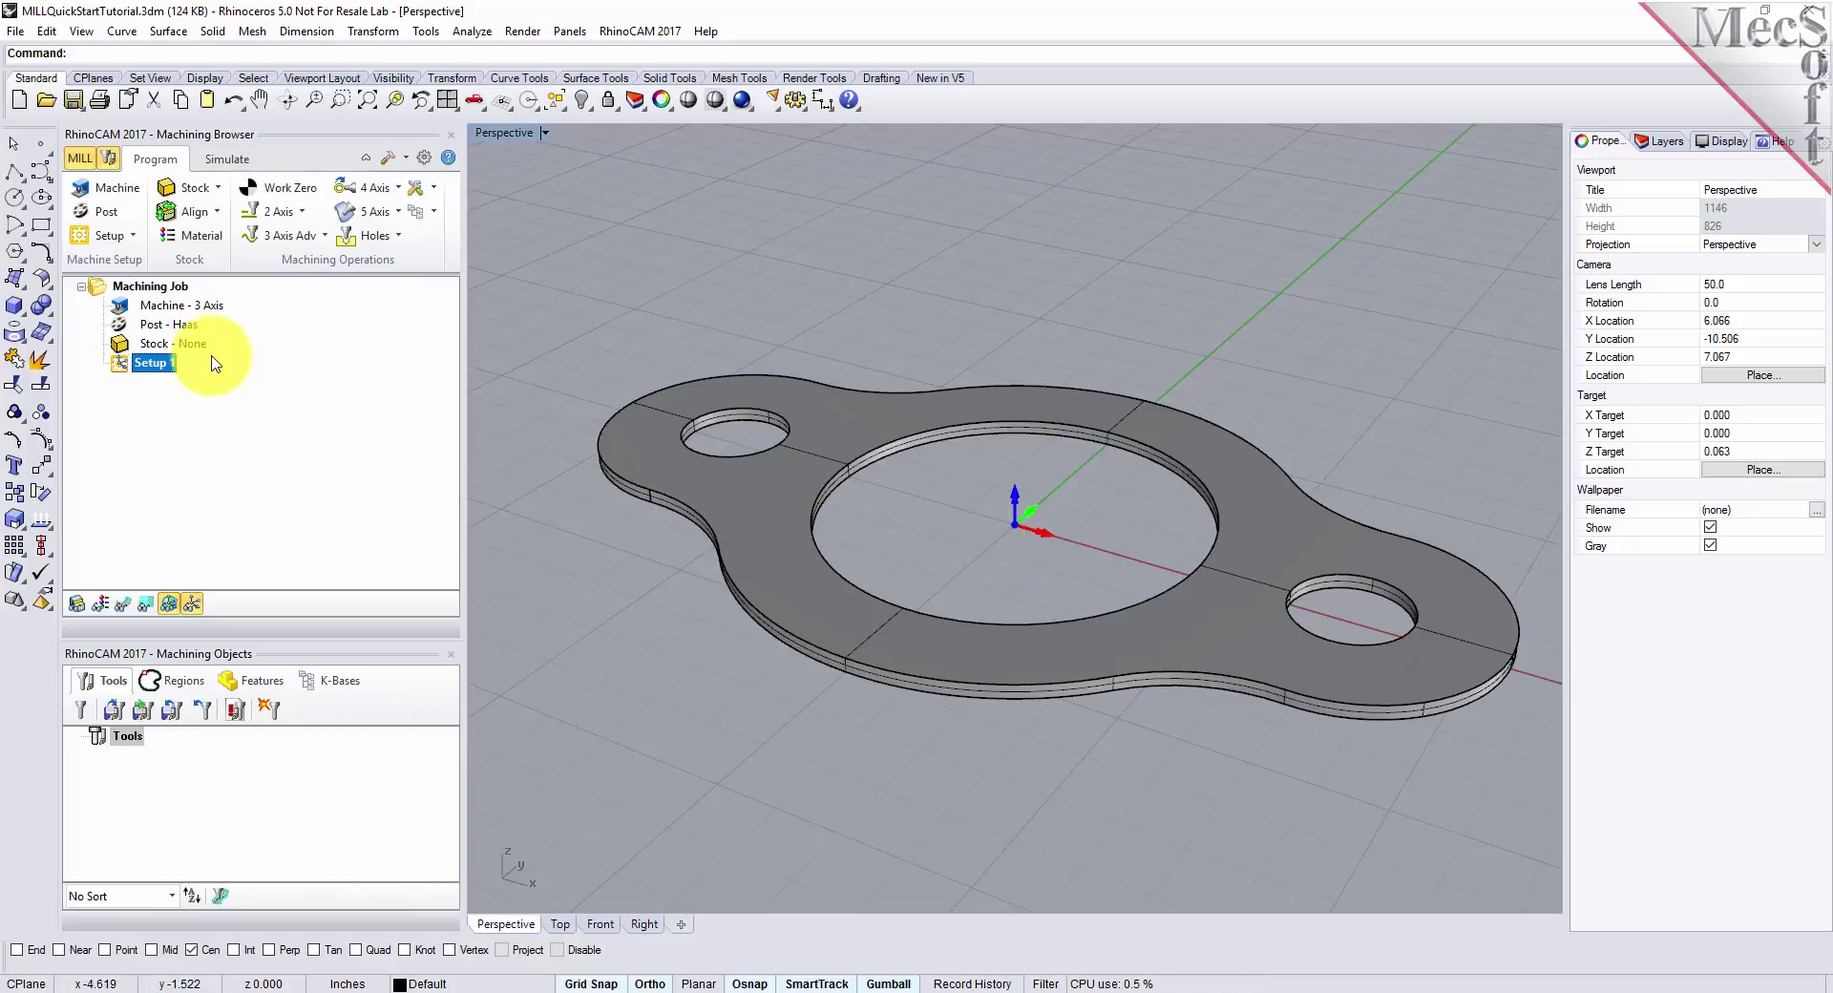
- Create a box stock of length 10, width 6 and height 0.125 inches from the lower corner at -4.25, -2.5, 0
click(211, 194)
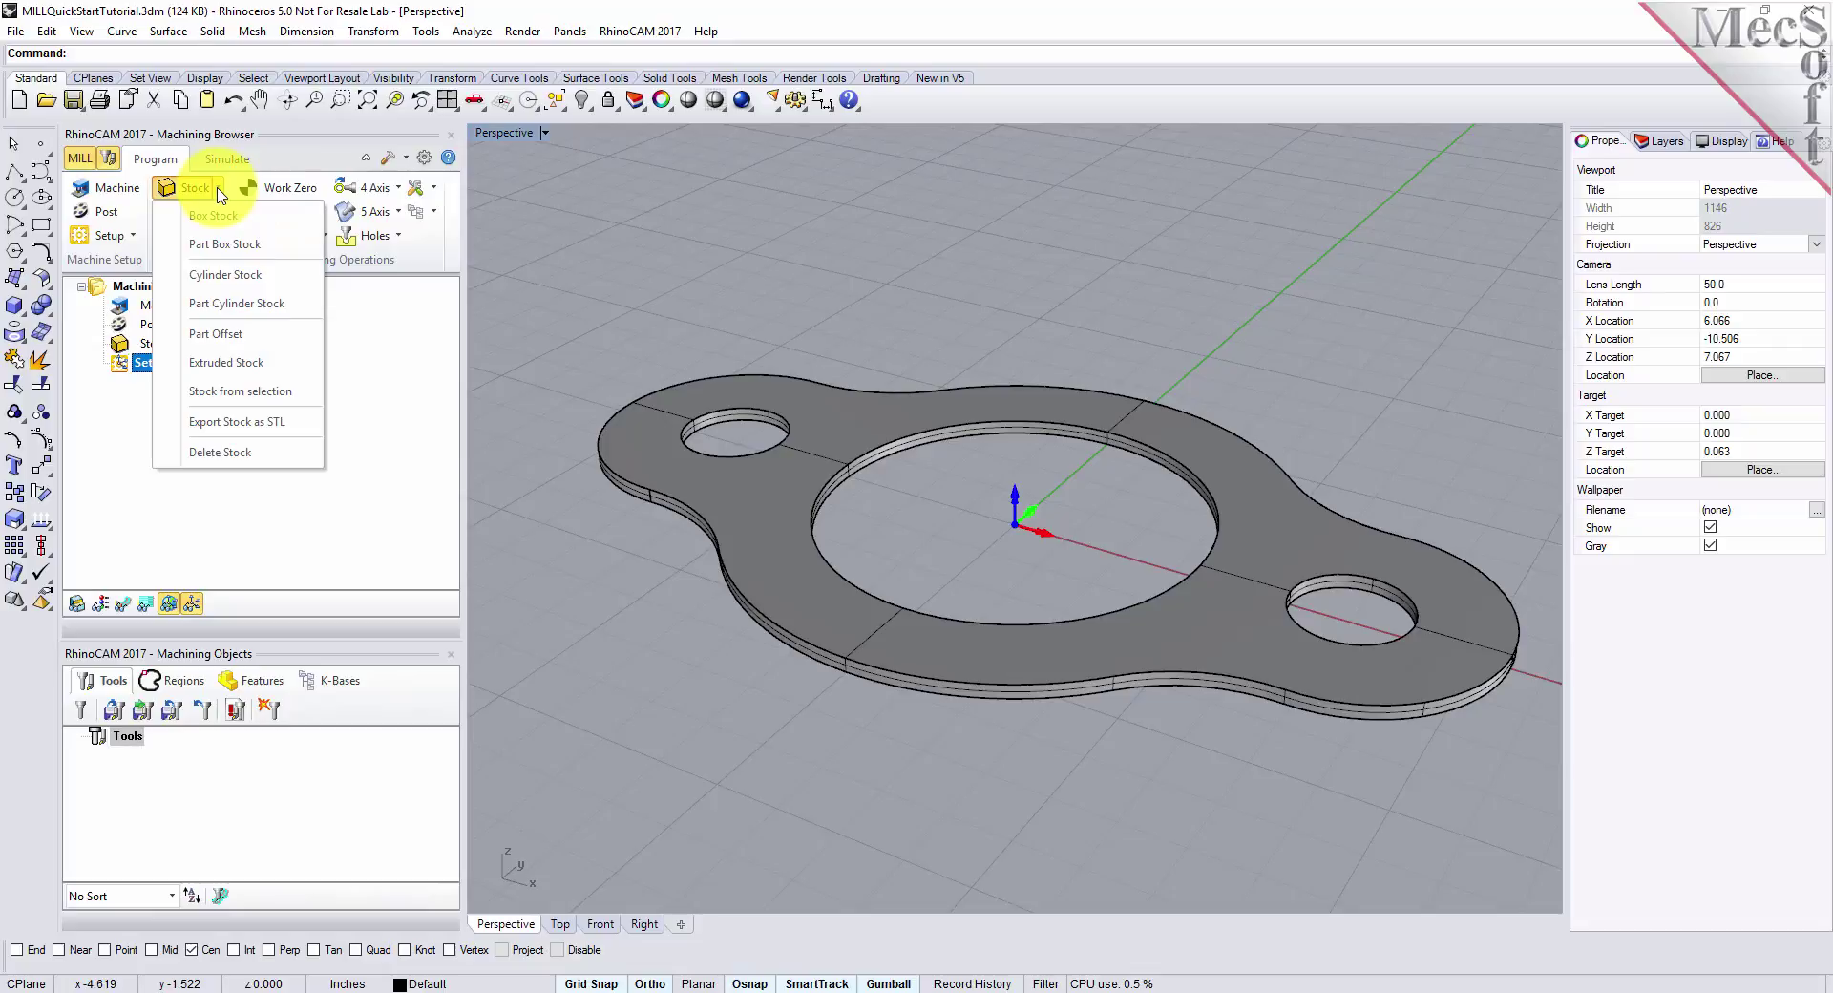
click(280, 227)
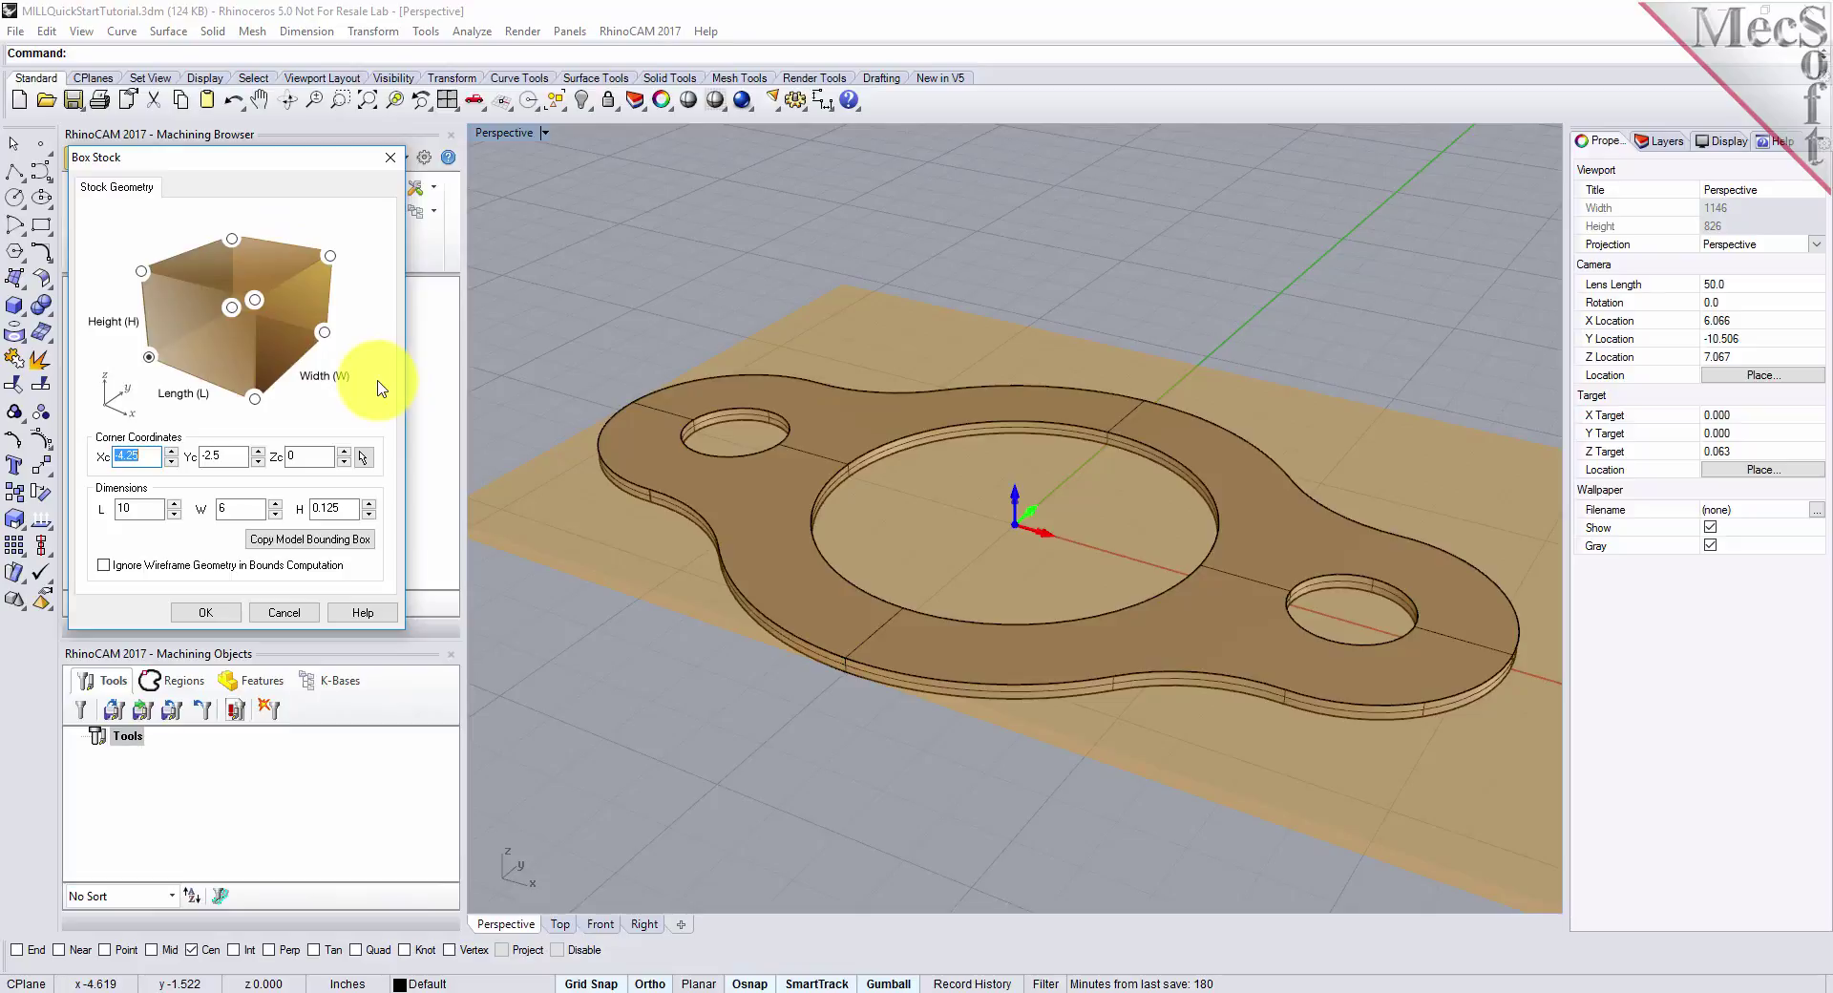
double_click(133, 507)
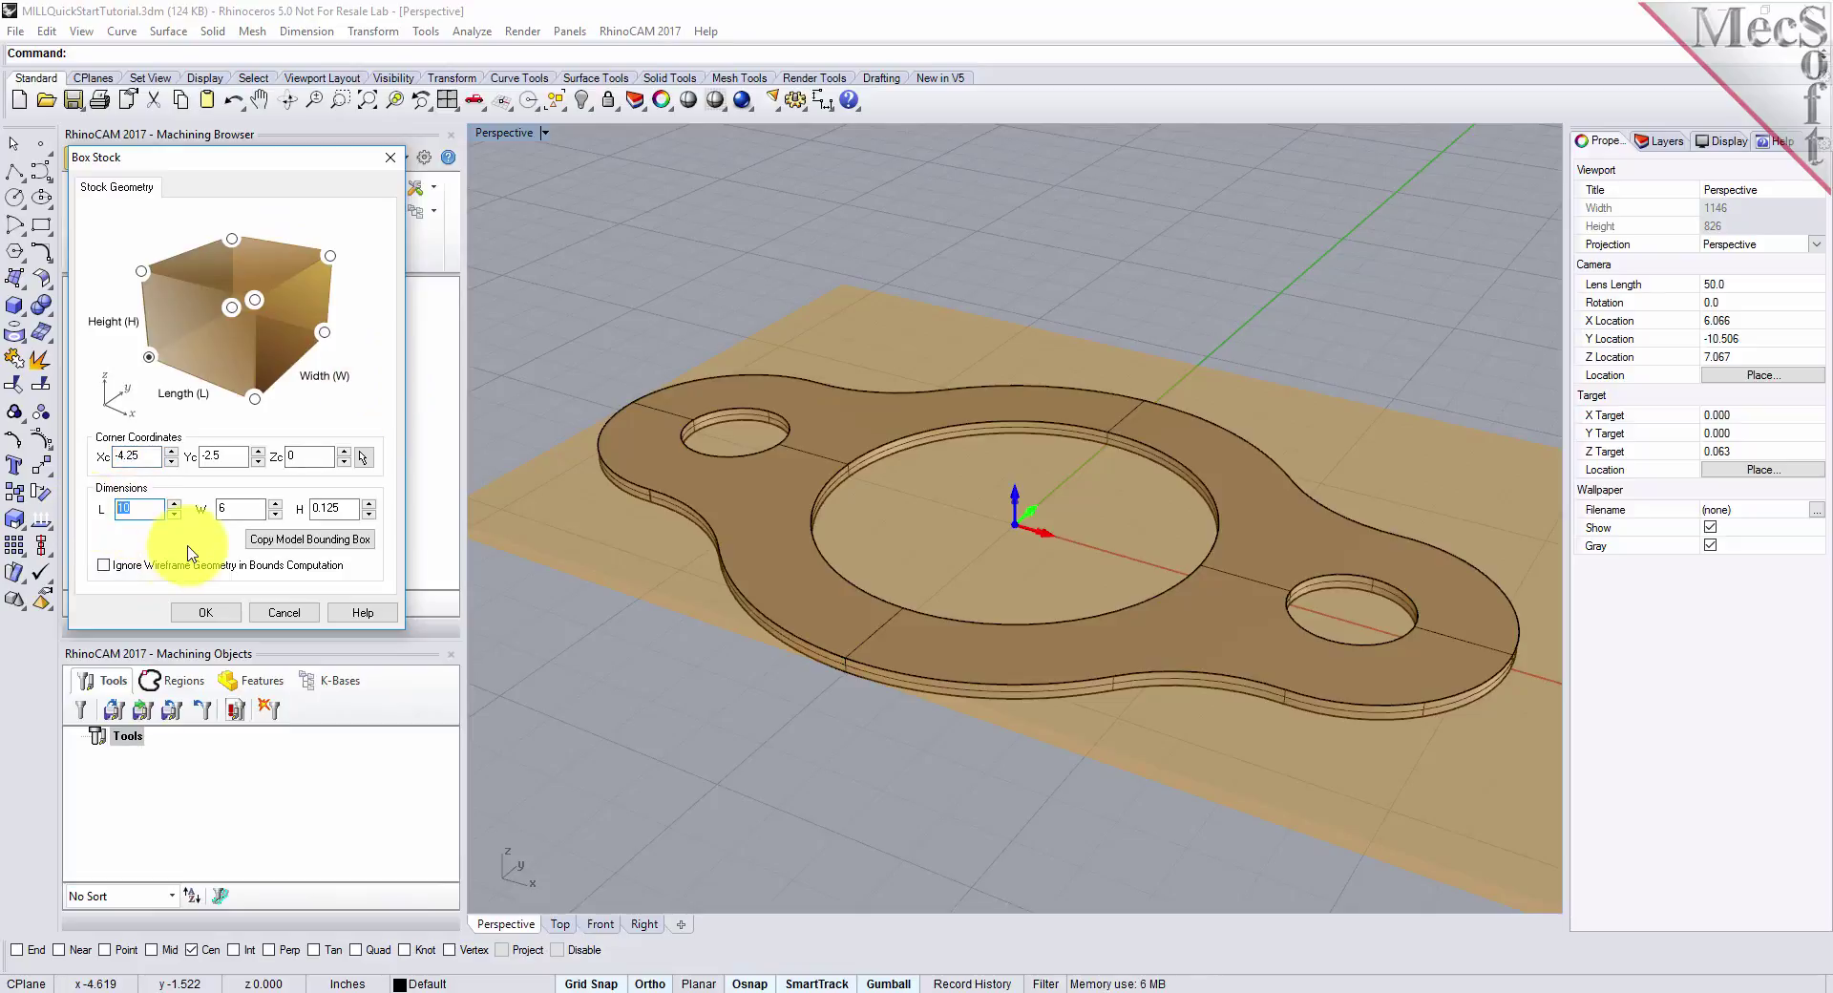
double_click(246, 510)
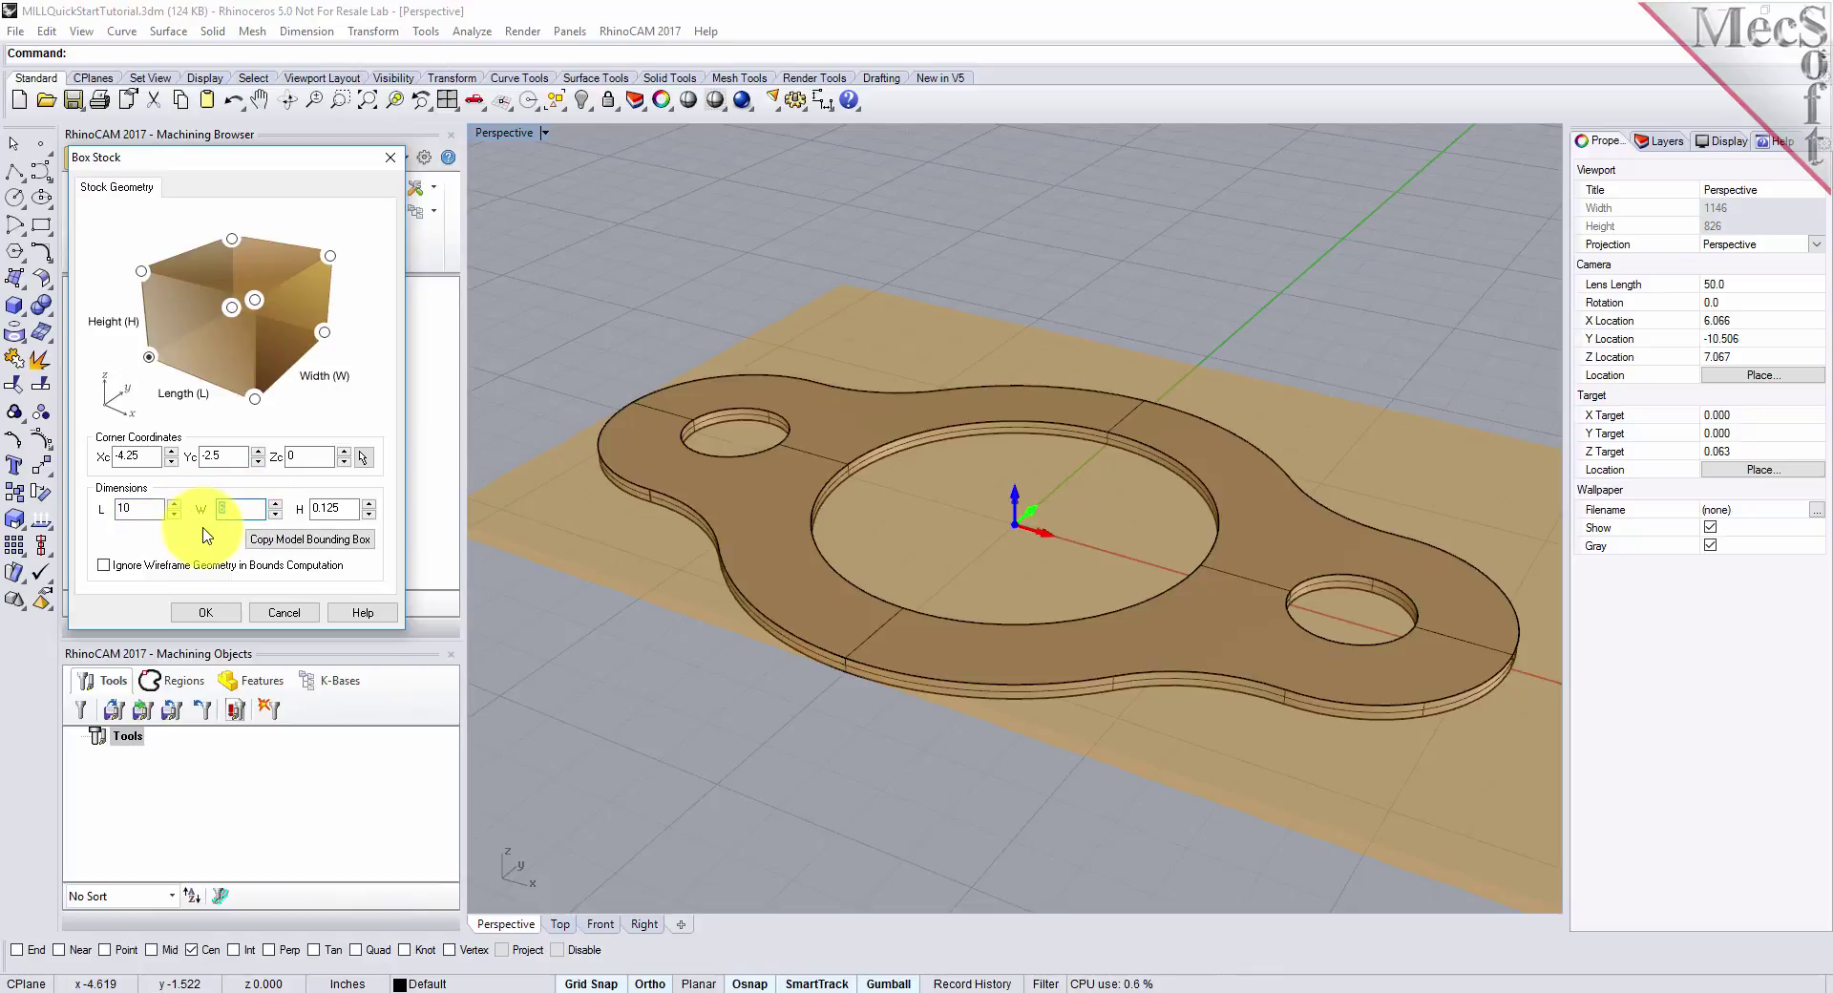
double_click(326, 509)
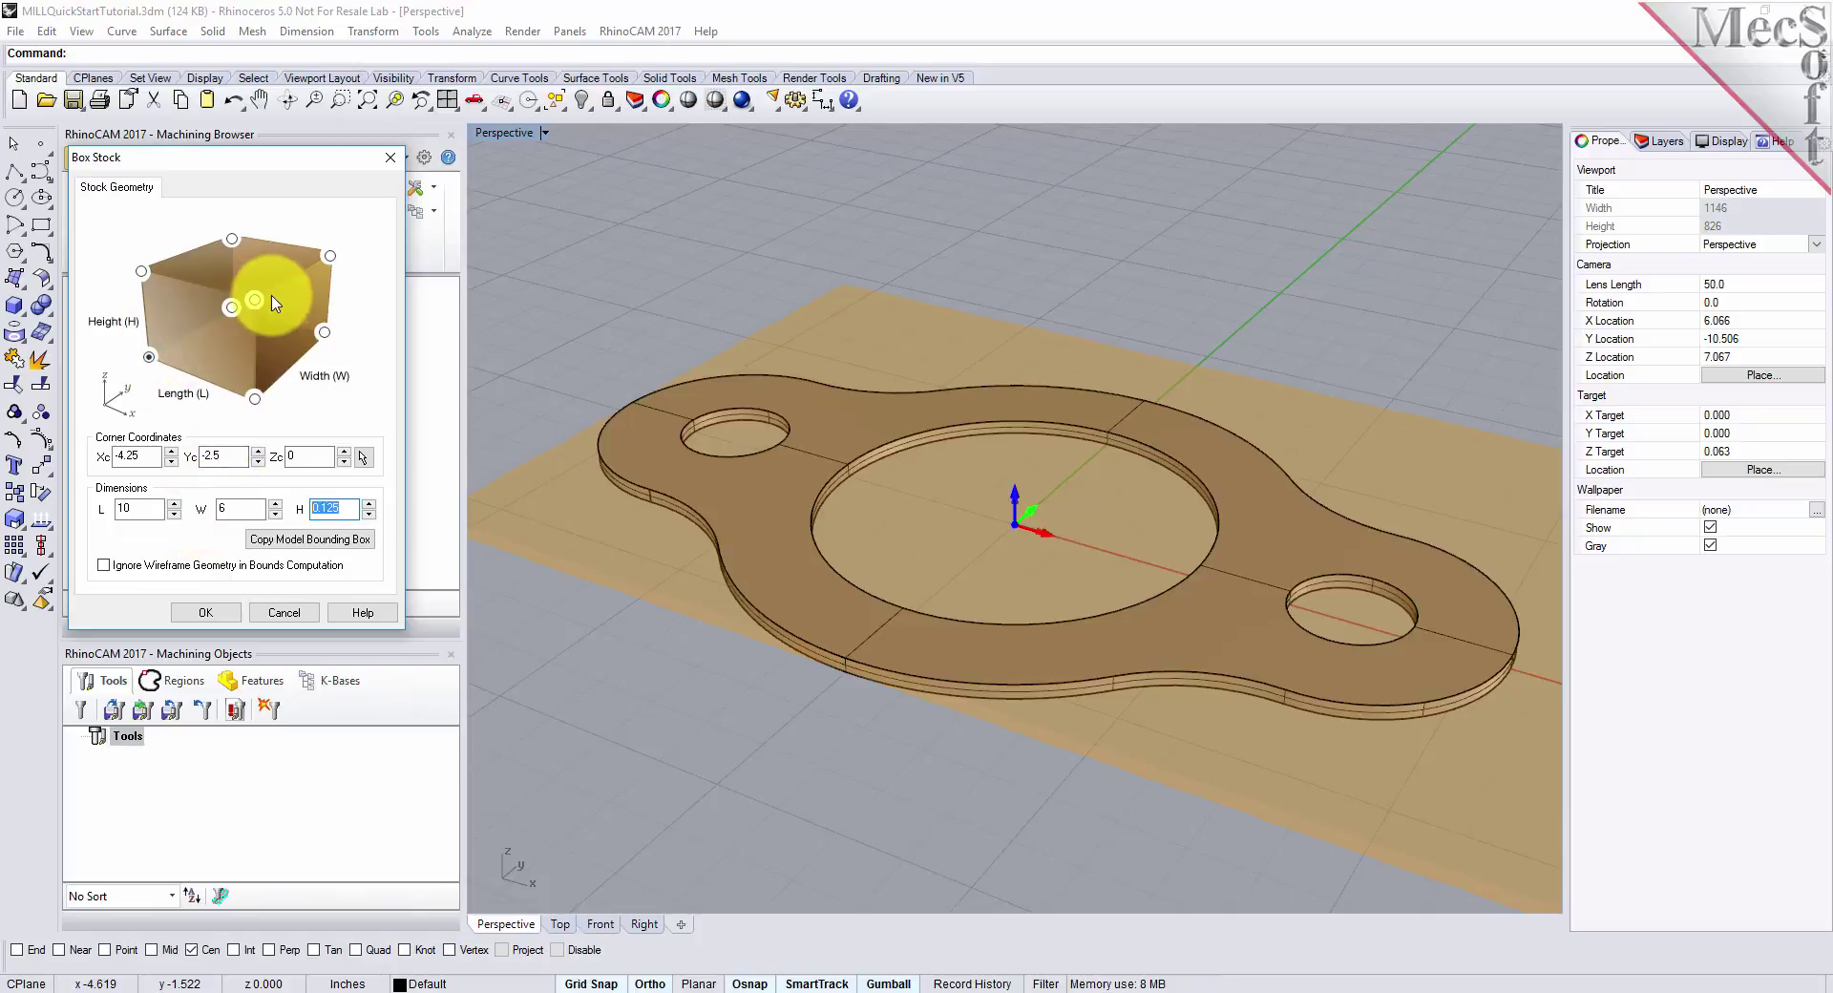
click(149, 359)
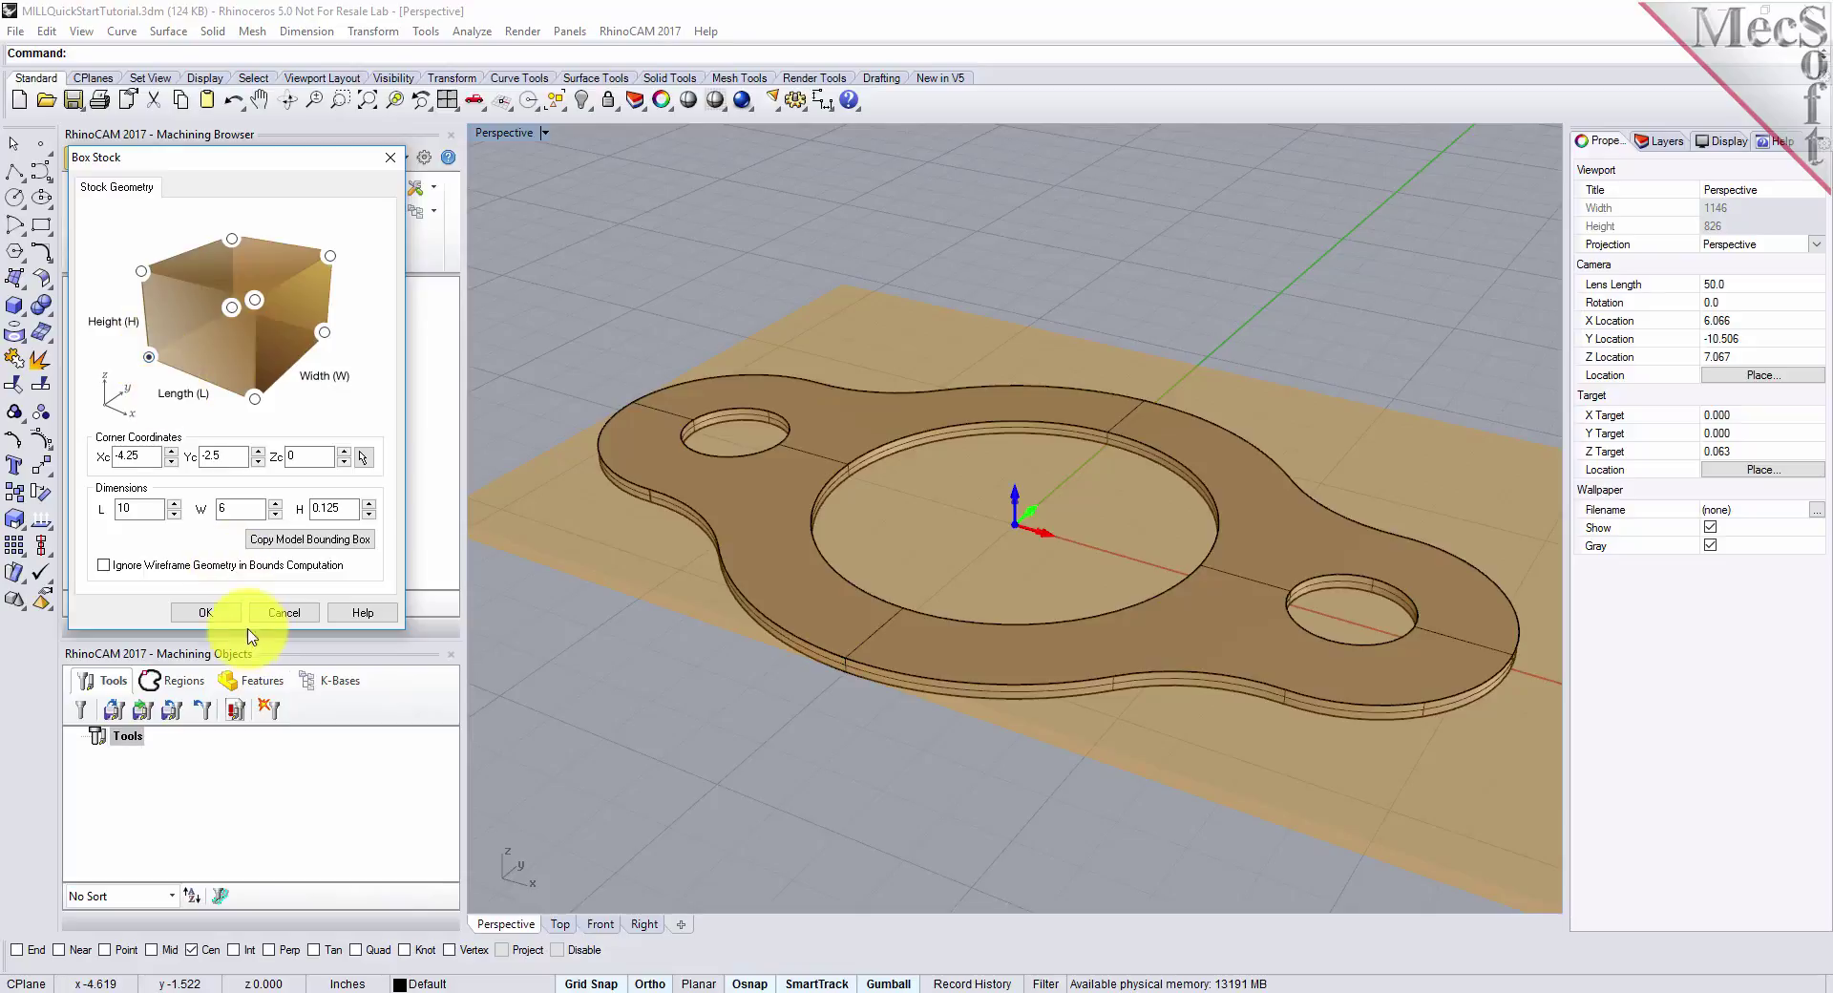
click(219, 615)
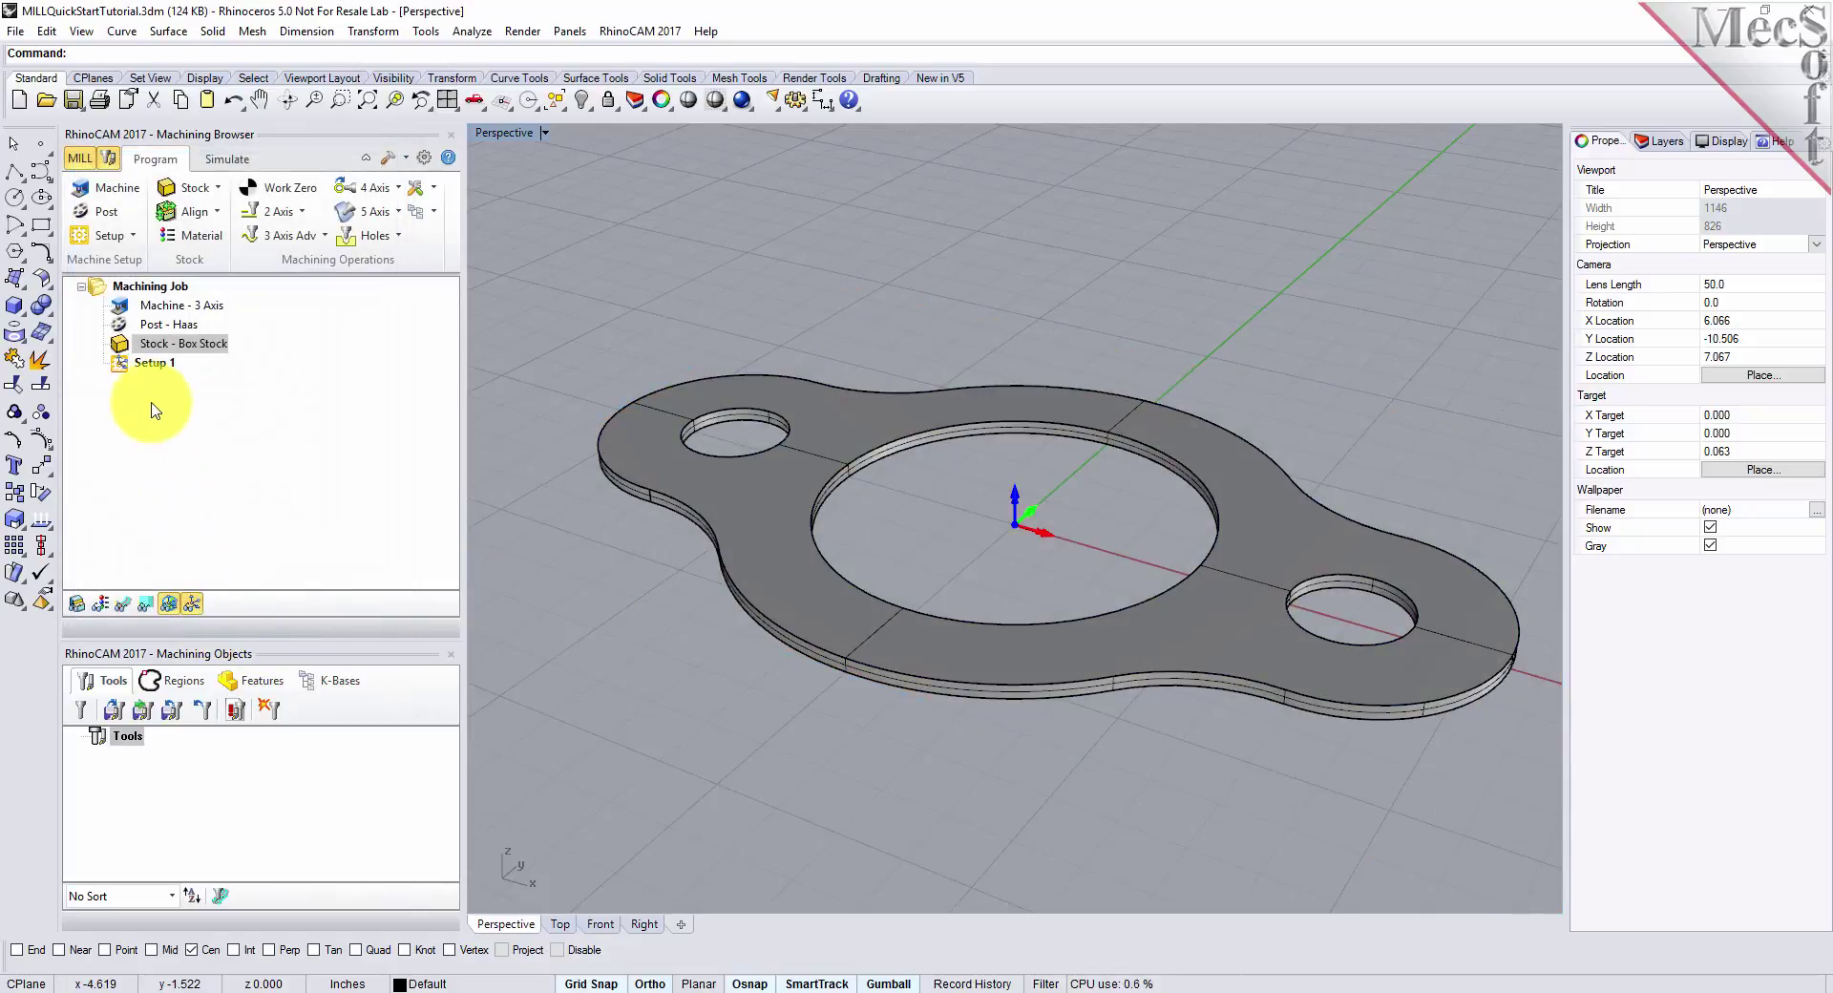
- Select the box stock in the machining job and turn on its display around the part
click(123, 343)
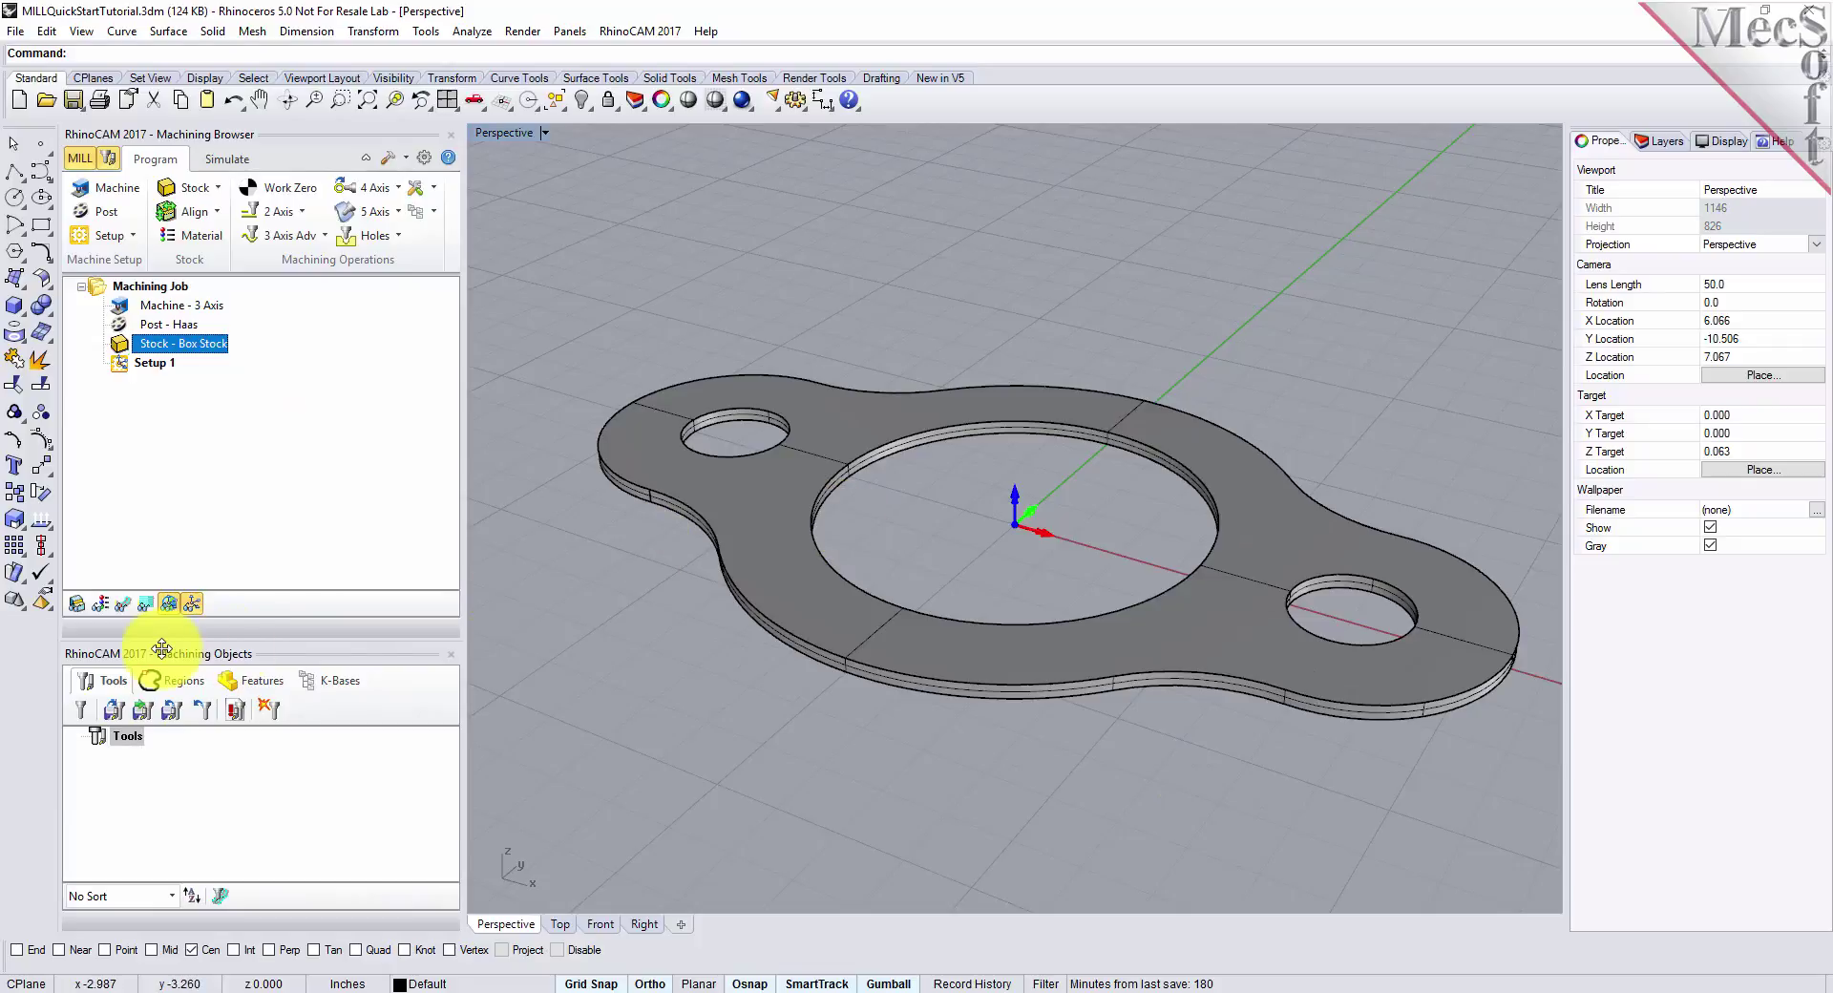
click(82, 612)
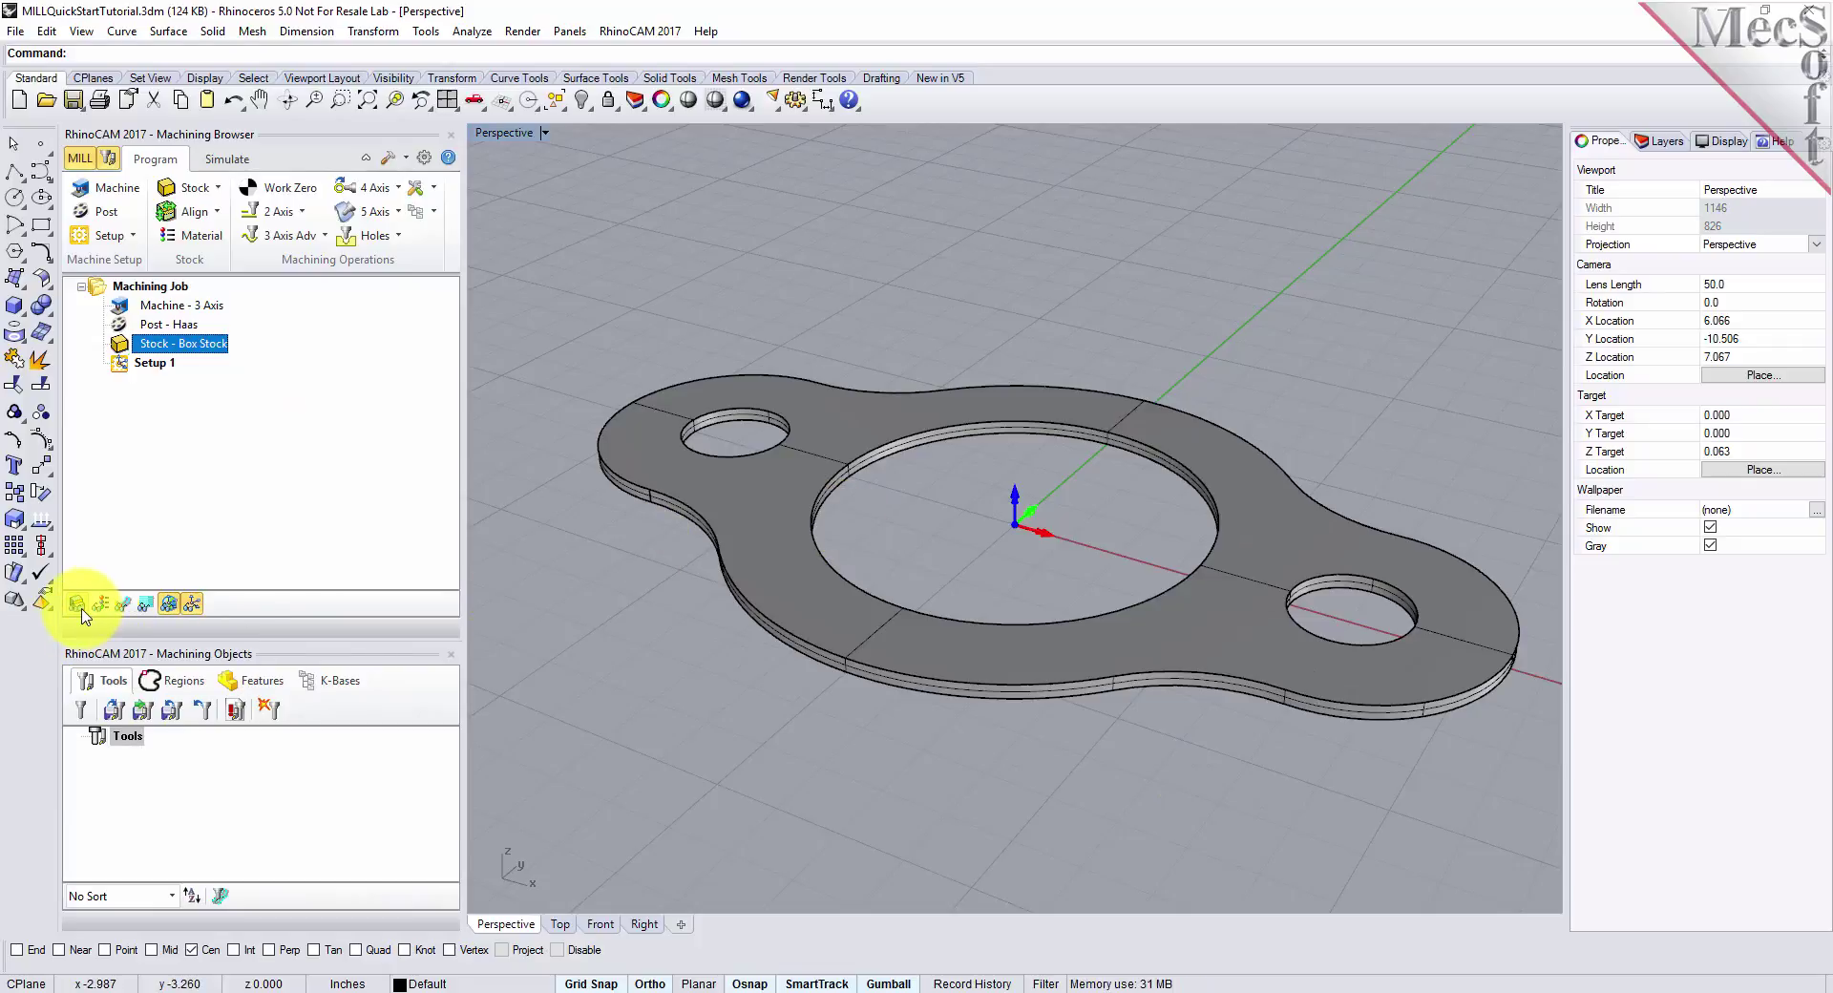
click(82, 612)
click(83, 612)
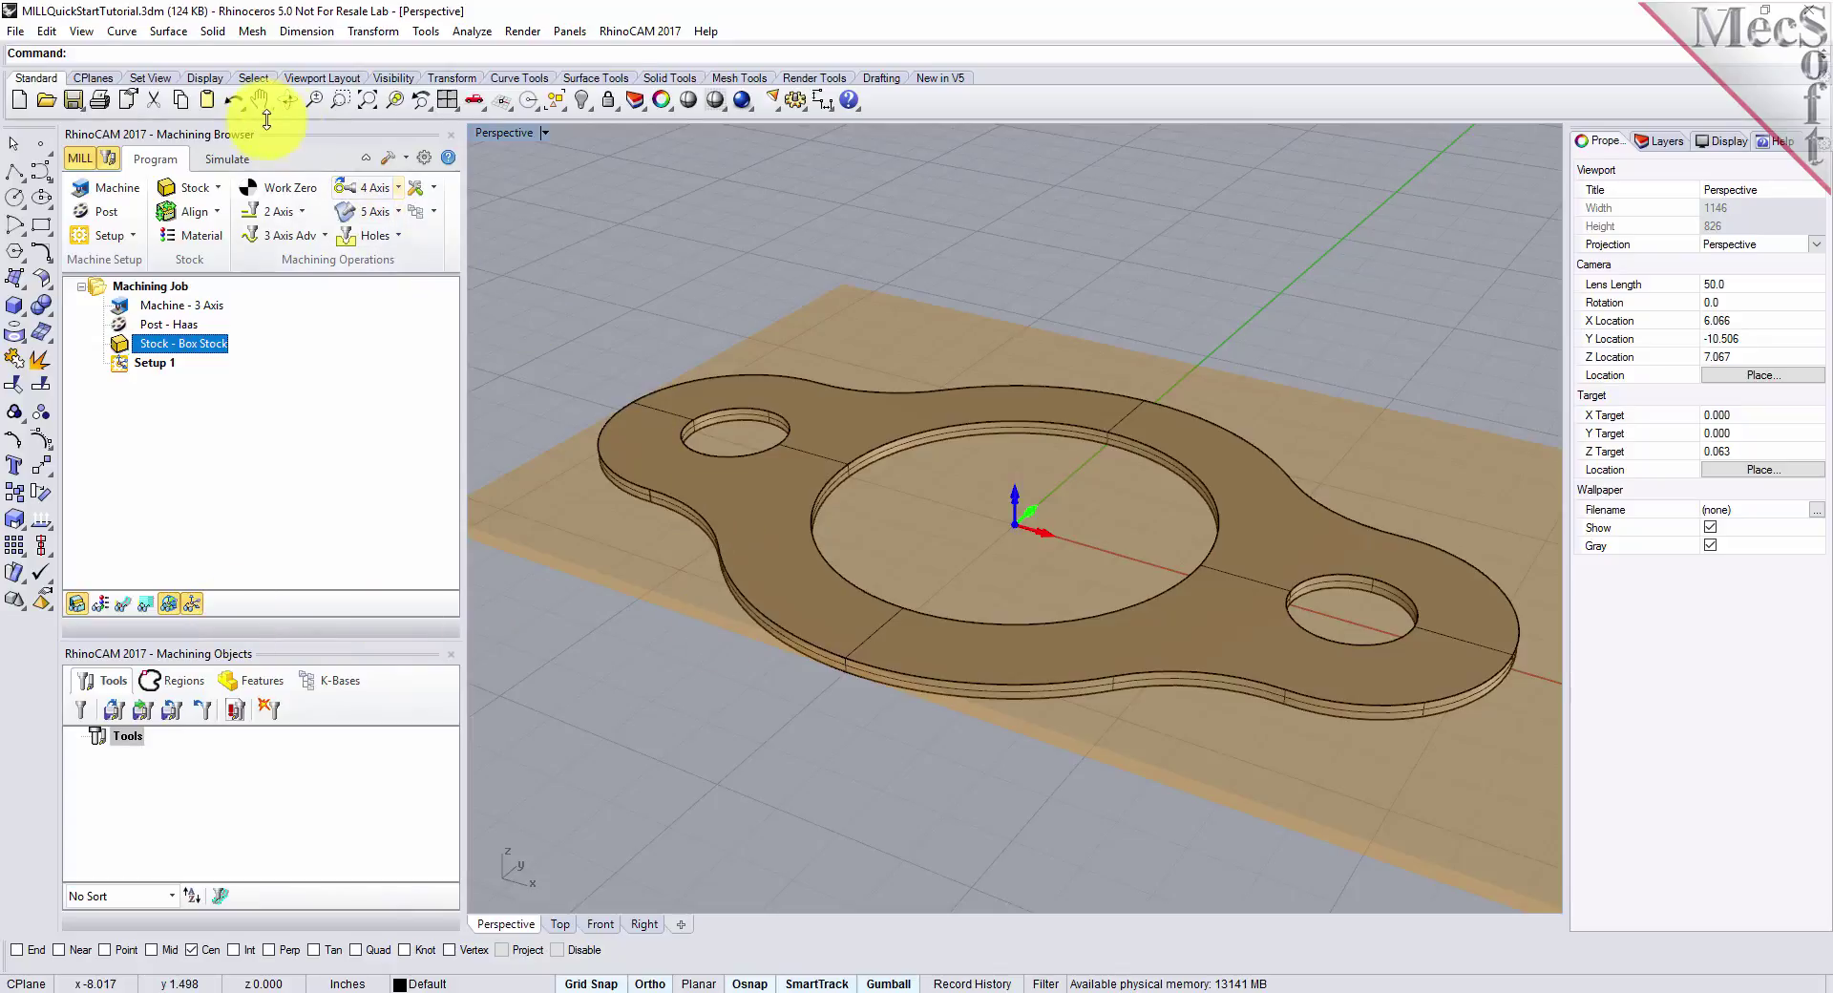
click(379, 105)
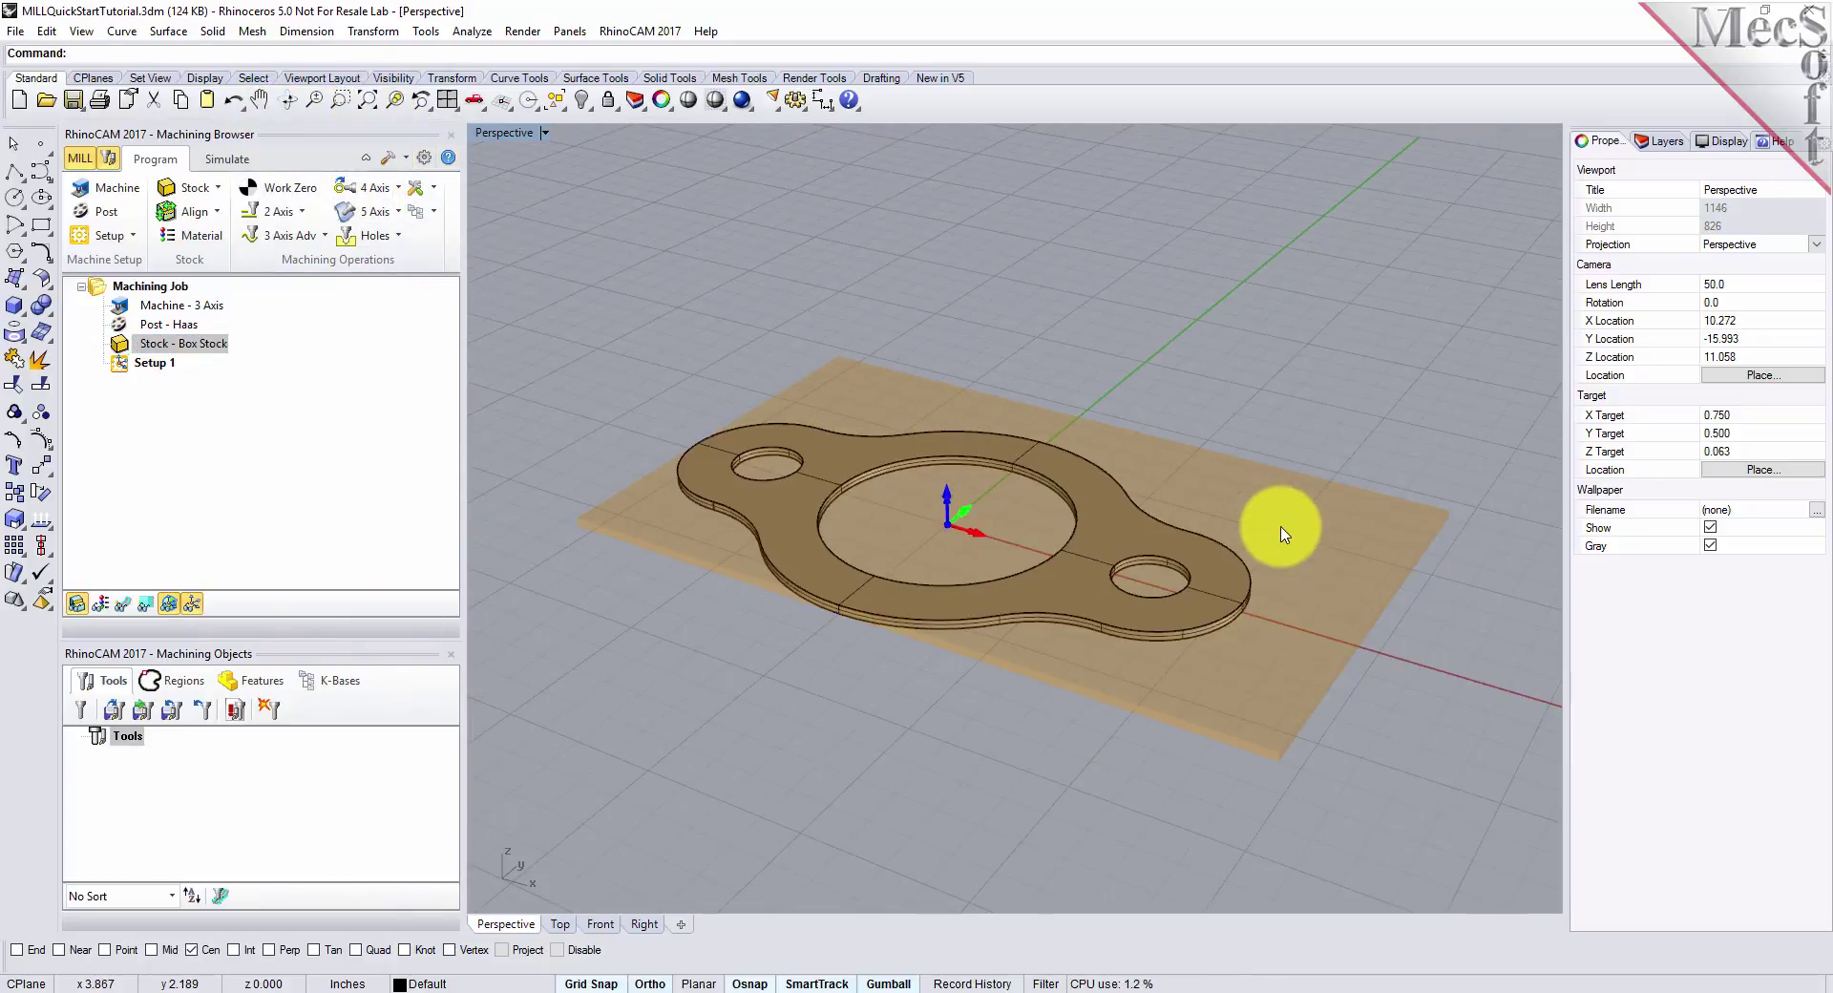
scroll(1050, 535, up, 3)
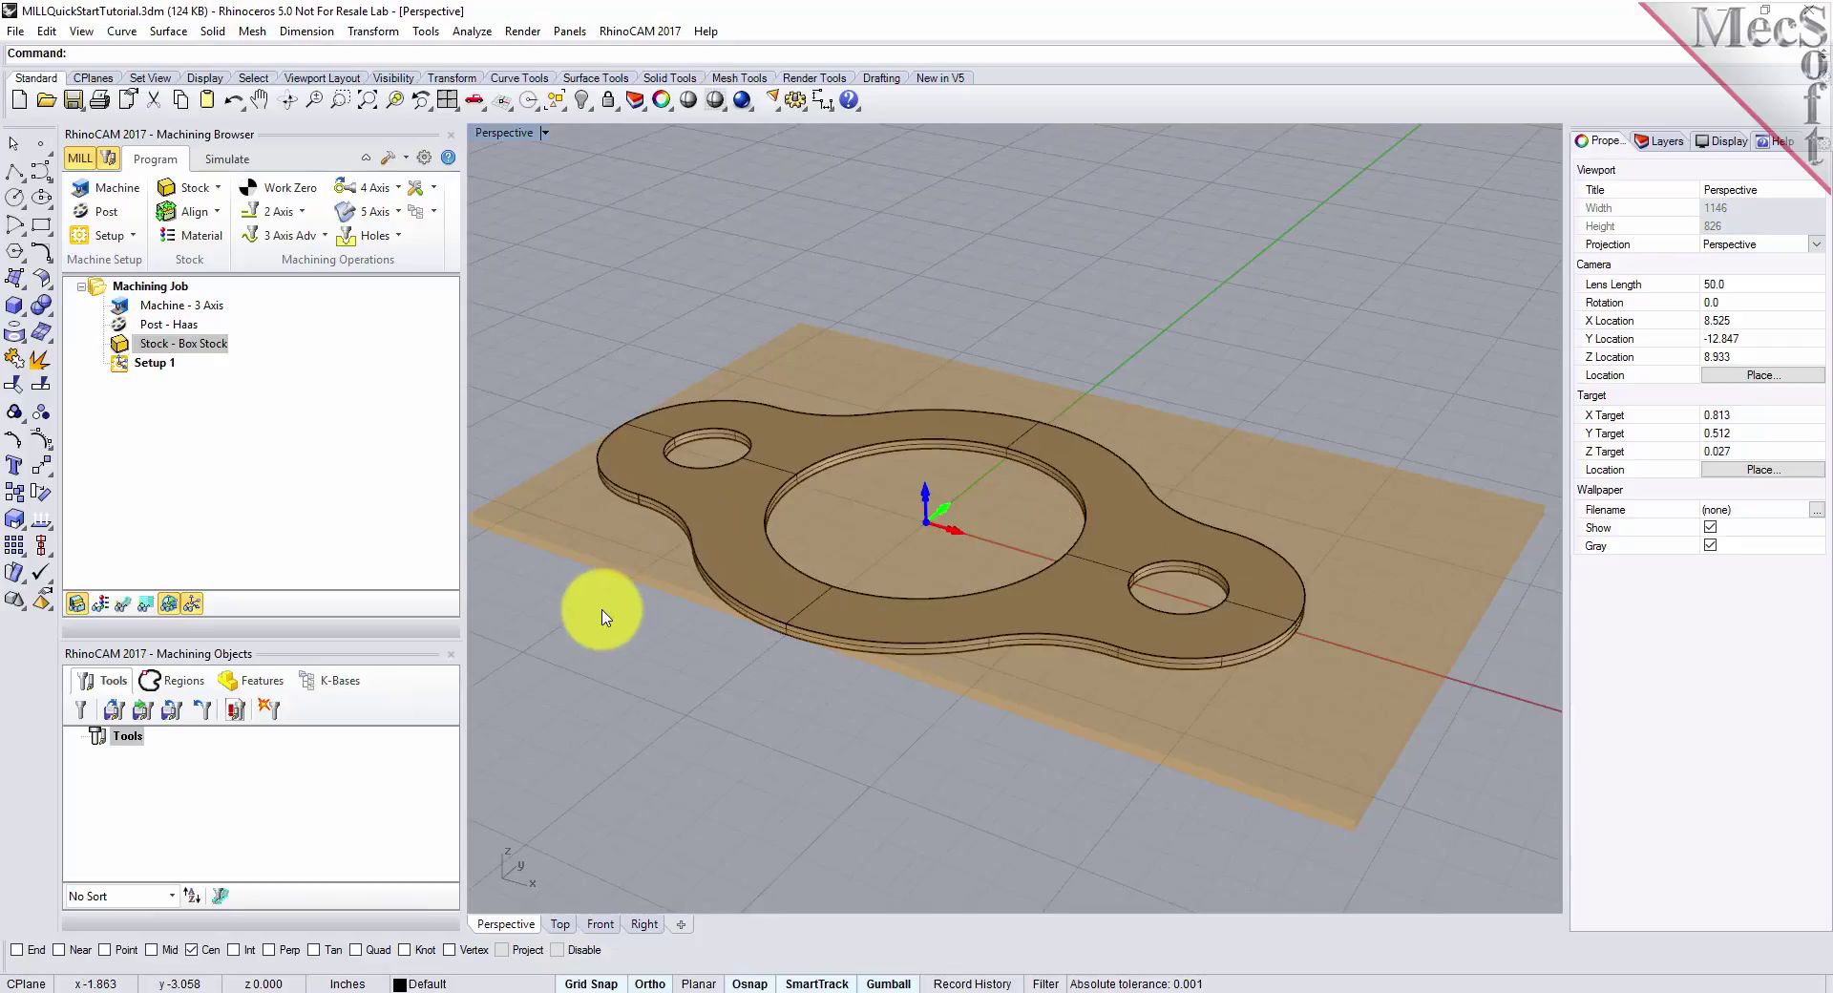
- Align the box stock about the part with Z alignment Top and XY alignment Center
click(219, 219)
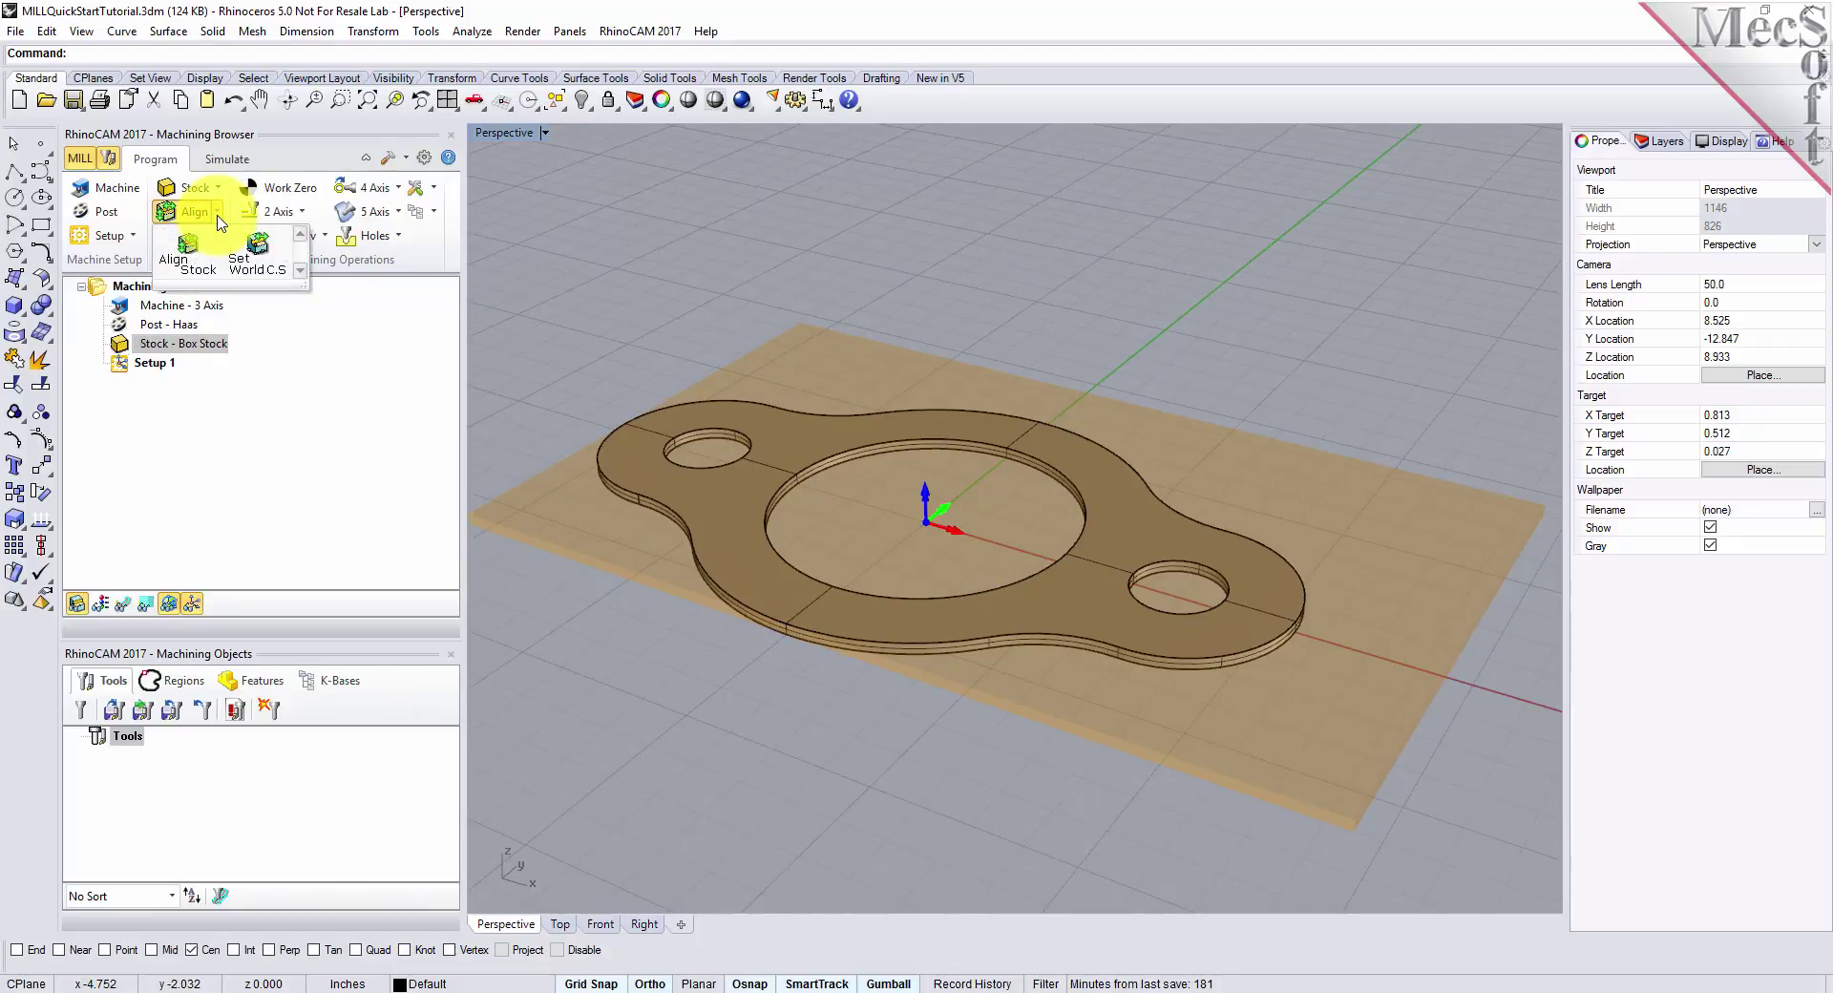
click(217, 271)
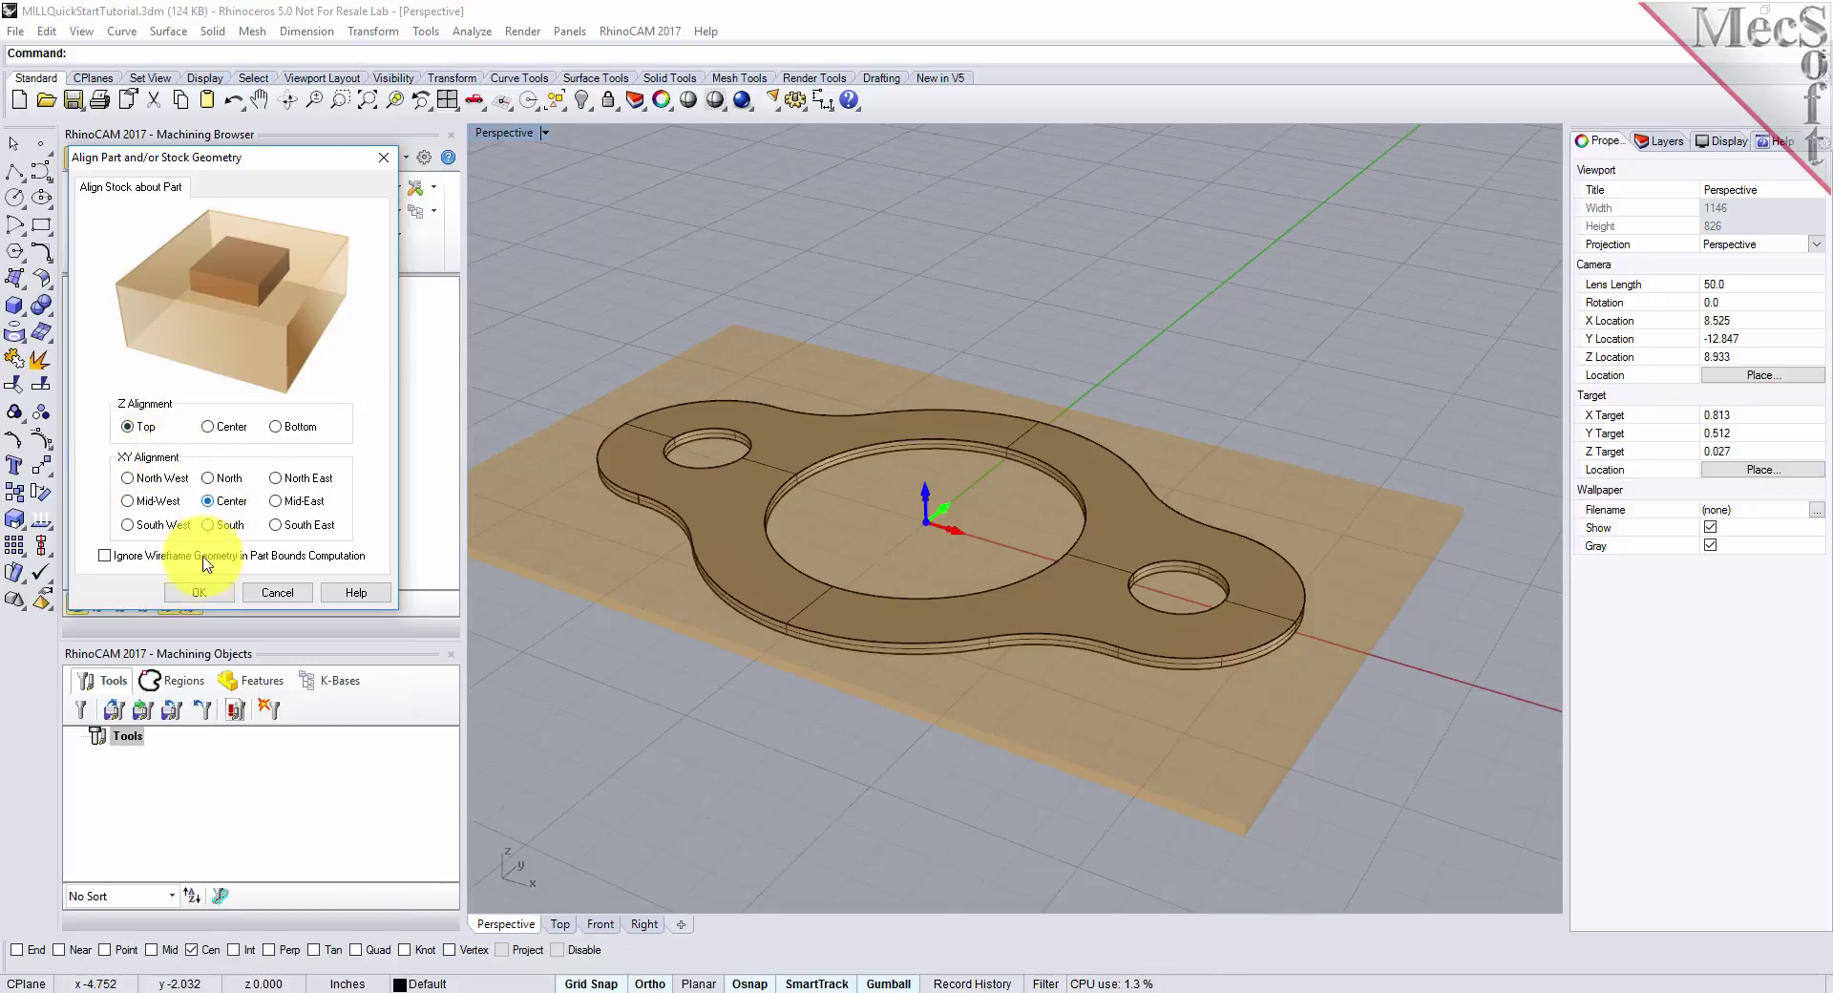
click(203, 592)
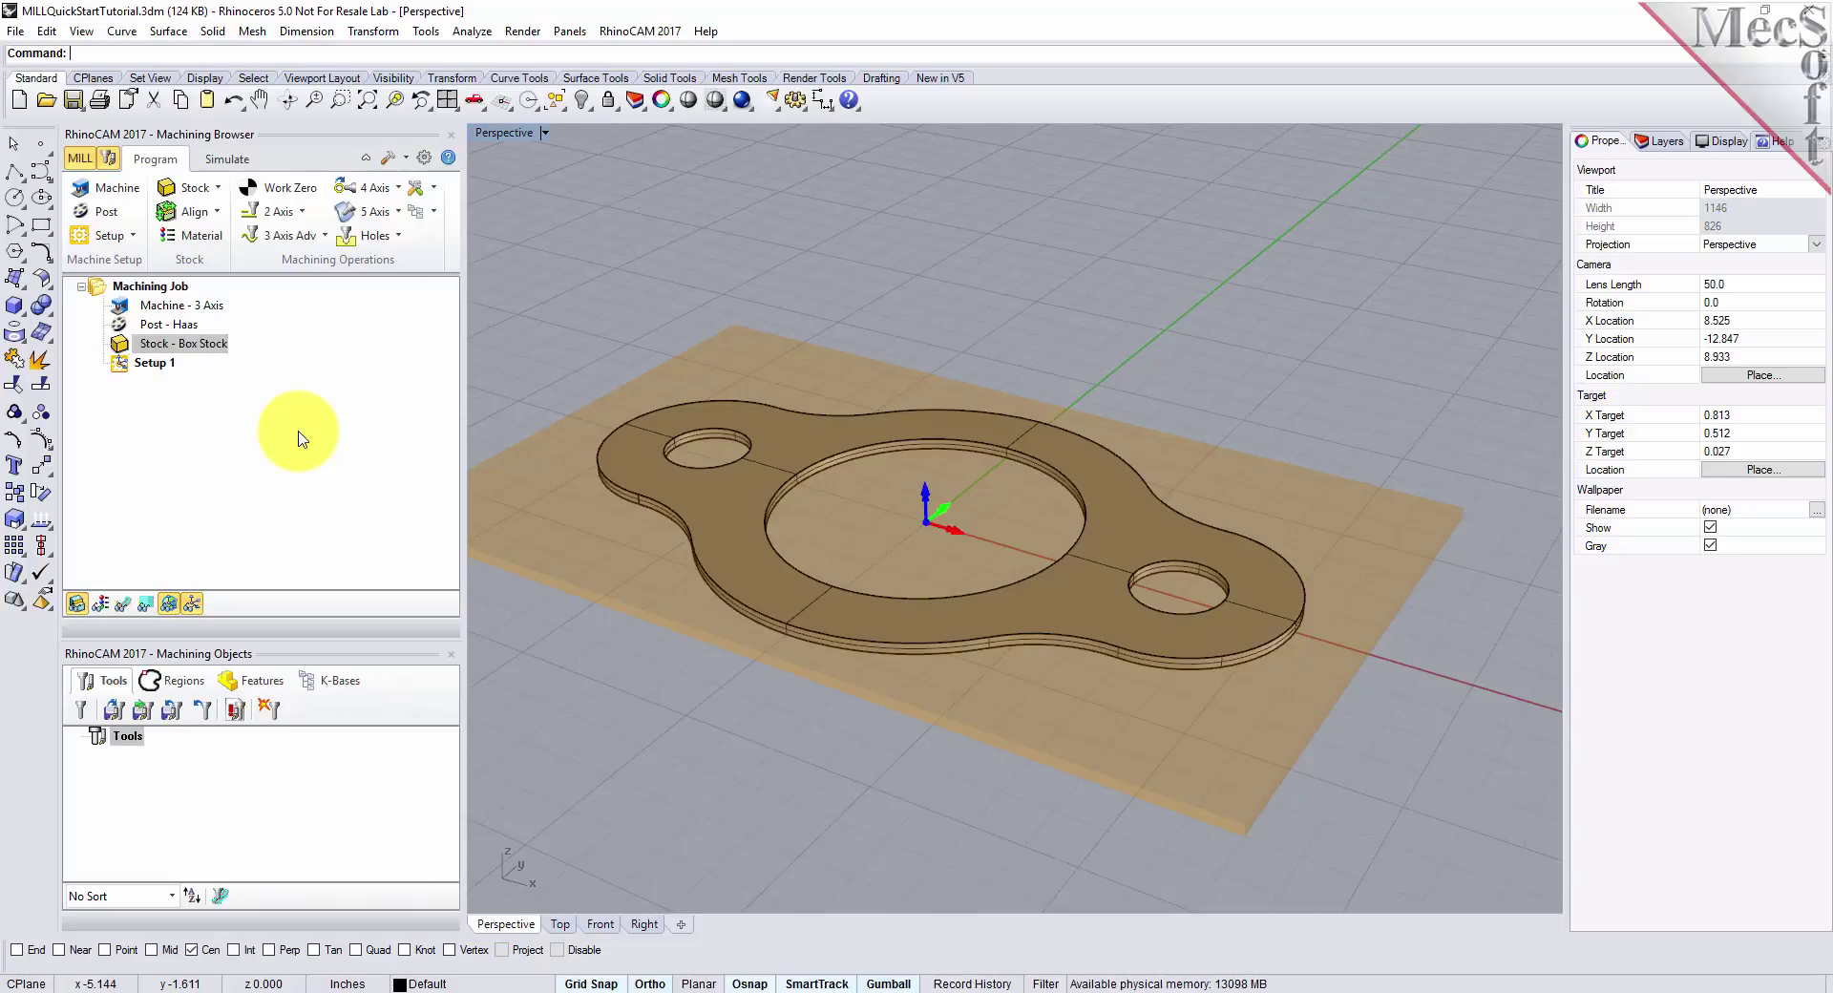
- Set the stock material to WOOD from the FeedsSpeedsDataINCH.xml material file
click(219, 241)
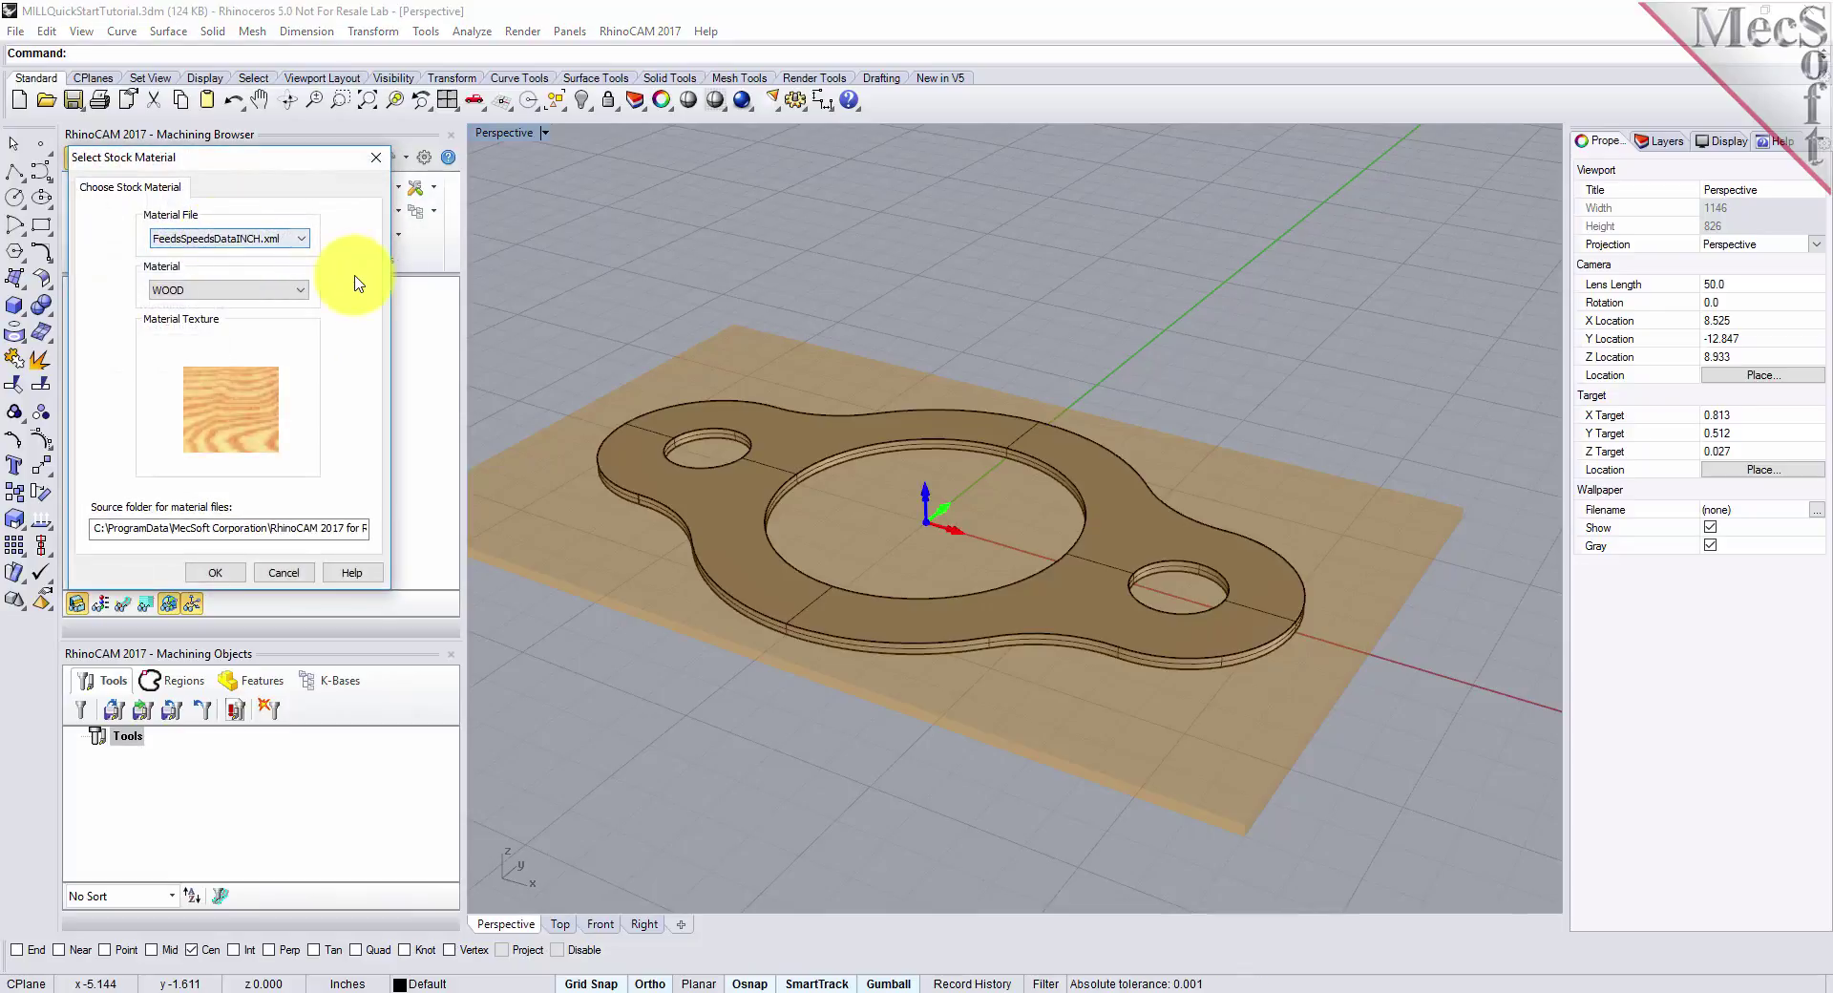
click(296, 291)
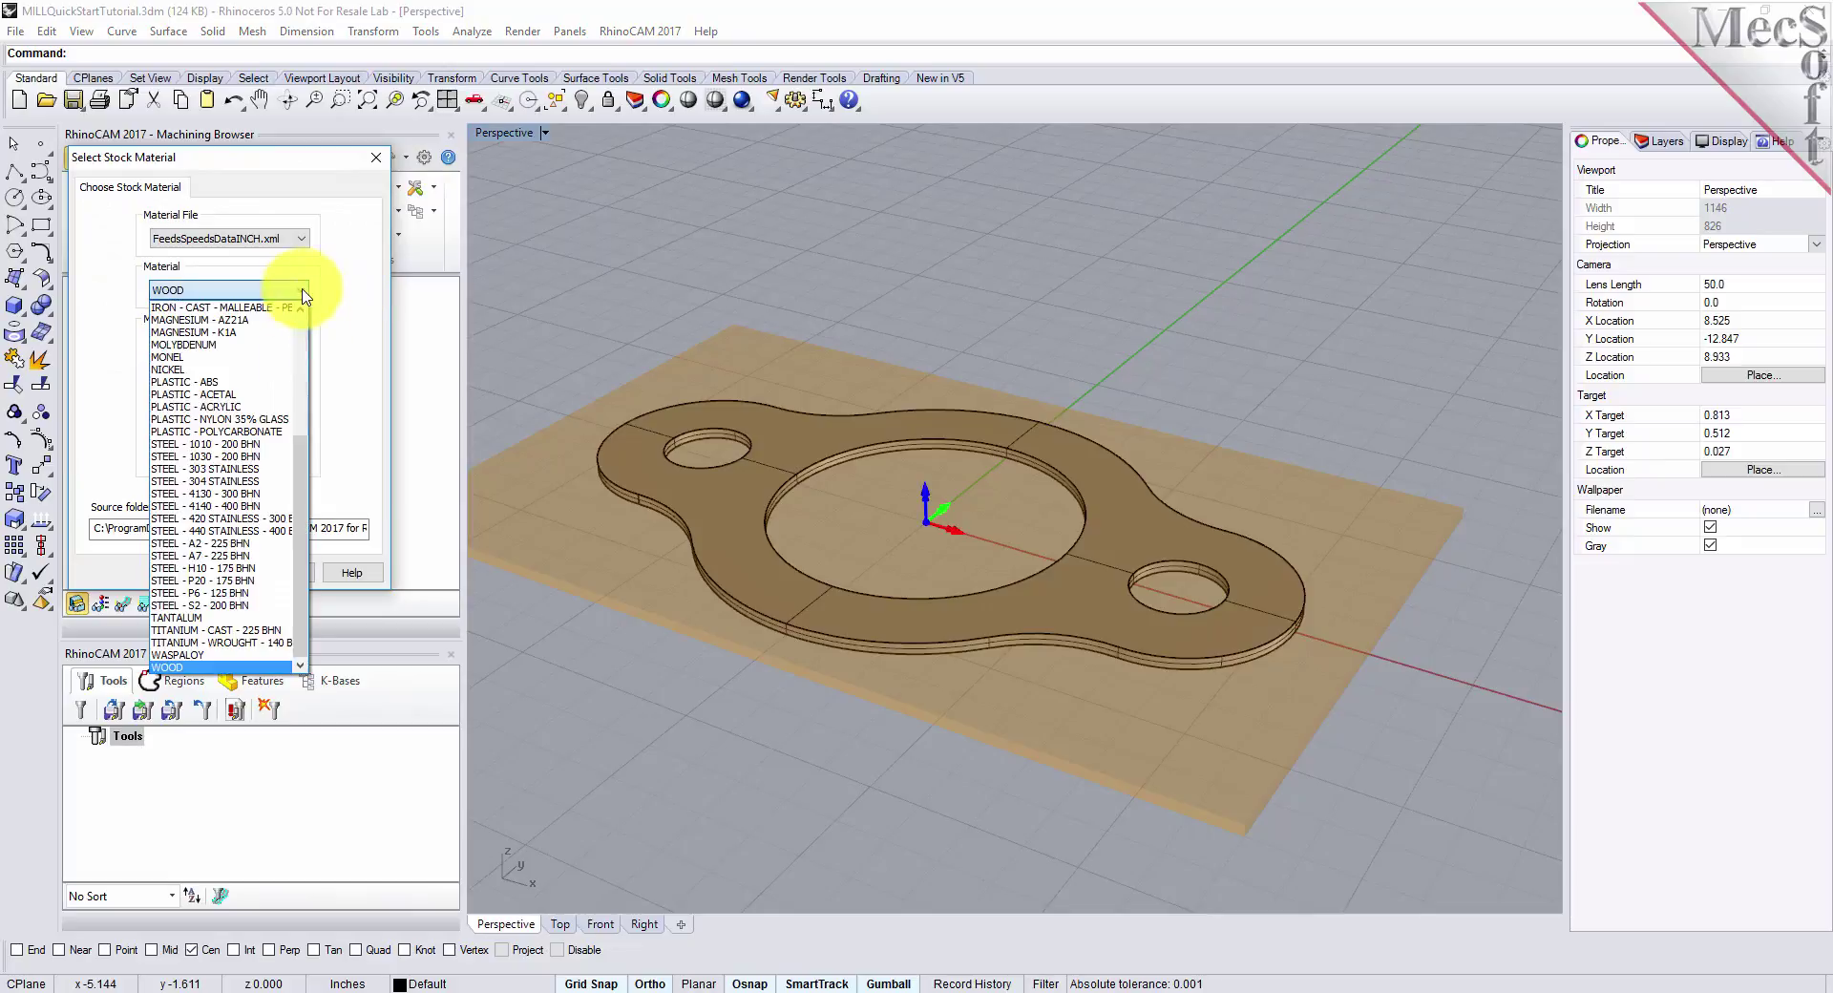
click(319, 380)
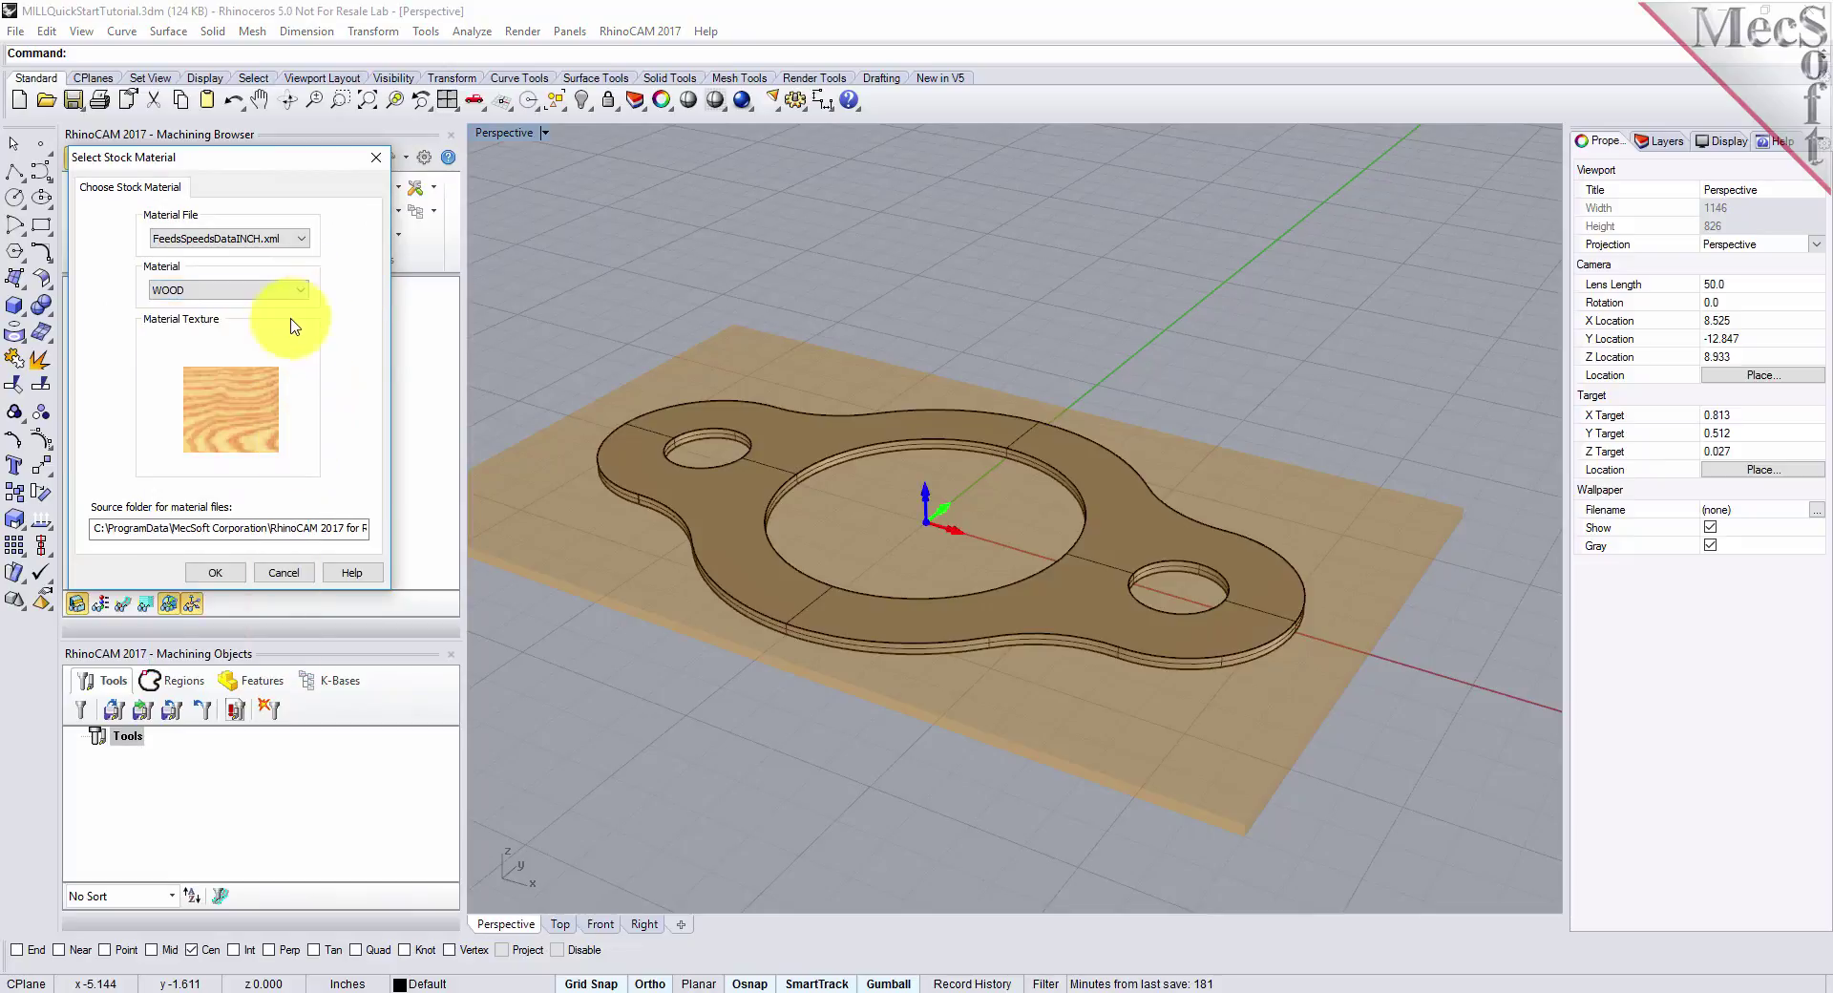
click(213, 578)
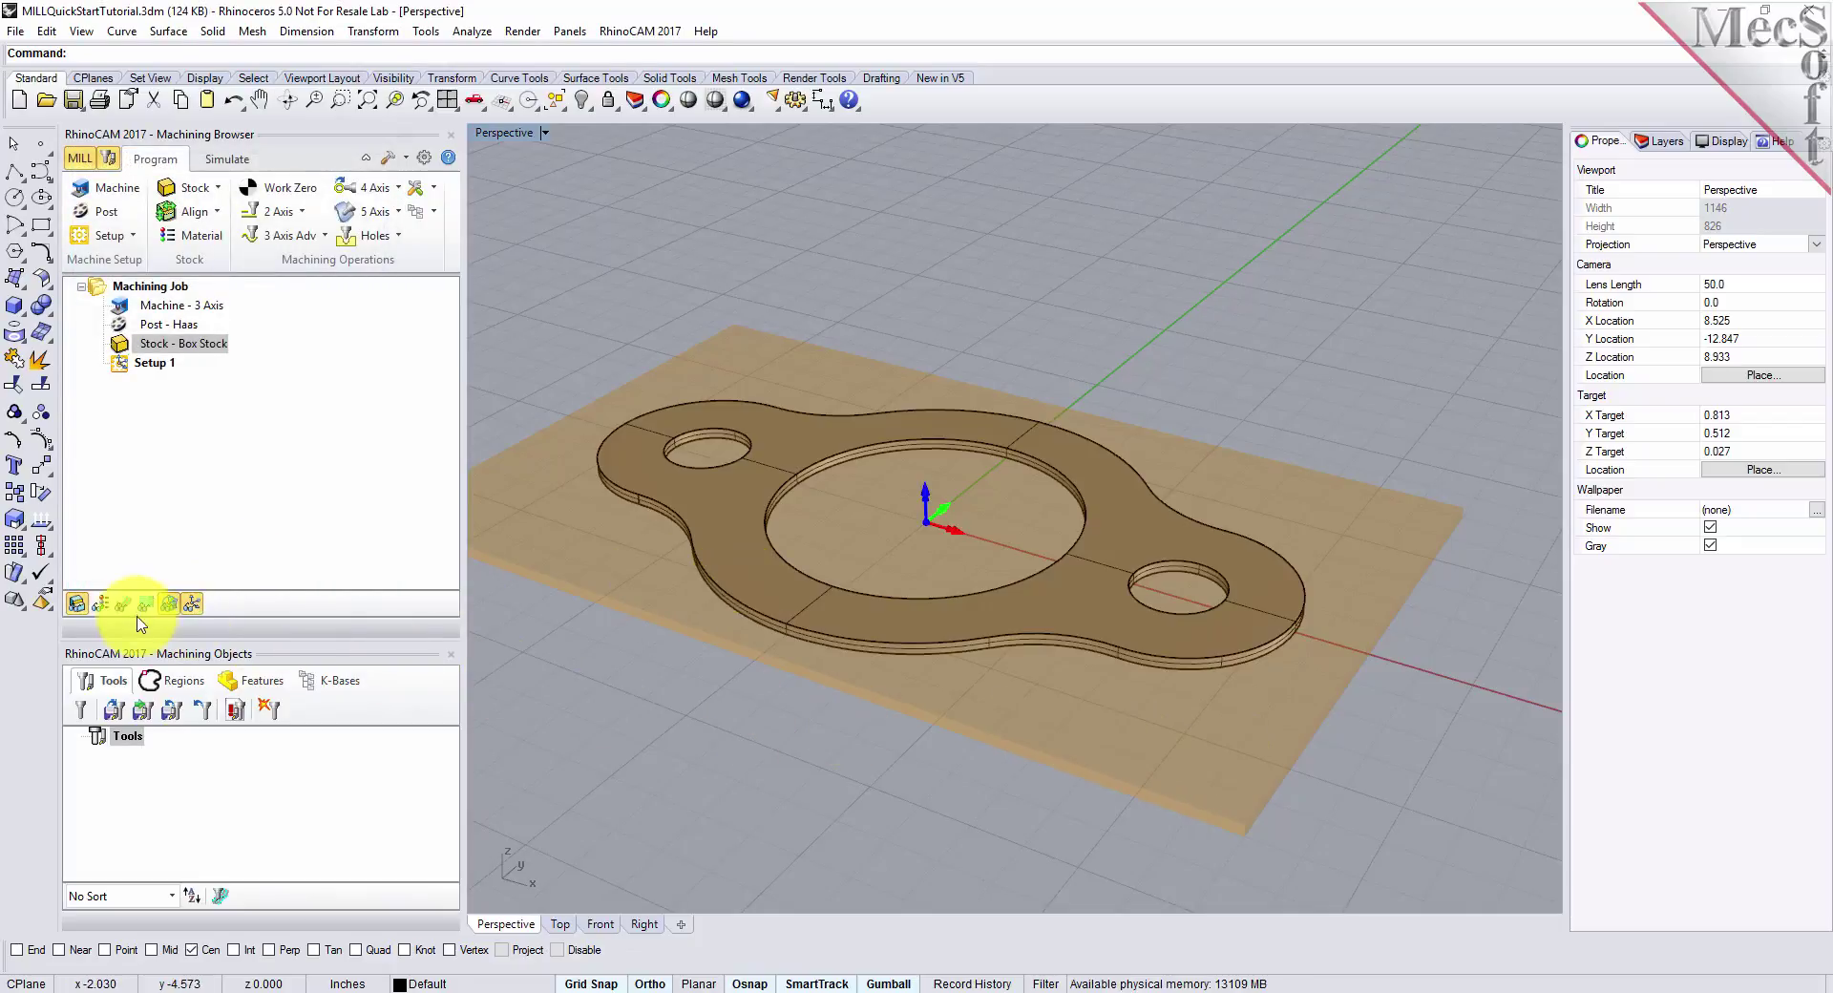
- Turn on the material texture display for the stock and inspect the wood-textured stock around the gasket
click(99, 604)
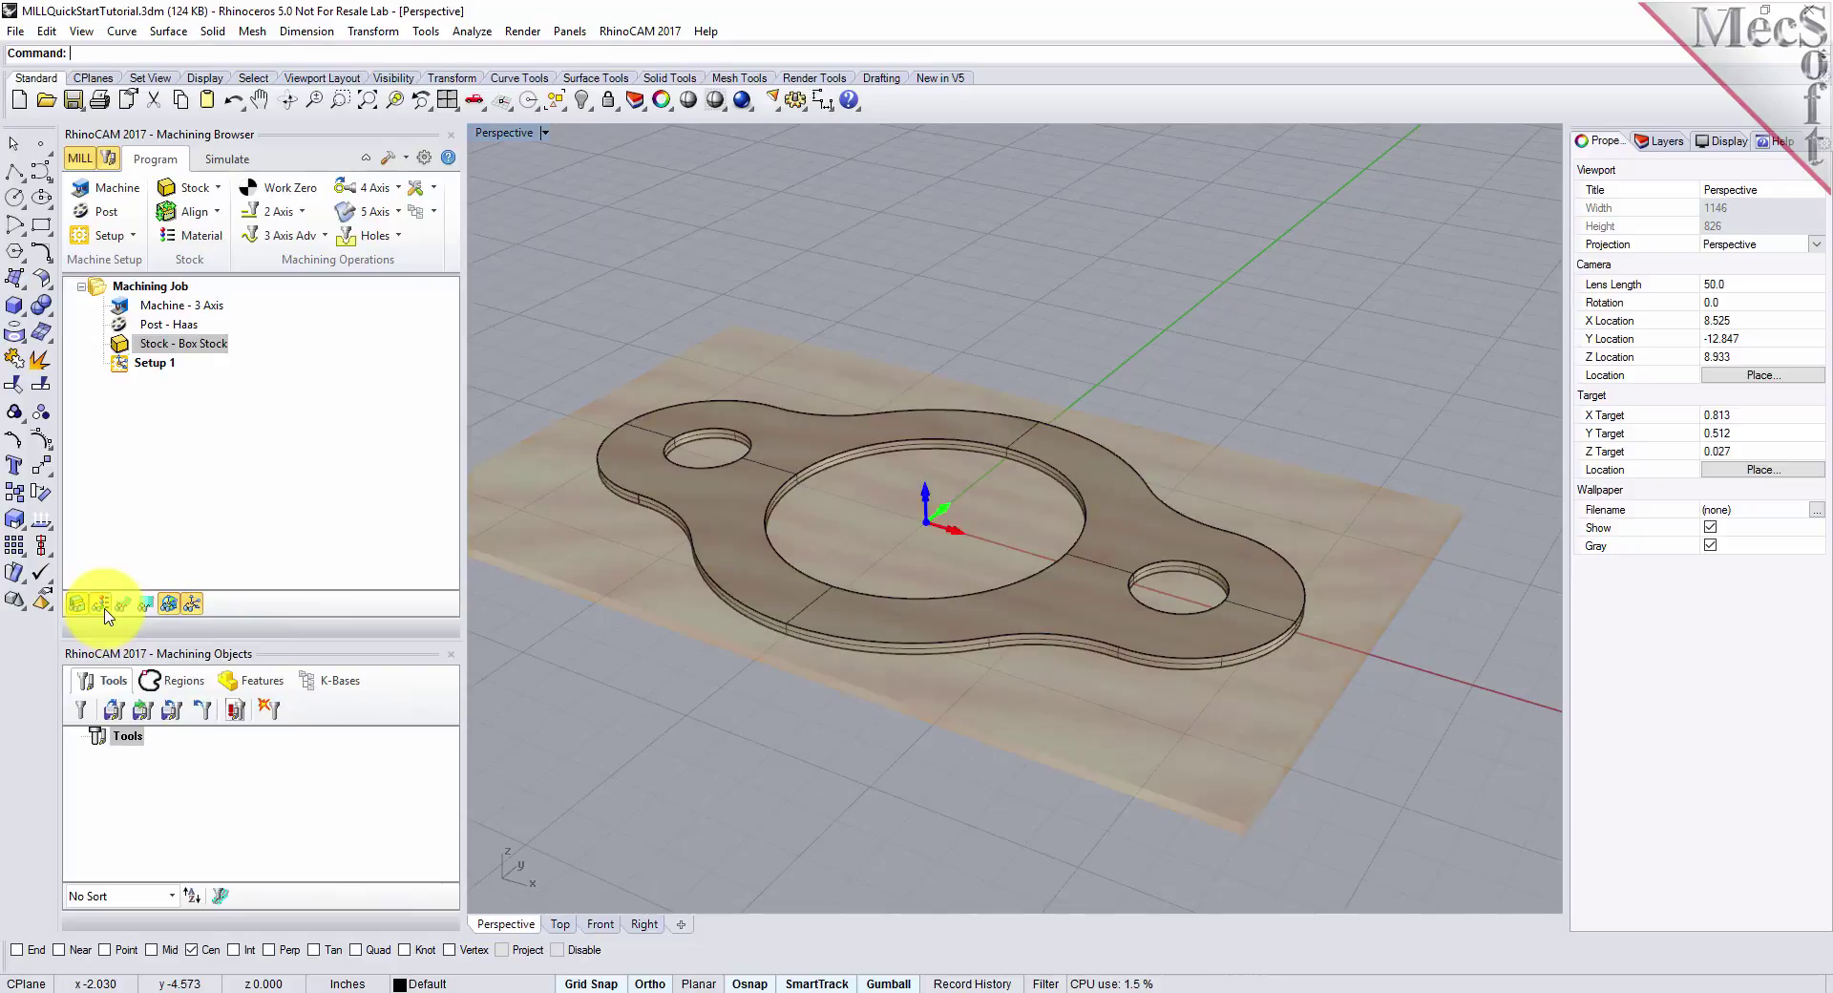
scroll(1316, 446, down, 2)
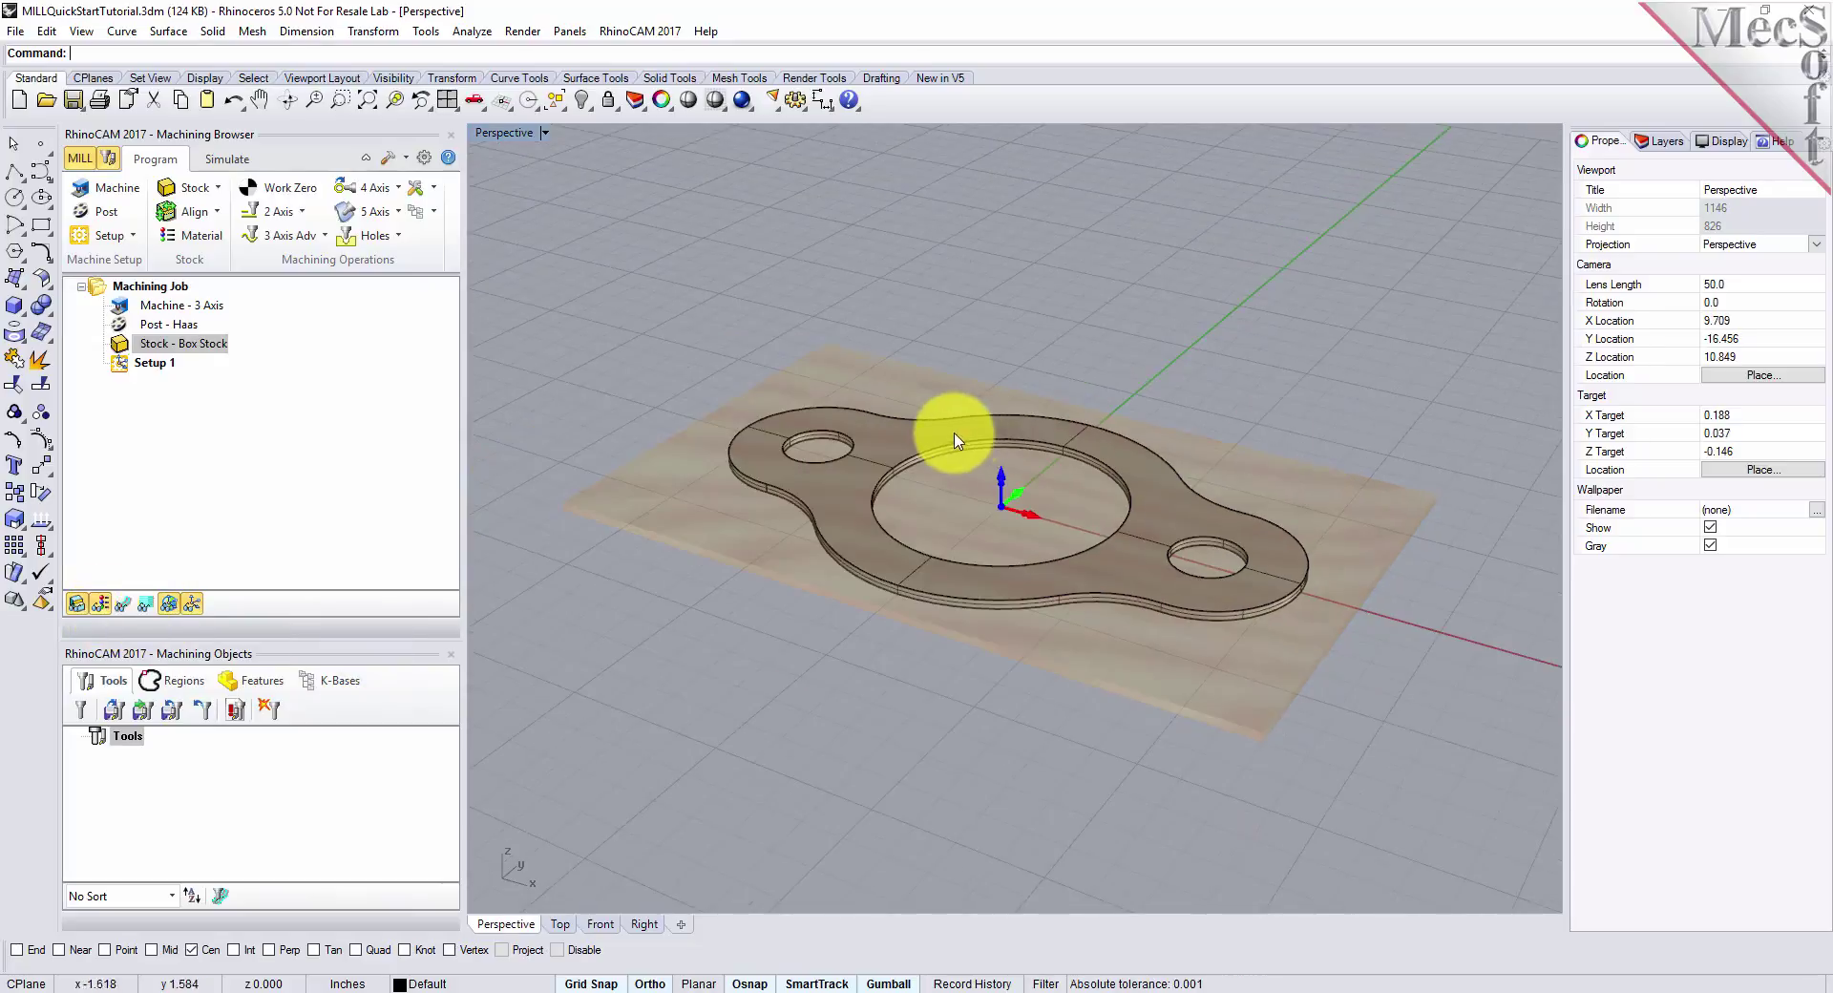
scroll(962, 452, up, 2)
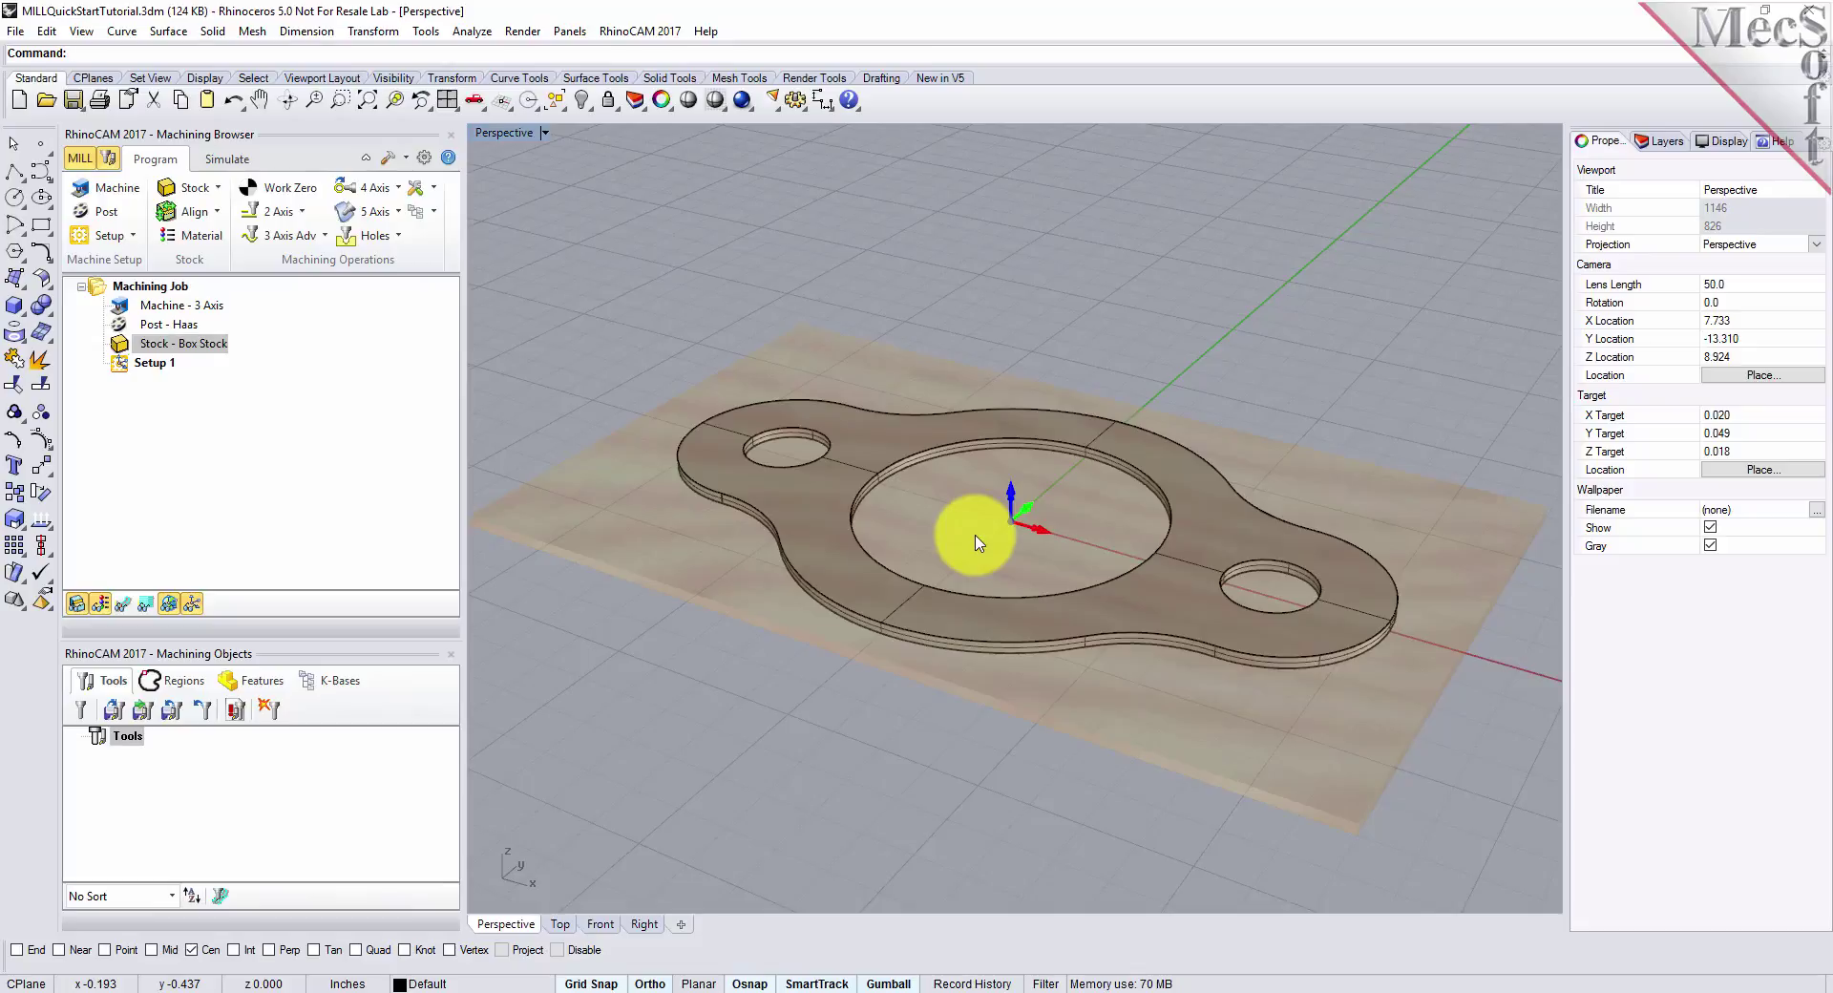
scroll(994, 524, down, 2)
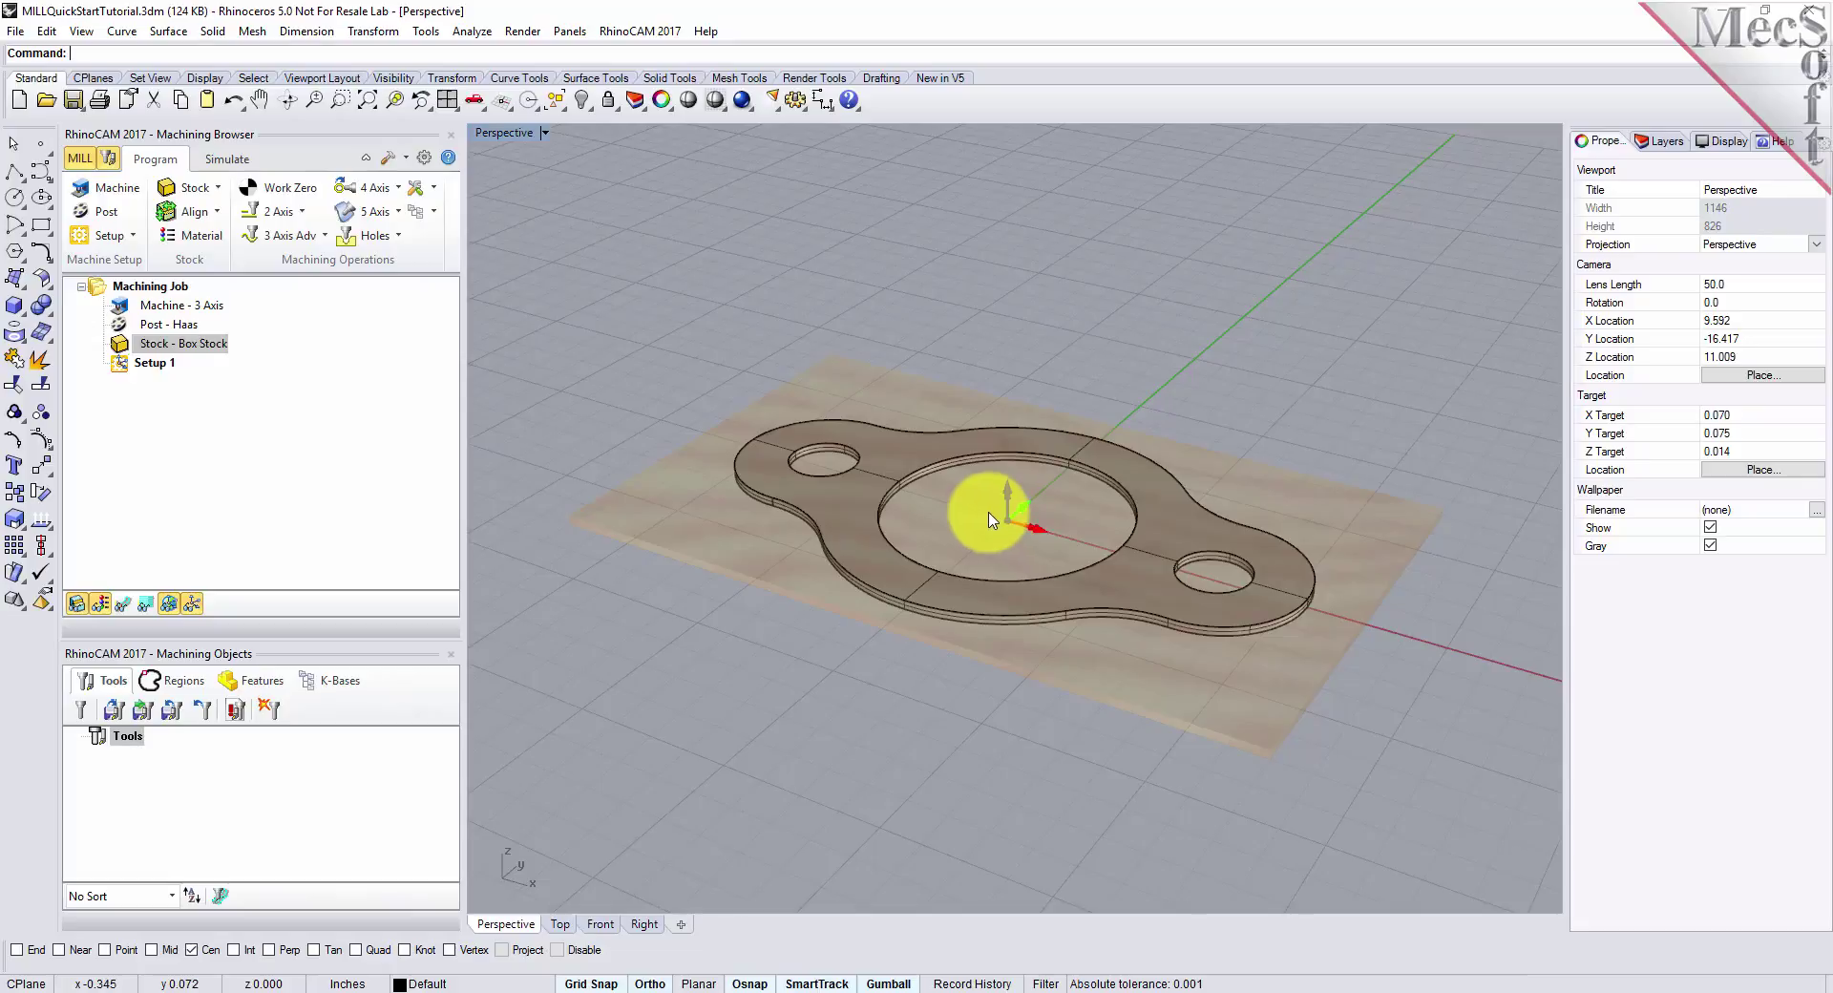
- Locate the world coordinate system at the stock box's Highest Z face, South West corner, and show the whole part and stock
click(203, 214)
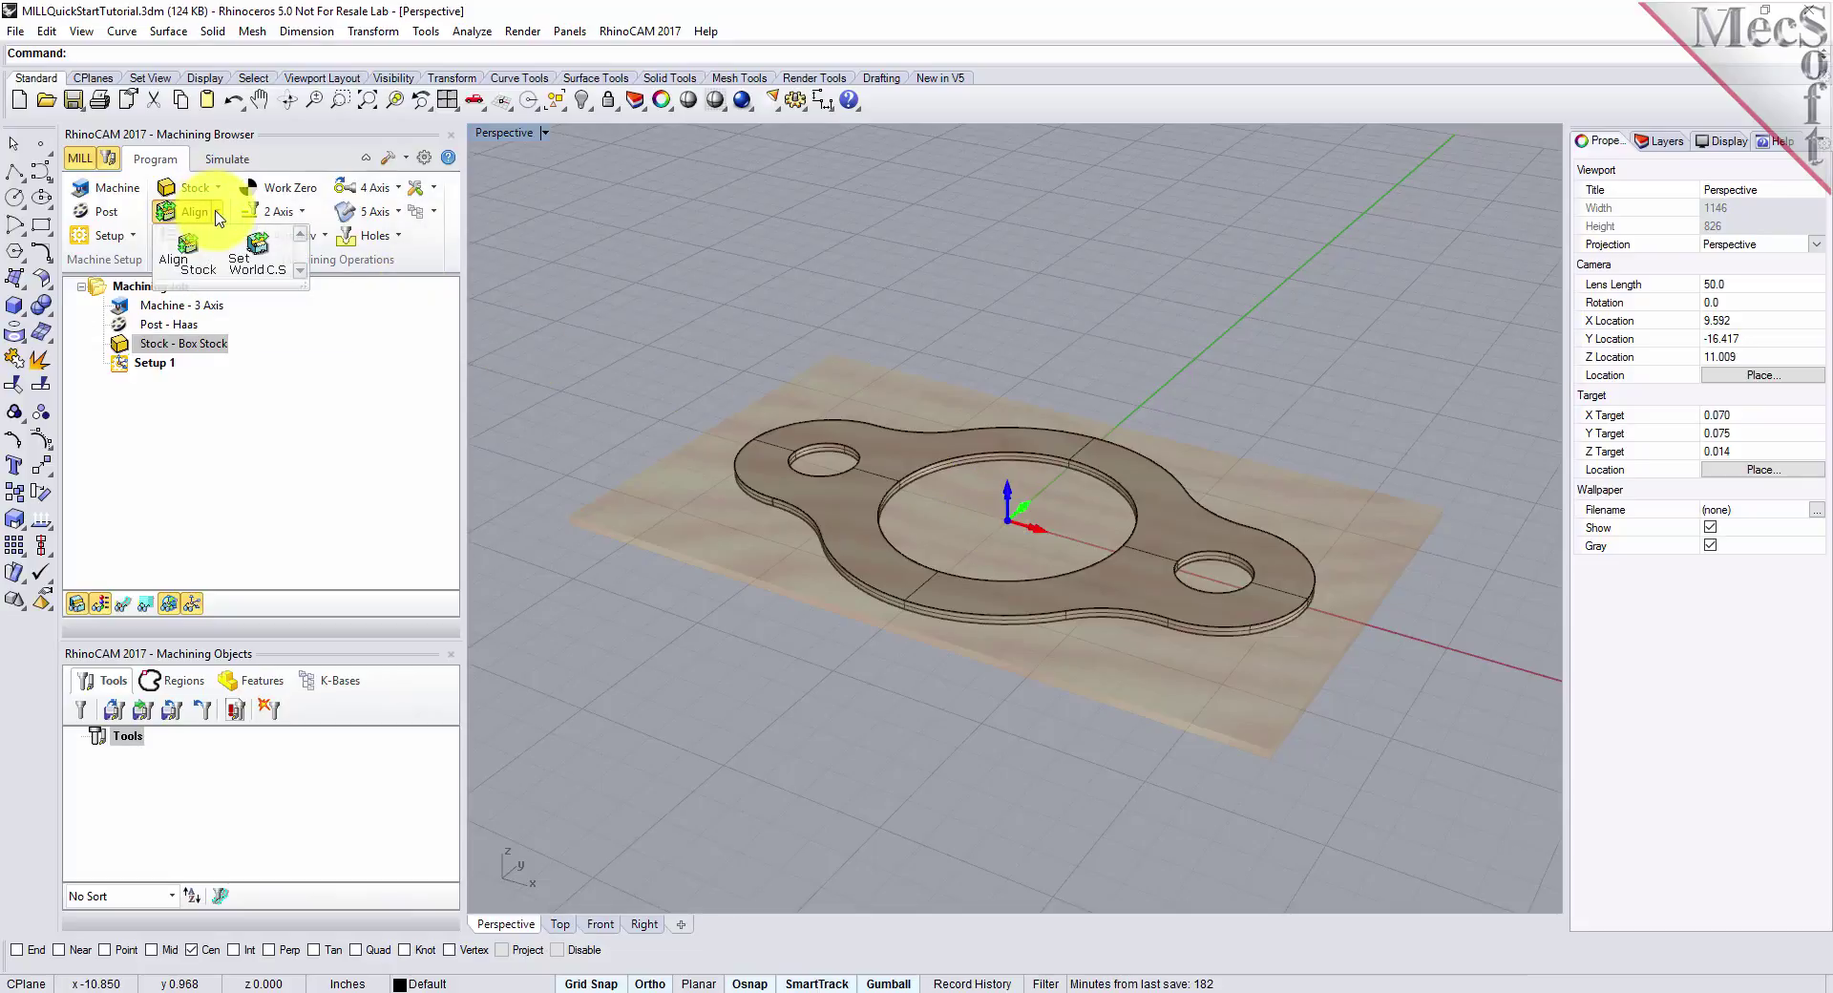
click(277, 277)
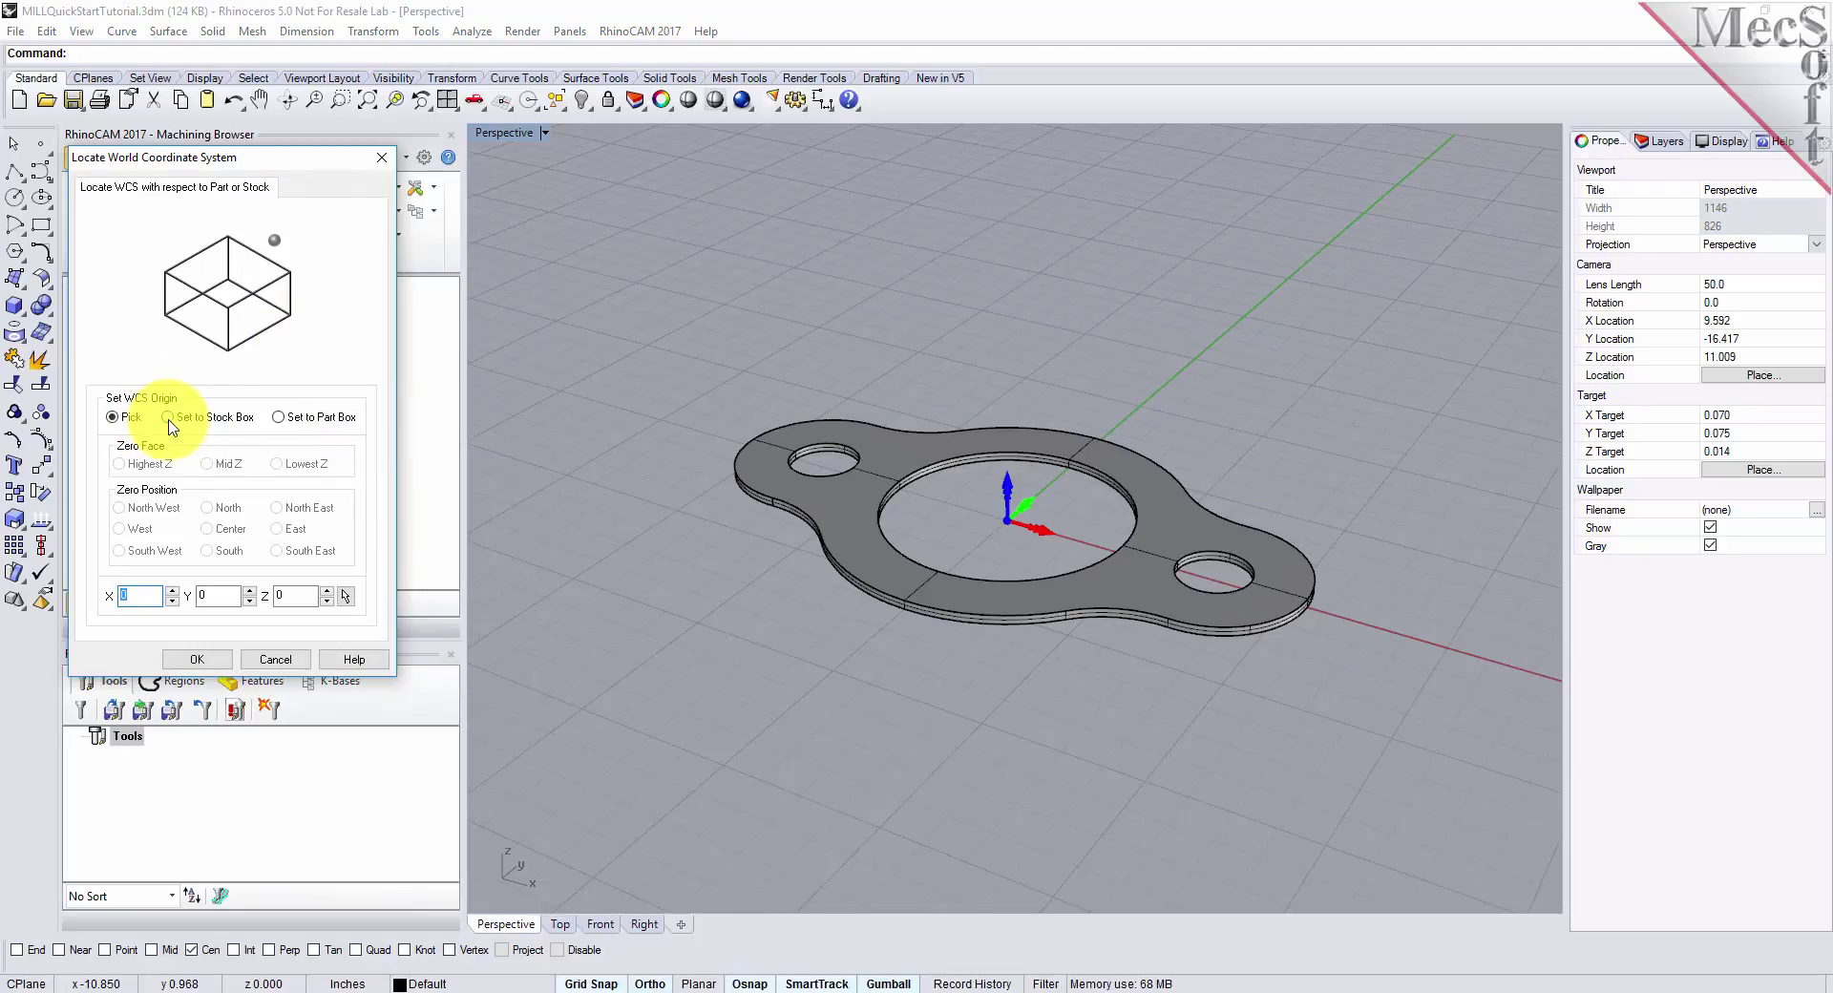
click(168, 417)
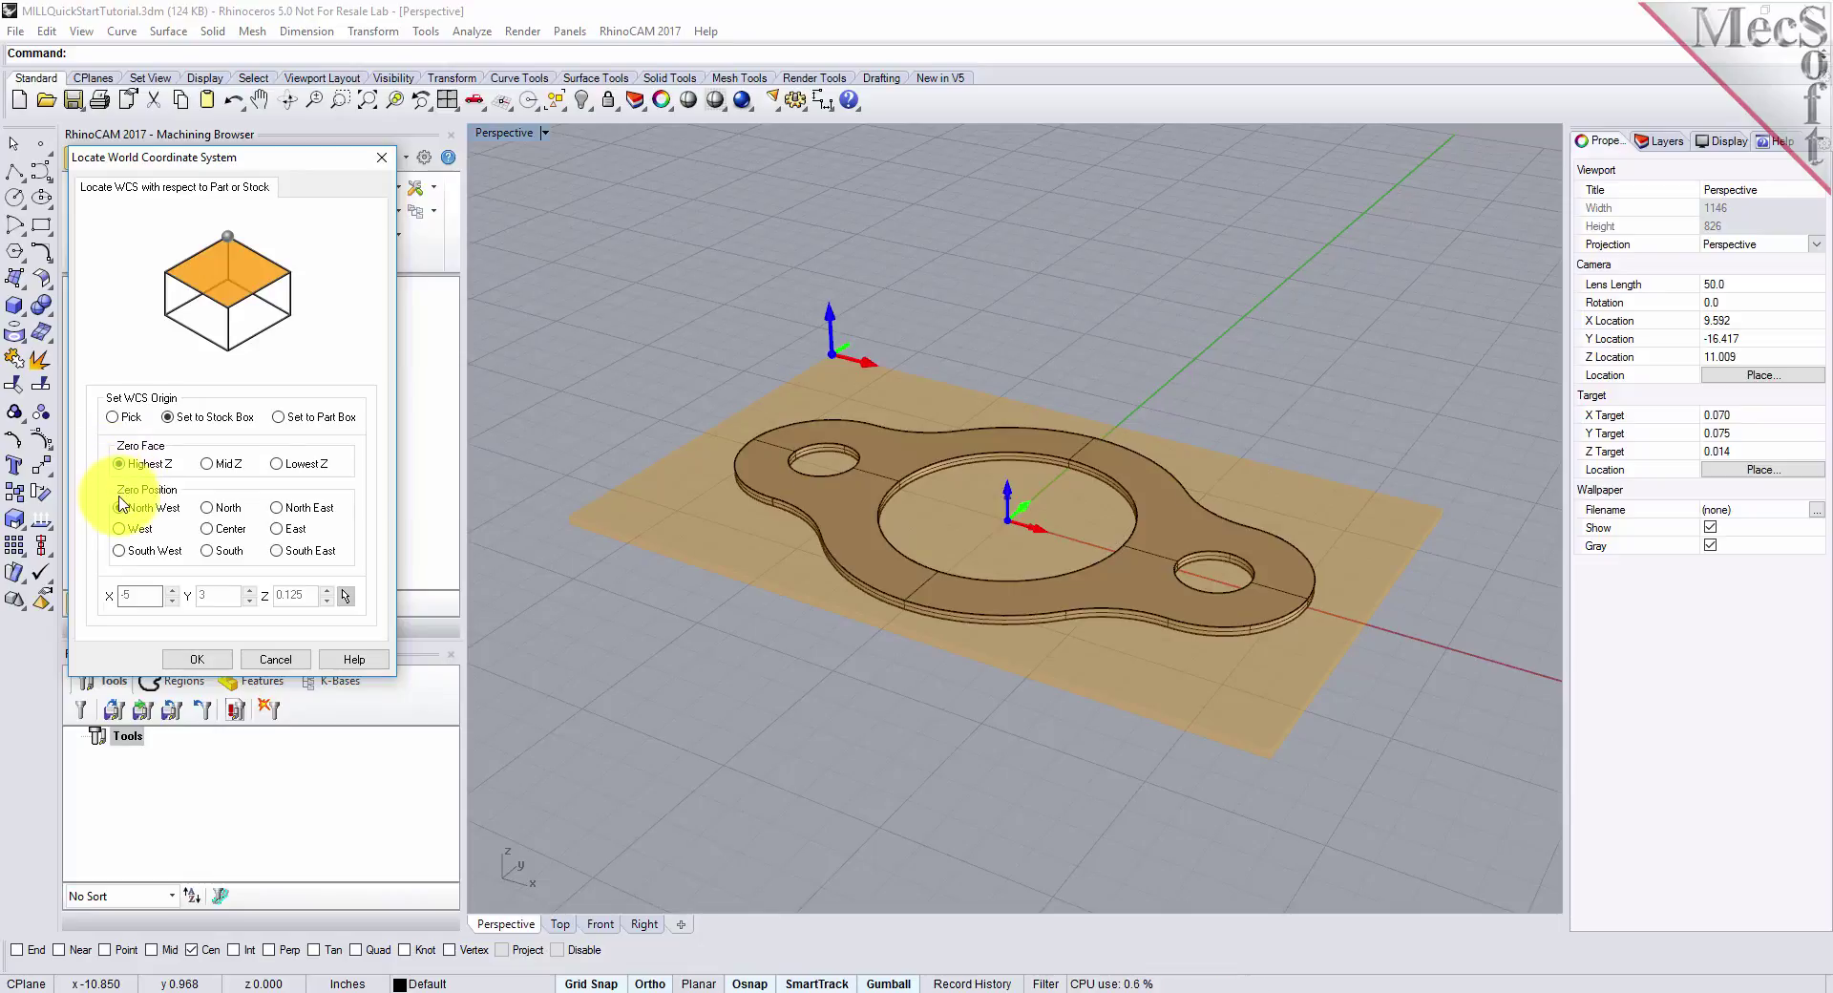
click(120, 551)
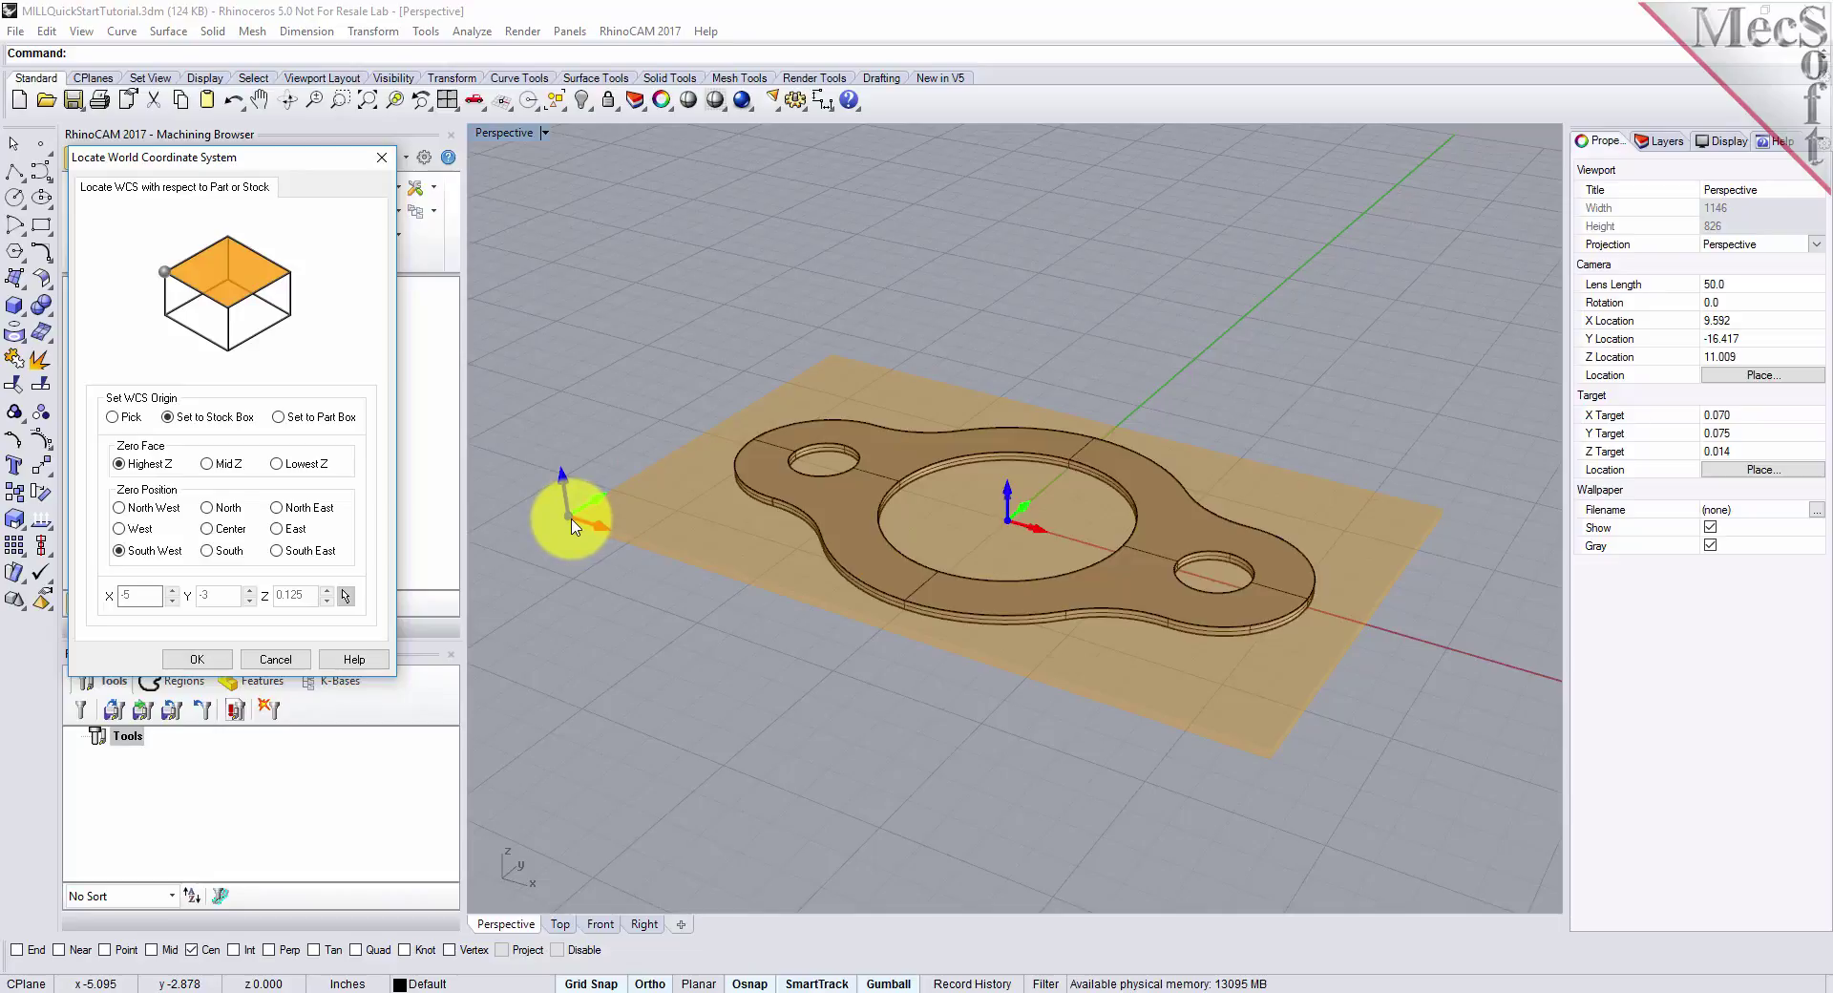
click(196, 659)
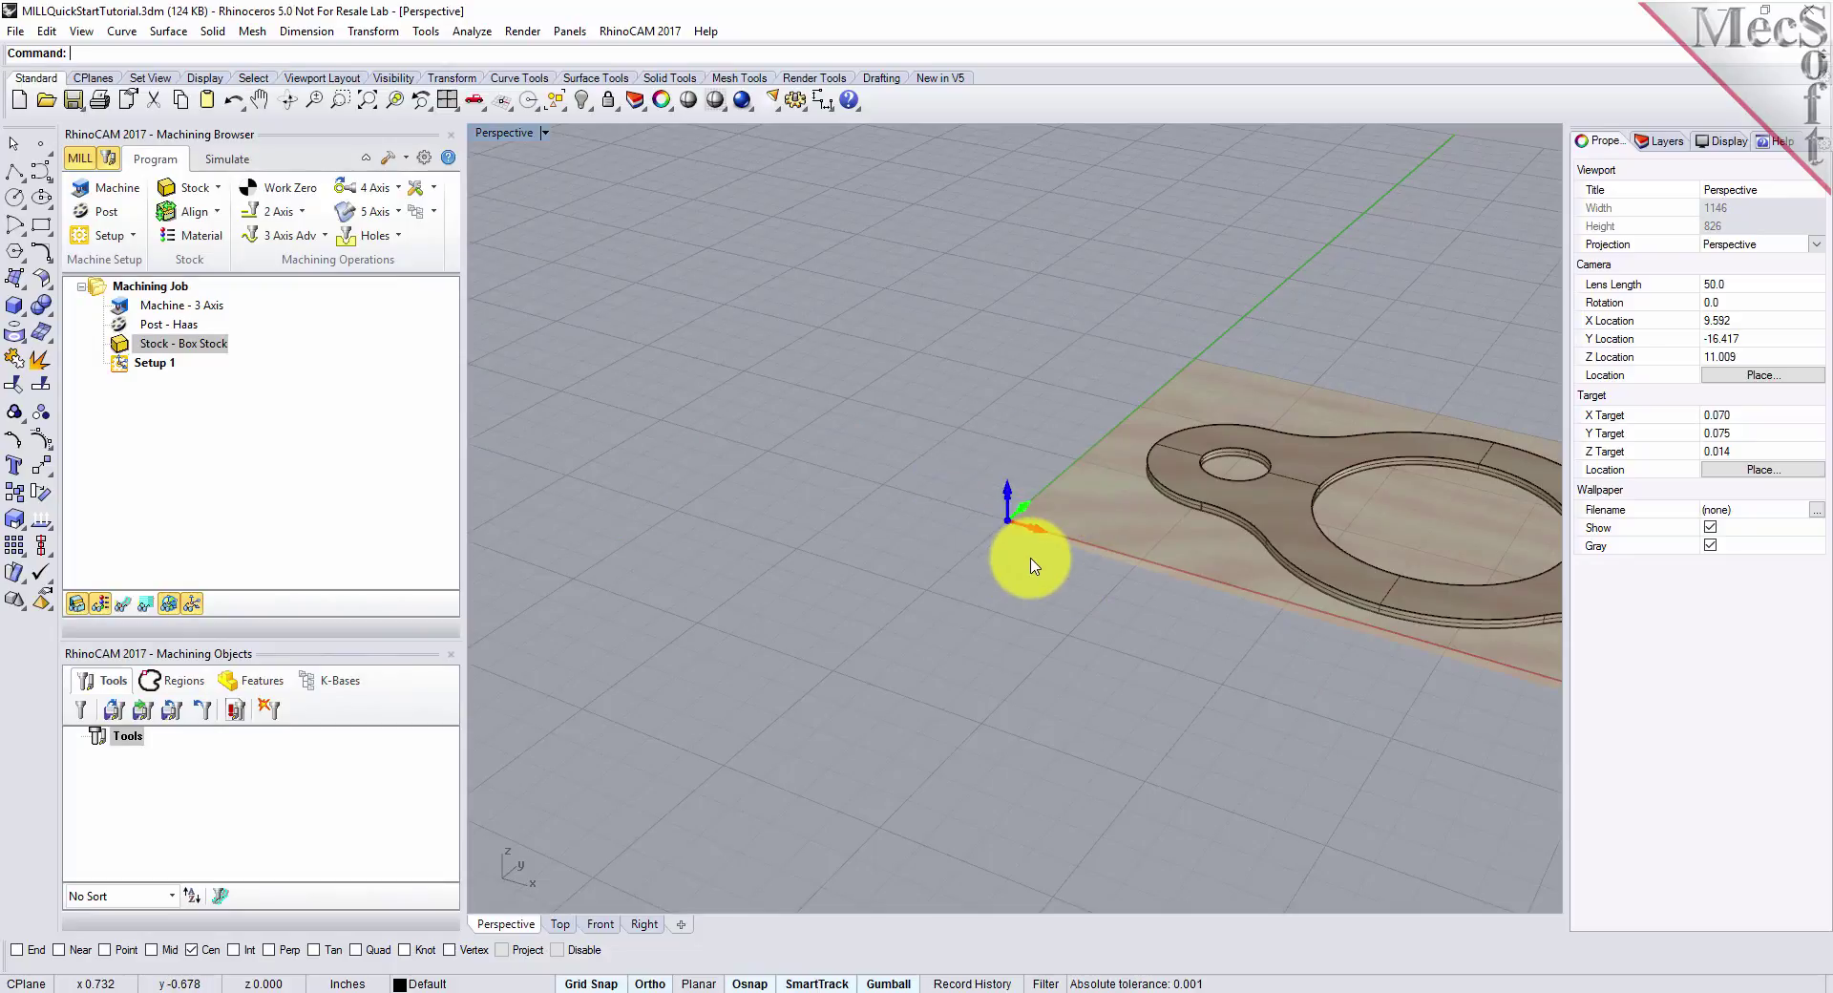
click(369, 101)
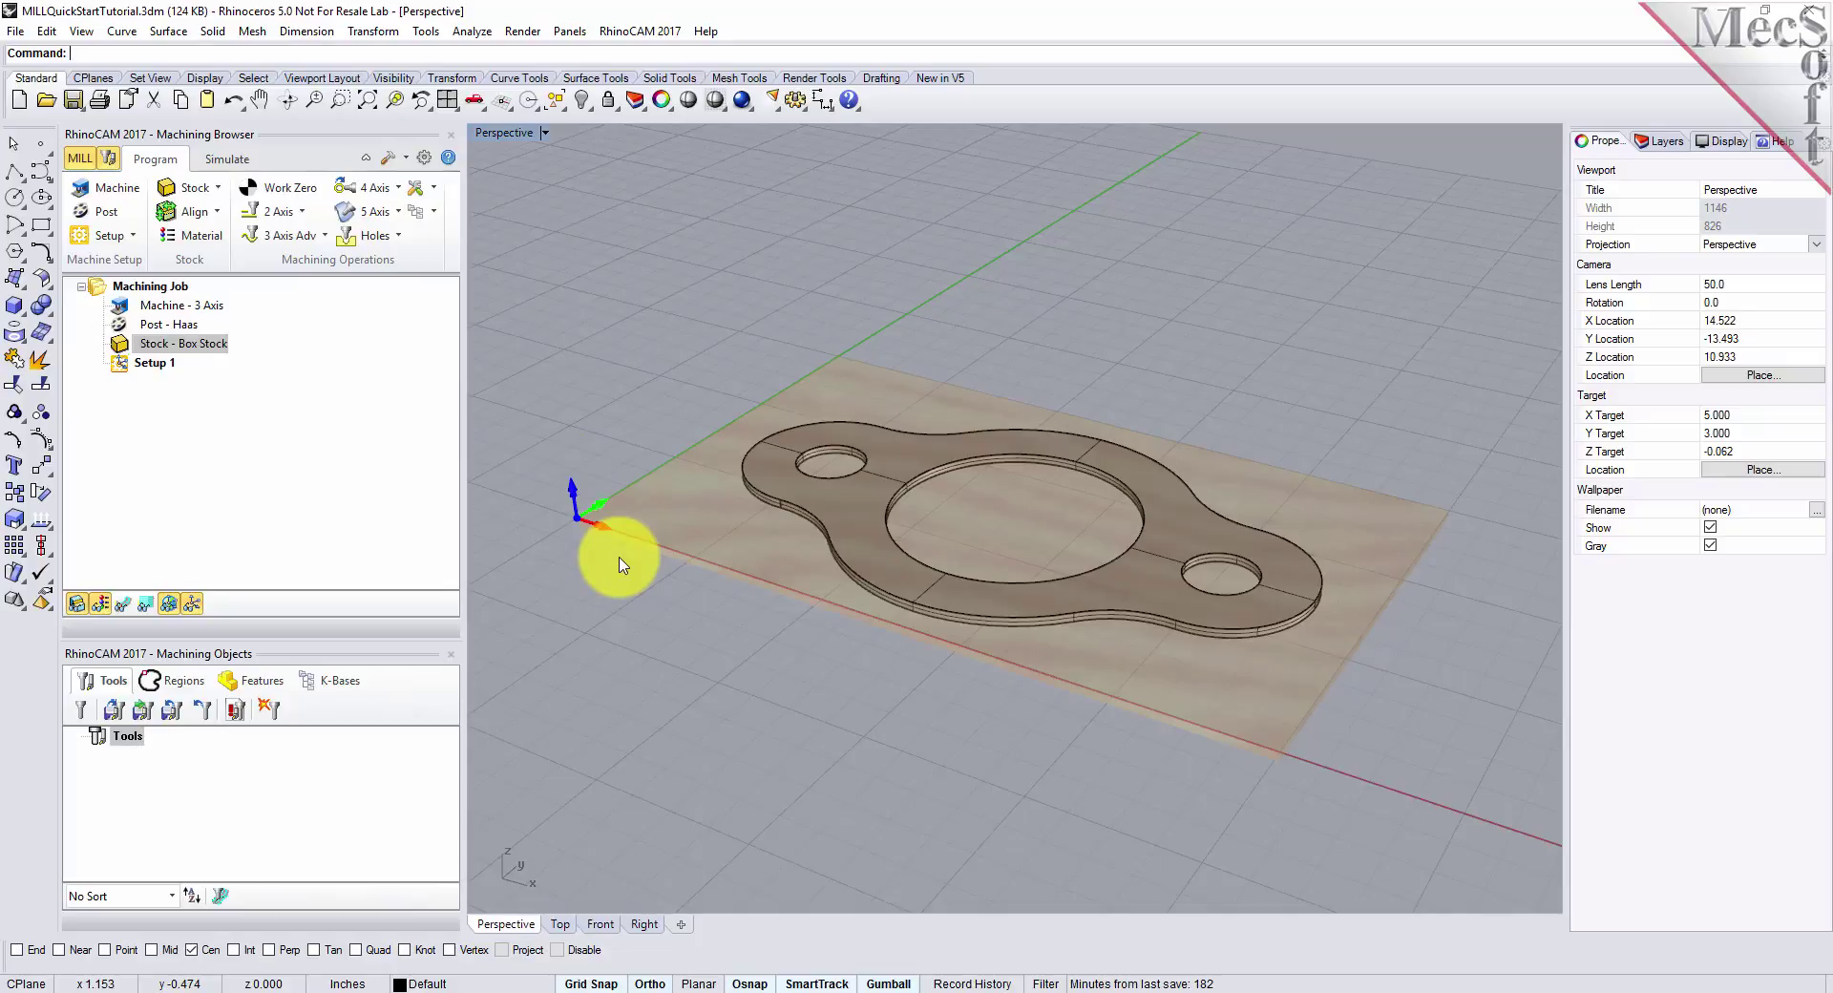
- Generate a work zero in Setup 1 at the stock box's Highest Z face, South West corner, and select it in the machining job
click(307, 190)
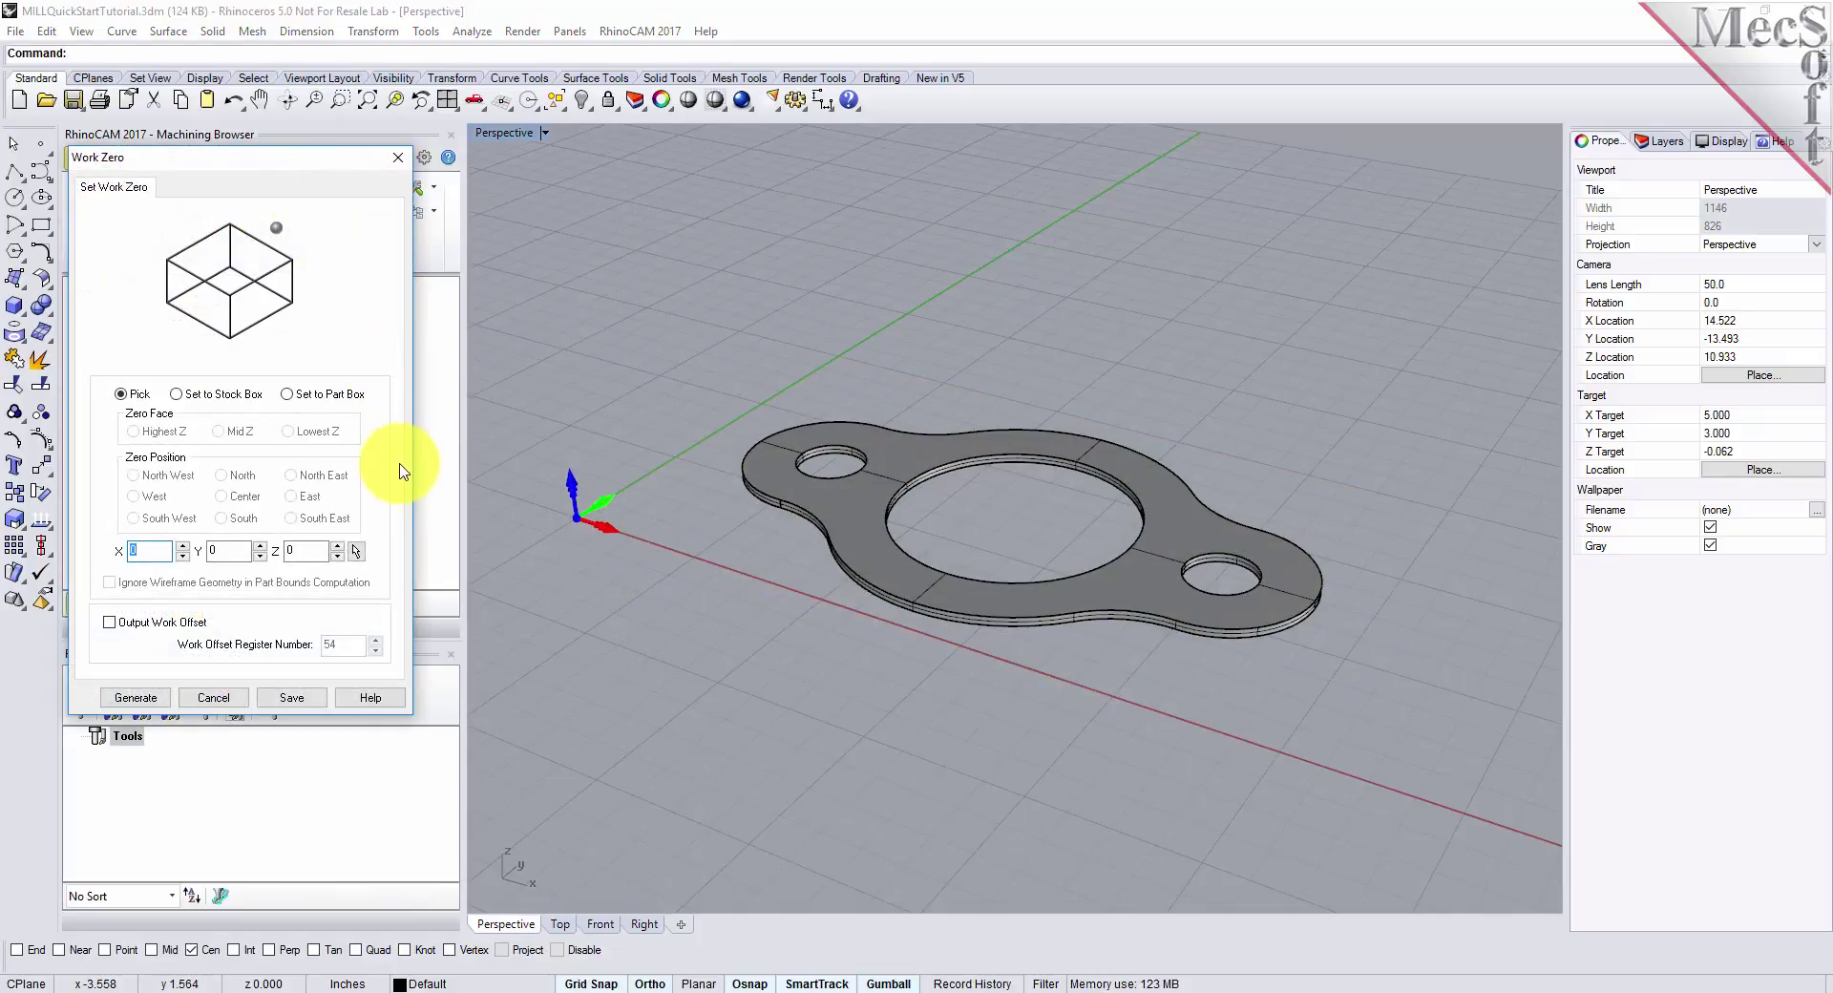
click(176, 395)
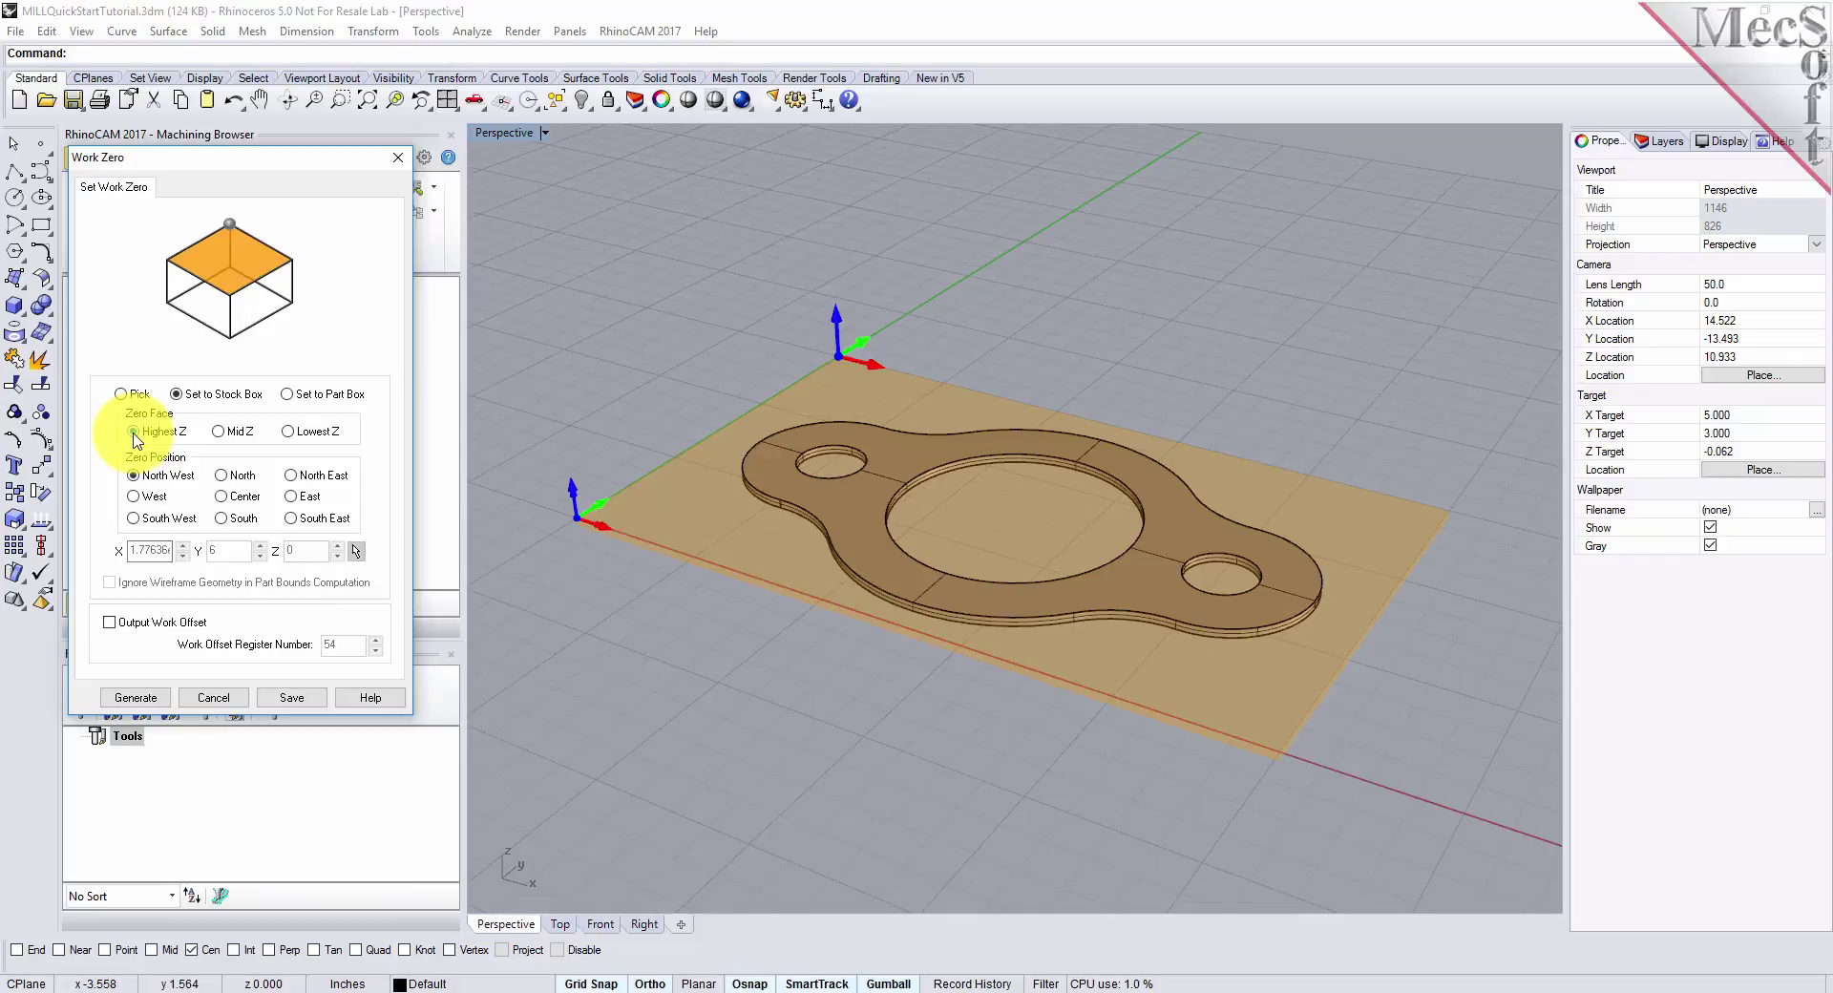
click(136, 518)
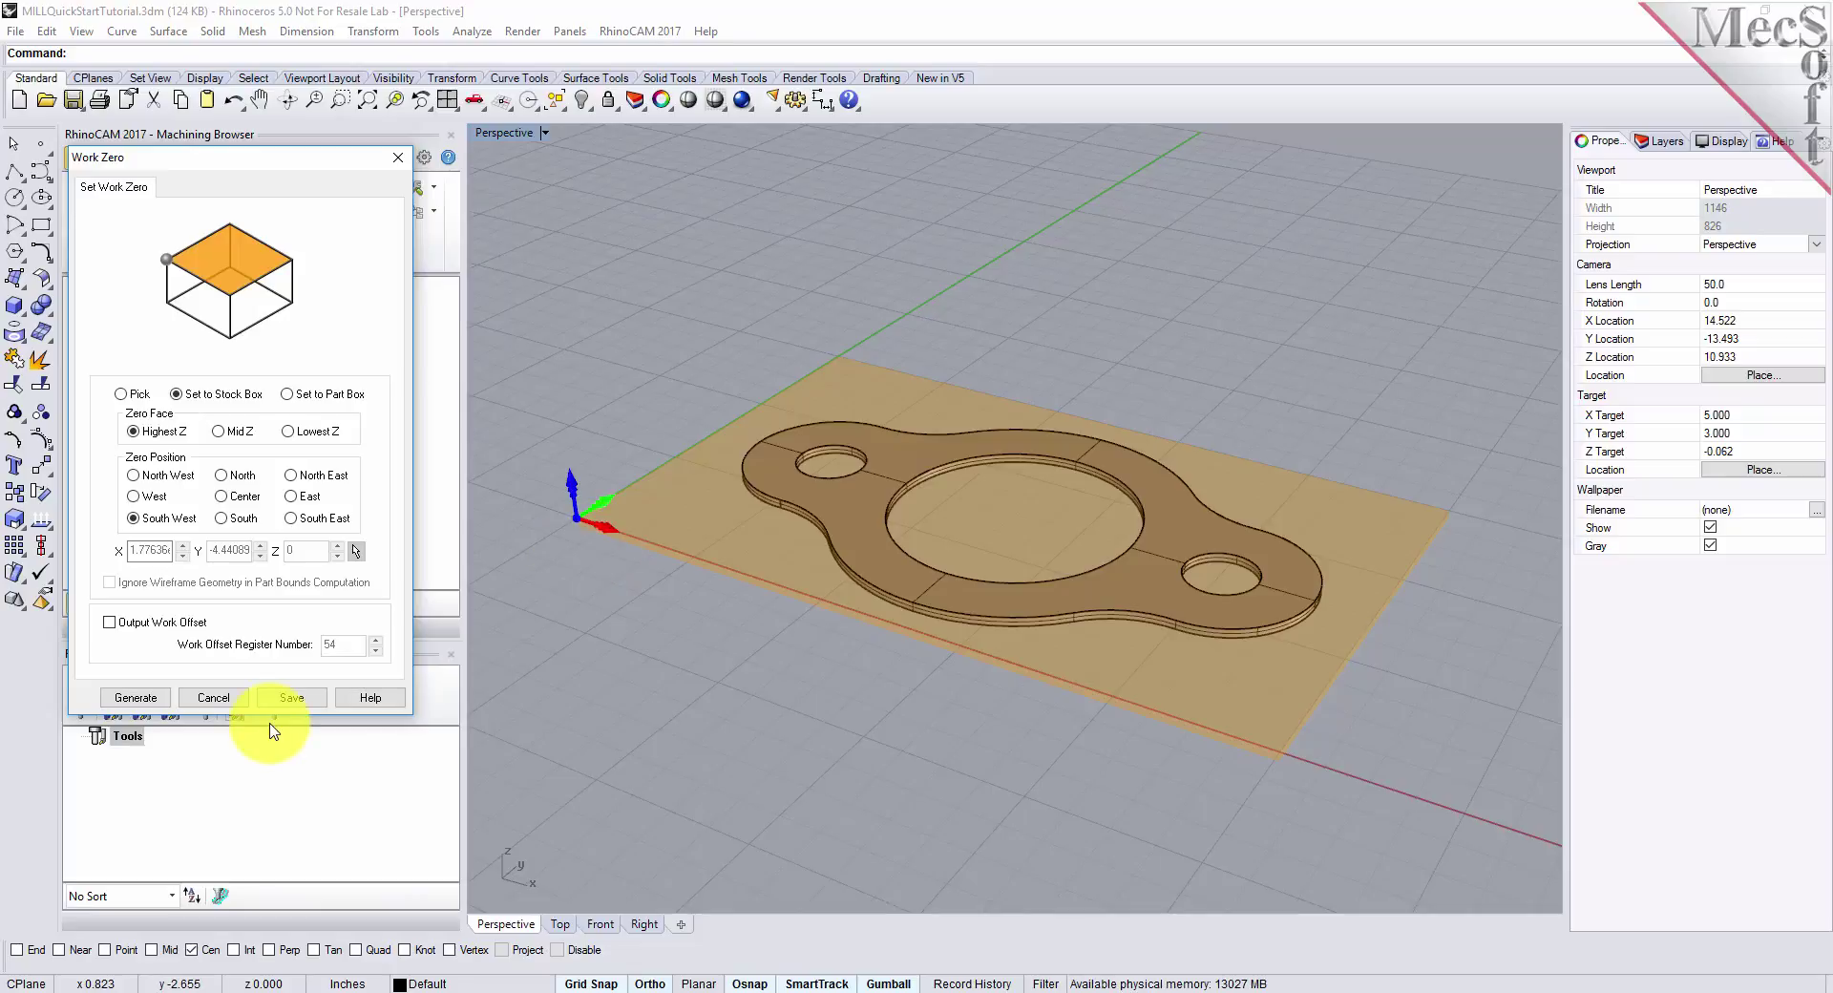
click(145, 702)
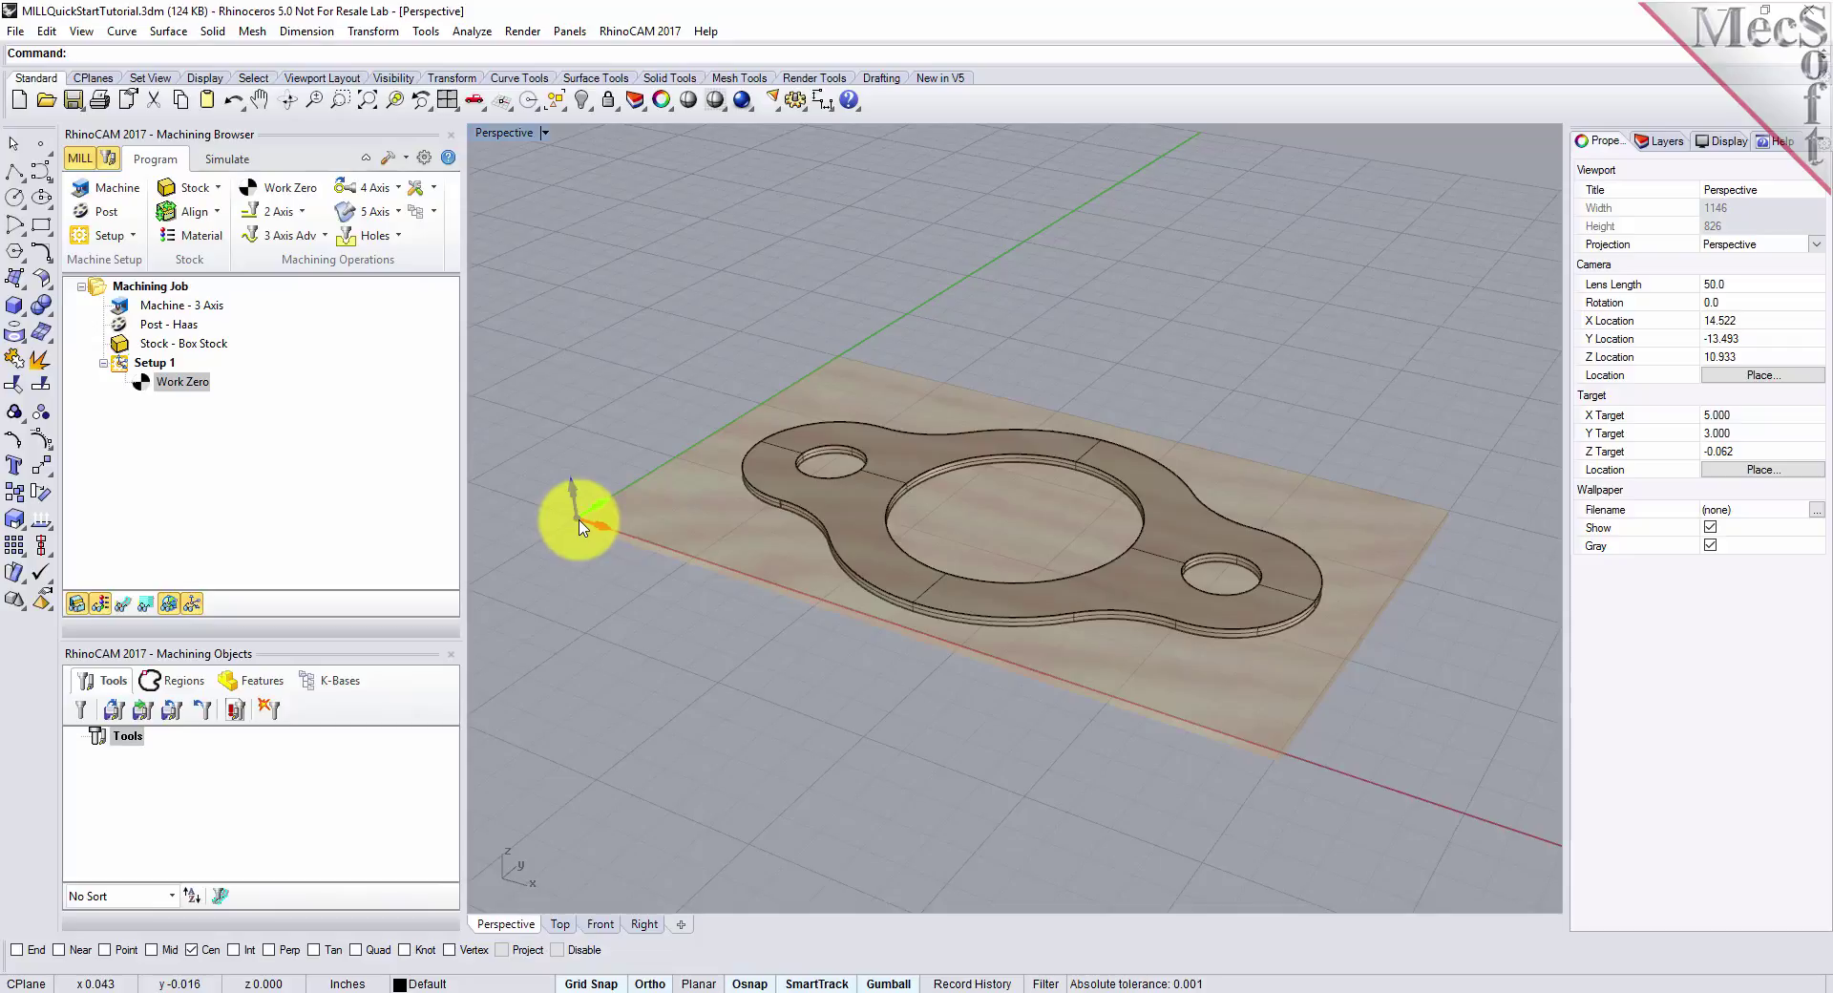
click(167, 382)
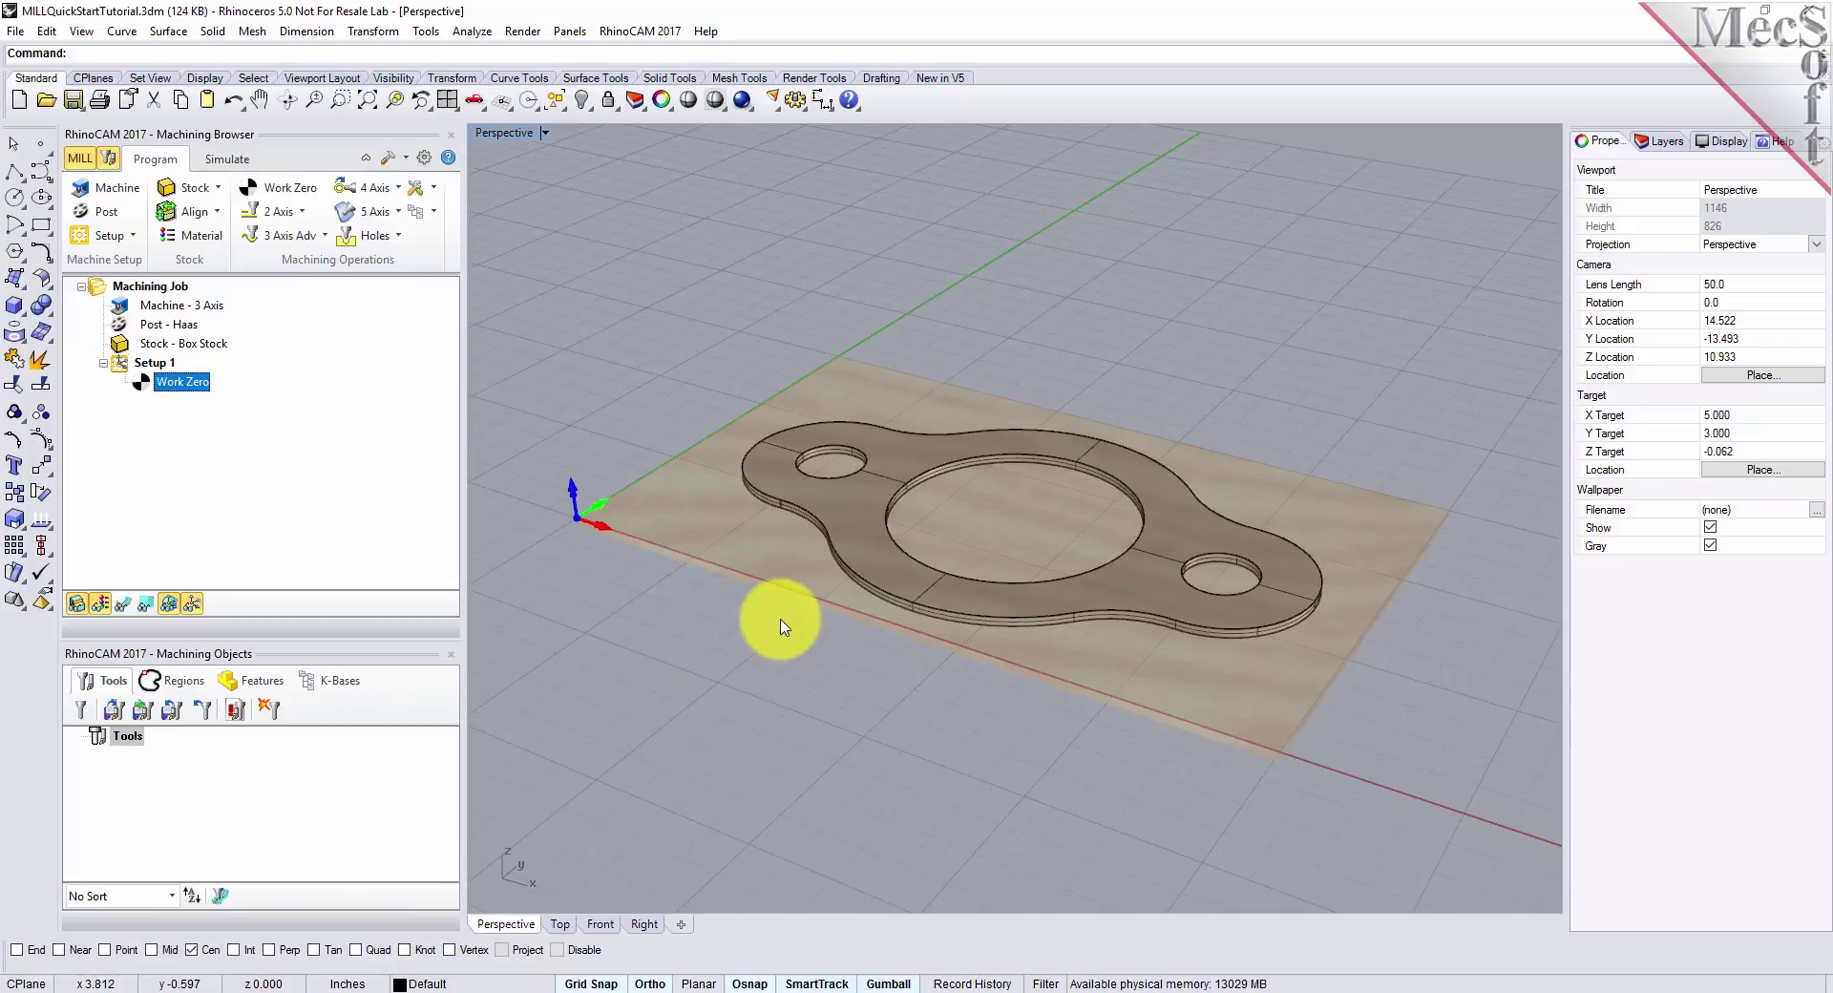
- Define a flat end mill named FlatMill-0.5 with tool diameter 0.5, material HSS and tool number 1
click(81, 709)
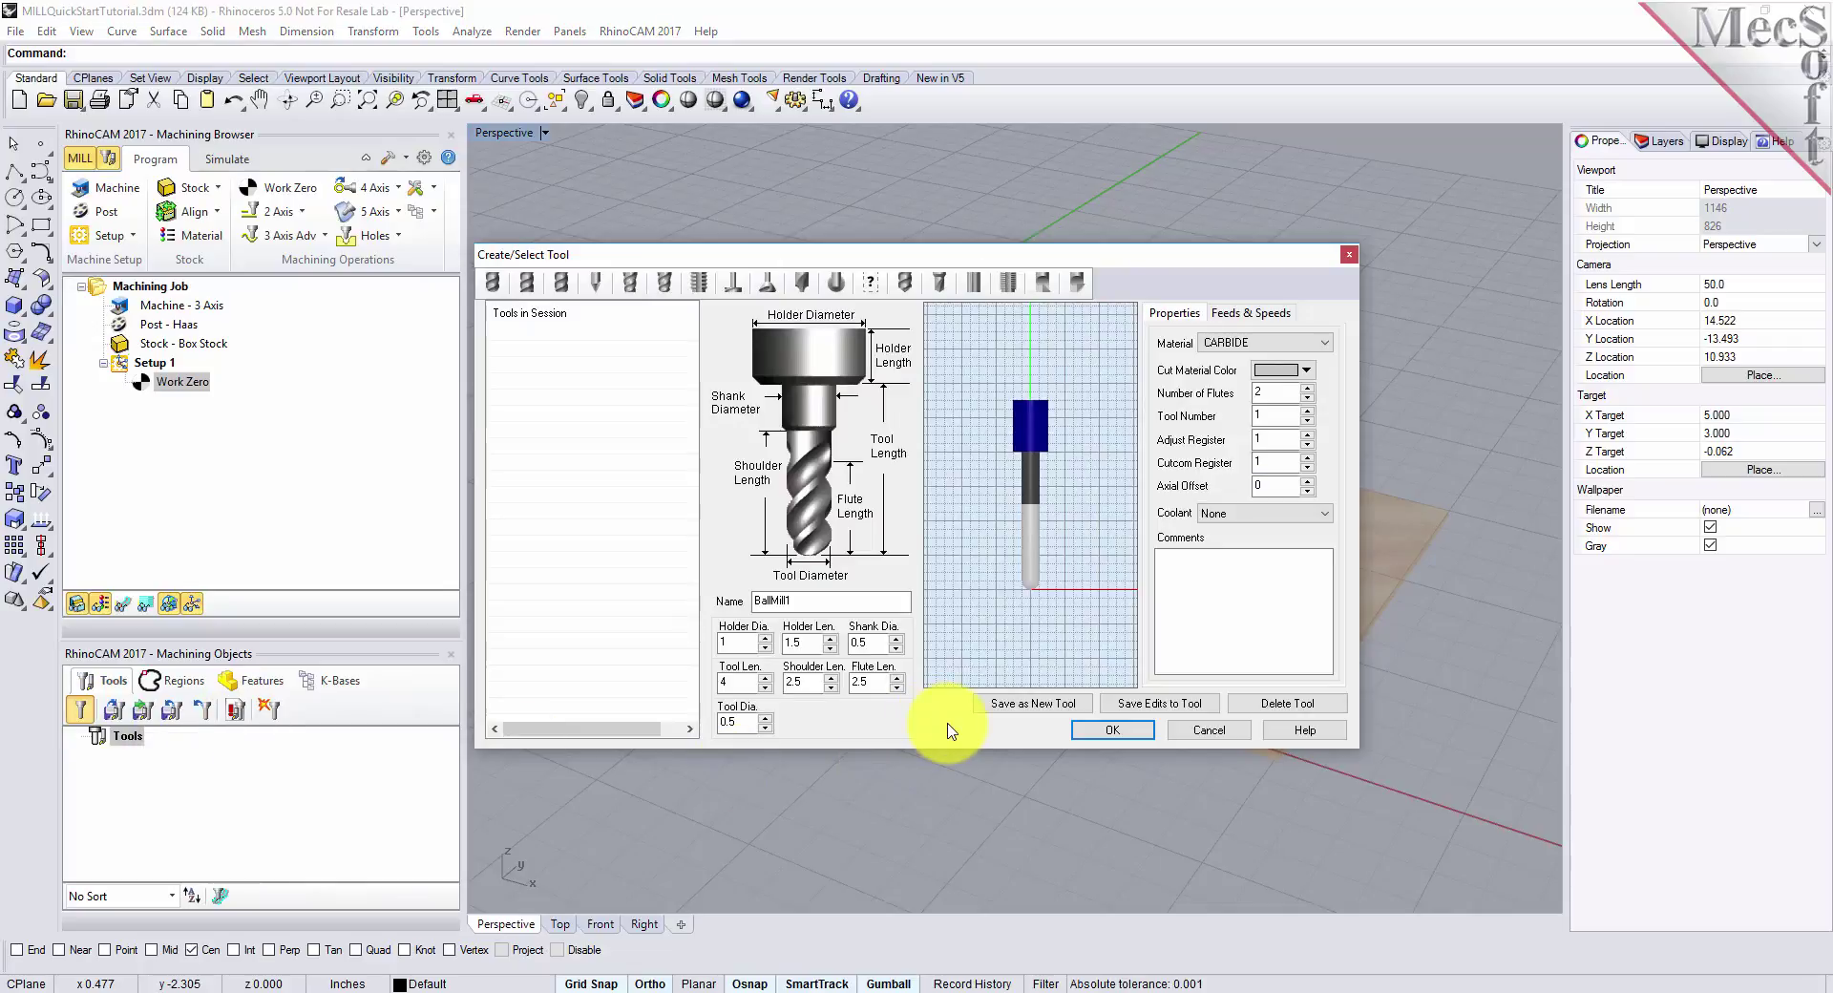
click(537, 286)
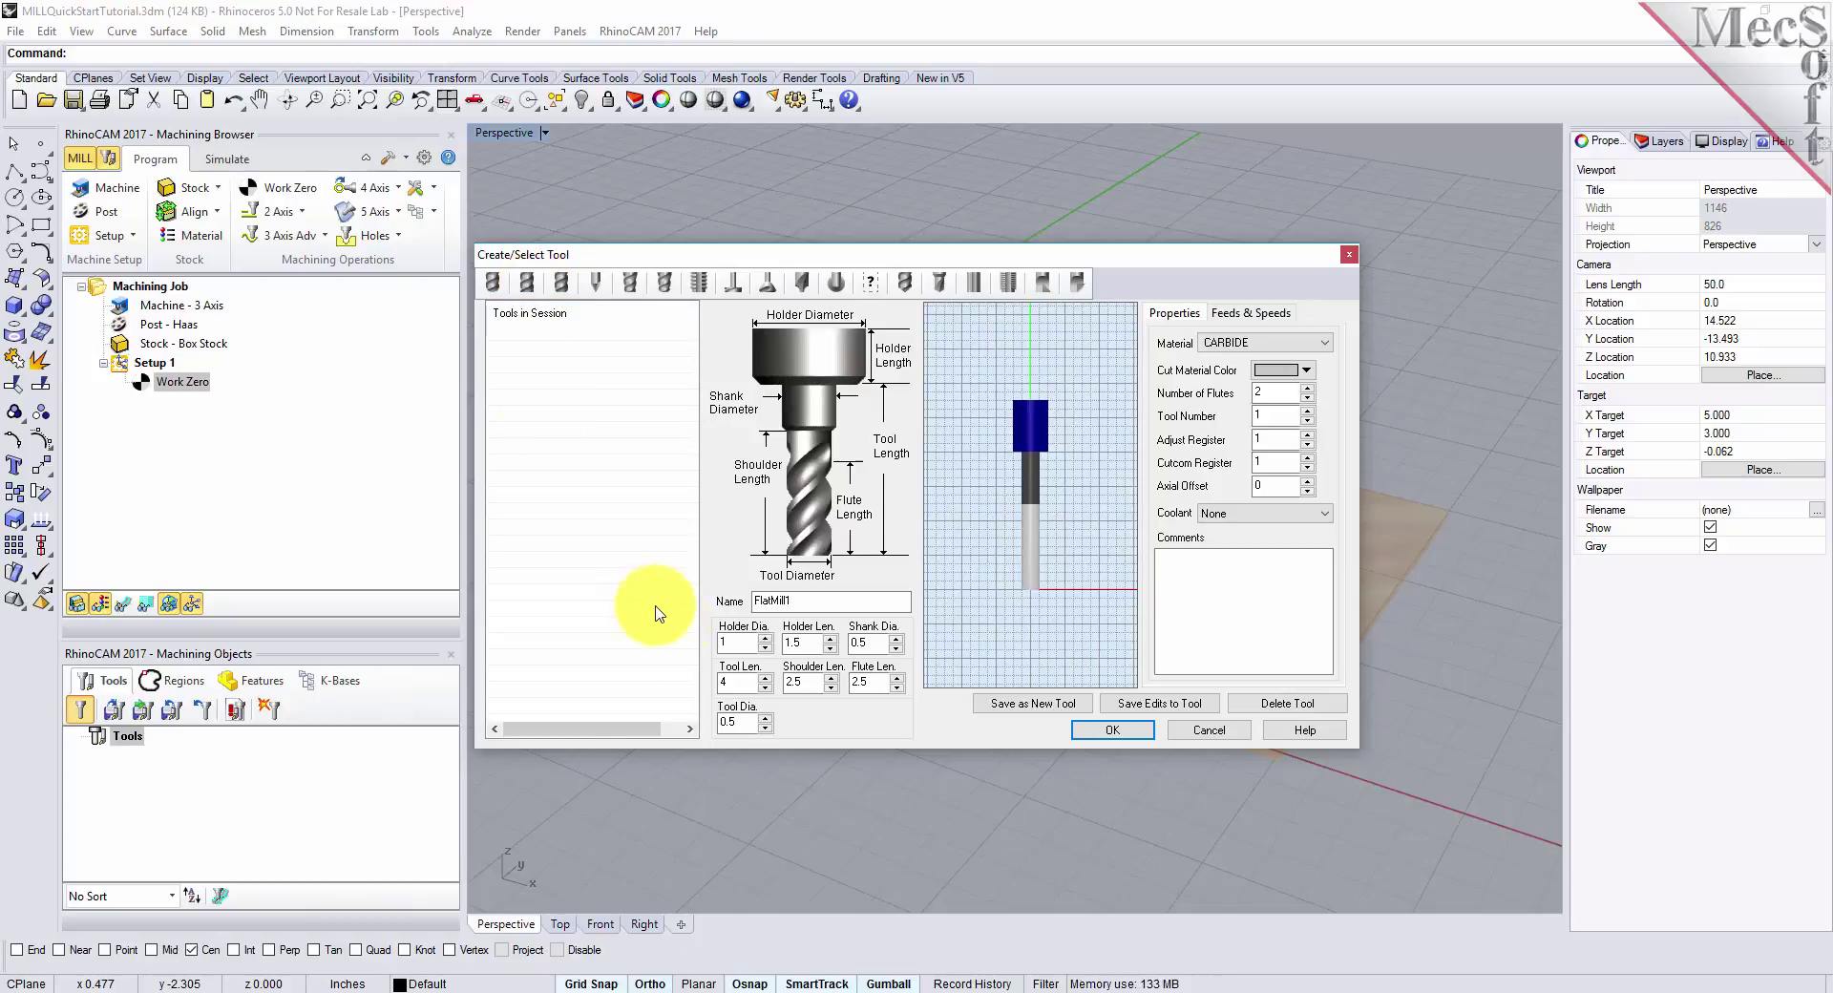
click(818, 598)
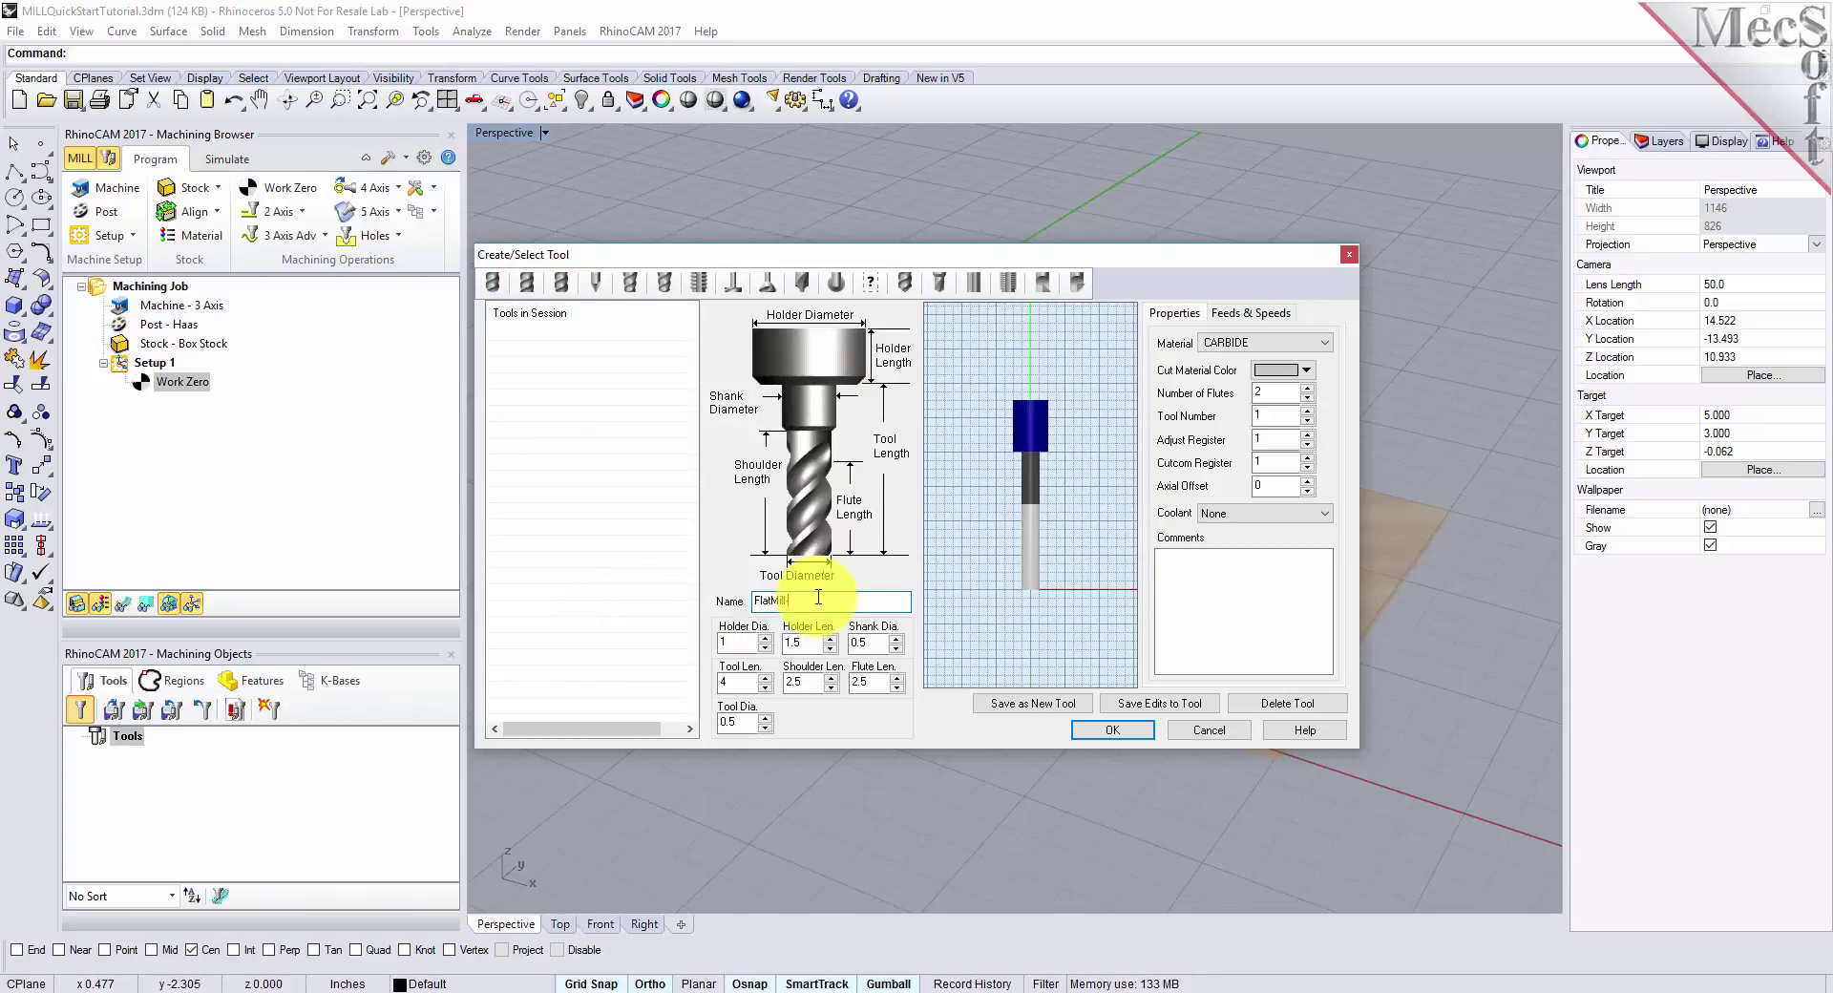
text(0.5)
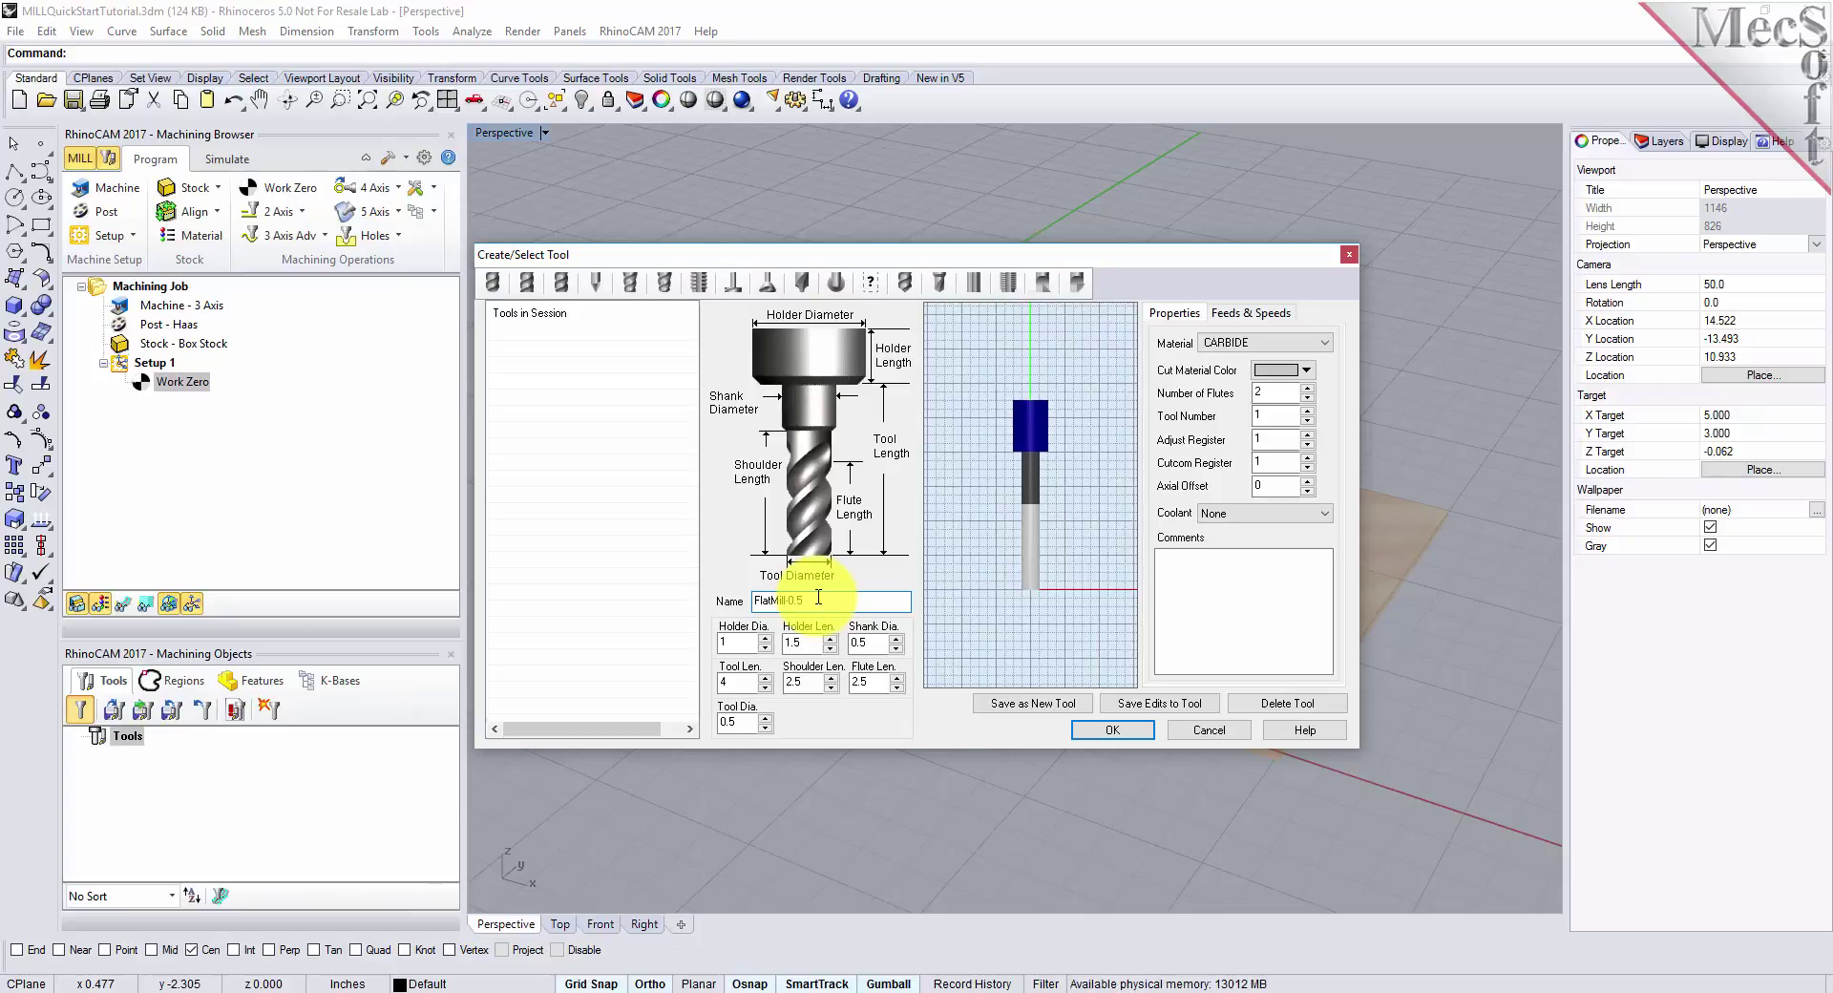
double_click(735, 722)
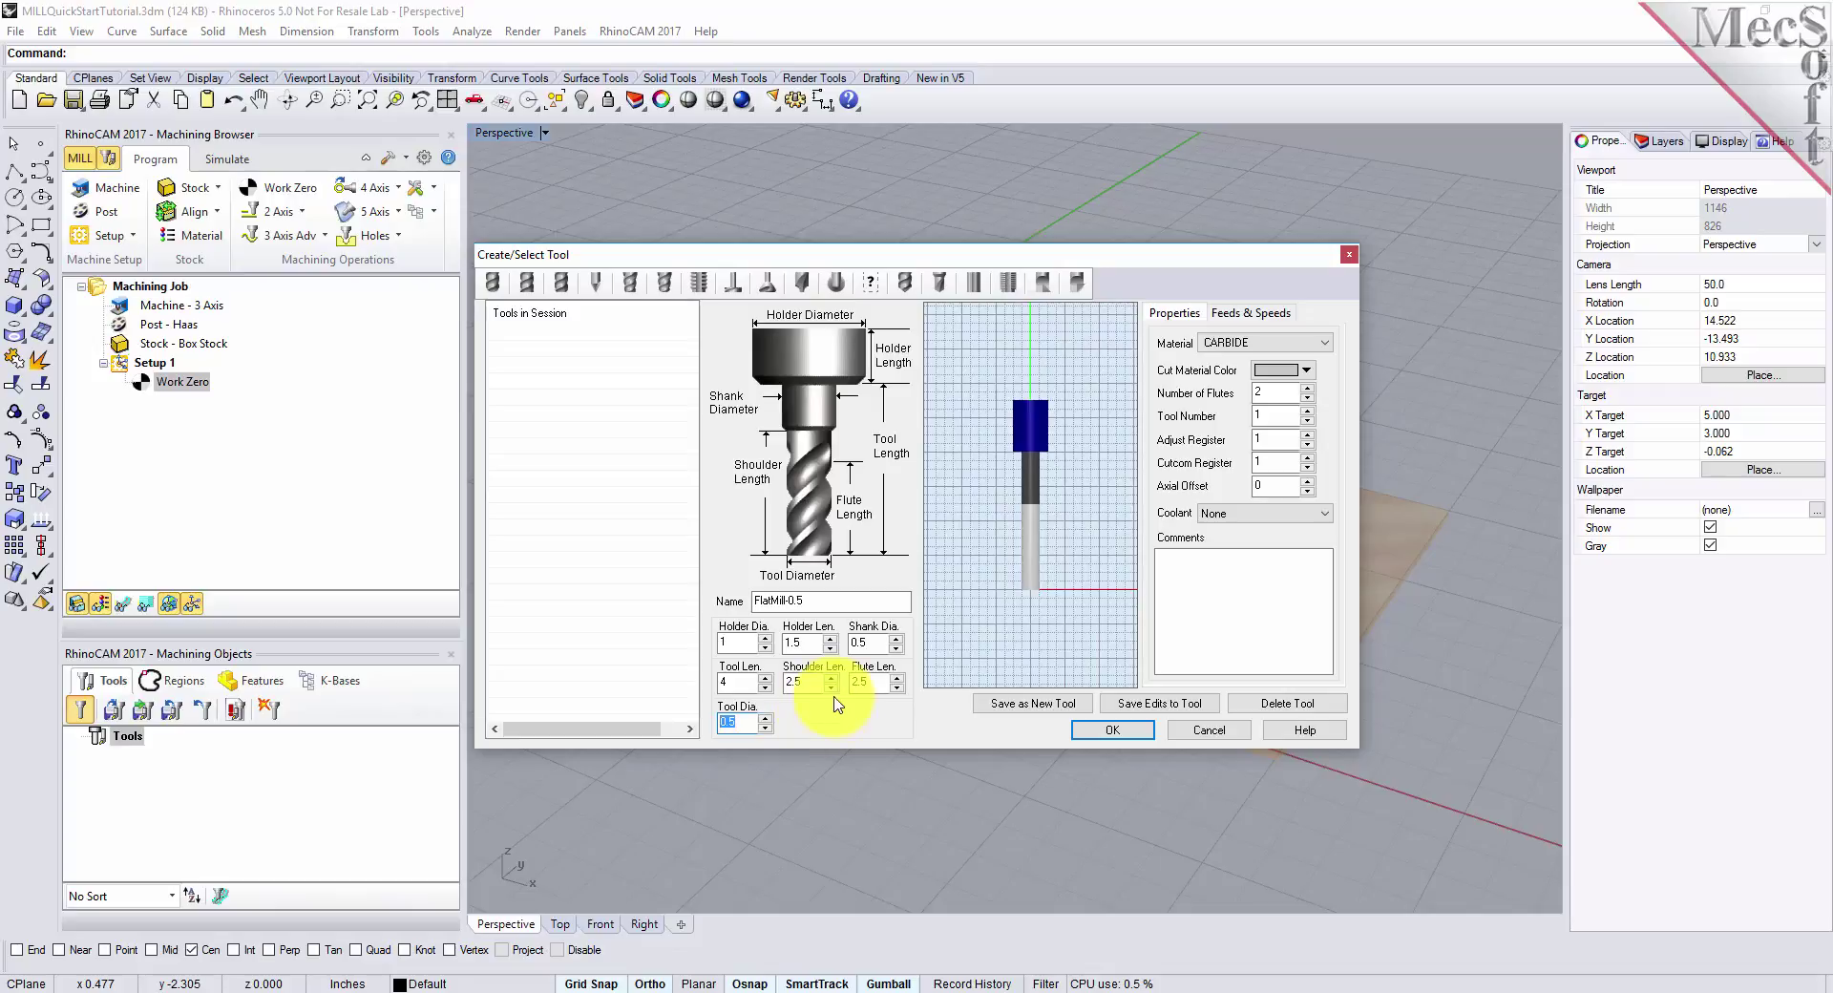
click(1210, 341)
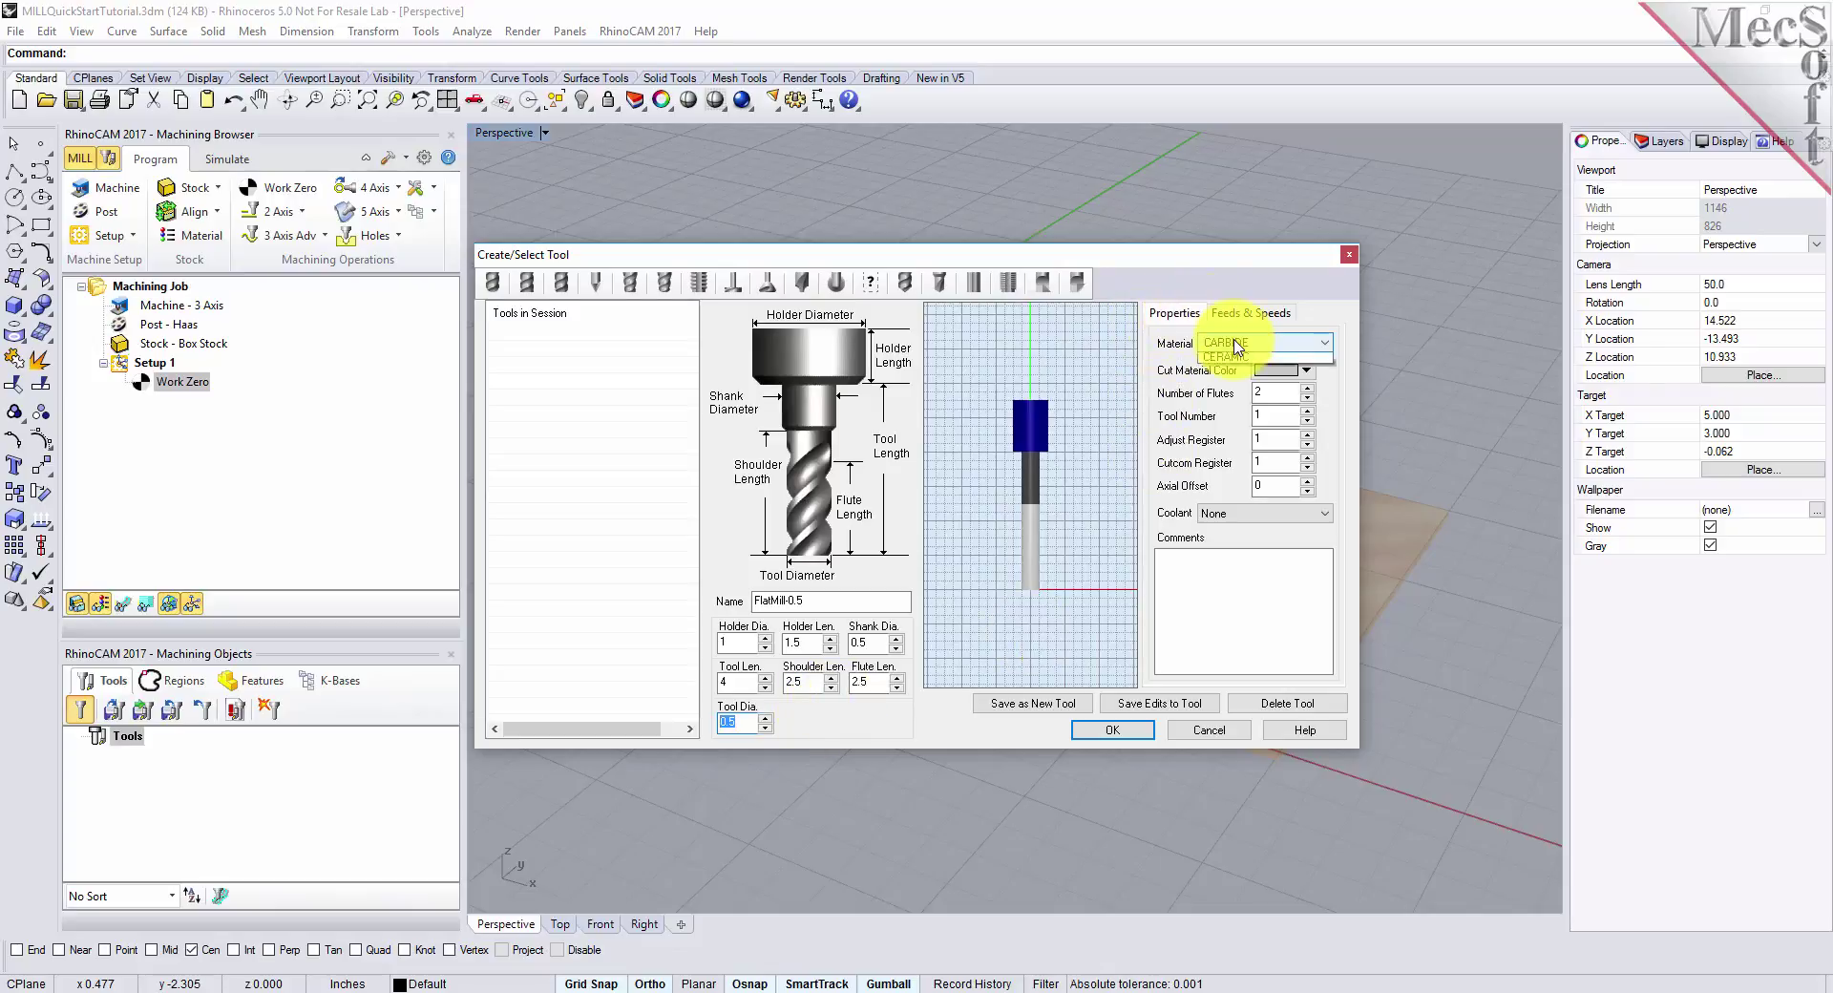
click(1224, 377)
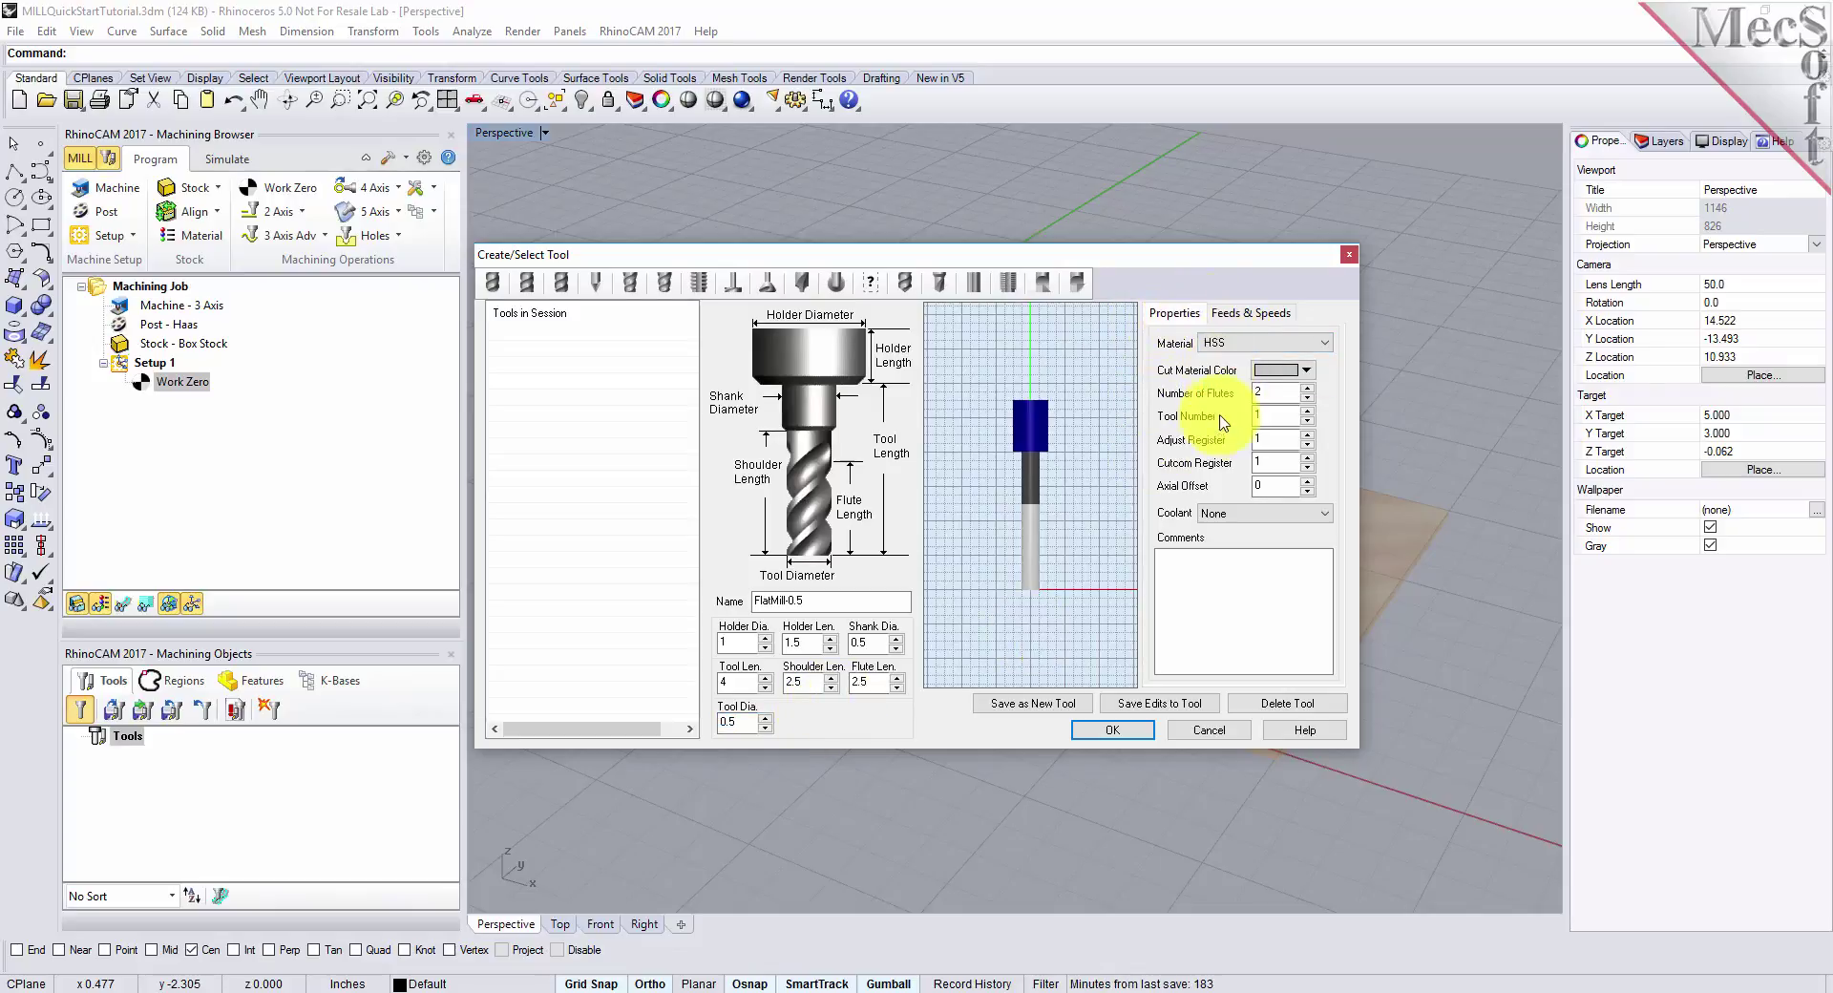
double_click(1277, 415)
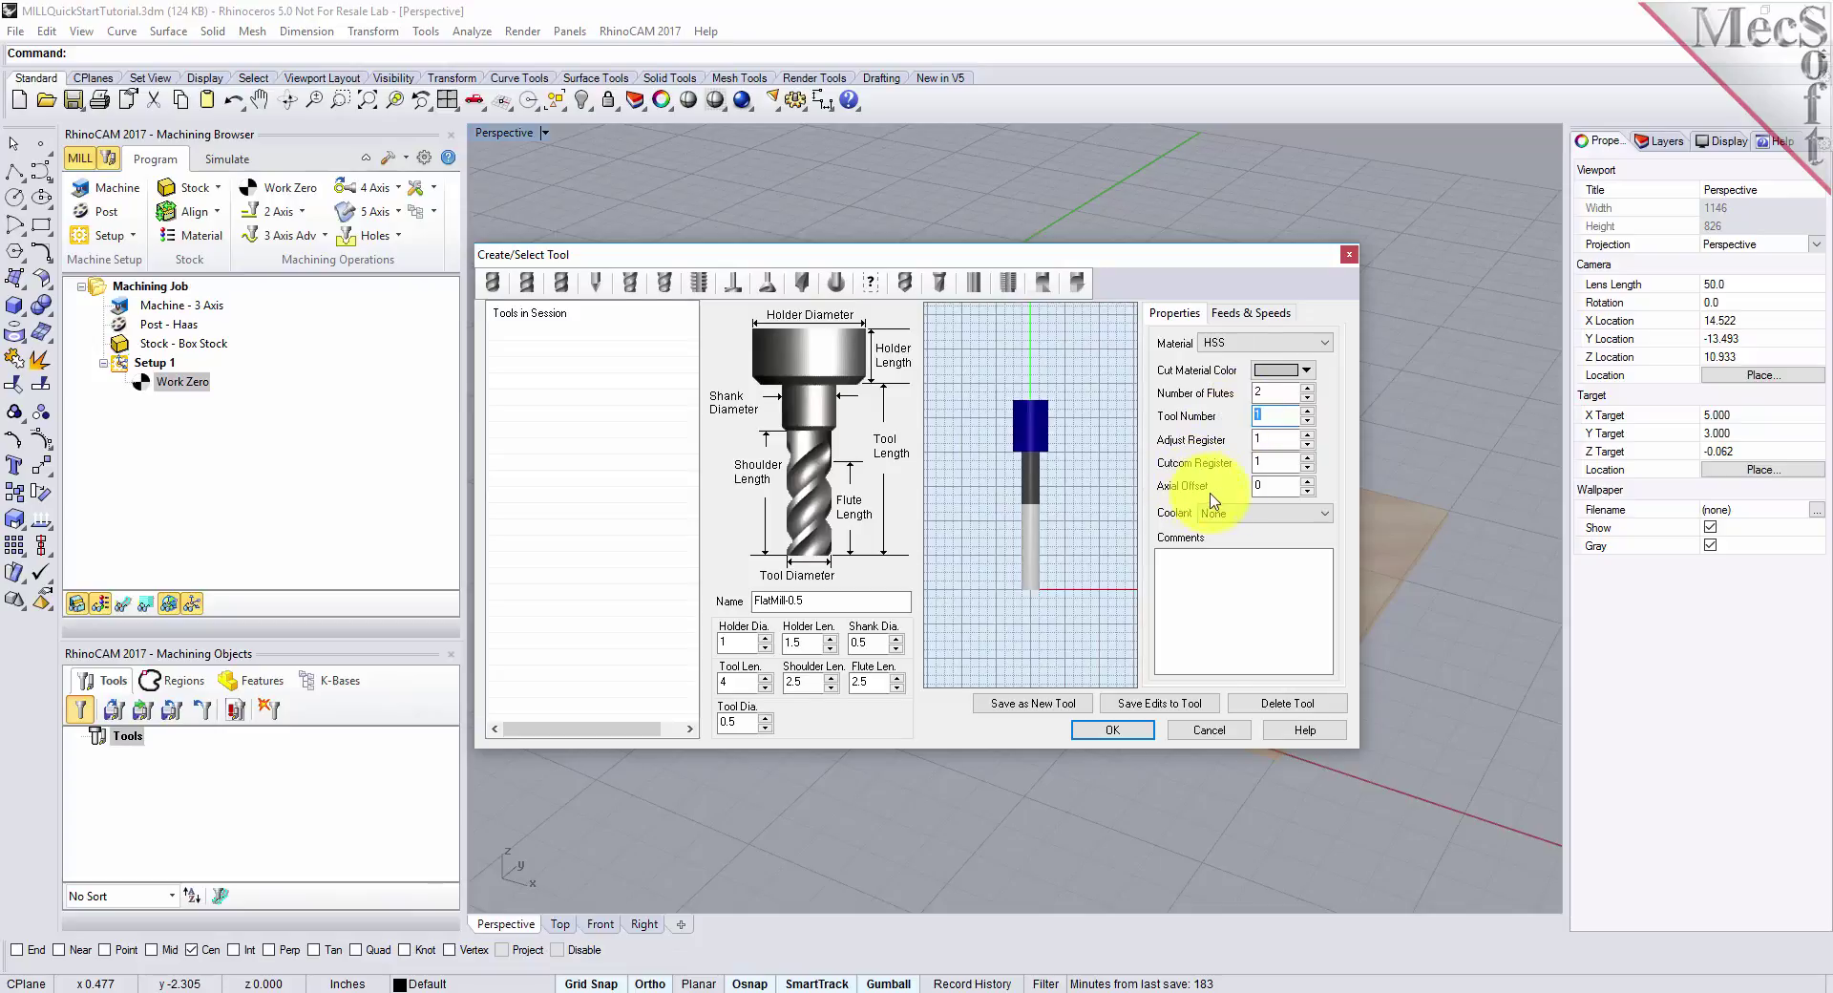
- Load the flat mill's feeds and speeds from the table for WOOD stock and HSS tool material, and save it as a new tool
click(1271, 318)
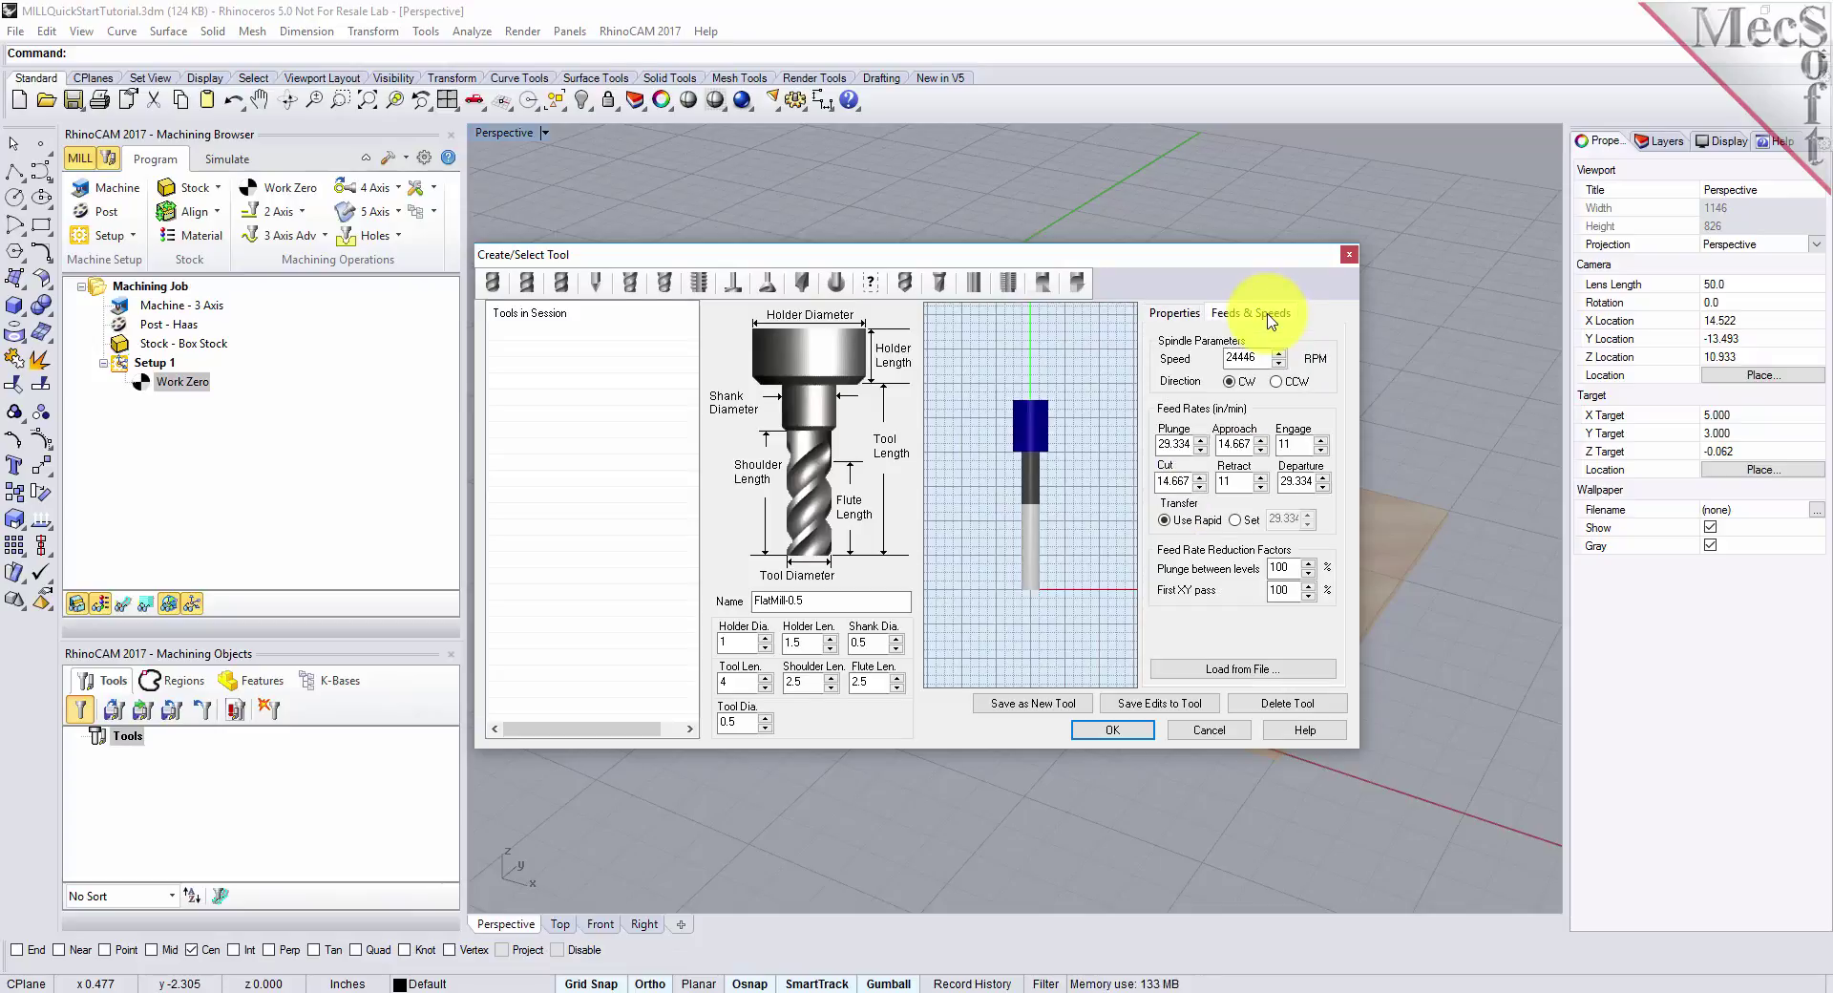
click(1283, 672)
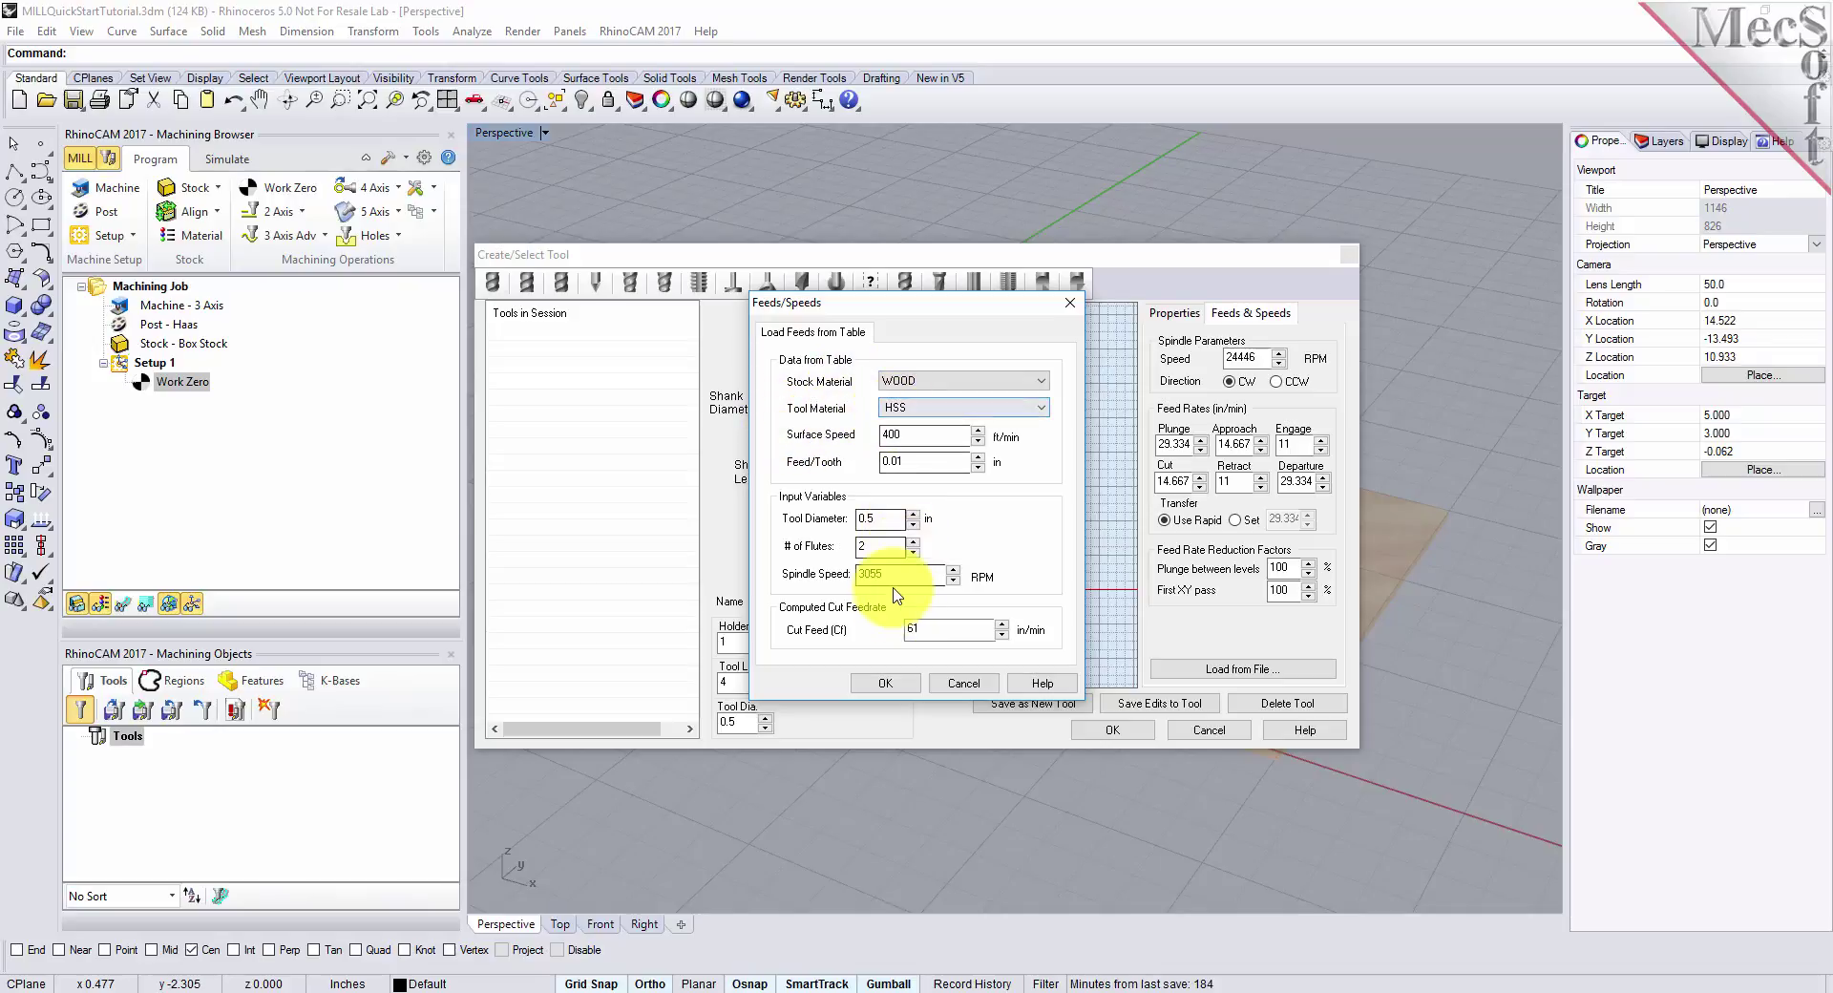
click(884, 683)
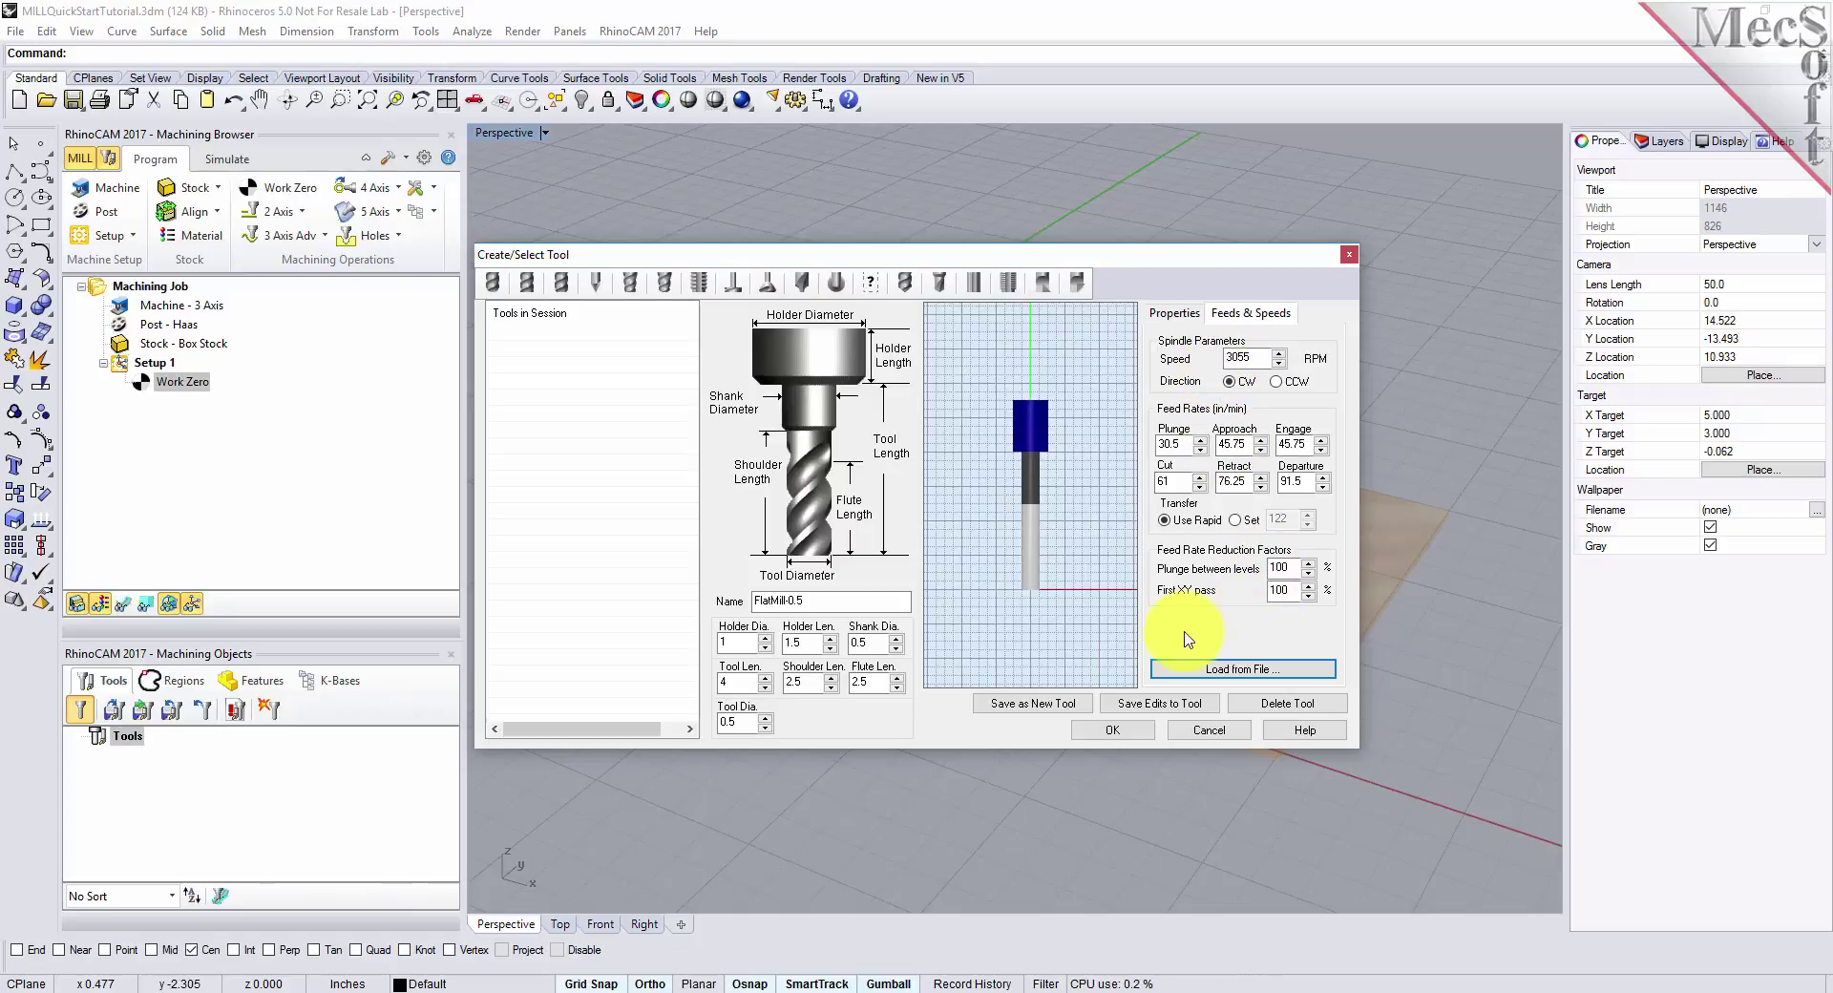
click(1069, 707)
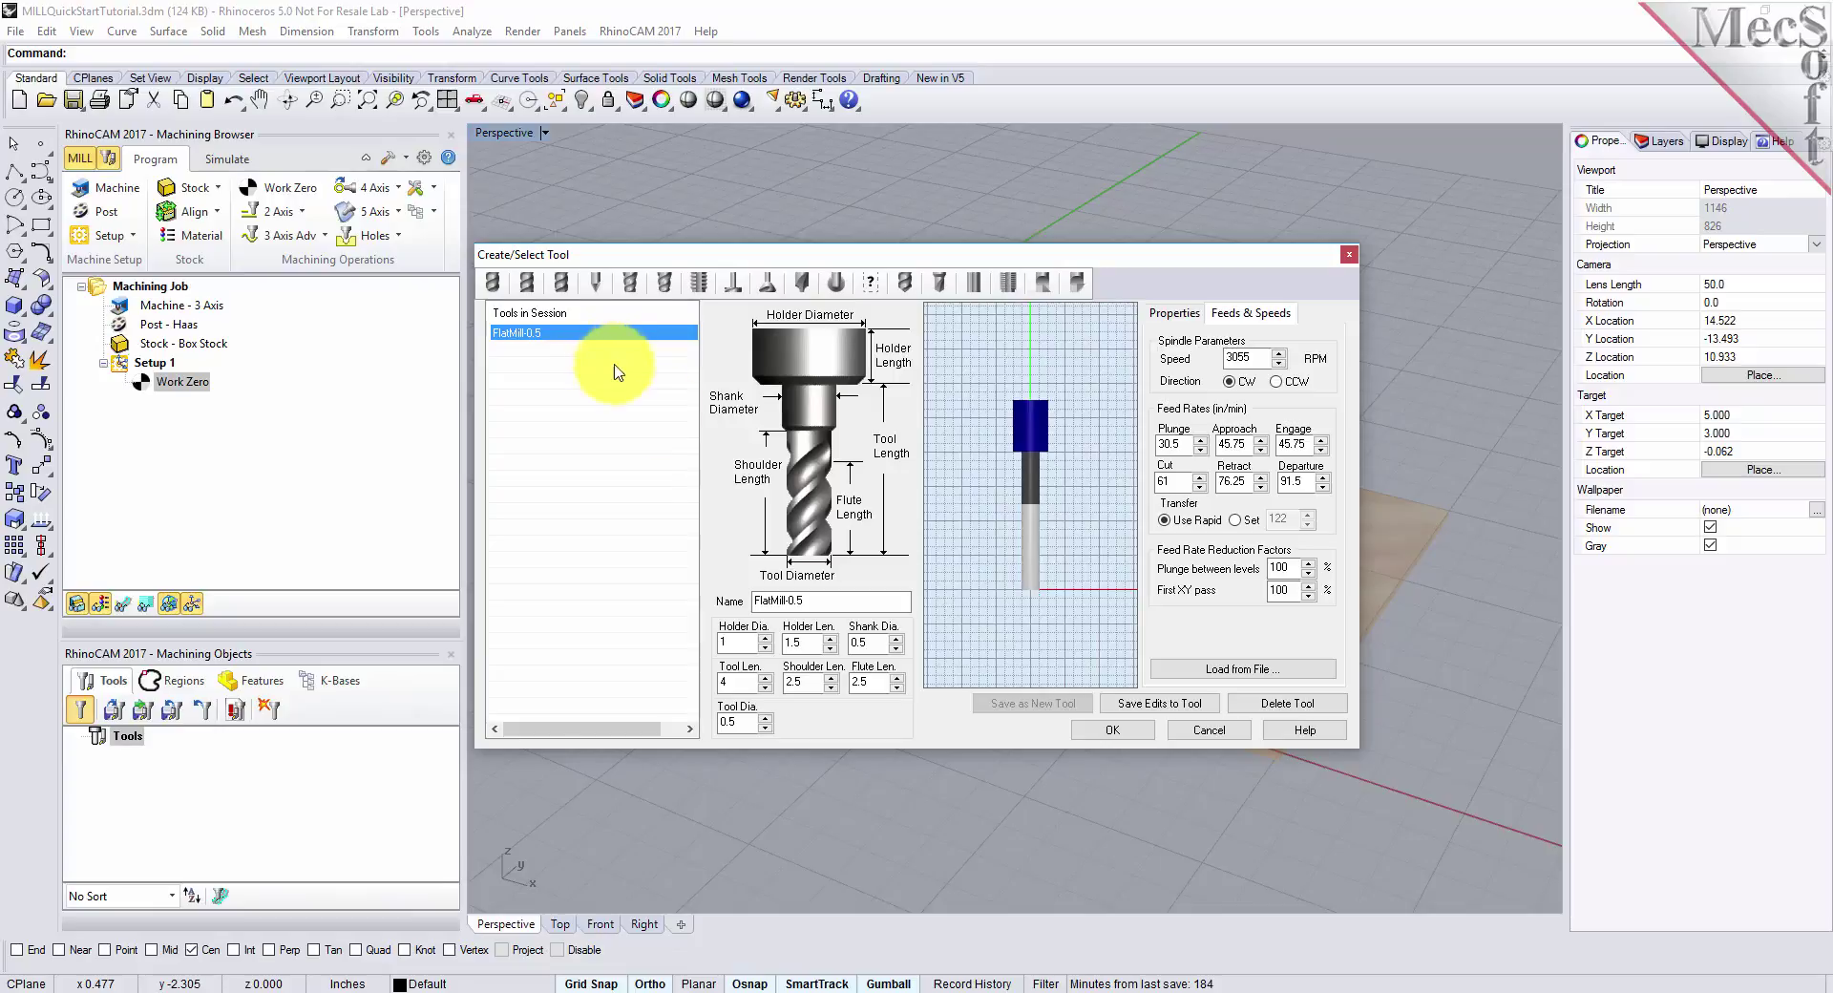
click(1119, 731)
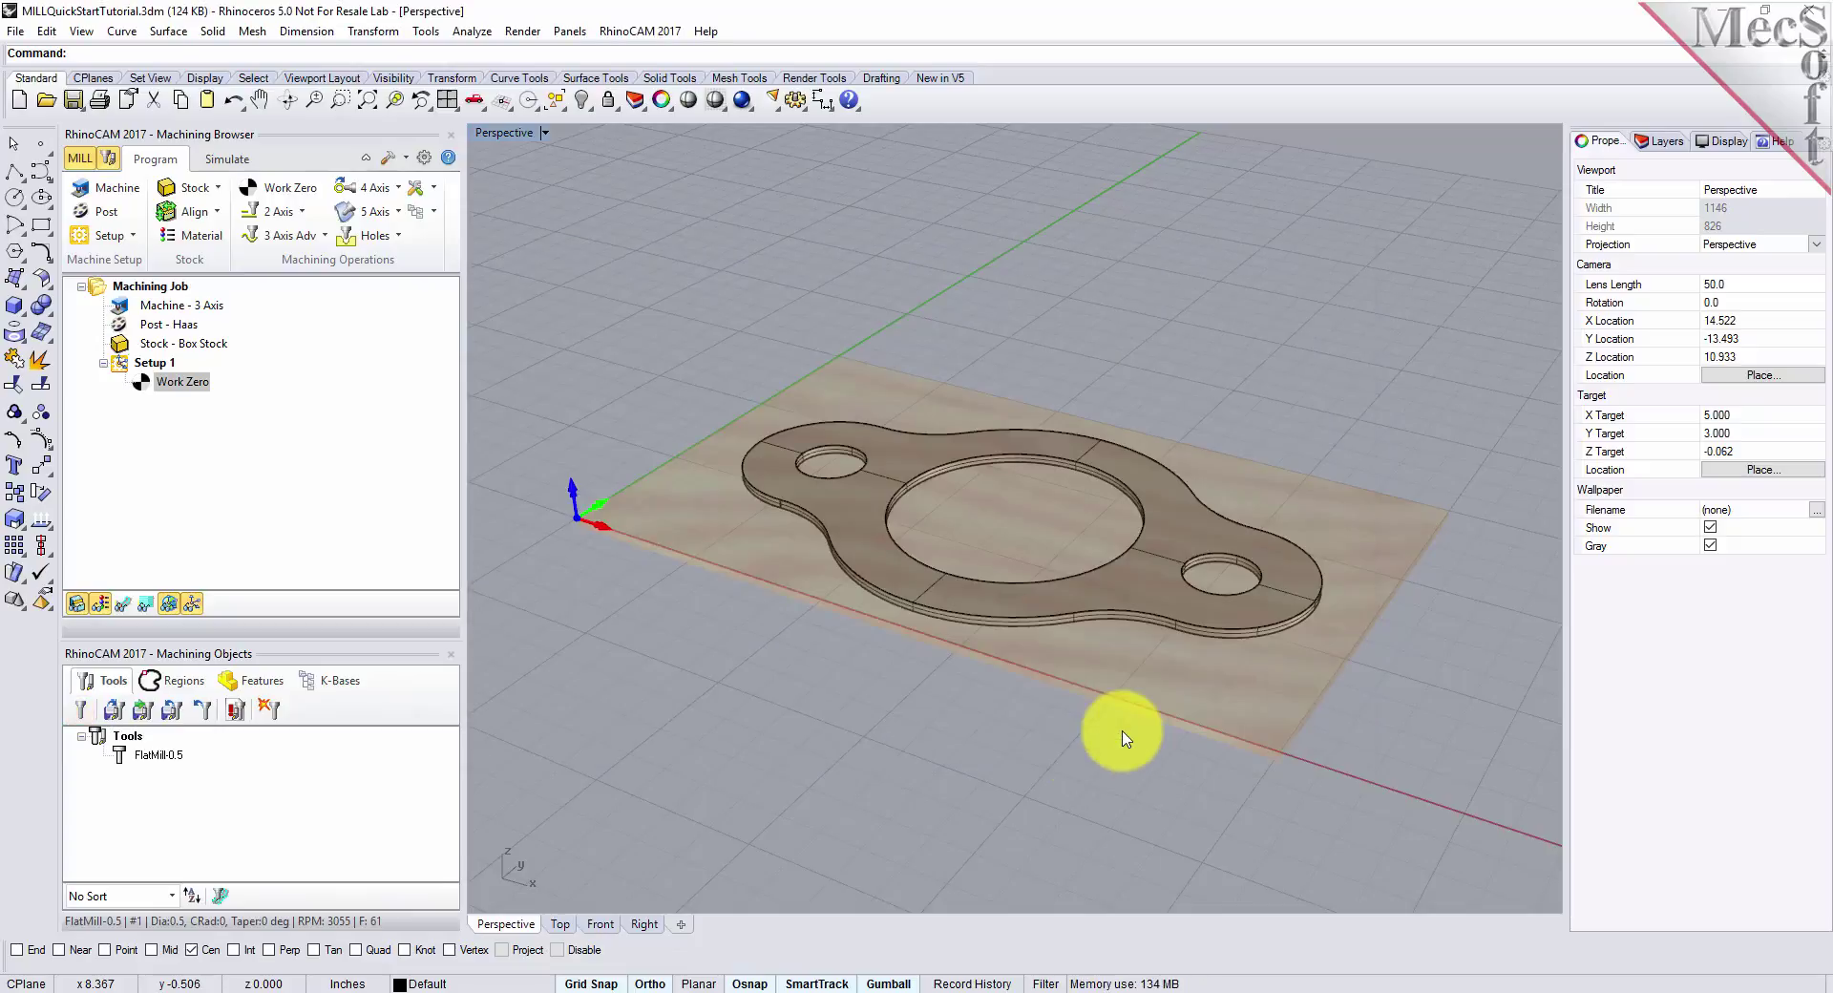
- Start a 2 1/2 Axis Profiling operation and select the top edges of the gasket's three holes as part regions
click(119, 762)
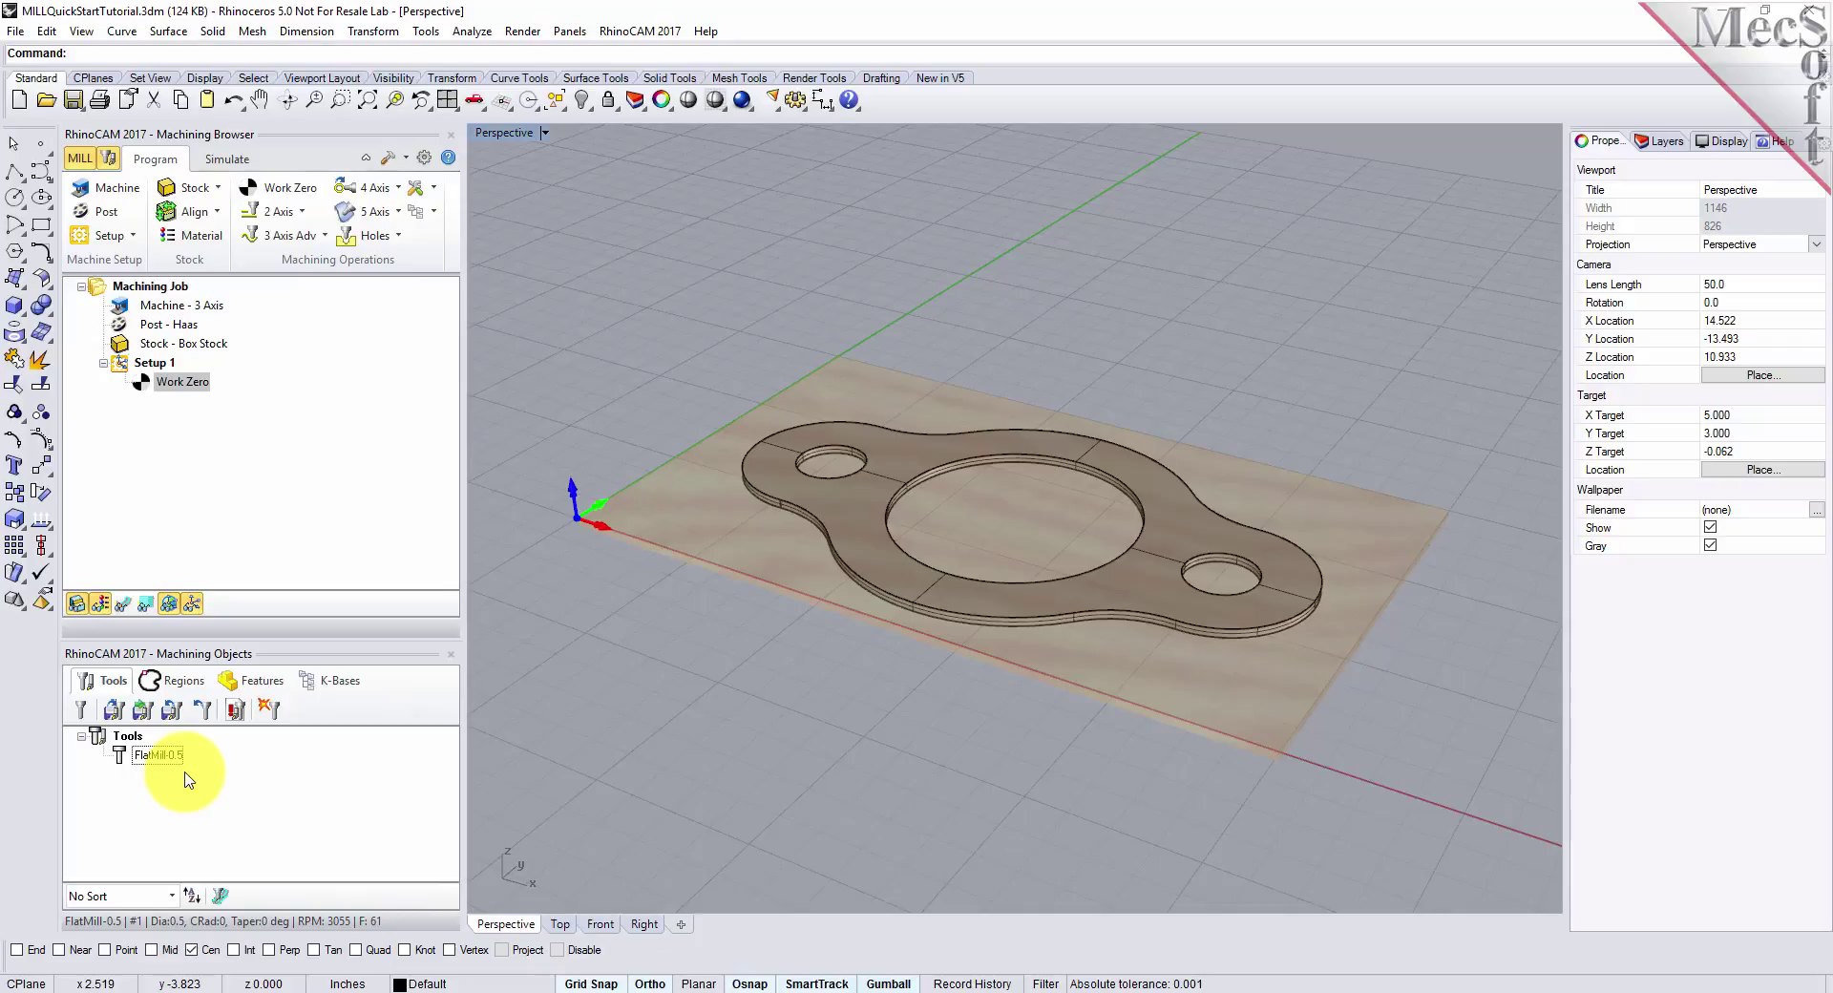
click(306, 216)
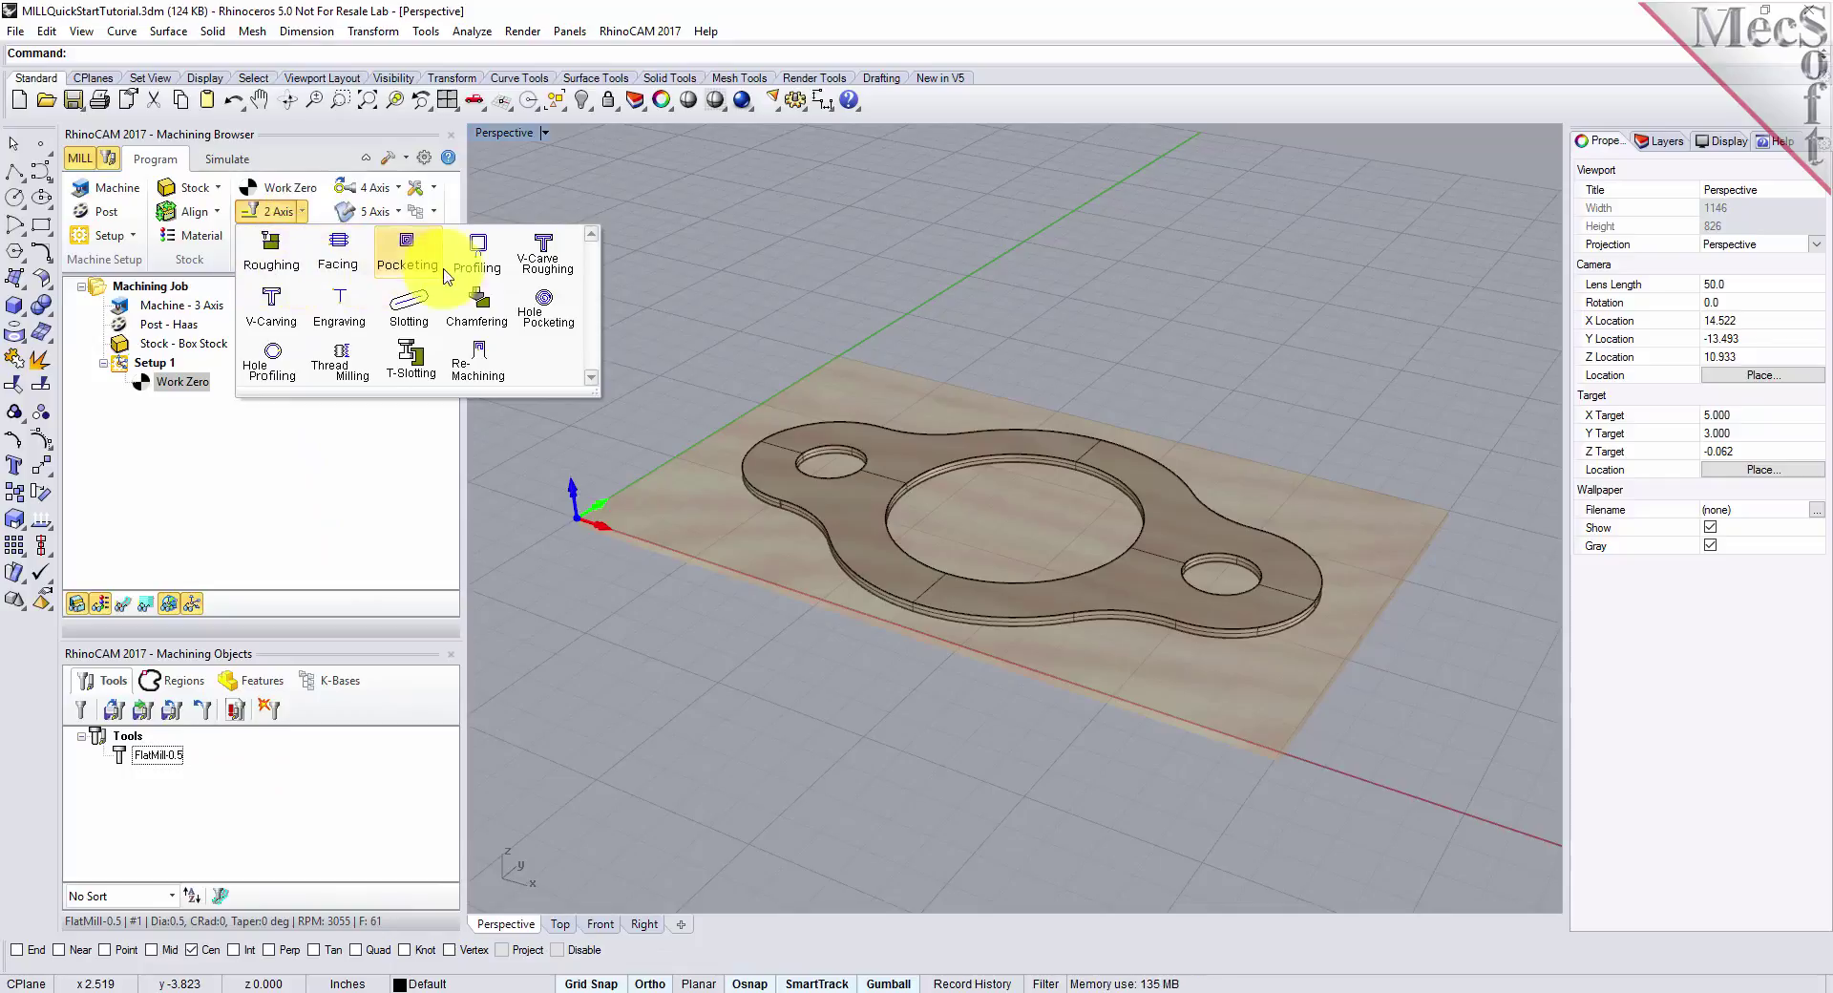
click(511, 279)
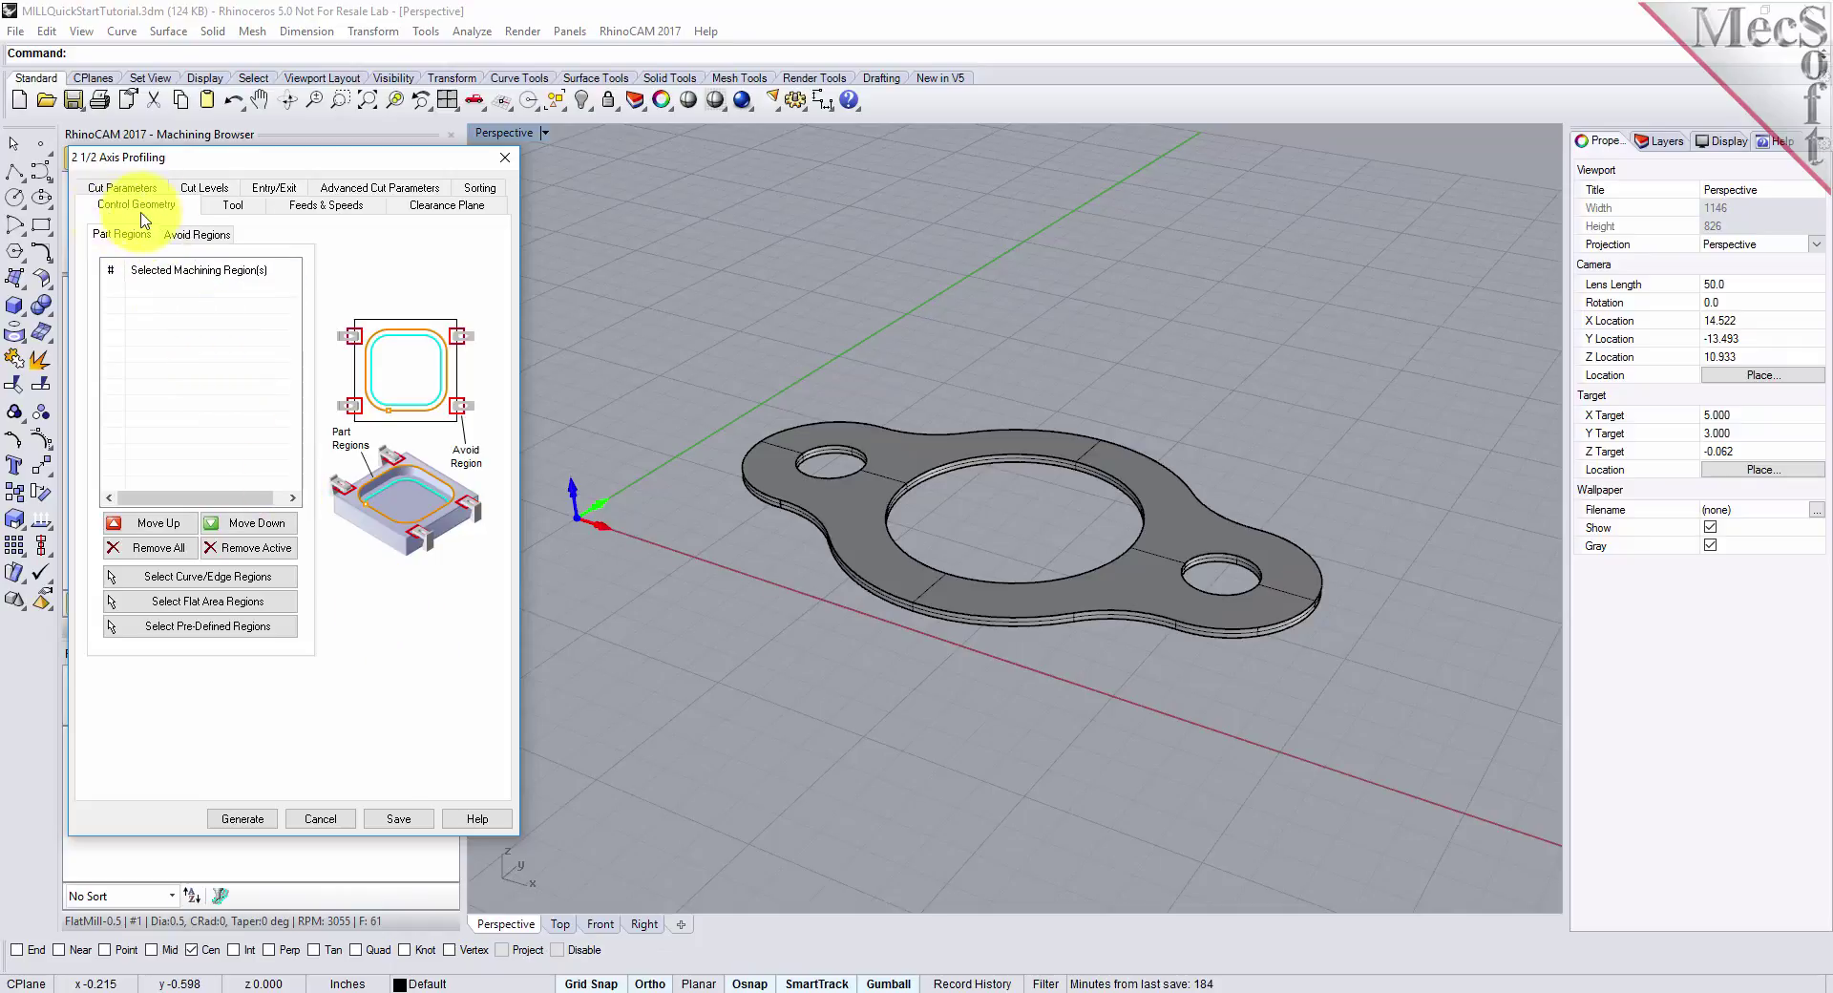
click(216, 577)
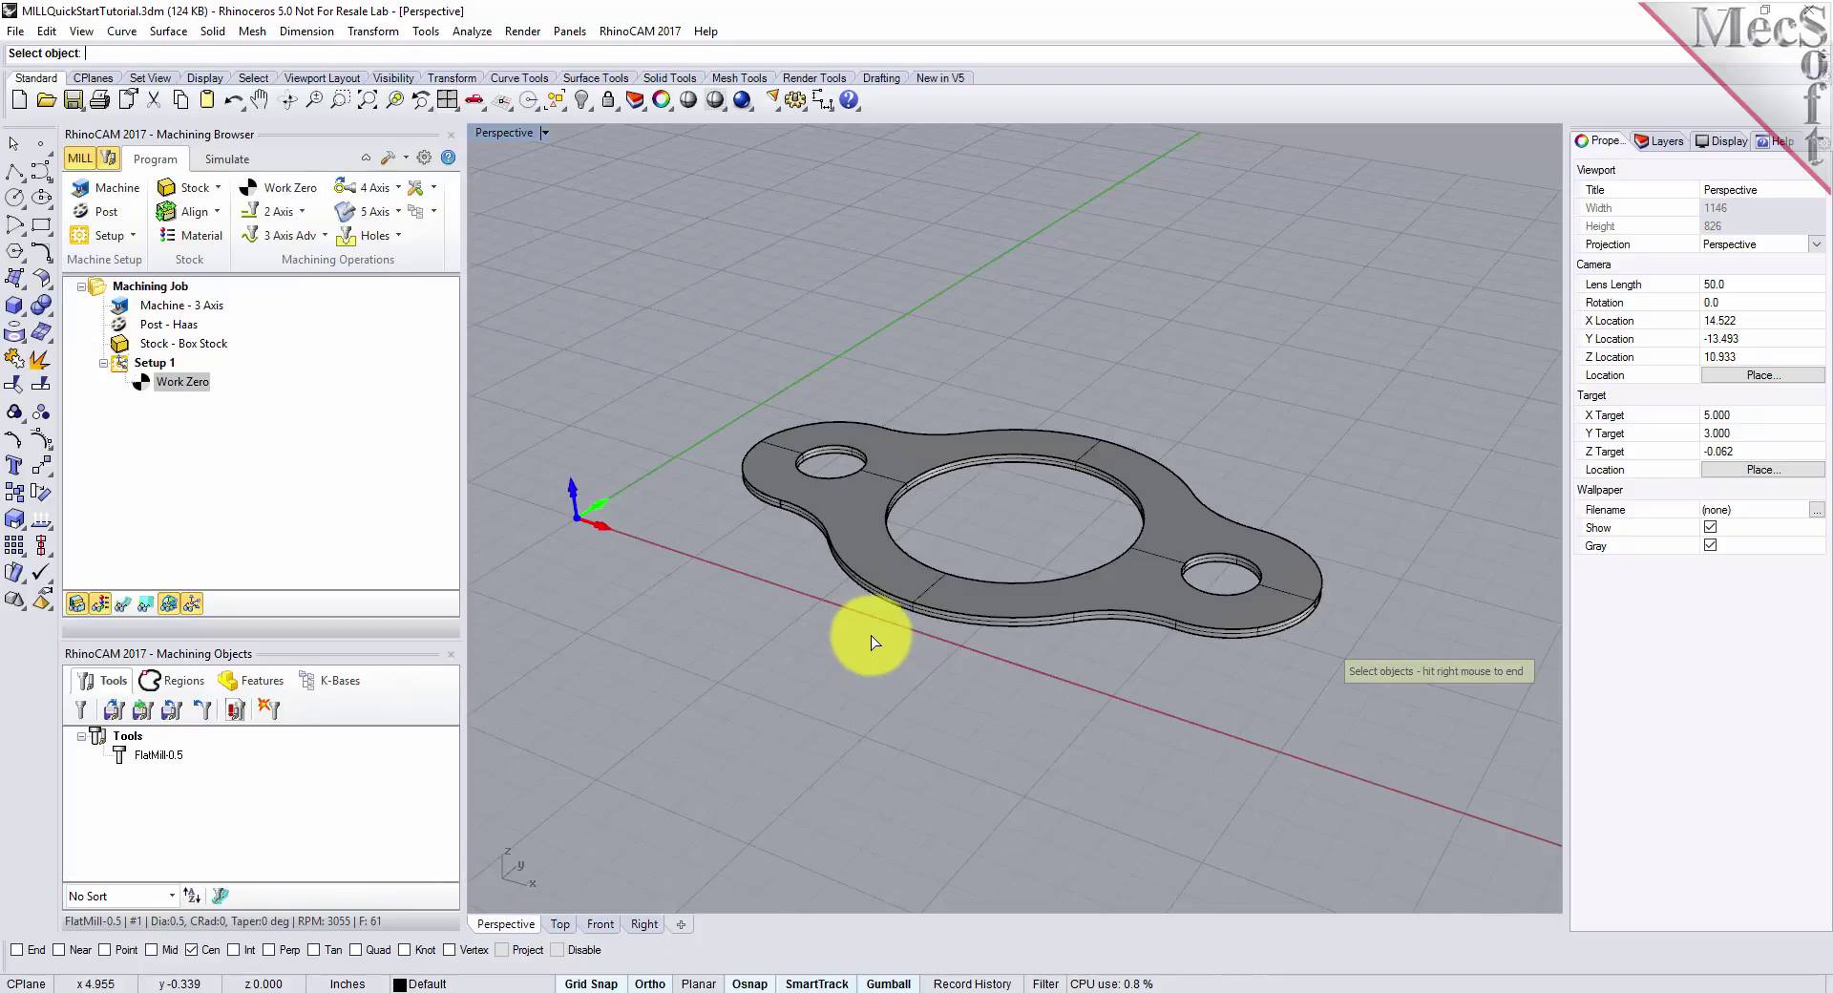
click(979, 456)
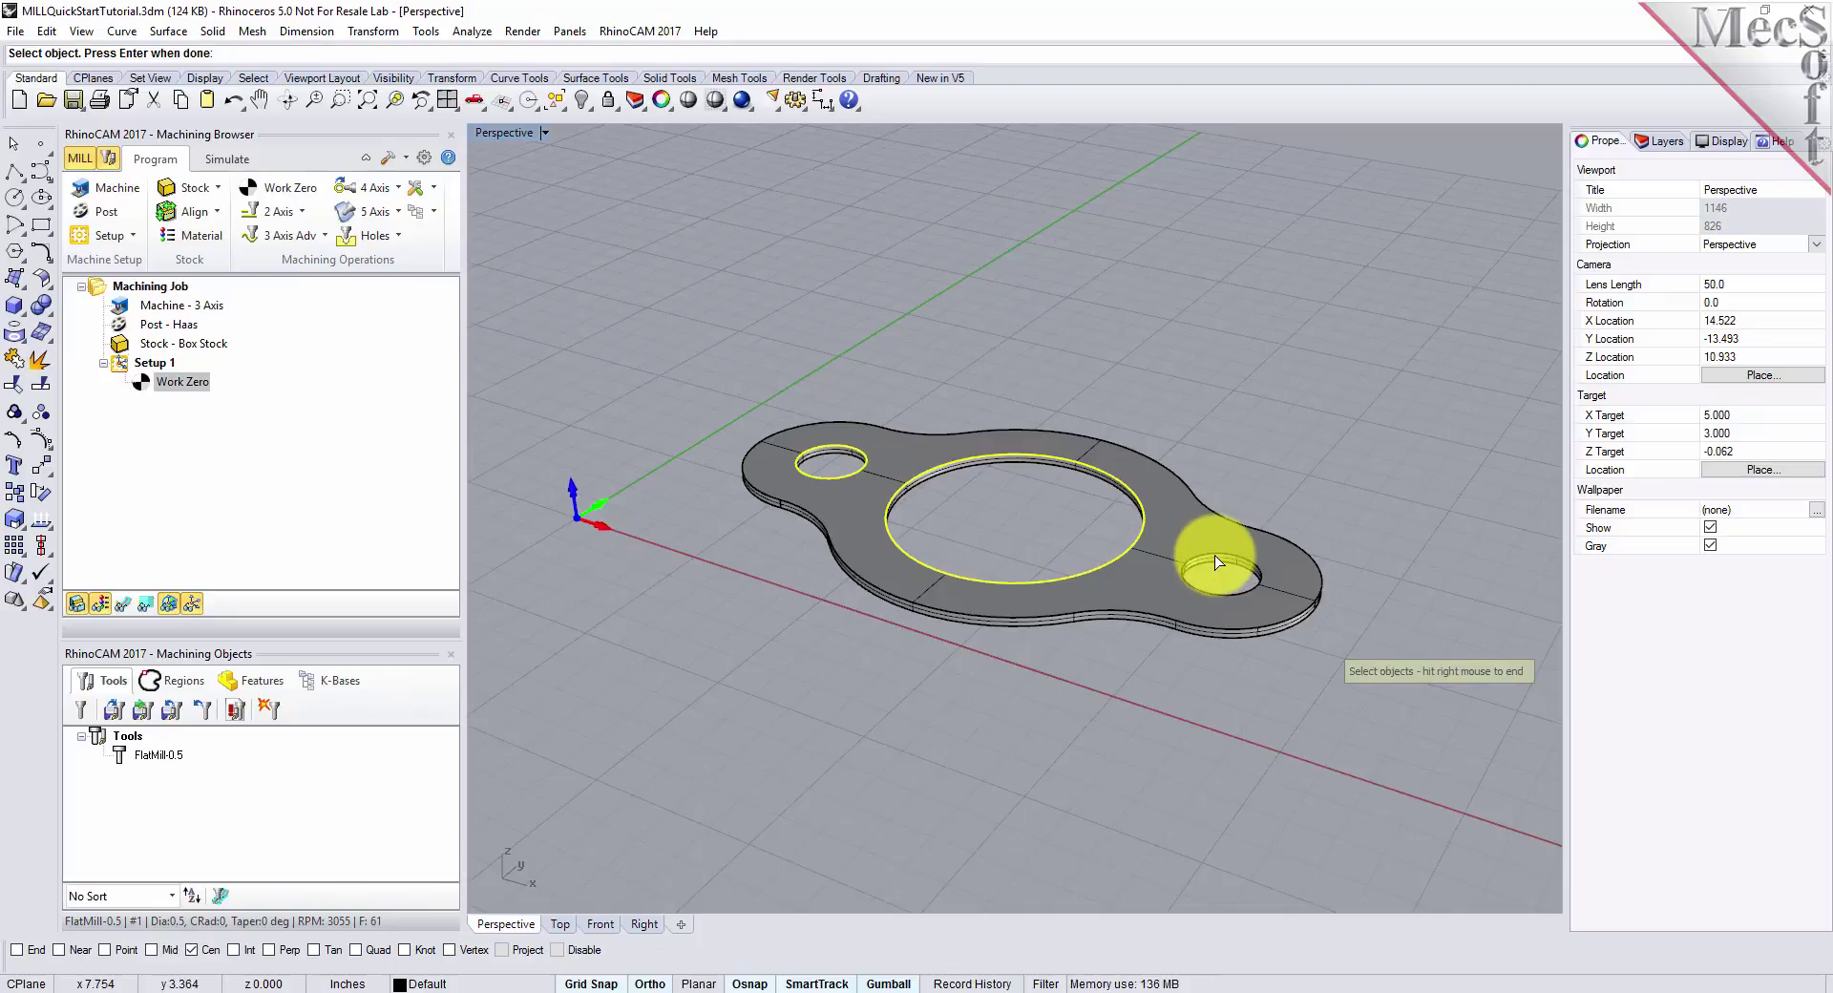
right_click(713, 506)
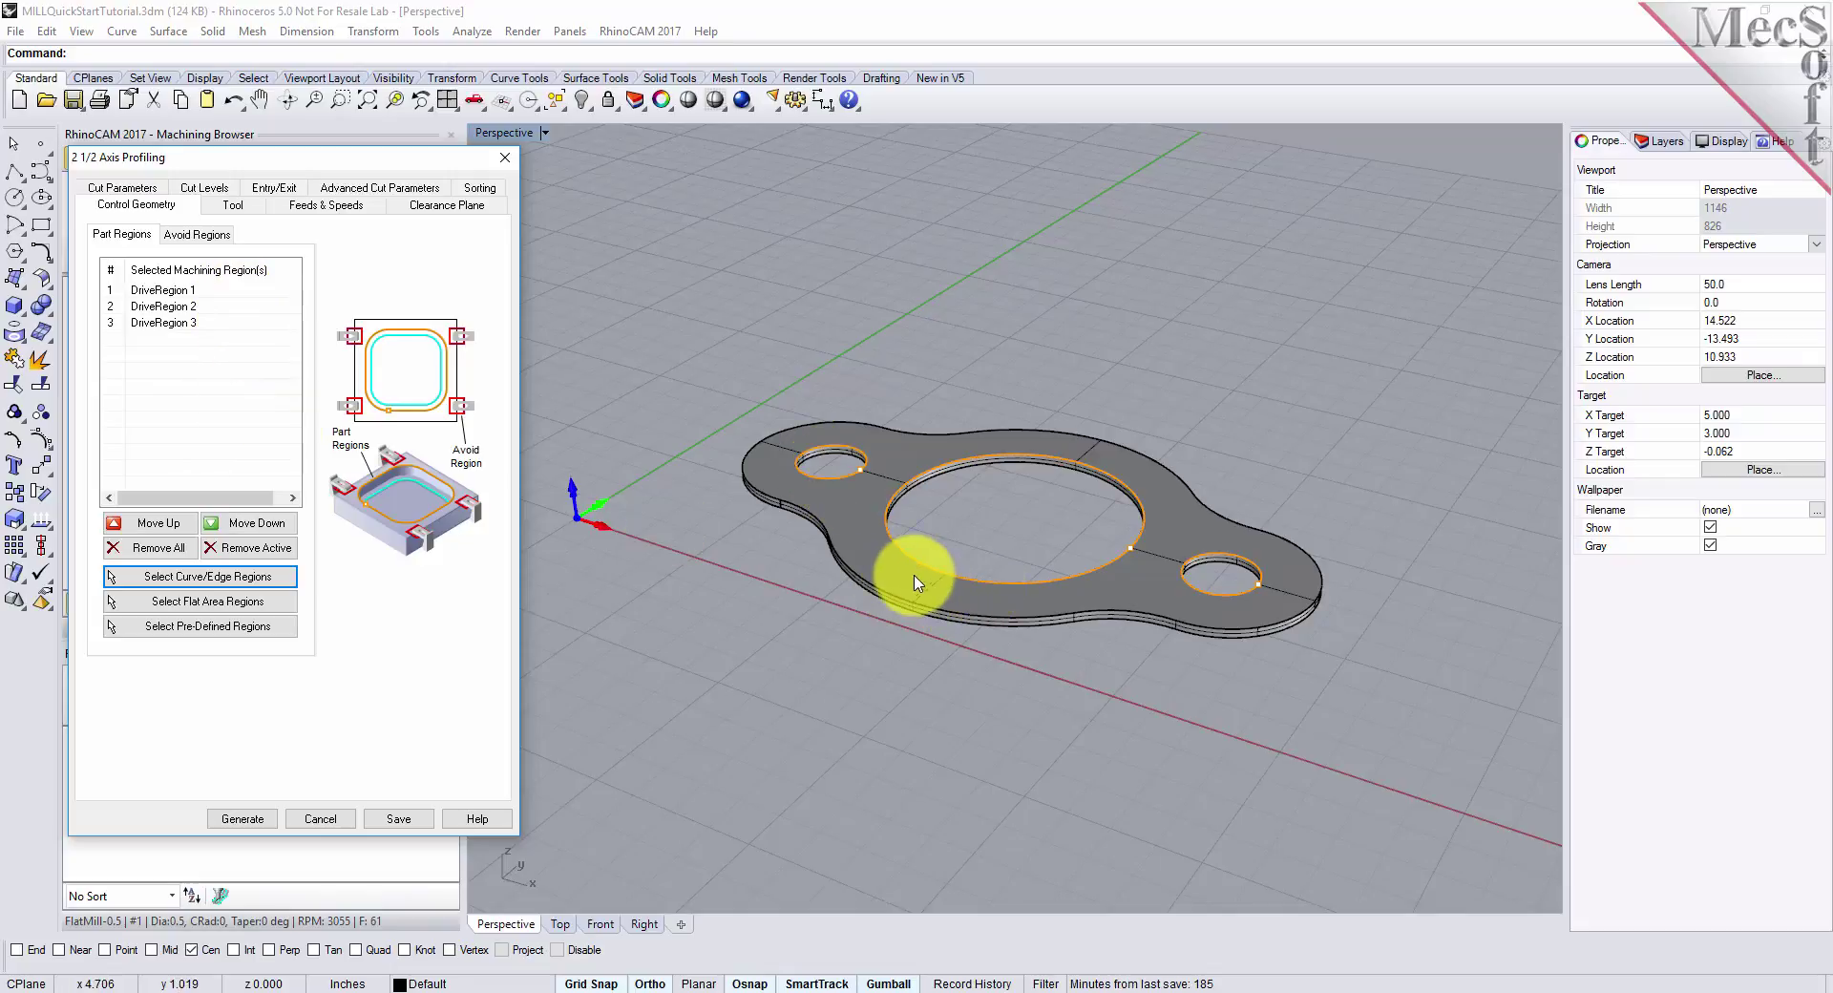
- Highlight DriveRegion 1, 2 and 3 one by one to check which hole edge each represents
click(162, 291)
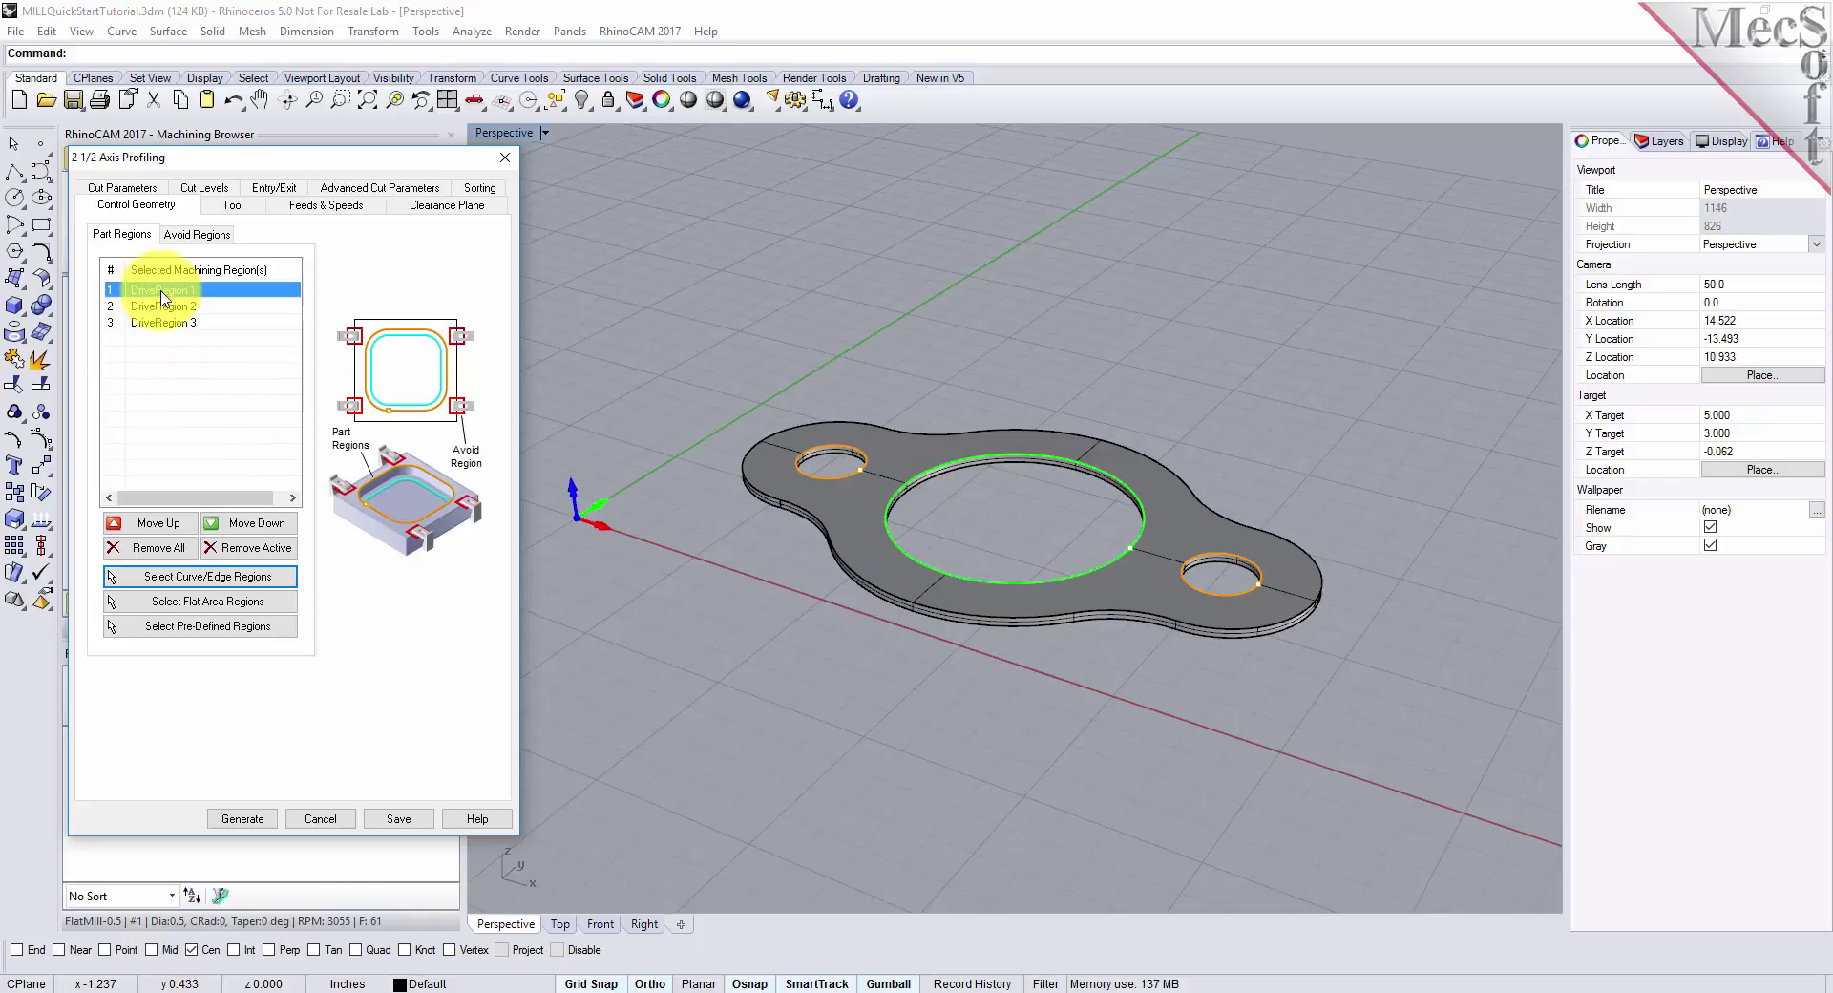
click(167, 305)
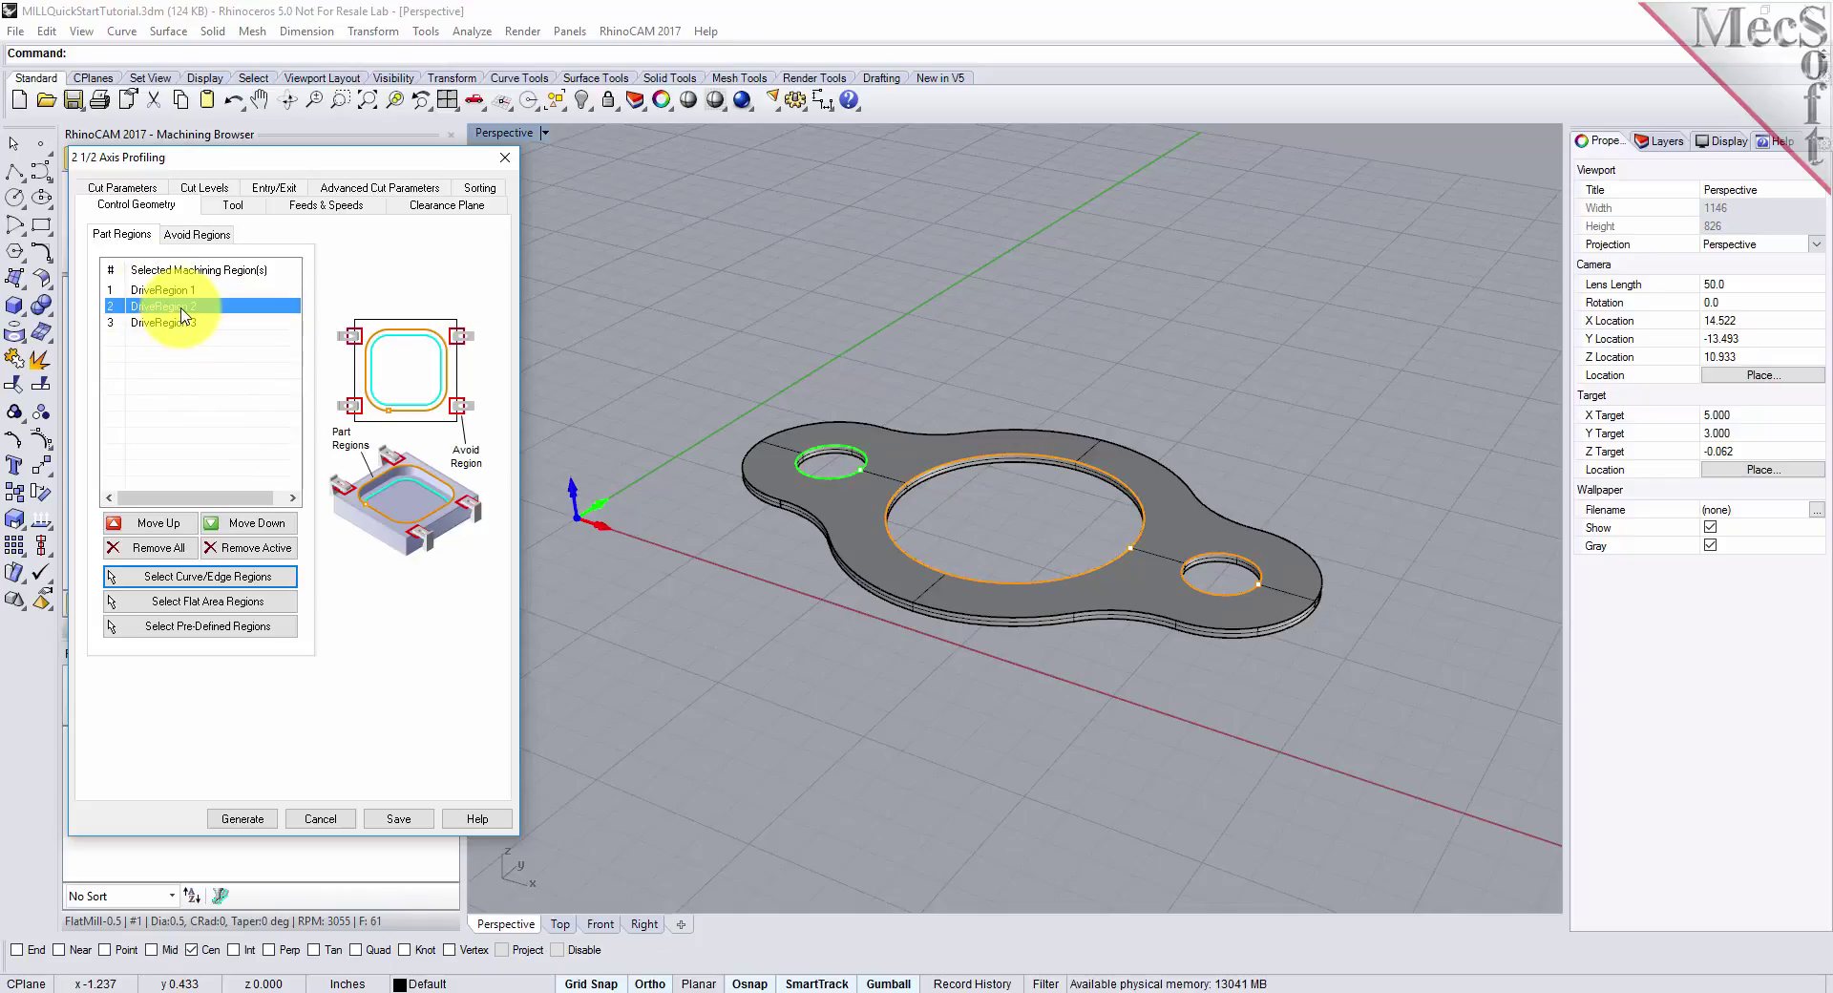
click(184, 324)
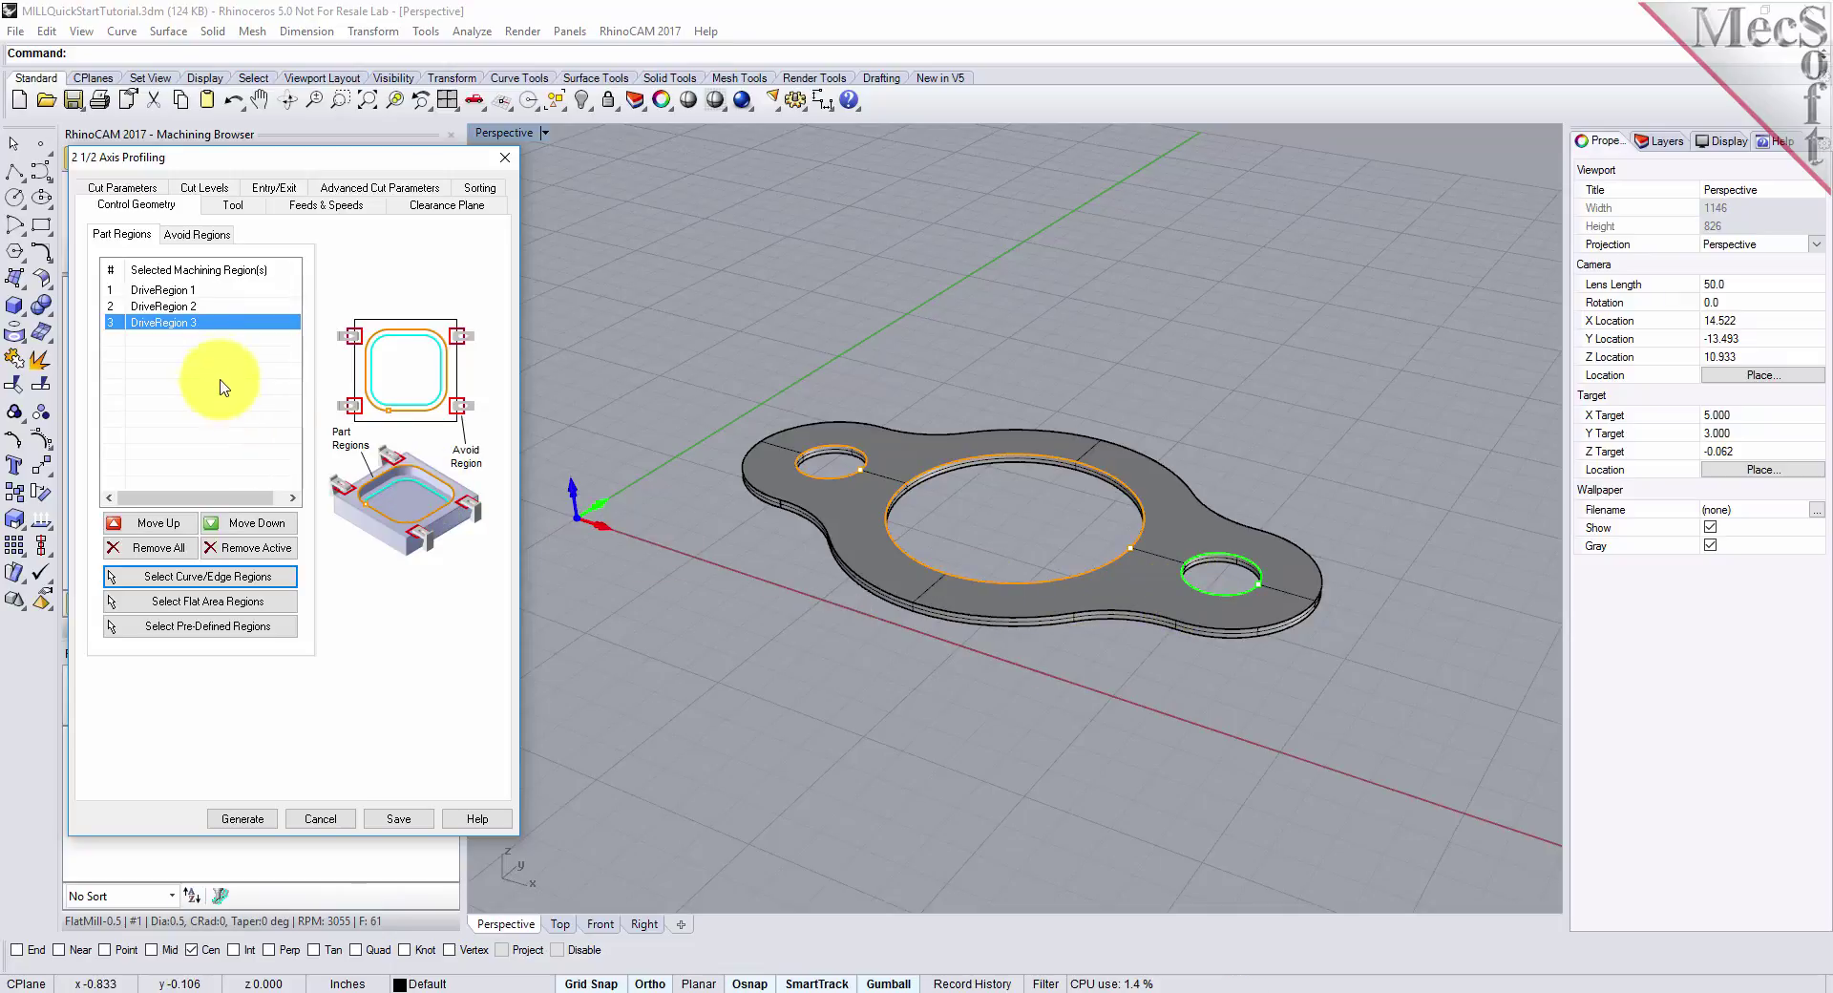
- Review the profiling operation's FlatMill-0.5 tool, feeds and speeds, and its Automatic clearance plane with the Clearance Plane transfer method
click(232, 206)
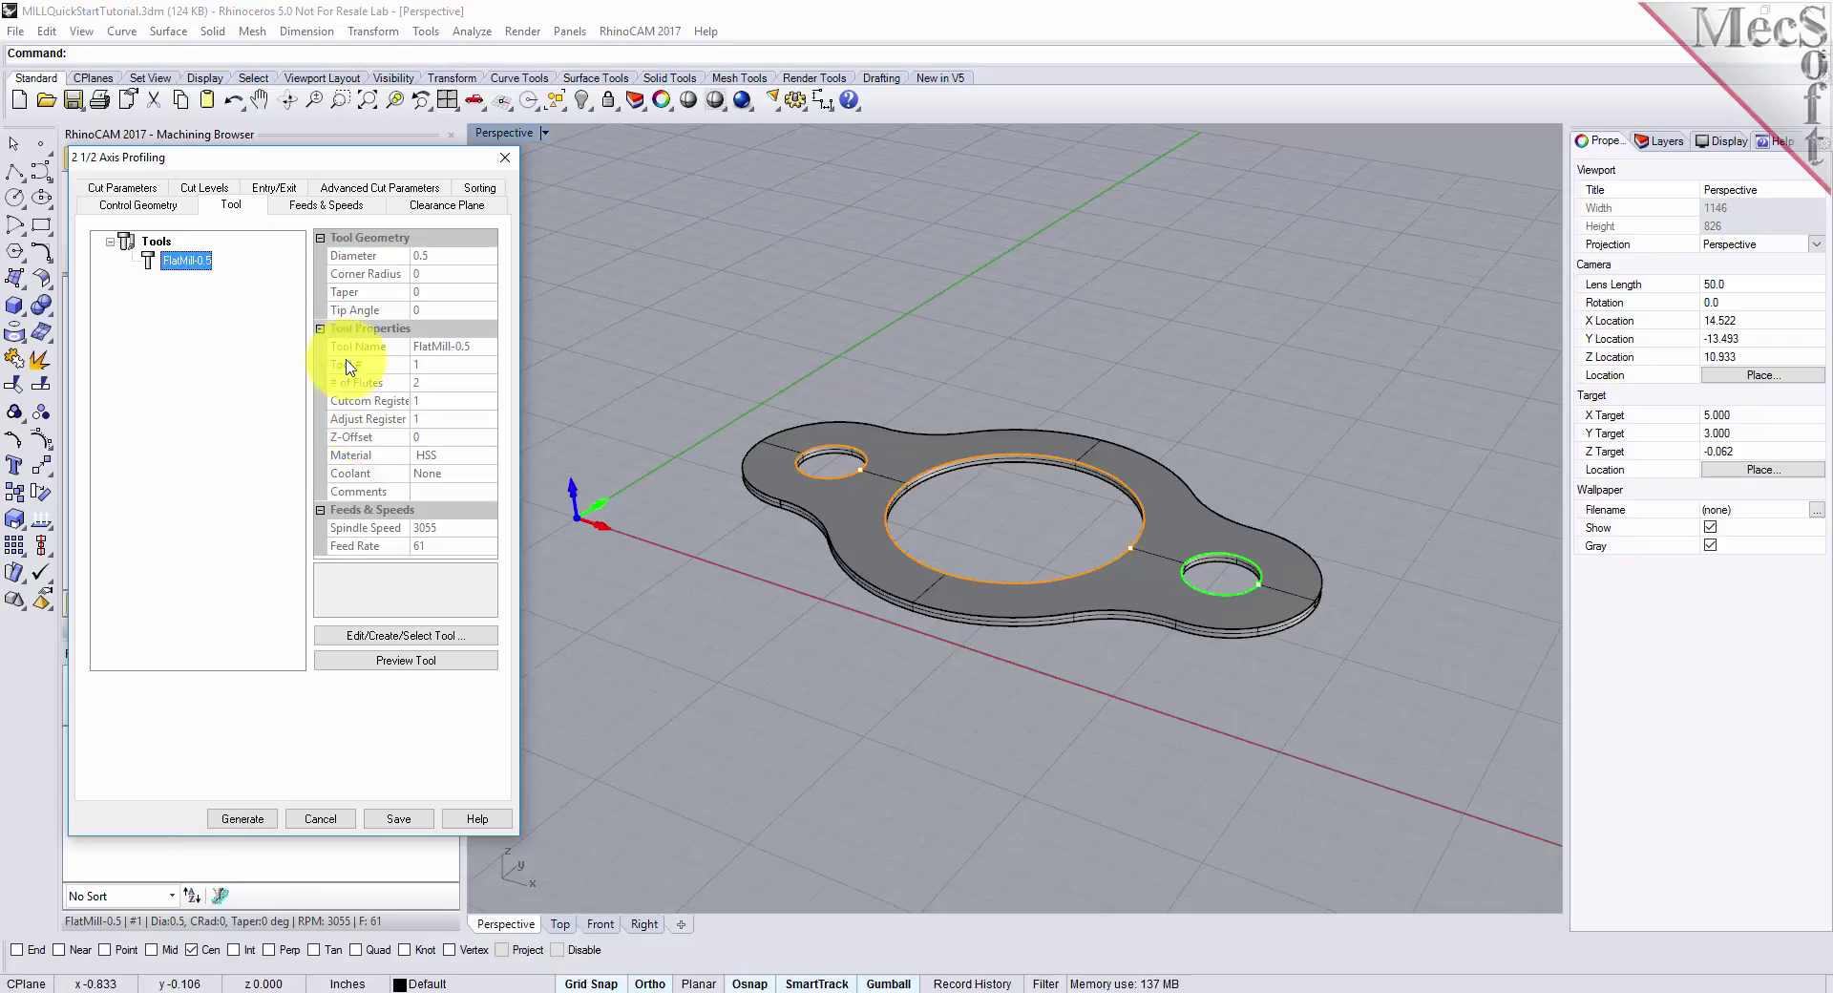
click(324, 202)
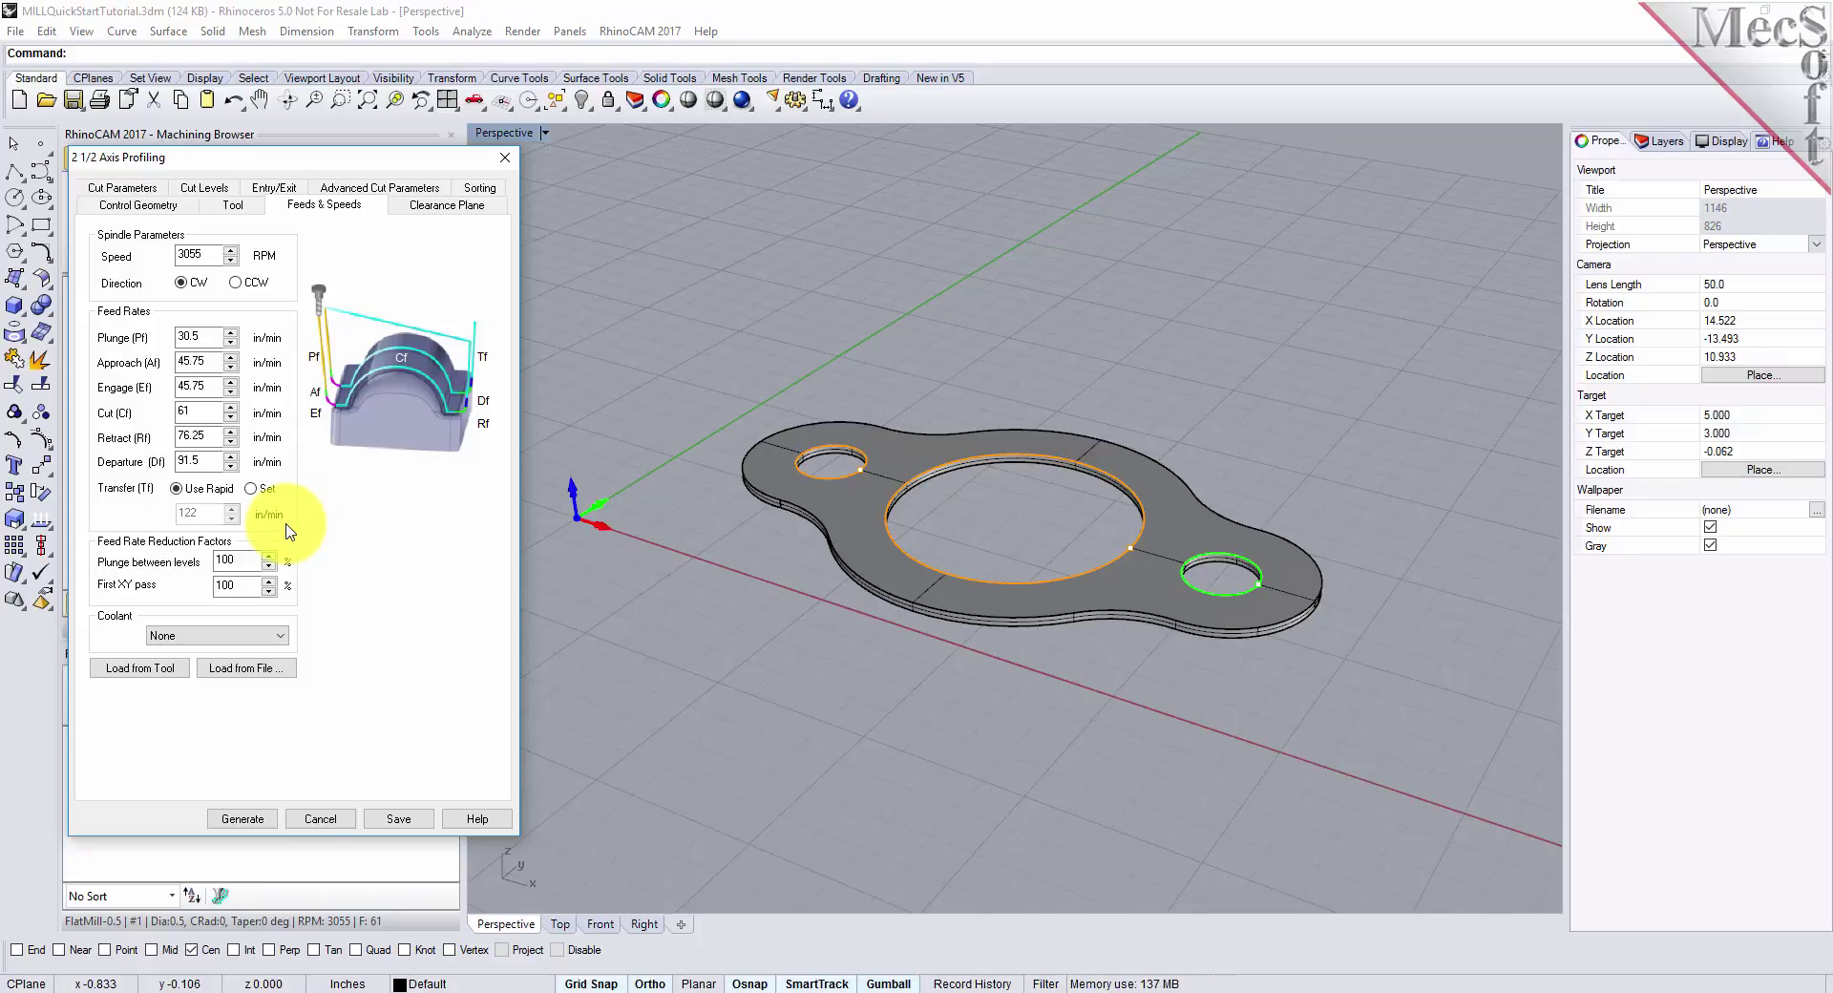
click(443, 206)
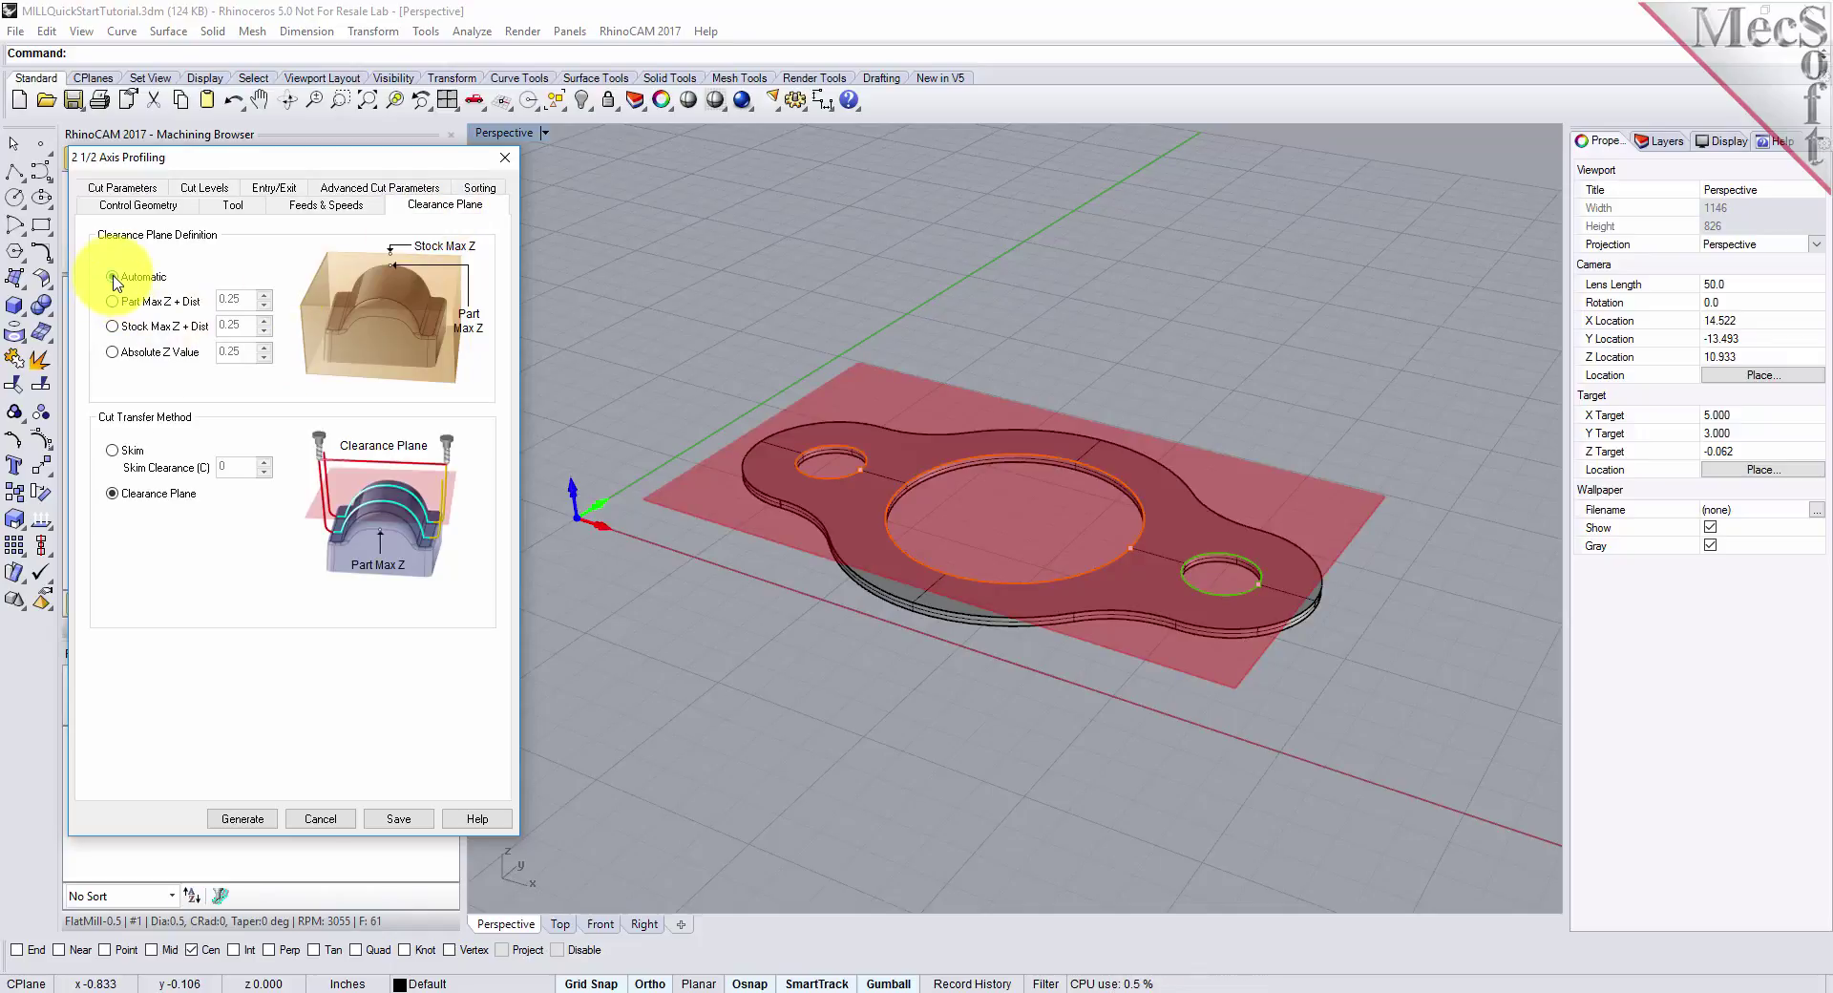
click(112, 494)
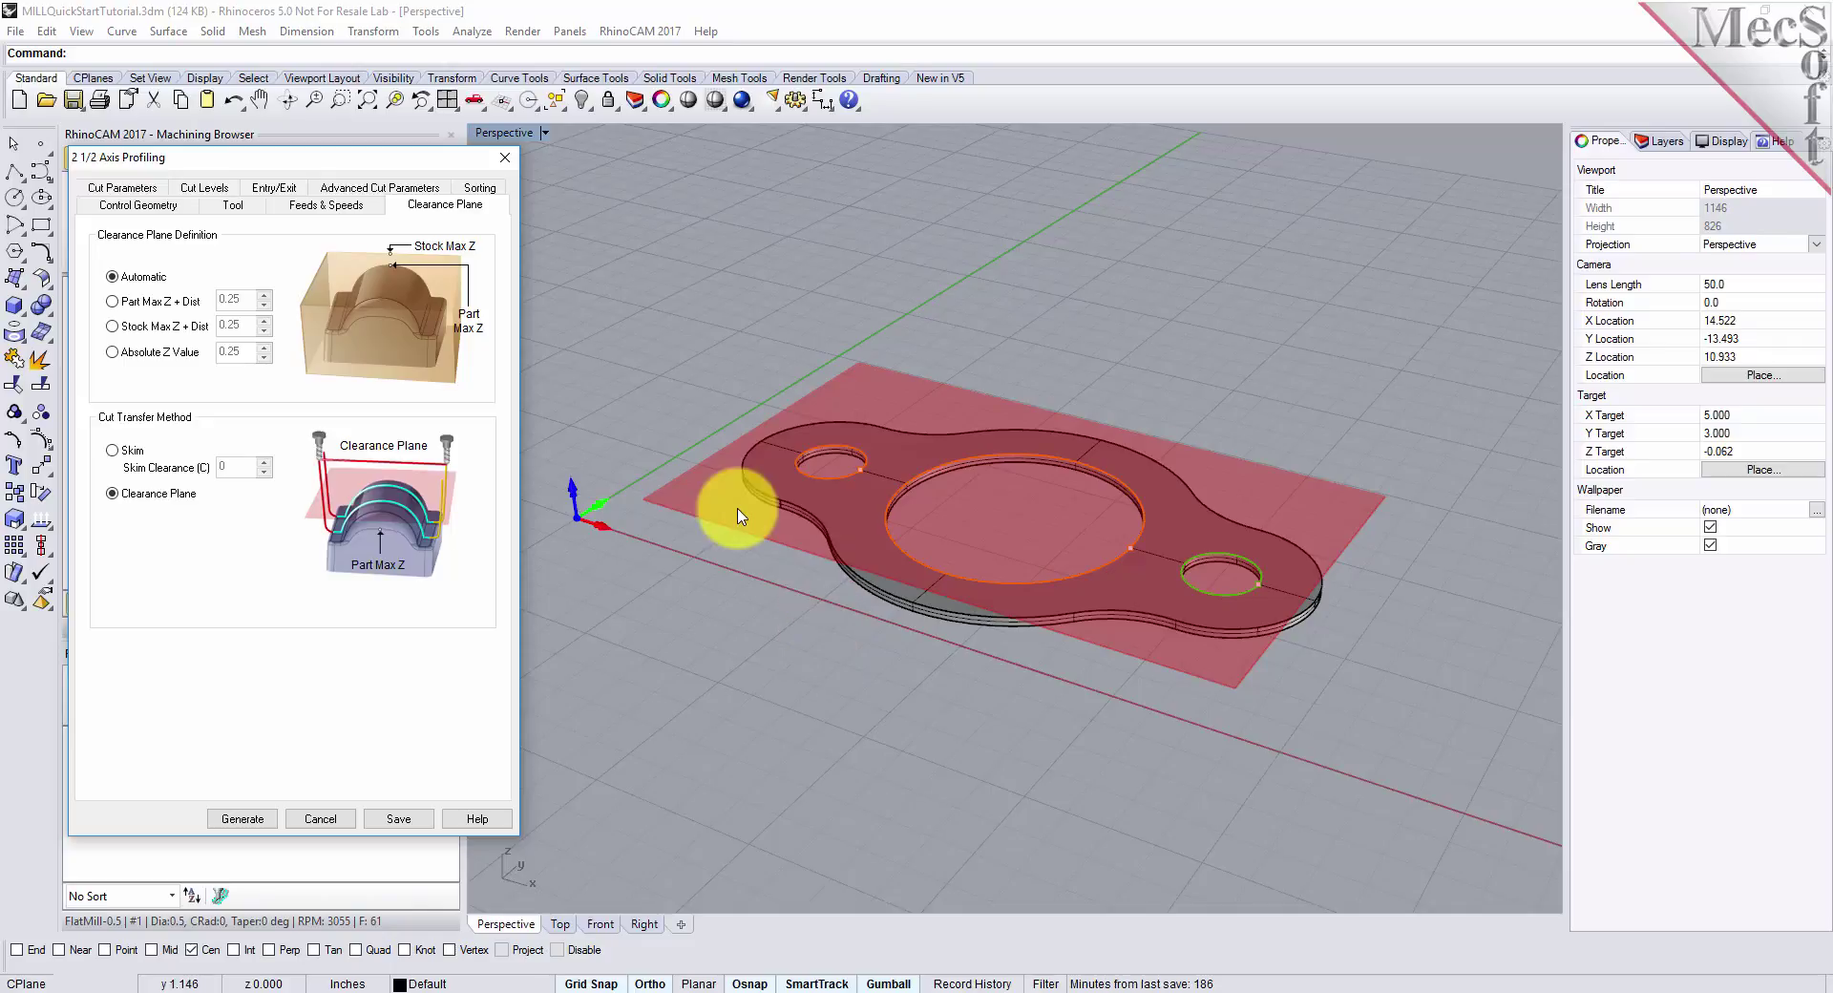
mouse_move(1089, 534)
right_down()
mouse_move(948, 542)
mouse_move(929, 454)
mouse_move(925, 478)
mouse_move(990, 533)
mouse_move(1093, 544)
mouse_move(1085, 560)
right_up()
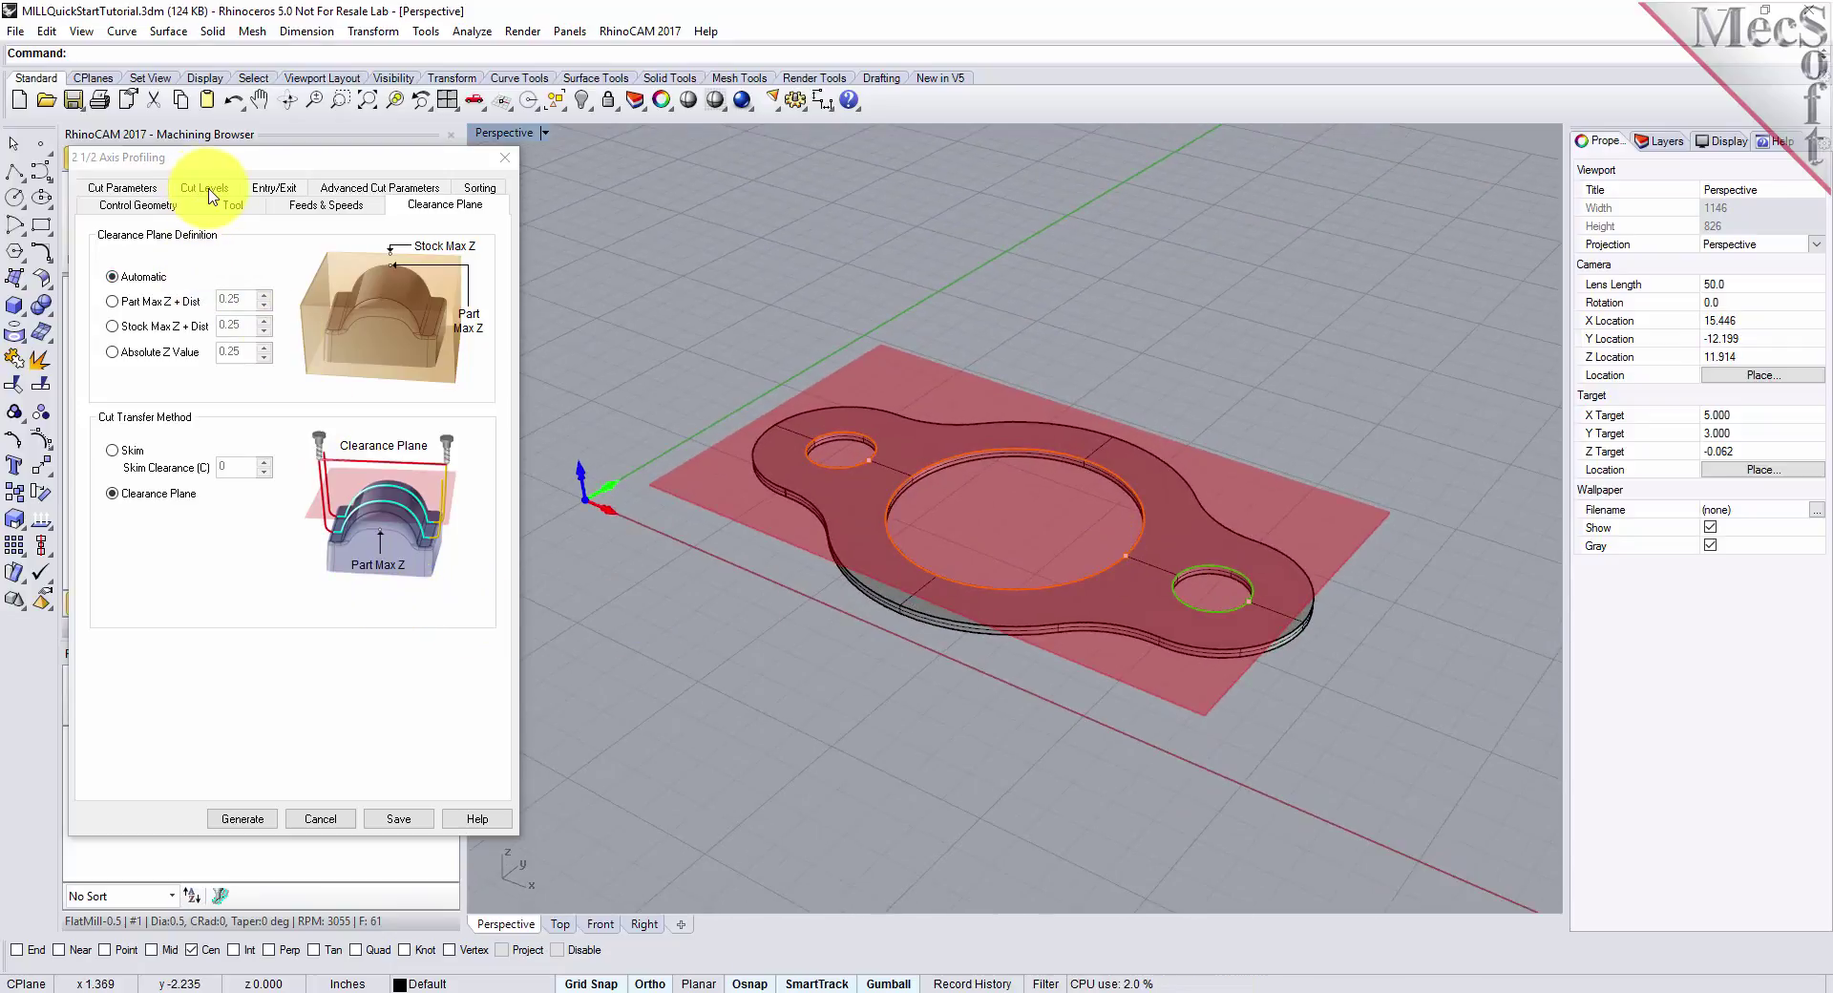
- Disable the mid-point of longest side as cut start point, and set the cut start side to Inside for closed curves
click(122, 191)
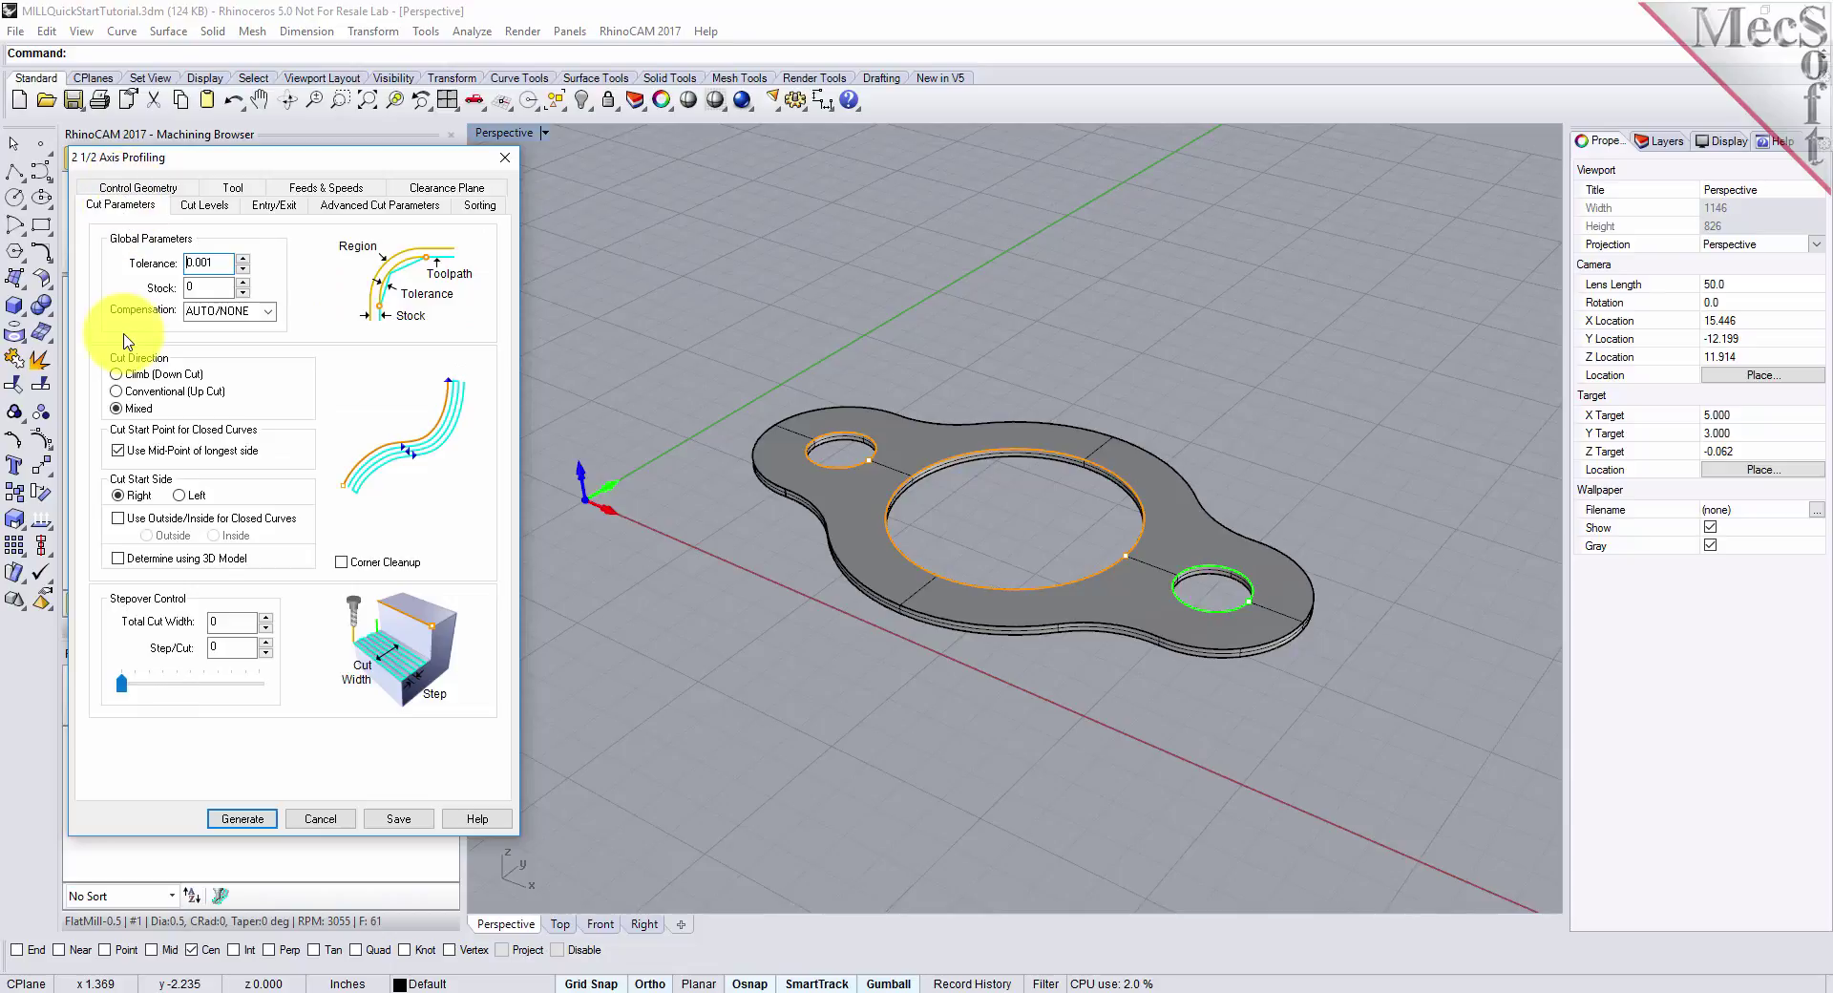
click(212, 287)
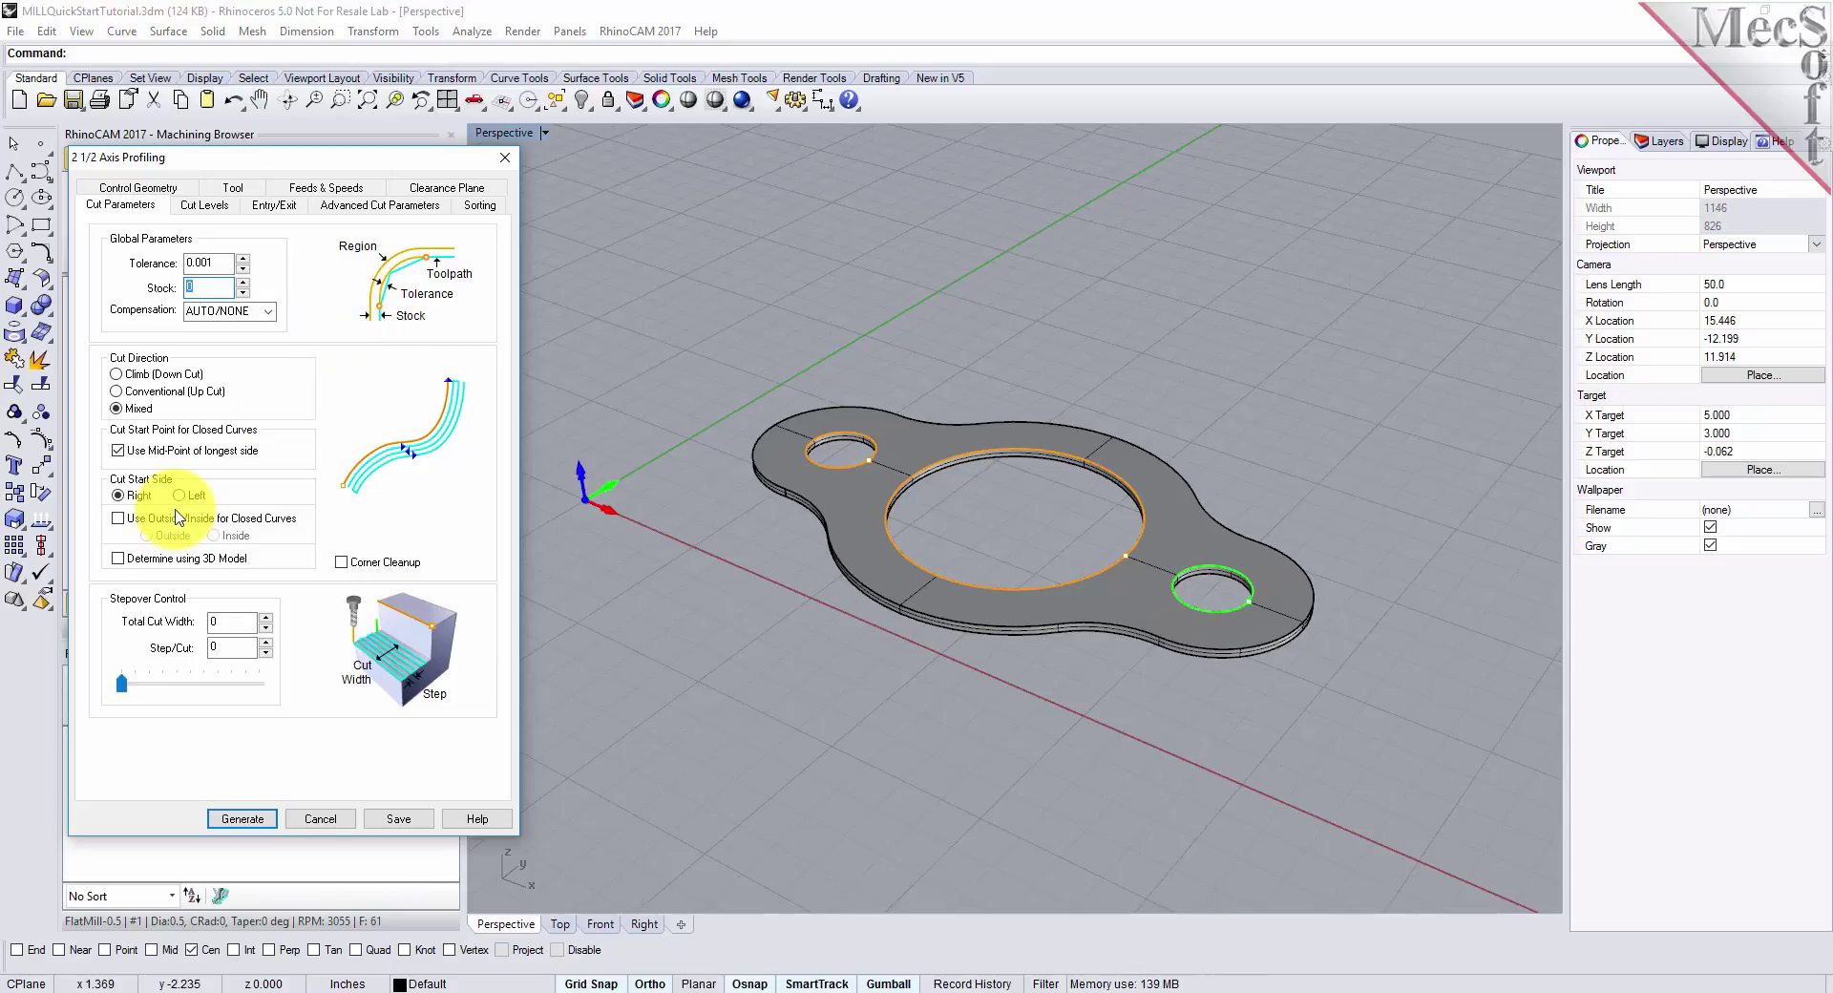
click(118, 450)
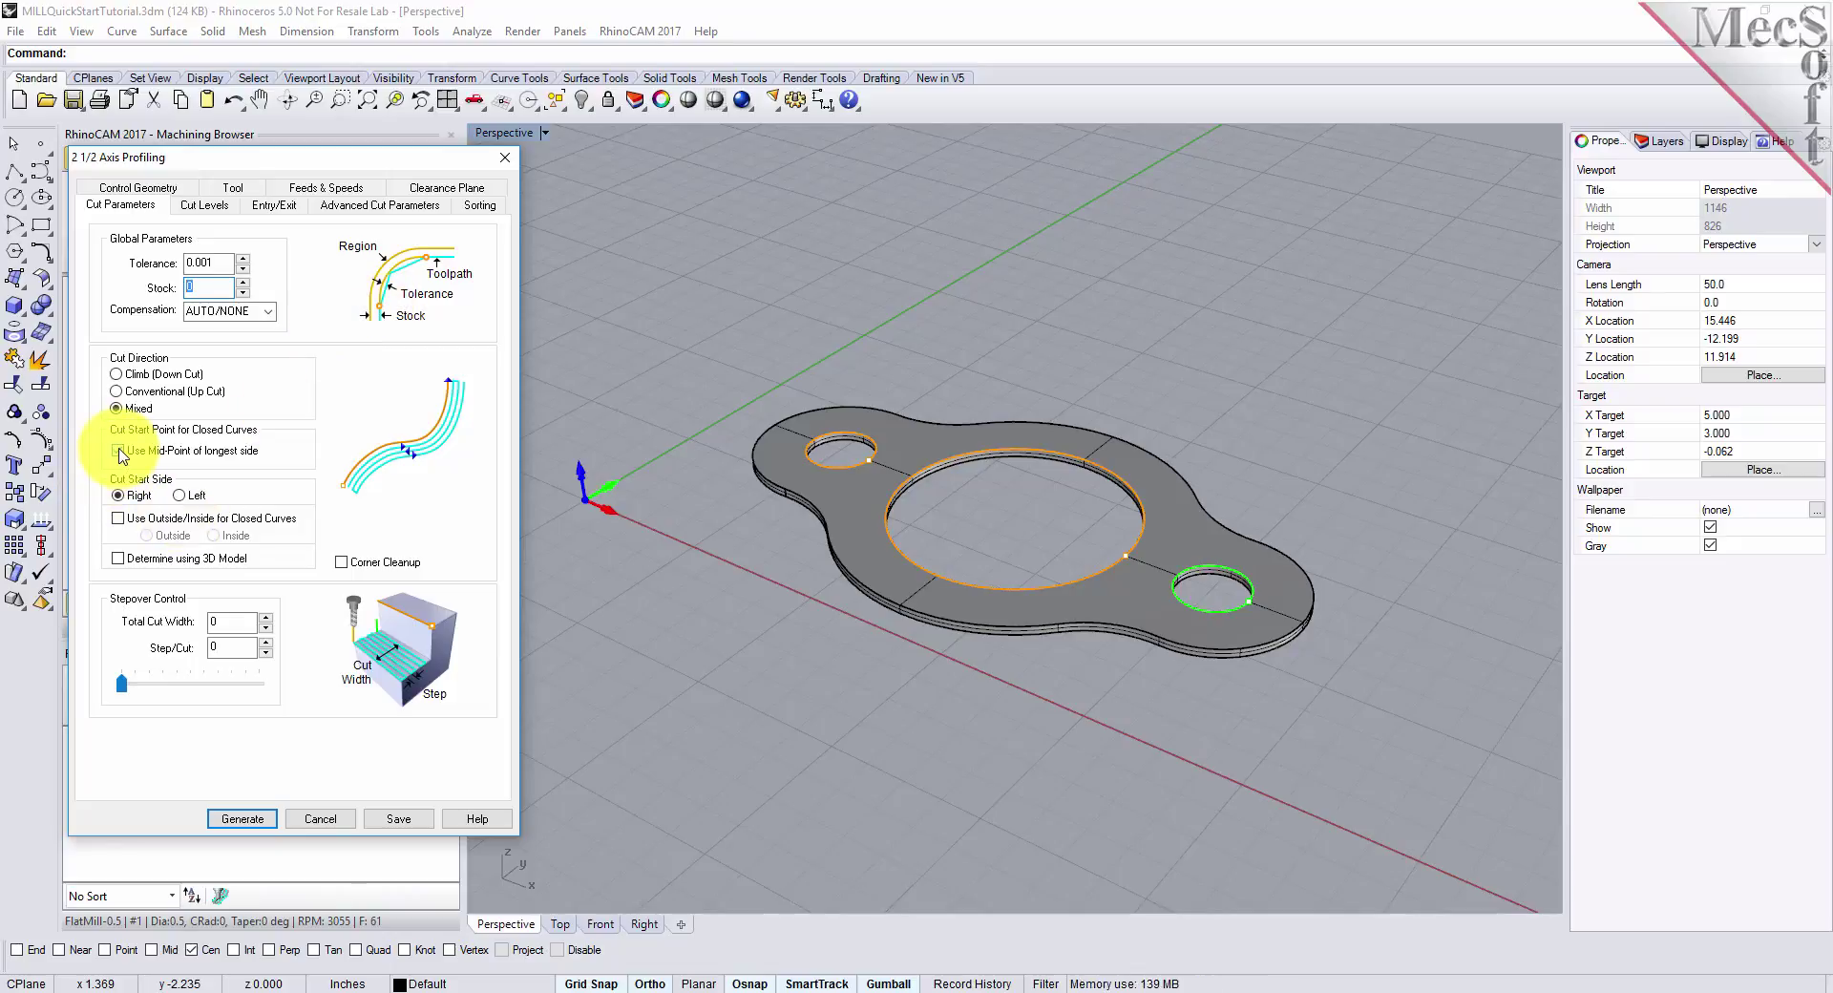
click(118, 519)
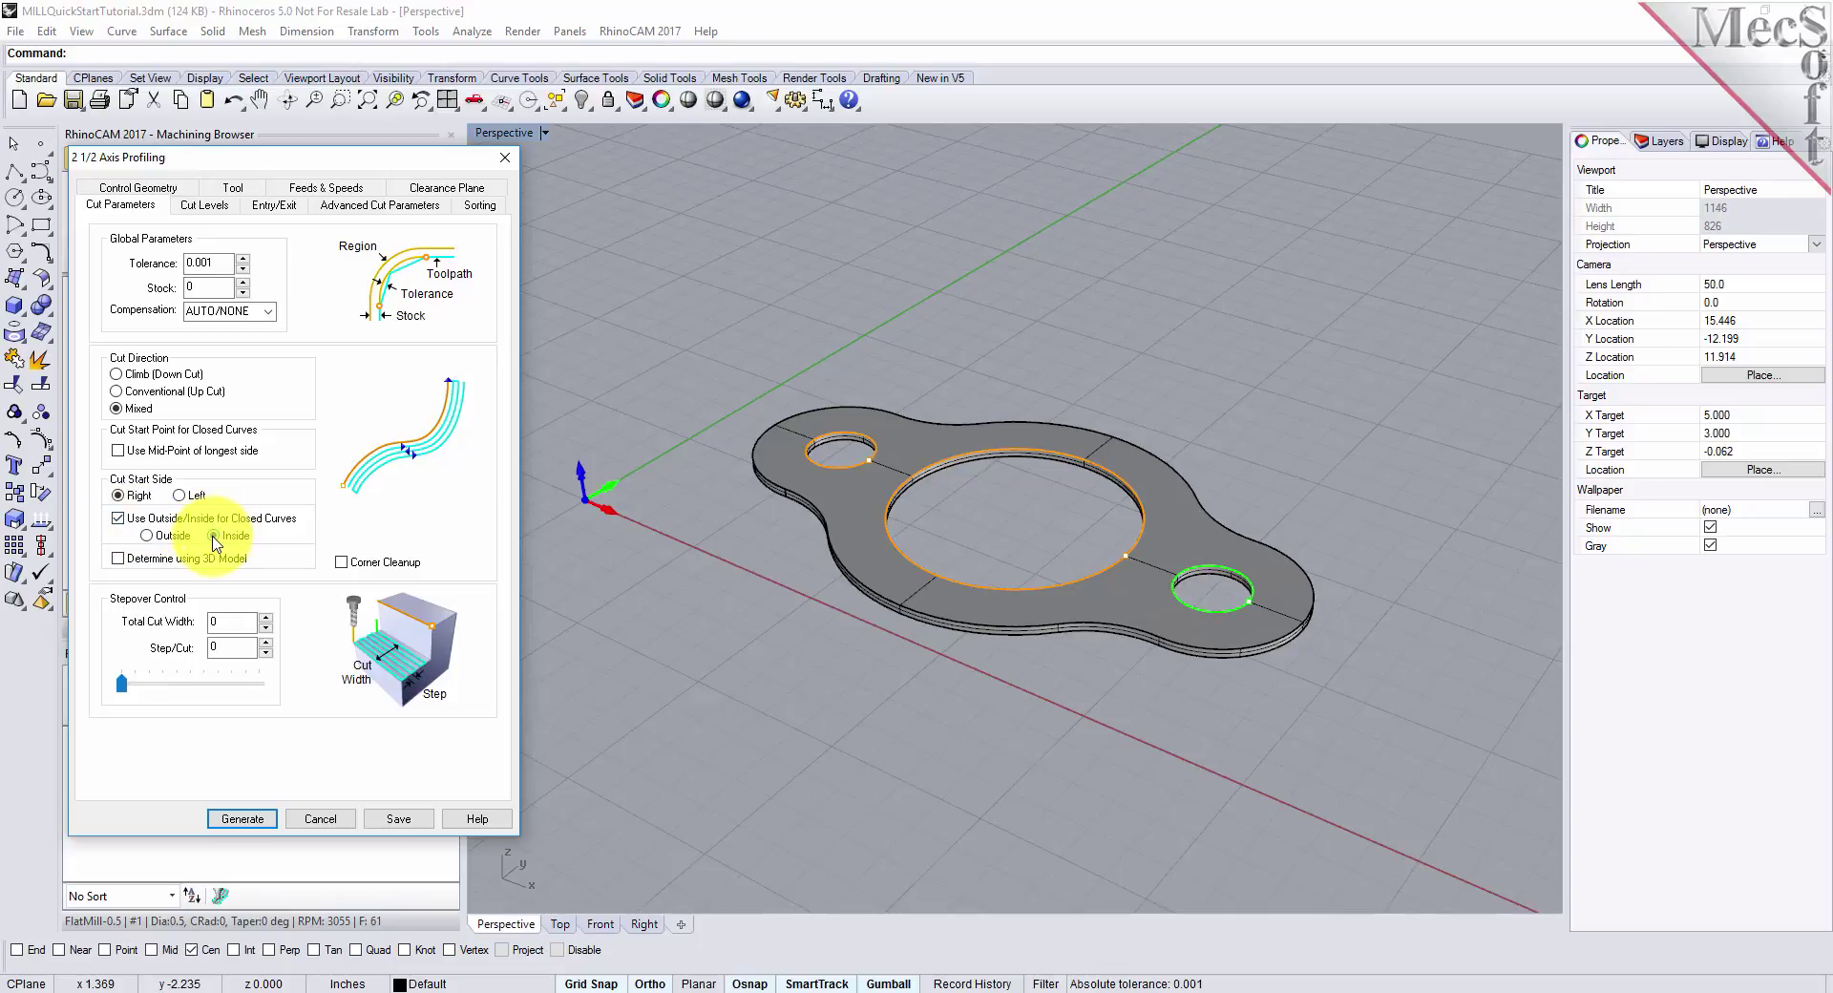
click(119, 559)
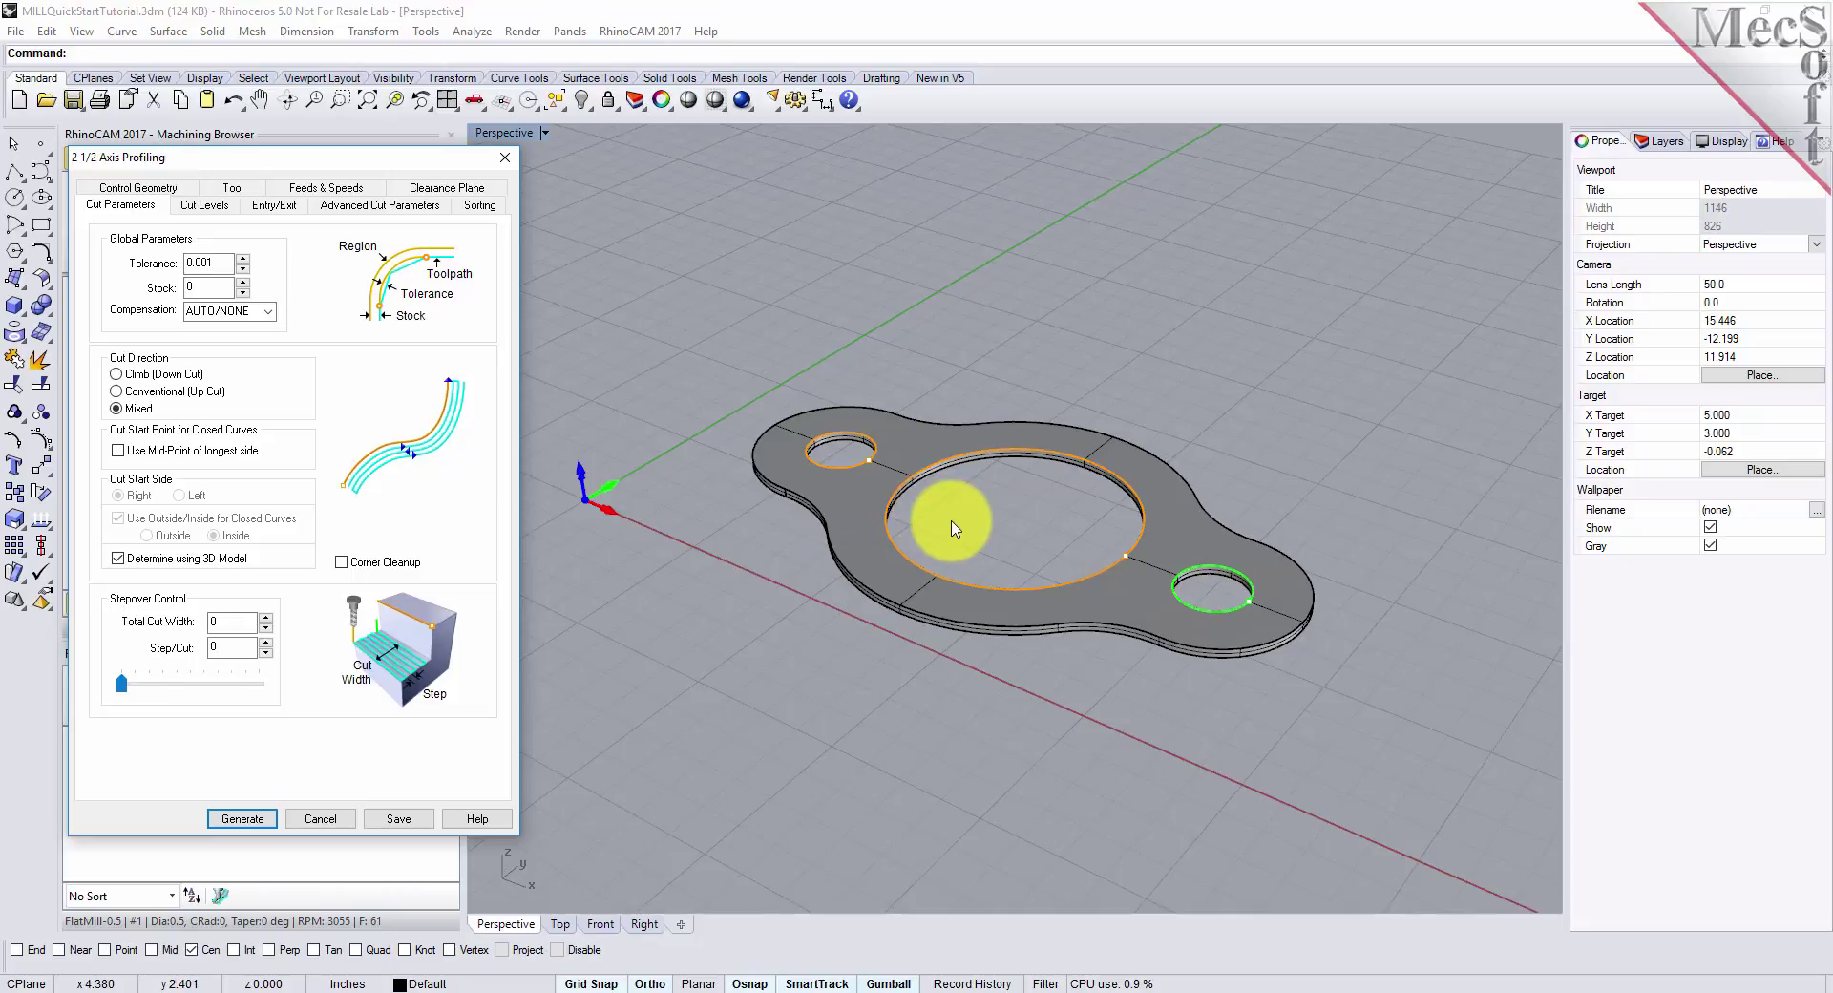
click(118, 558)
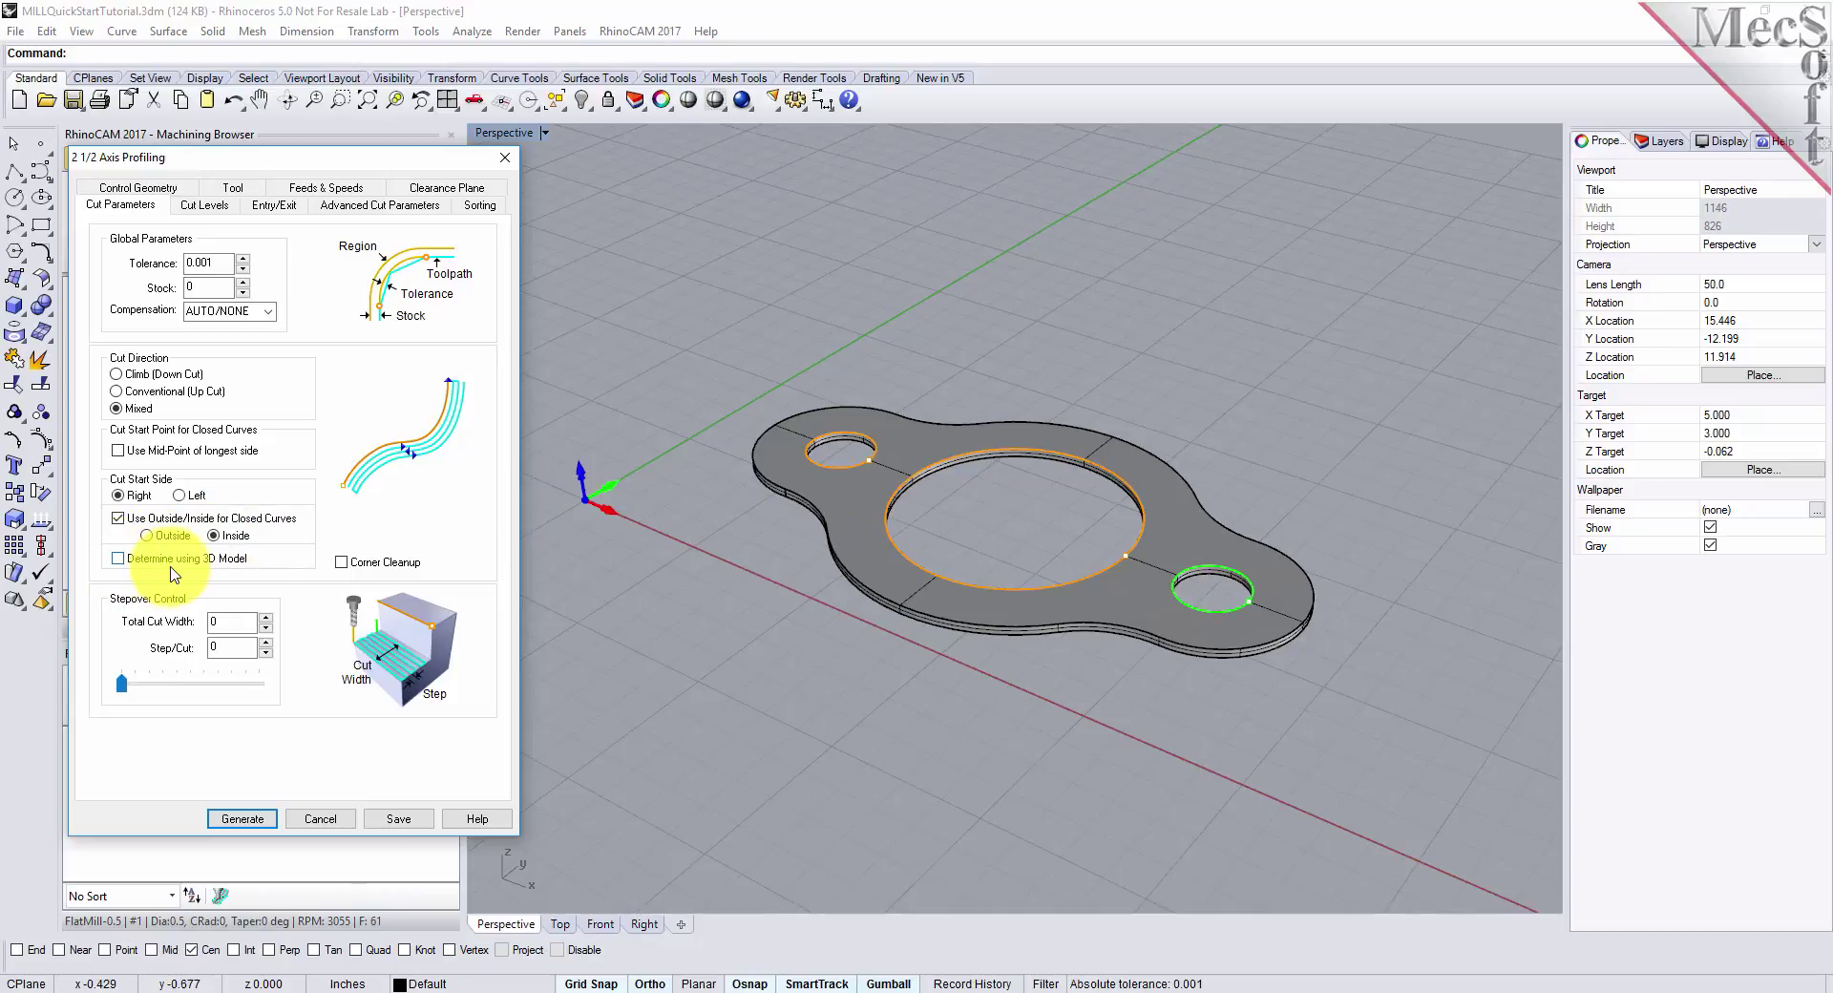
- Locate the cut geometry At Top and set the total cut depth, rough depth and rough depth per cut to 0.125
click(202, 204)
click(115, 262)
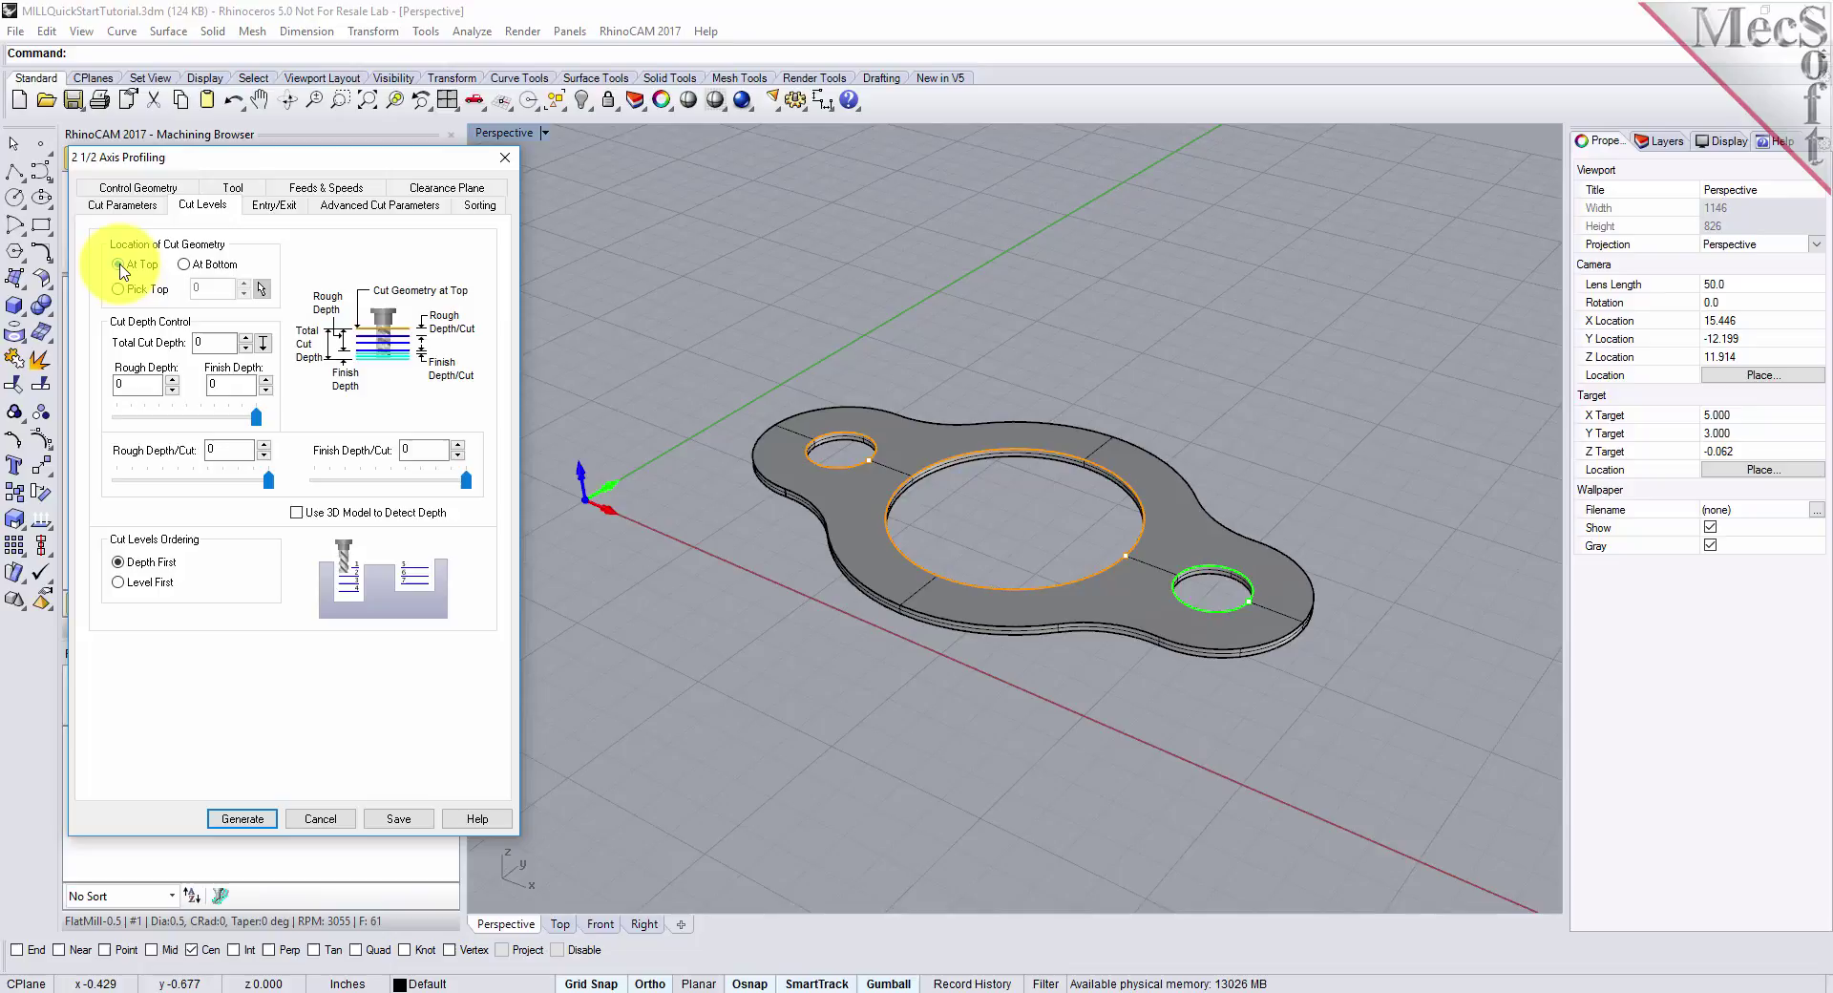
double_click(219, 341)
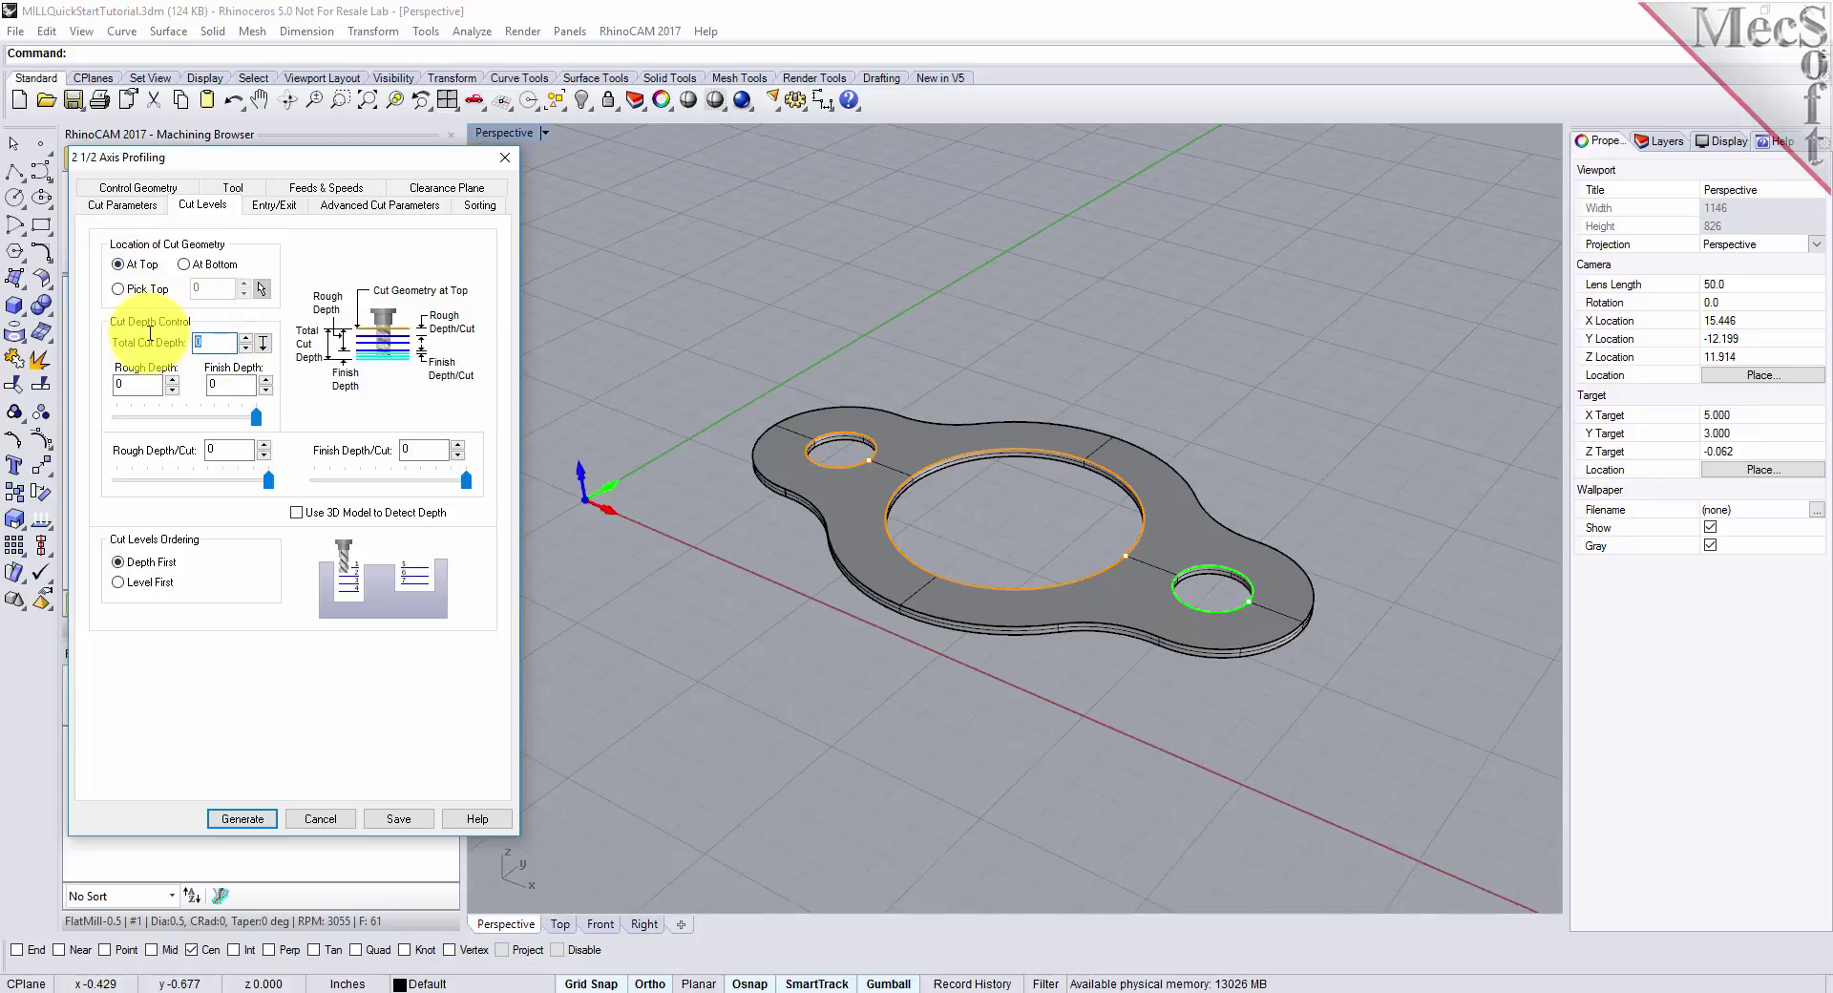
text(0)
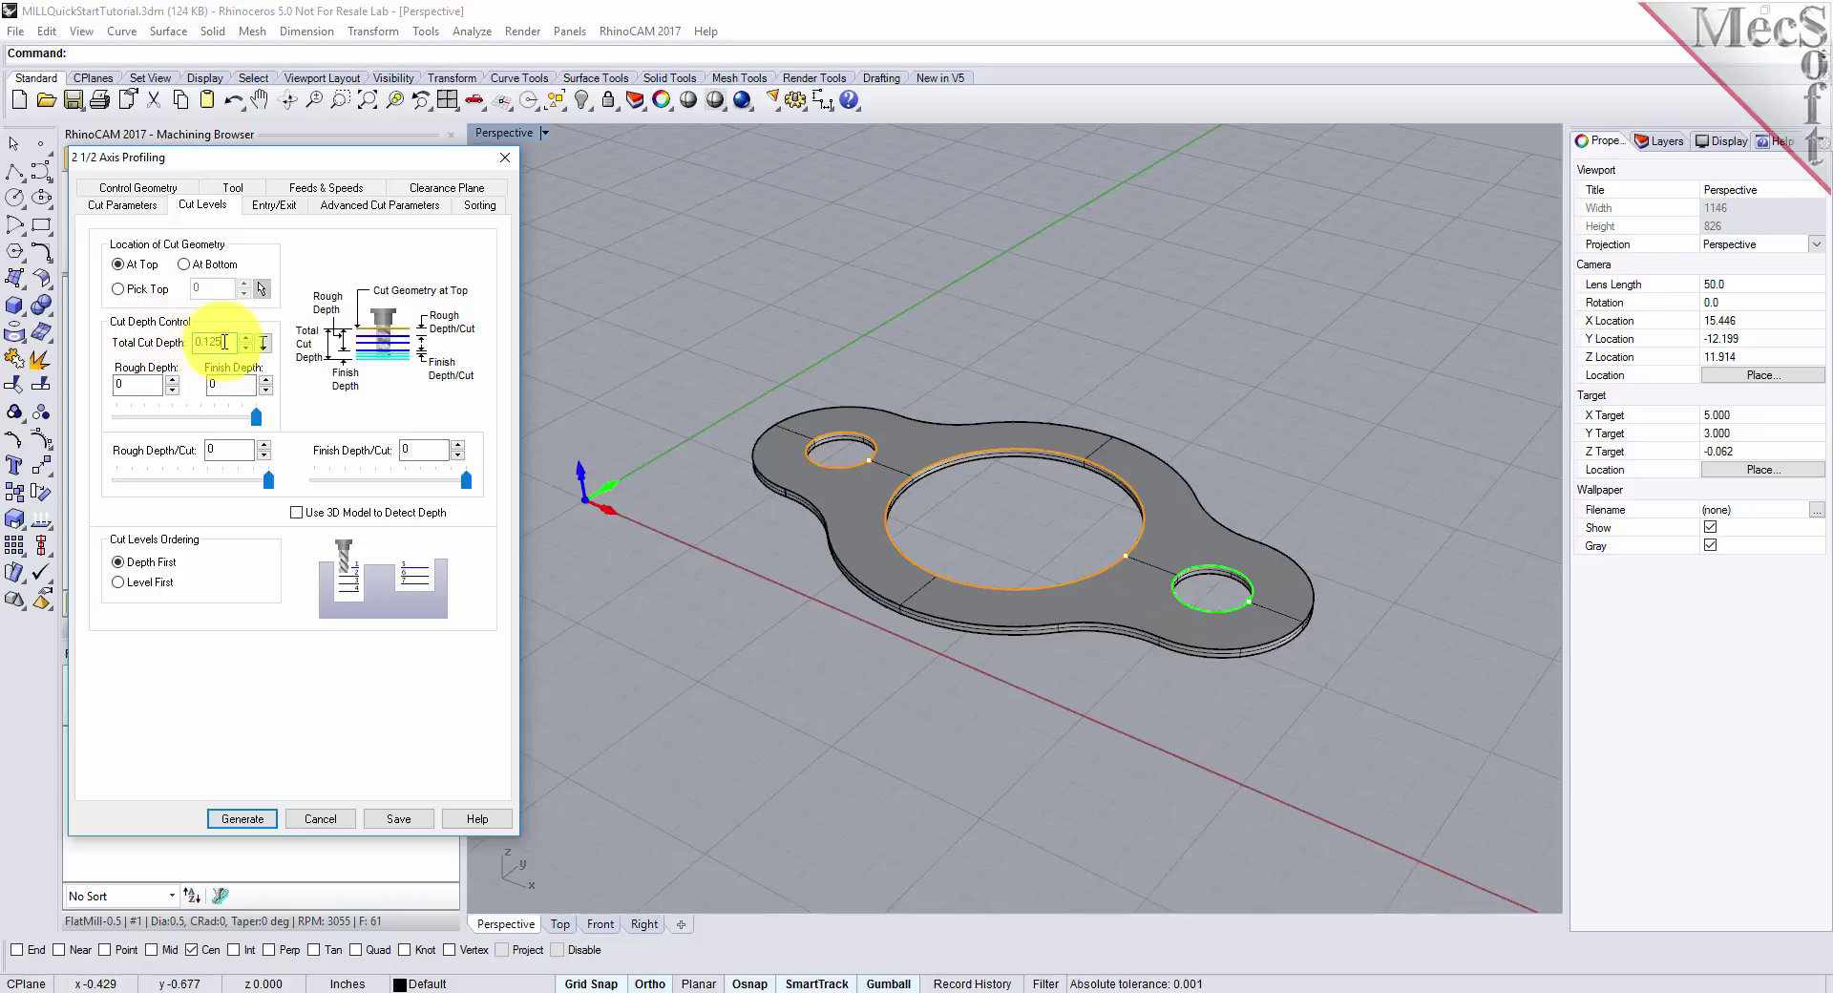
drag(228, 342, 162, 349)
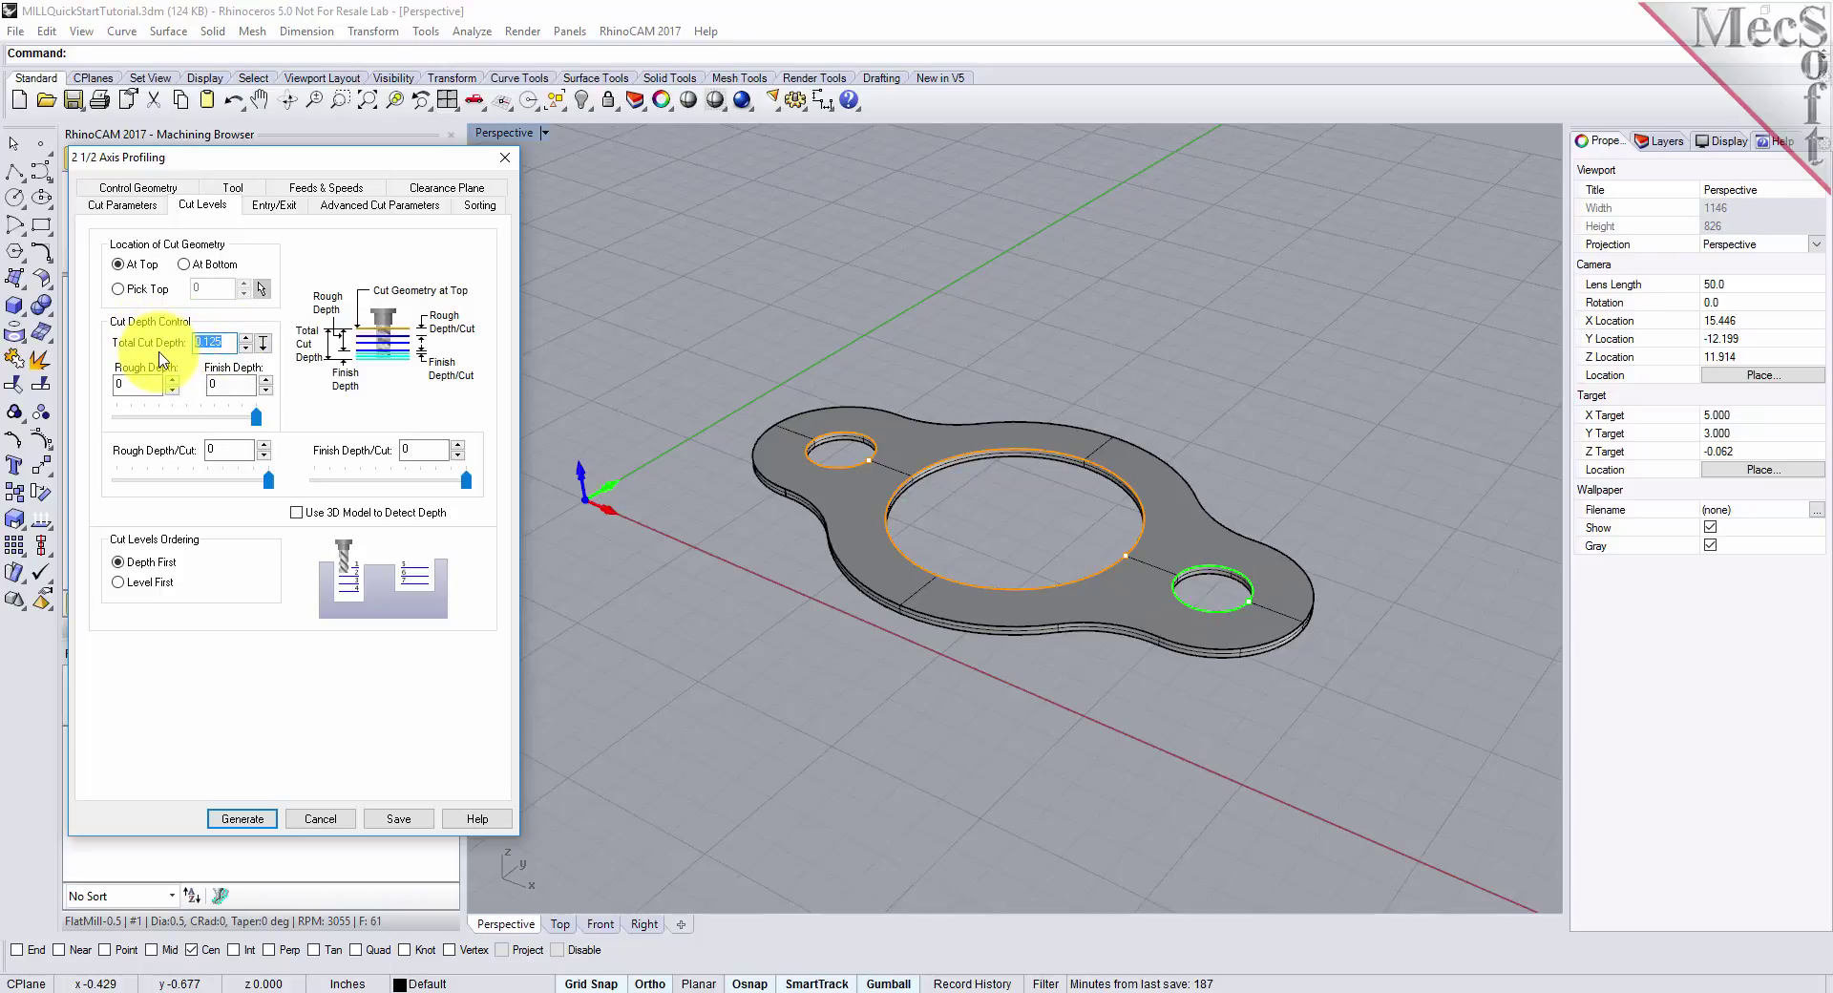
click(135, 384)
click(241, 449)
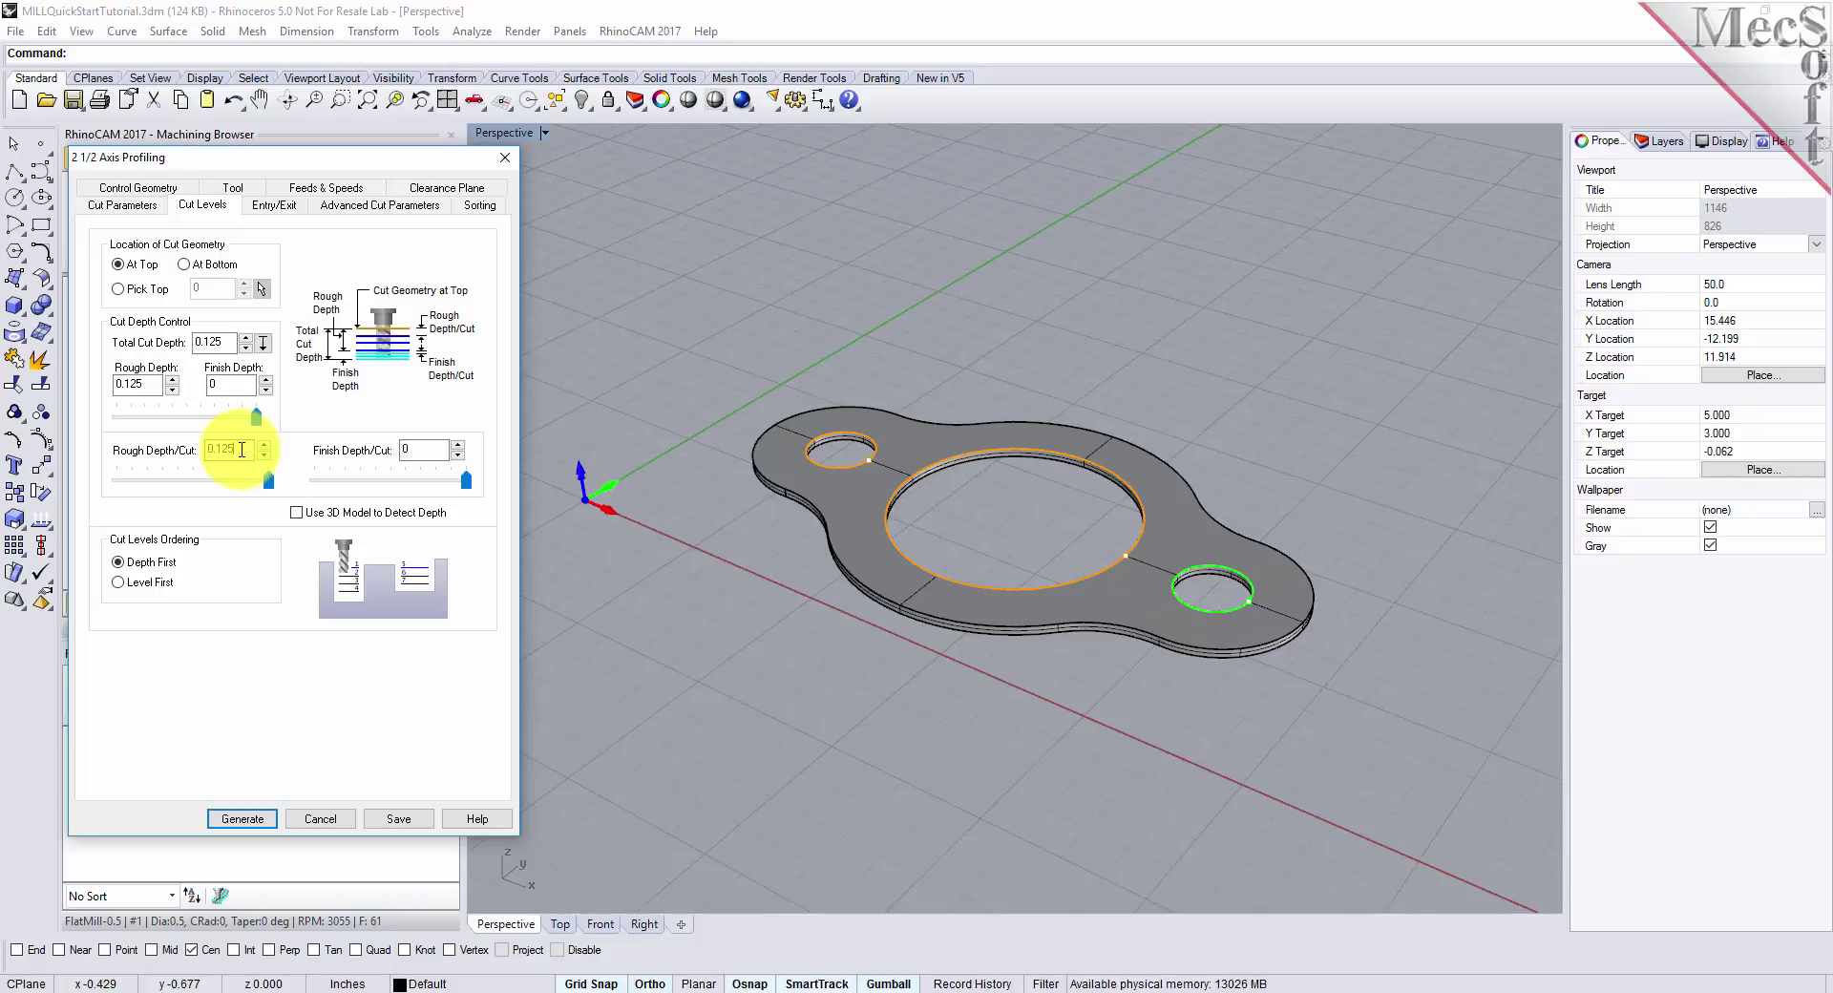
- Set both the entry and exit motions to None and generate the profiling toolpath
click(279, 207)
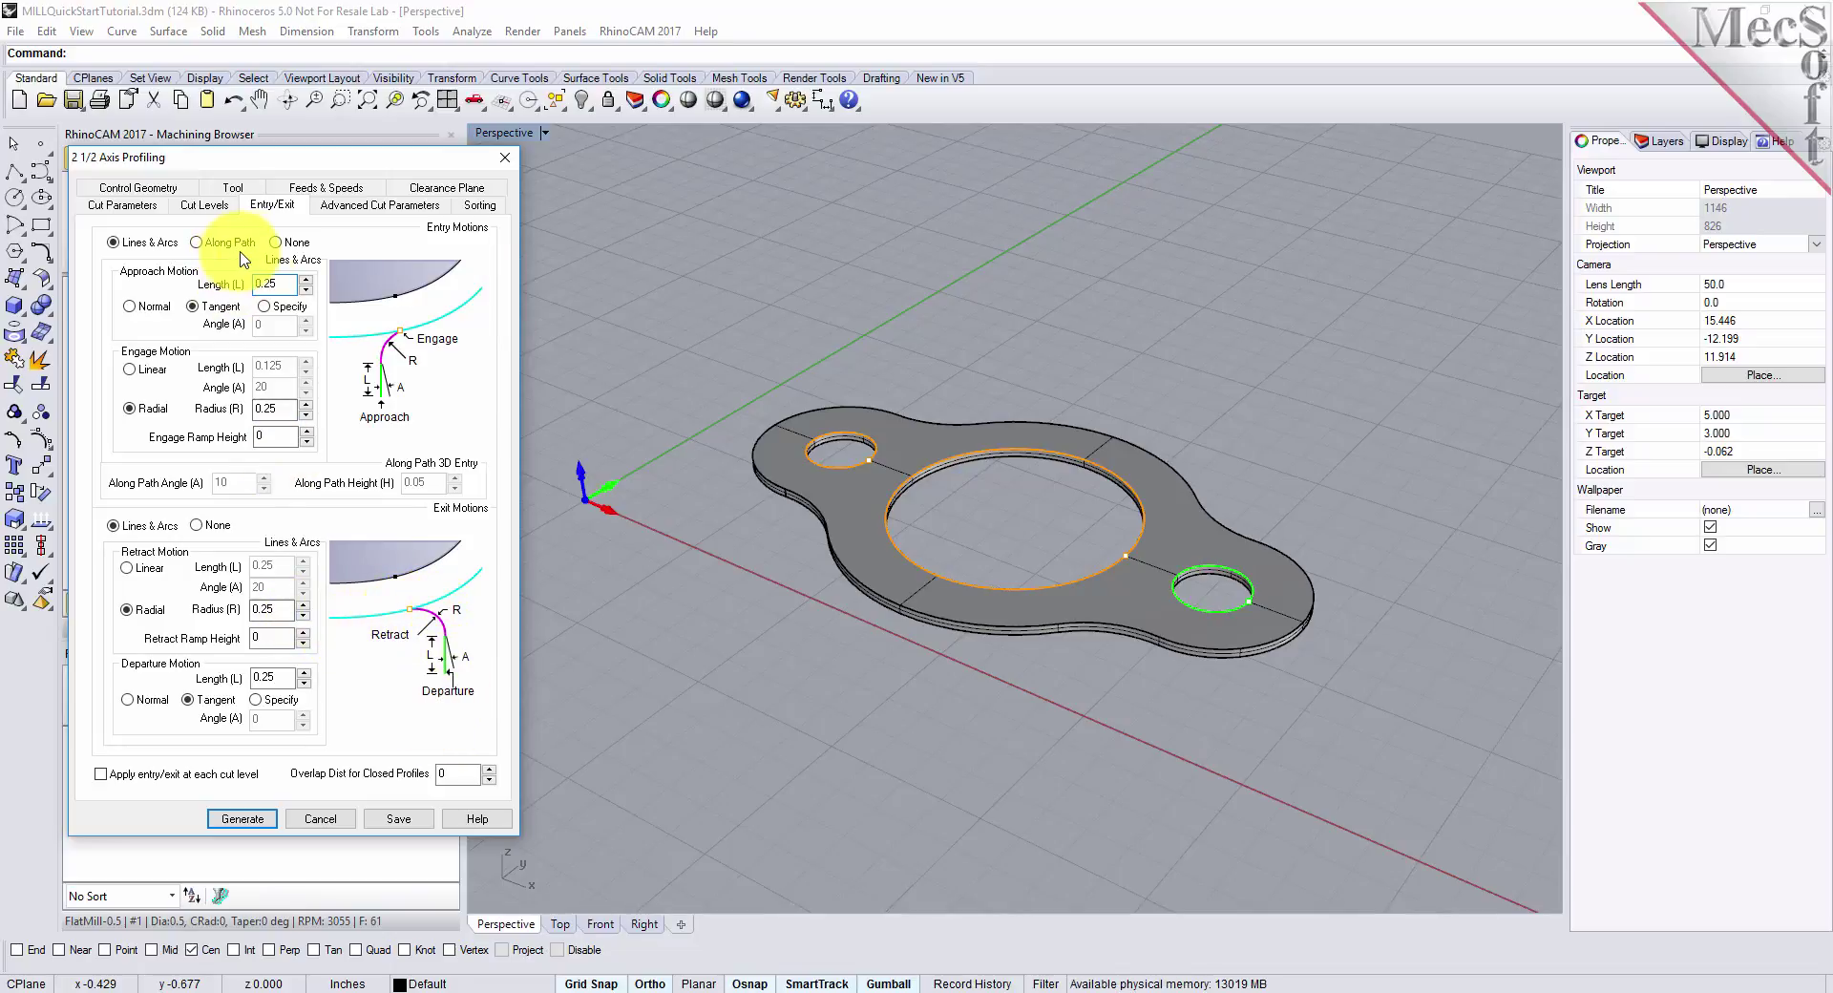
click(275, 243)
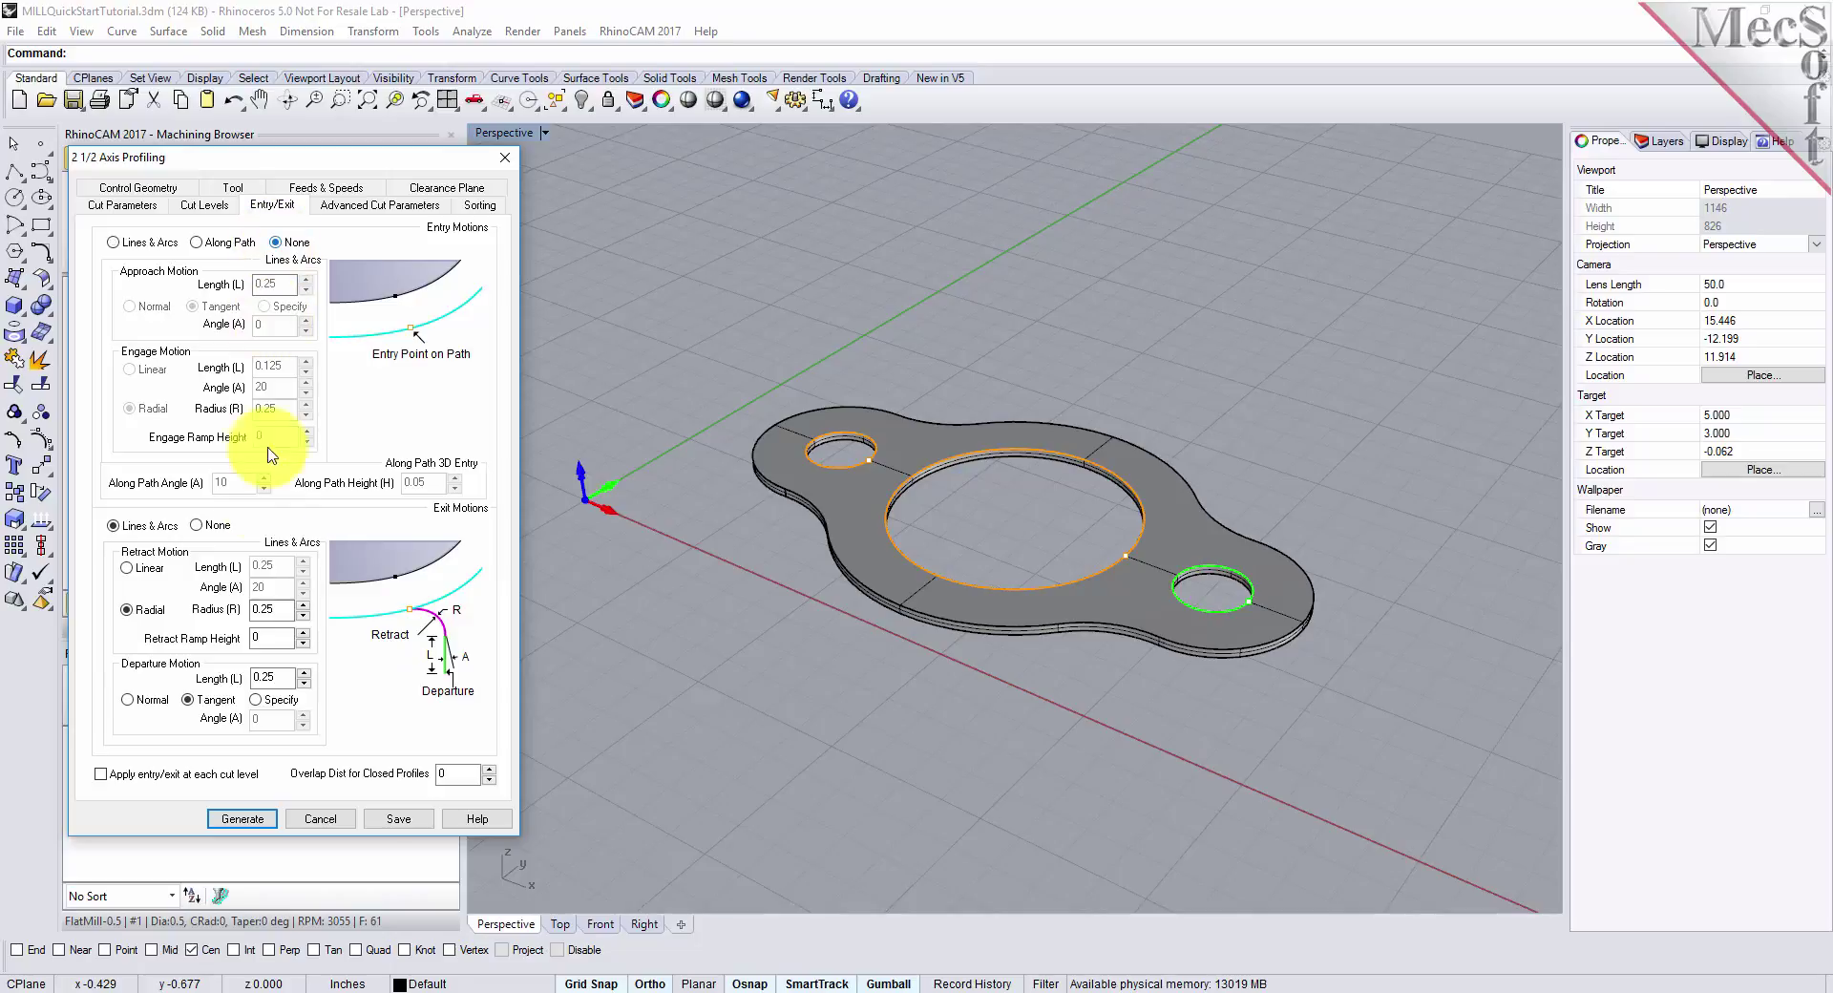
click(198, 526)
click(256, 821)
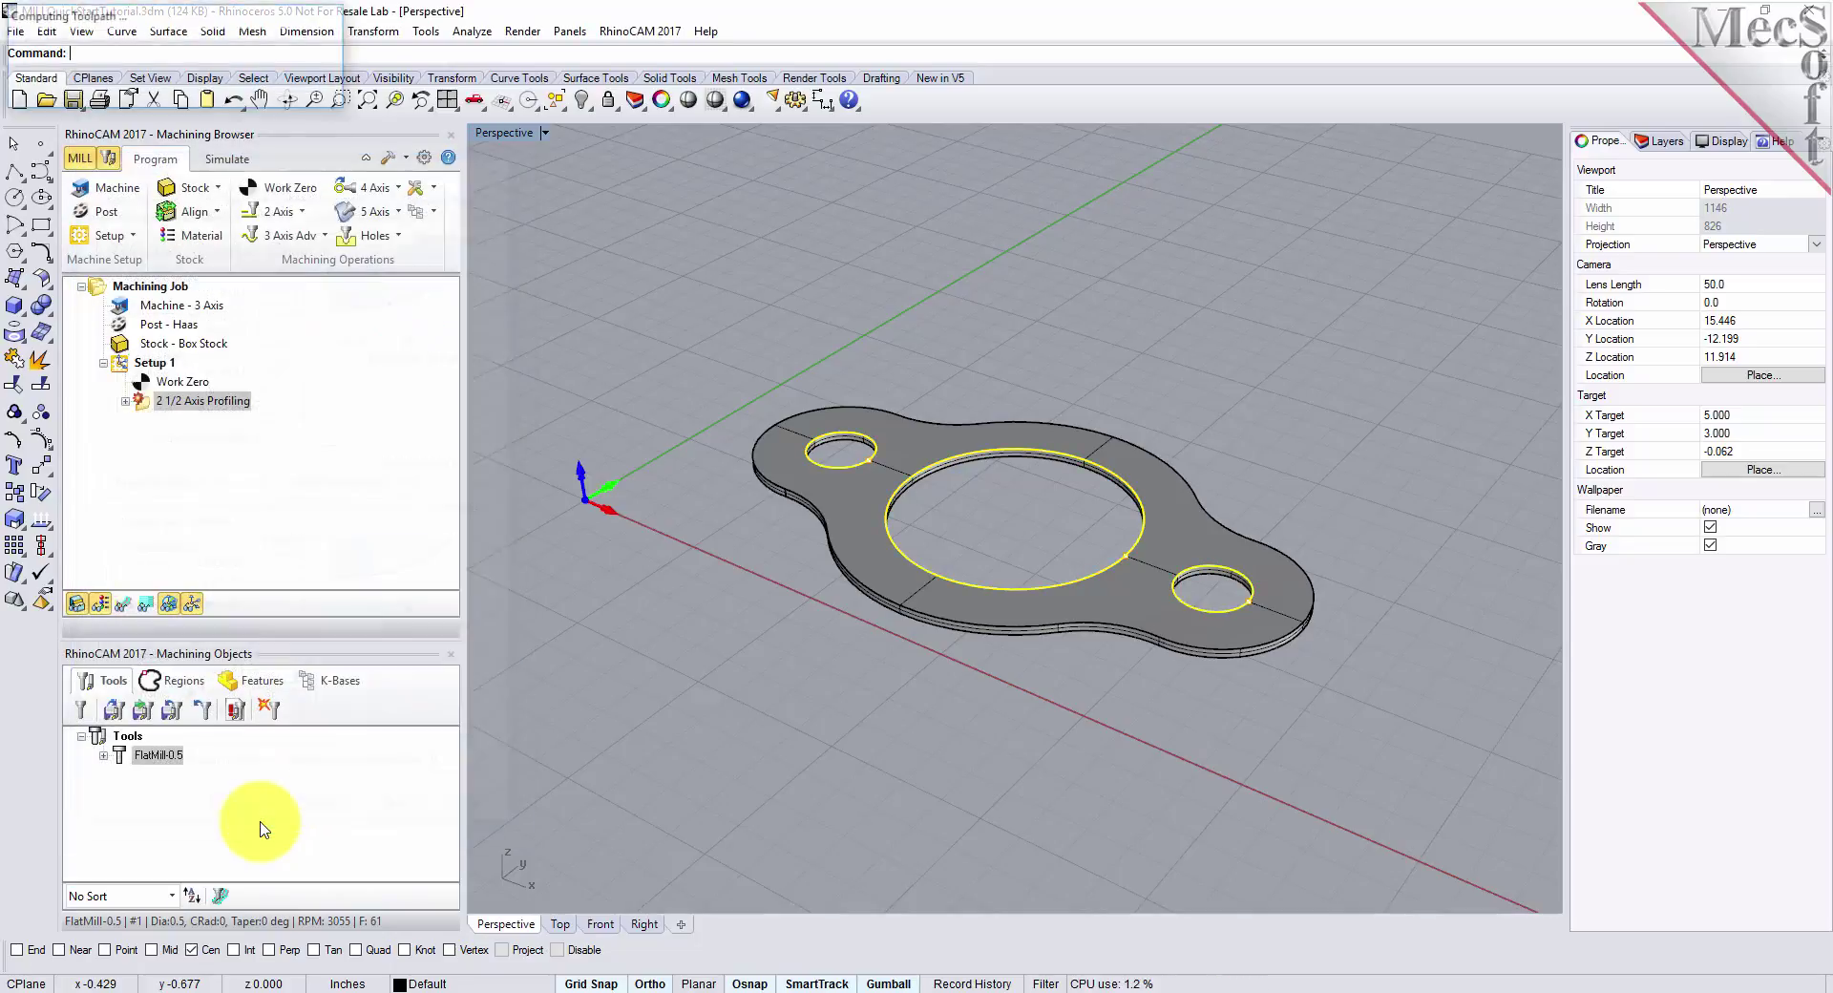
- Select the 2 1/2 Axis Profiling operation in Setup 1 and display its toolpath on the part
click(160, 401)
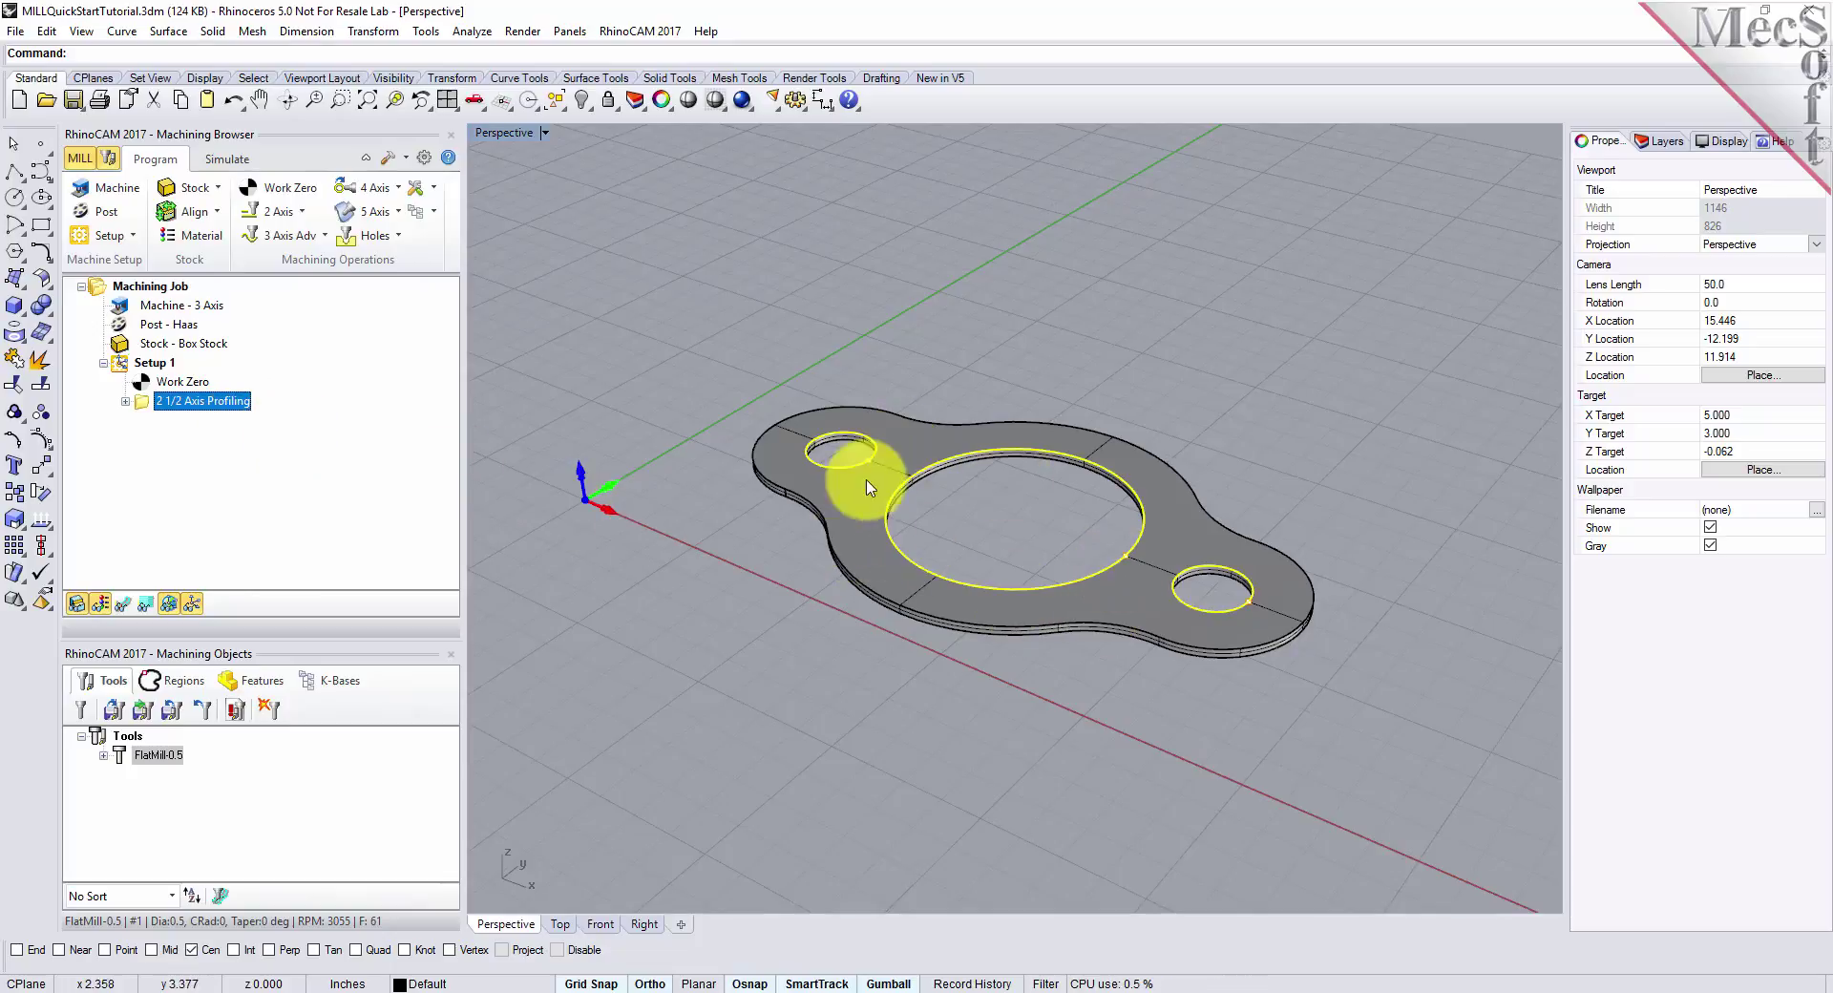
click(124, 604)
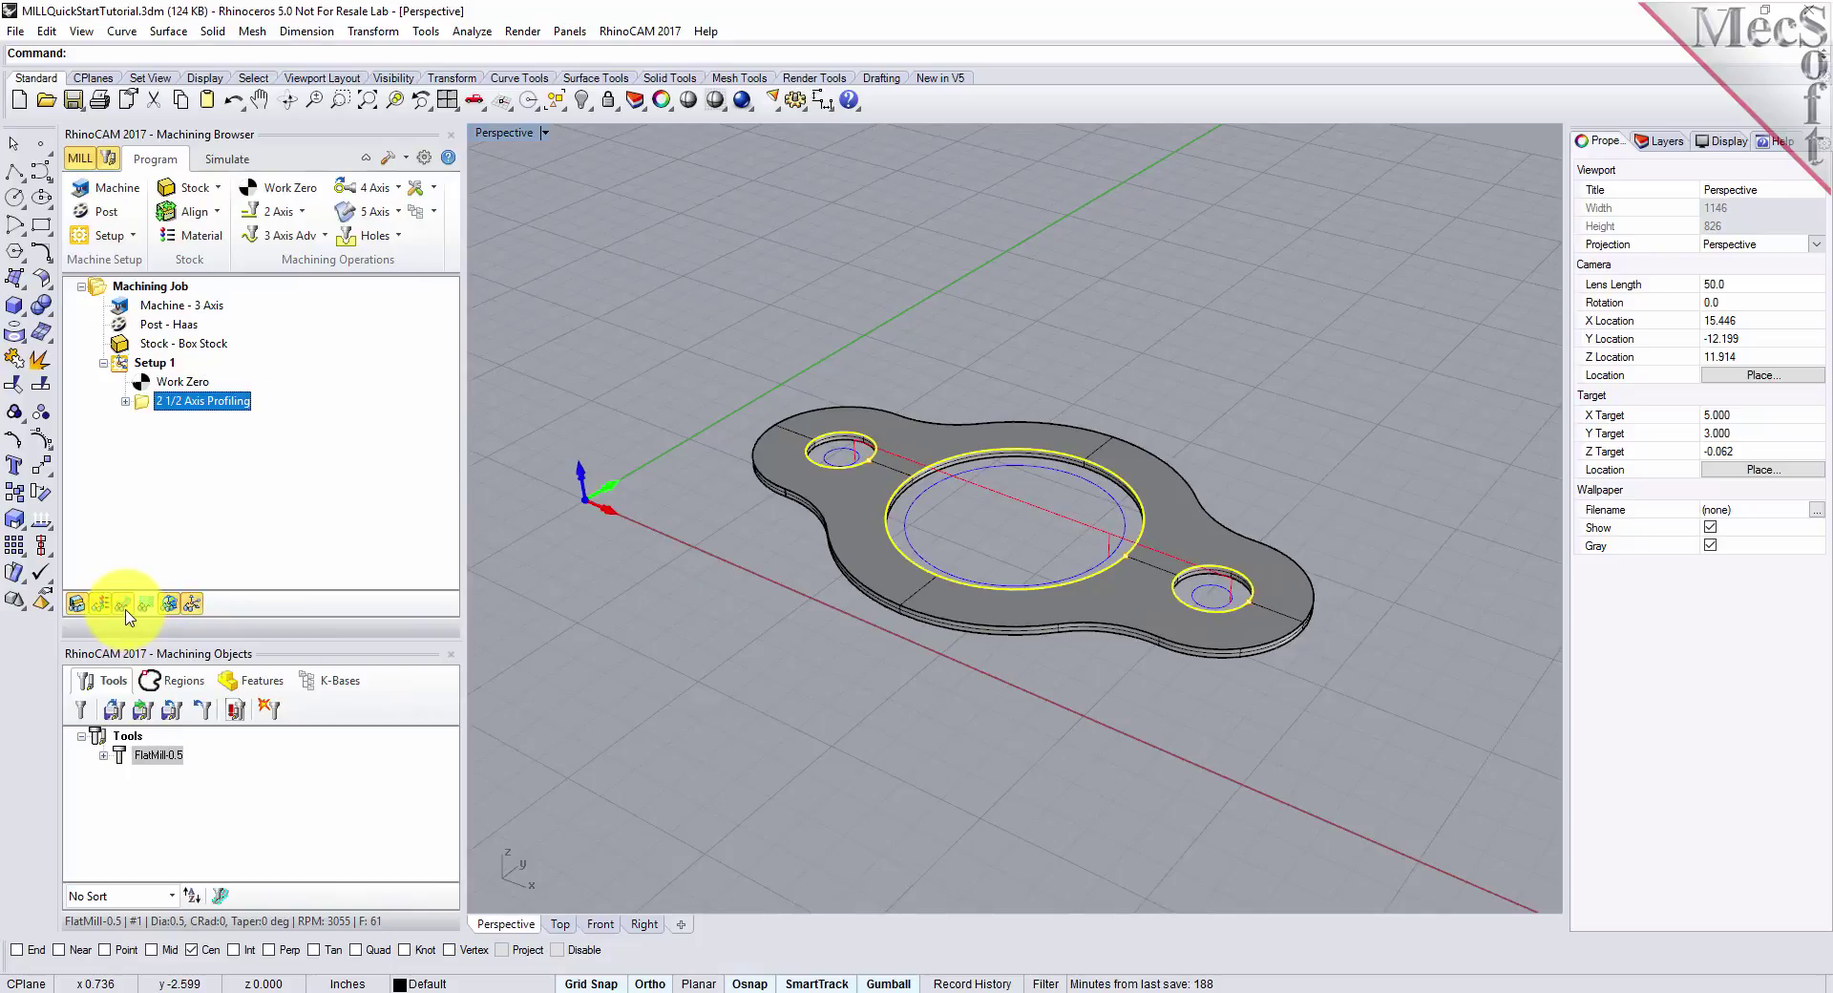
click(125, 609)
click(126, 609)
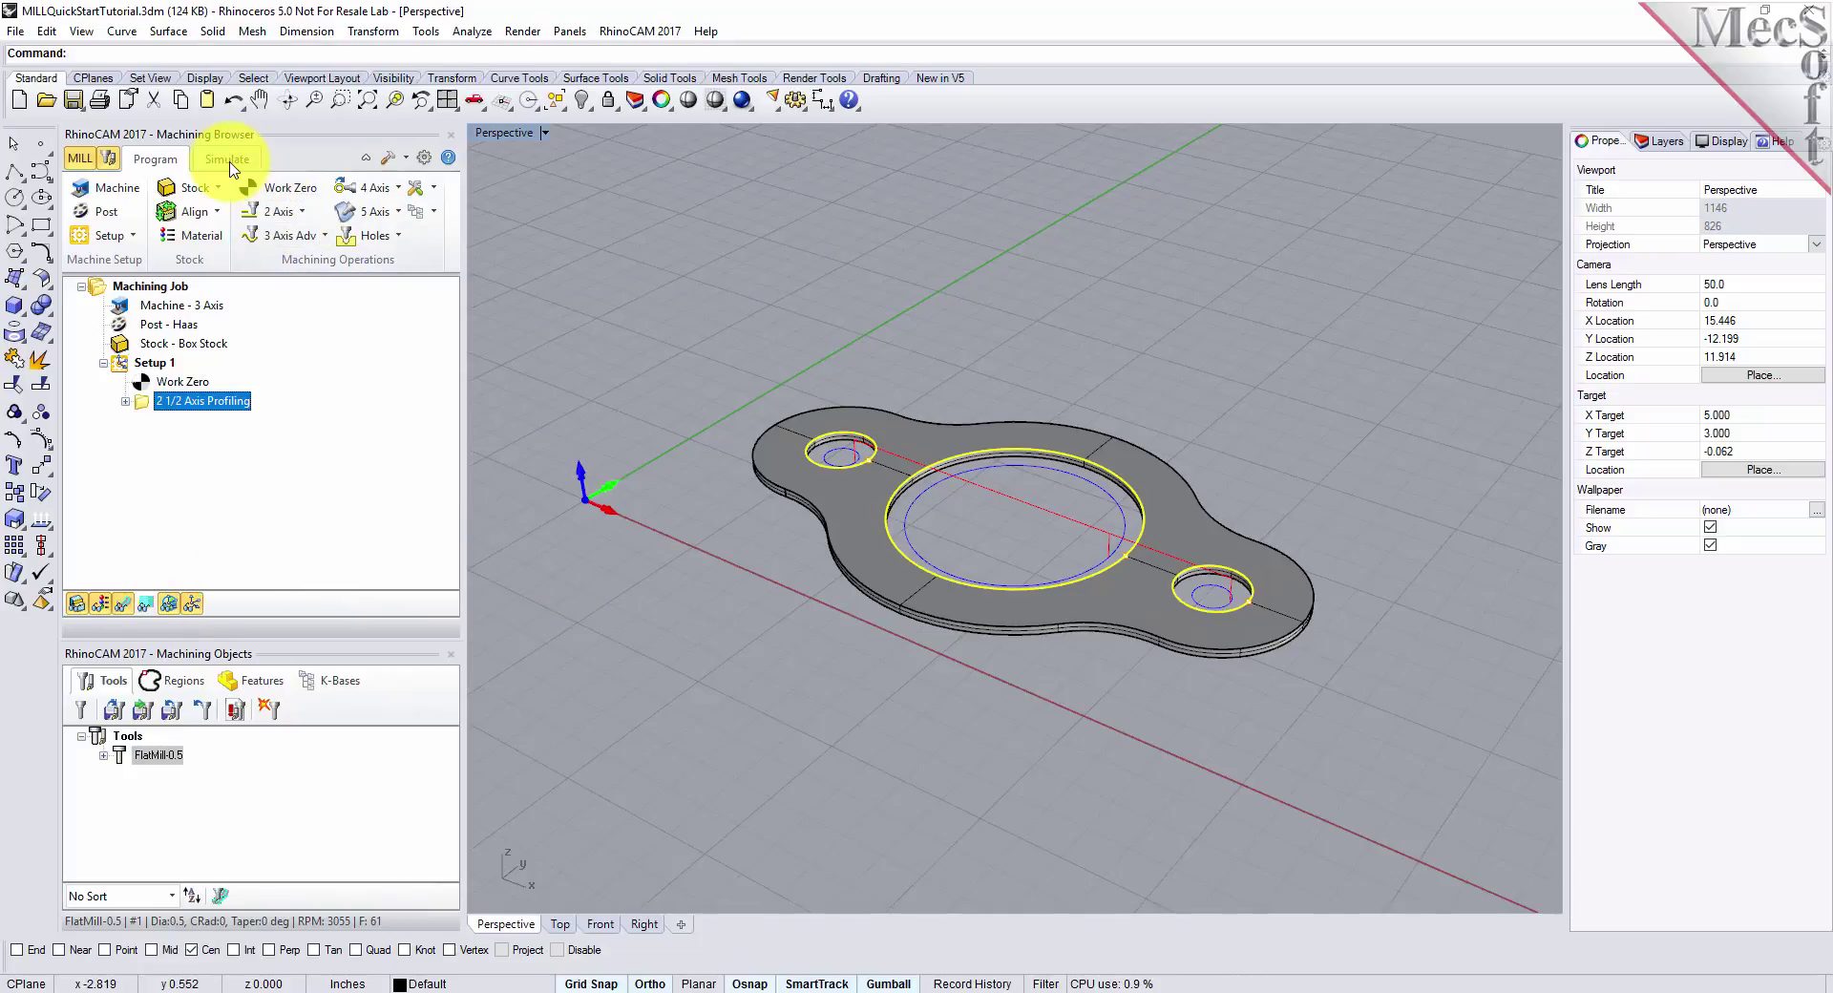
- Slow the simulation speed to its minimum and play the cut material simulation of the profiling operation
click(229, 160)
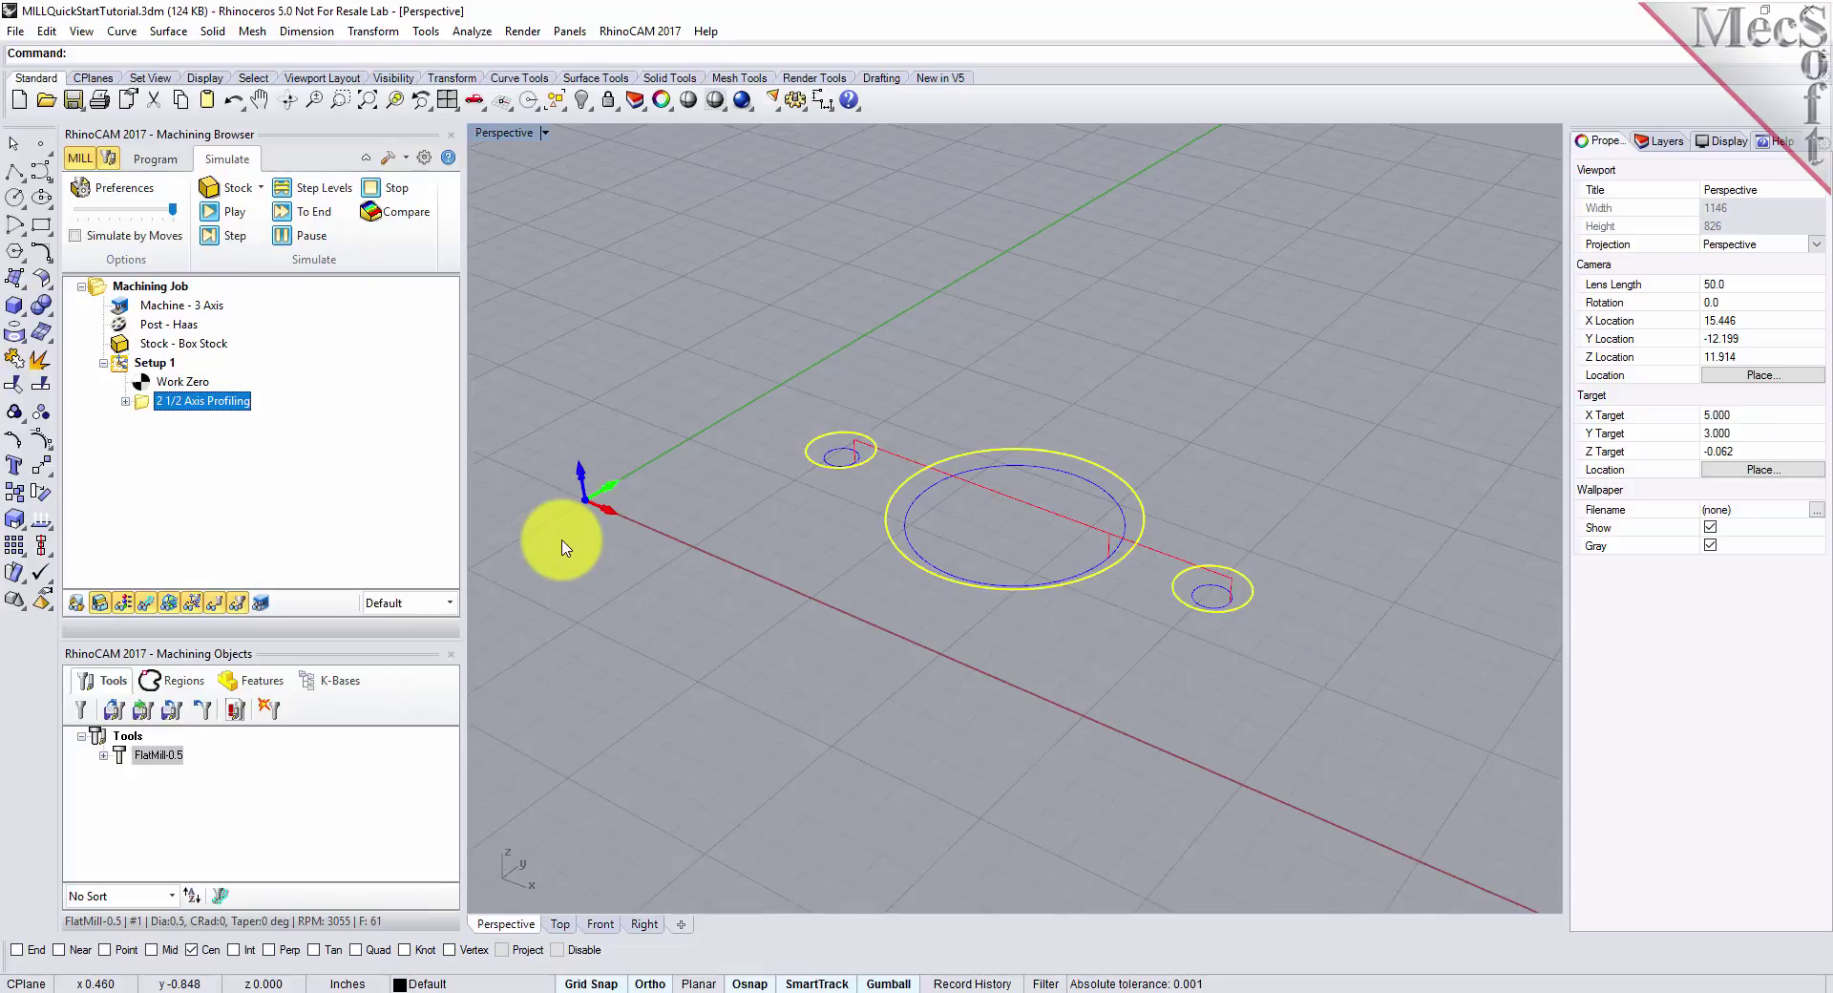
click(76, 237)
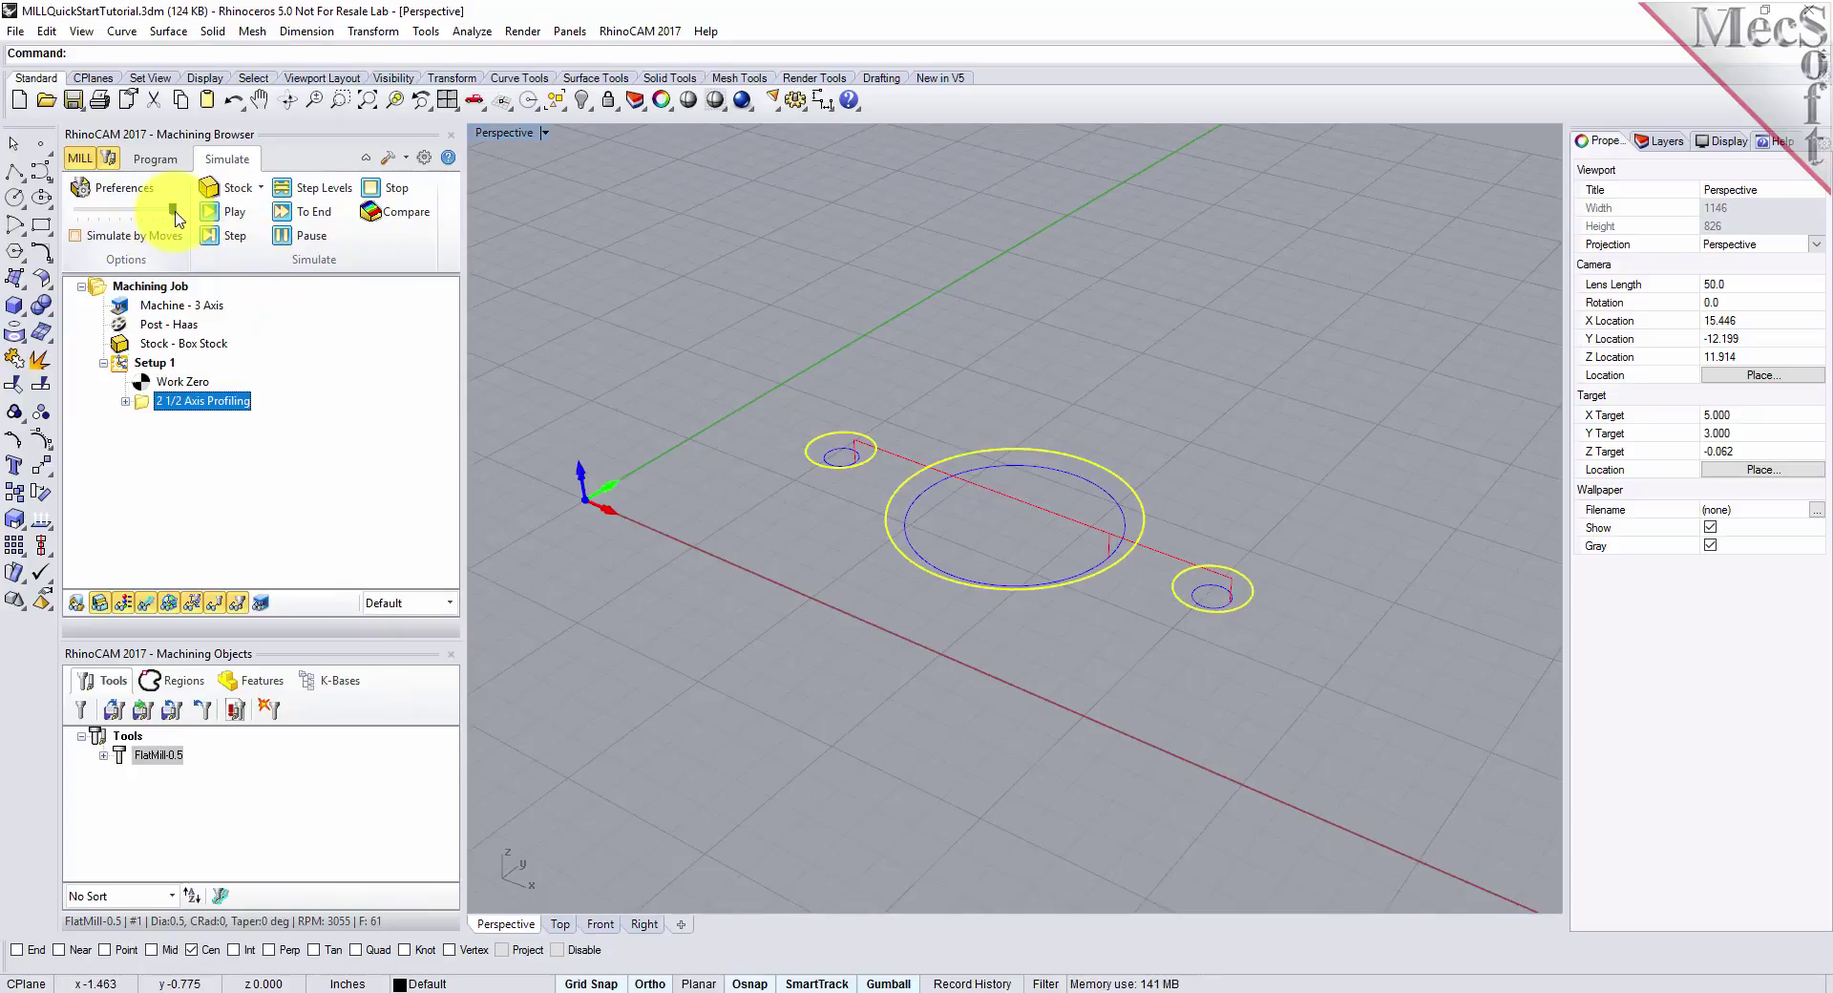
drag(171, 211, 76, 220)
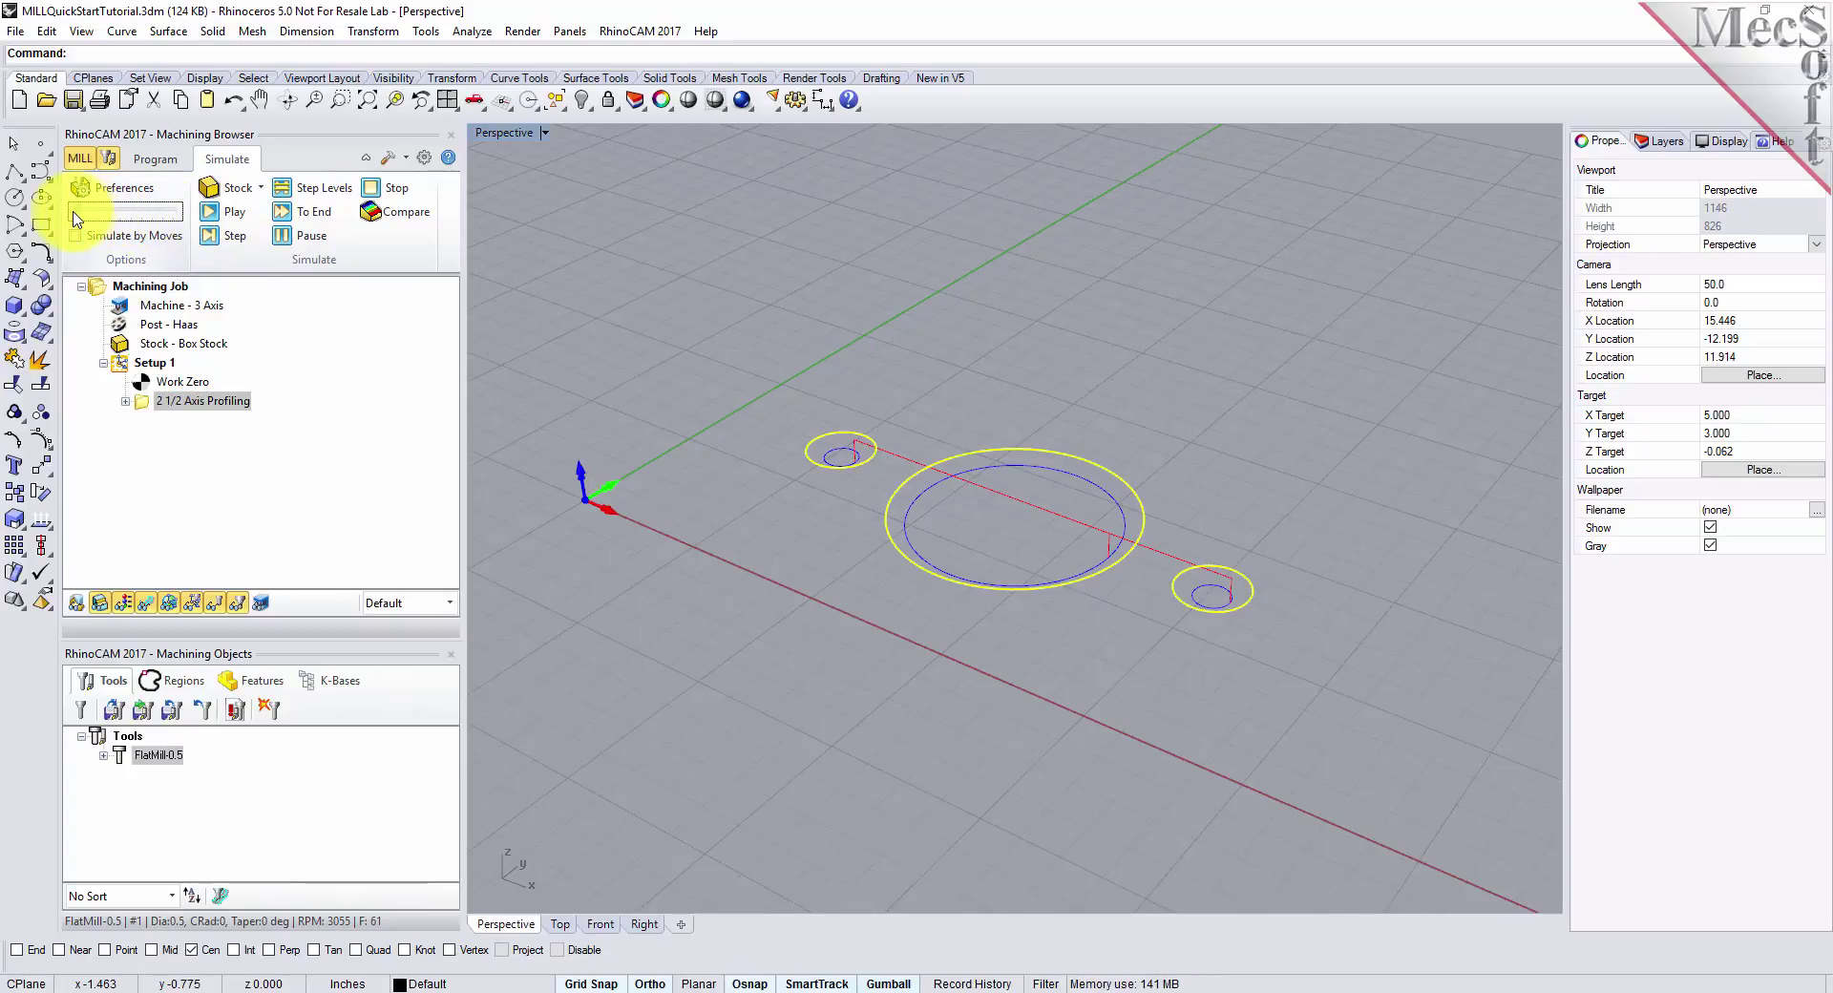
click(235, 212)
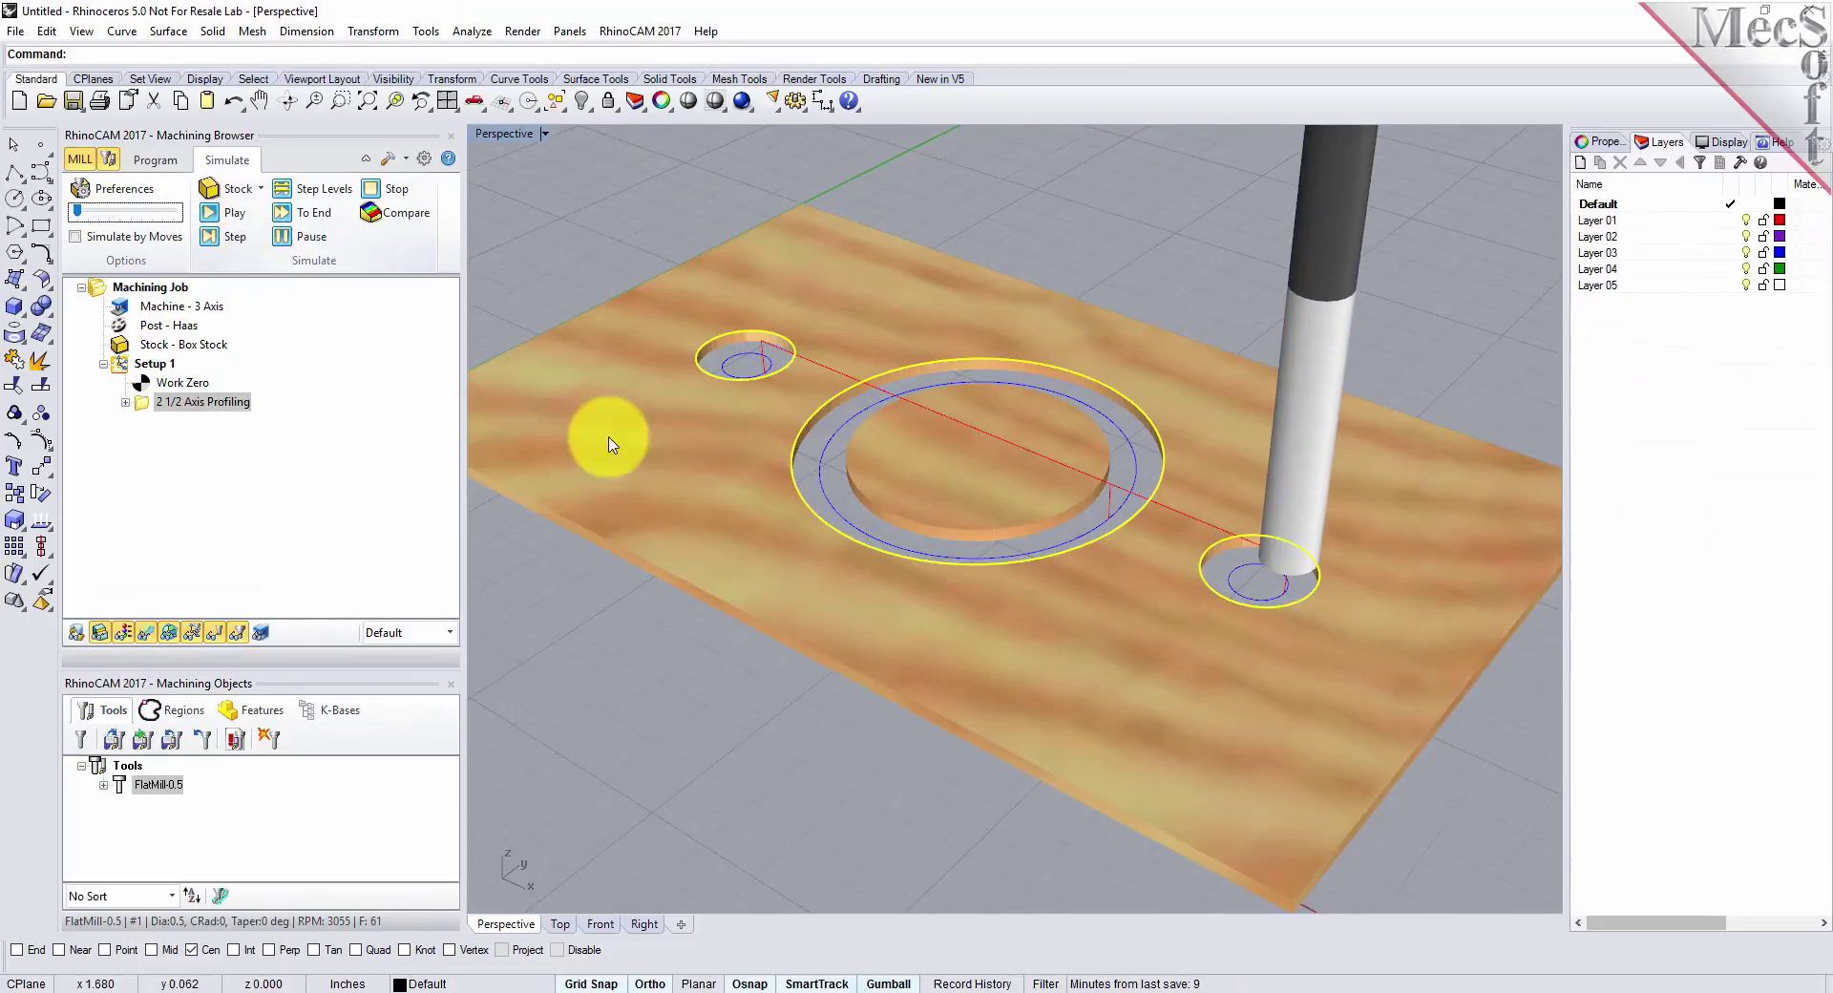
- Replay the profiling simulation and switch off the wood texture display on the simulated stock
mouse_move(1268, 557)
right_down()
mouse_move(1072, 556)
mouse_move(1212, 564)
mouse_move(1265, 544)
right_up()
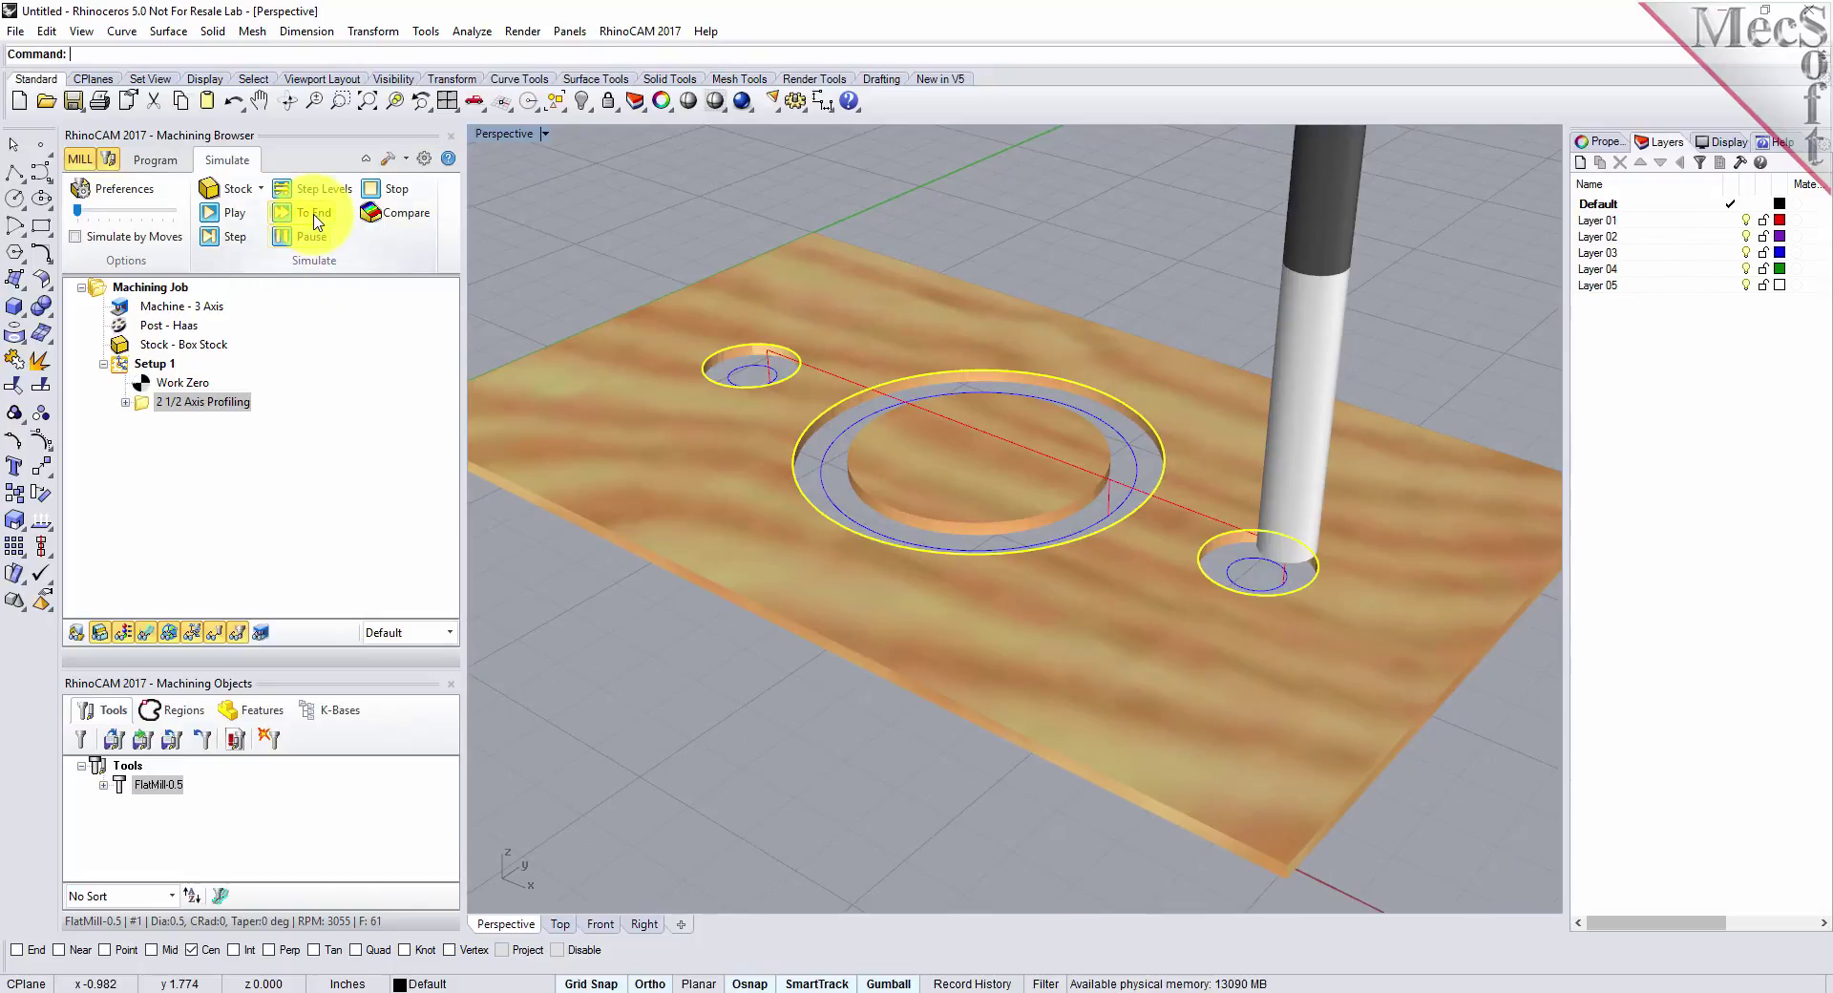
click(232, 212)
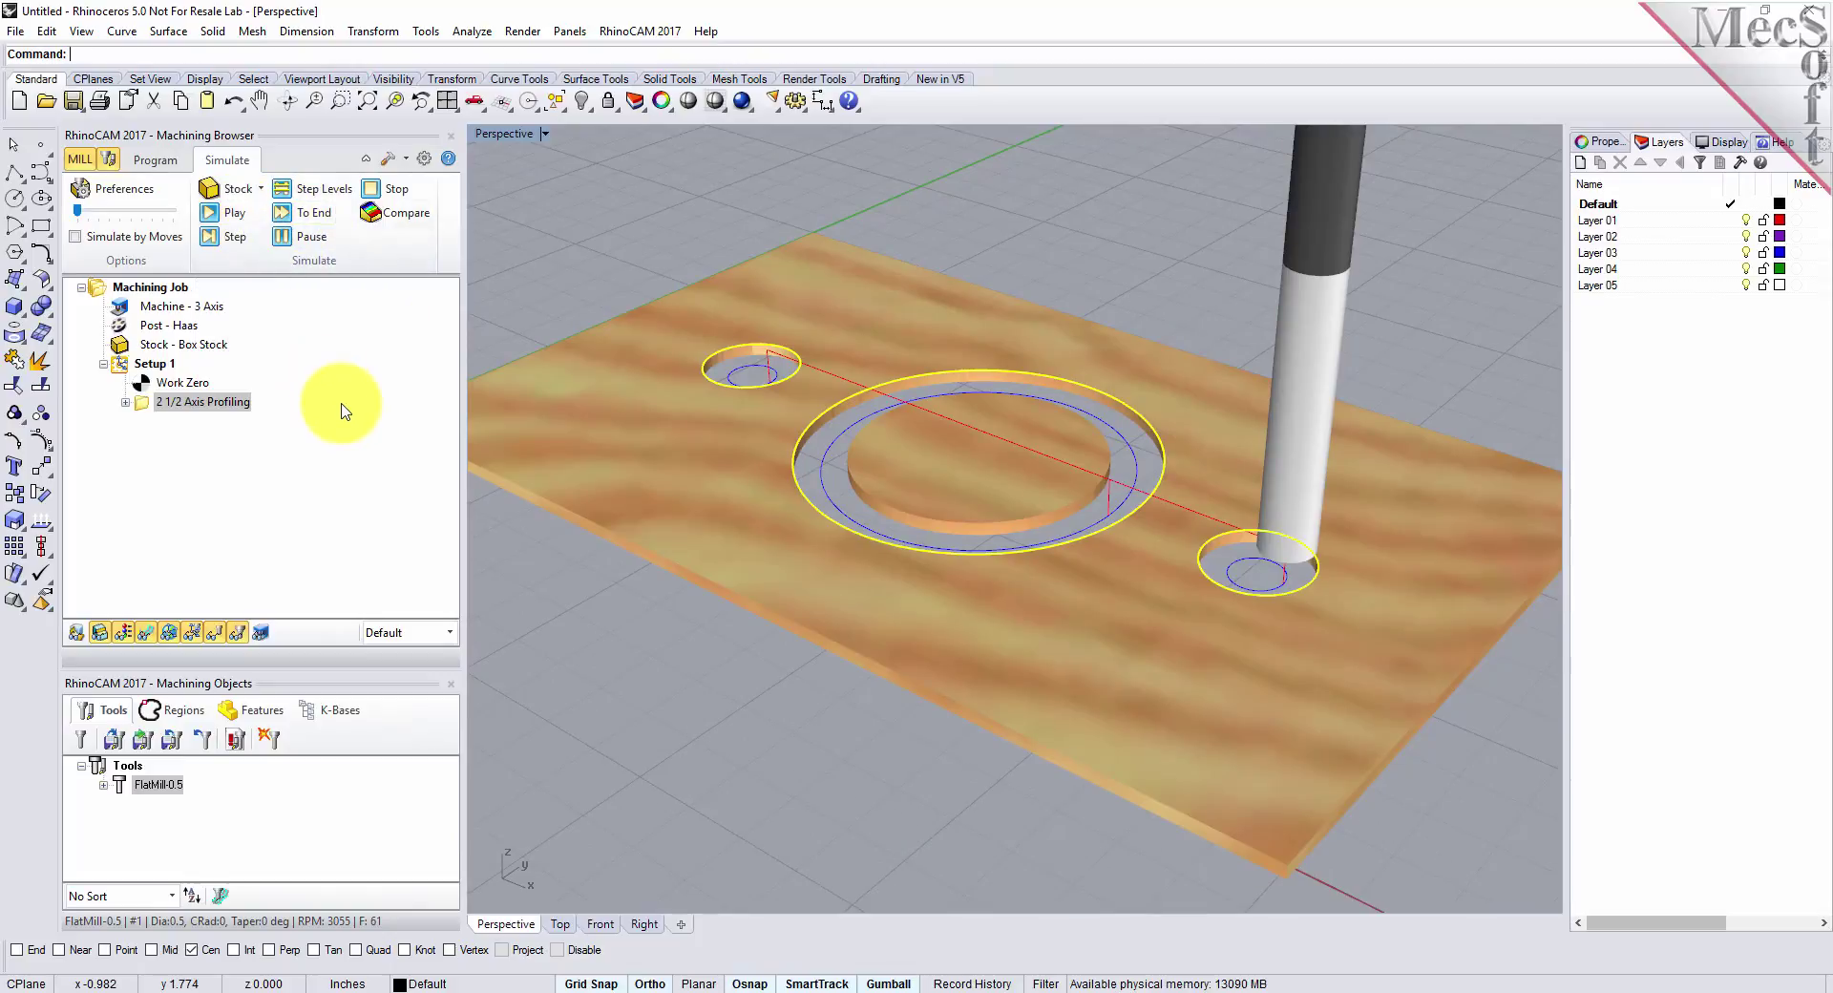
click(126, 634)
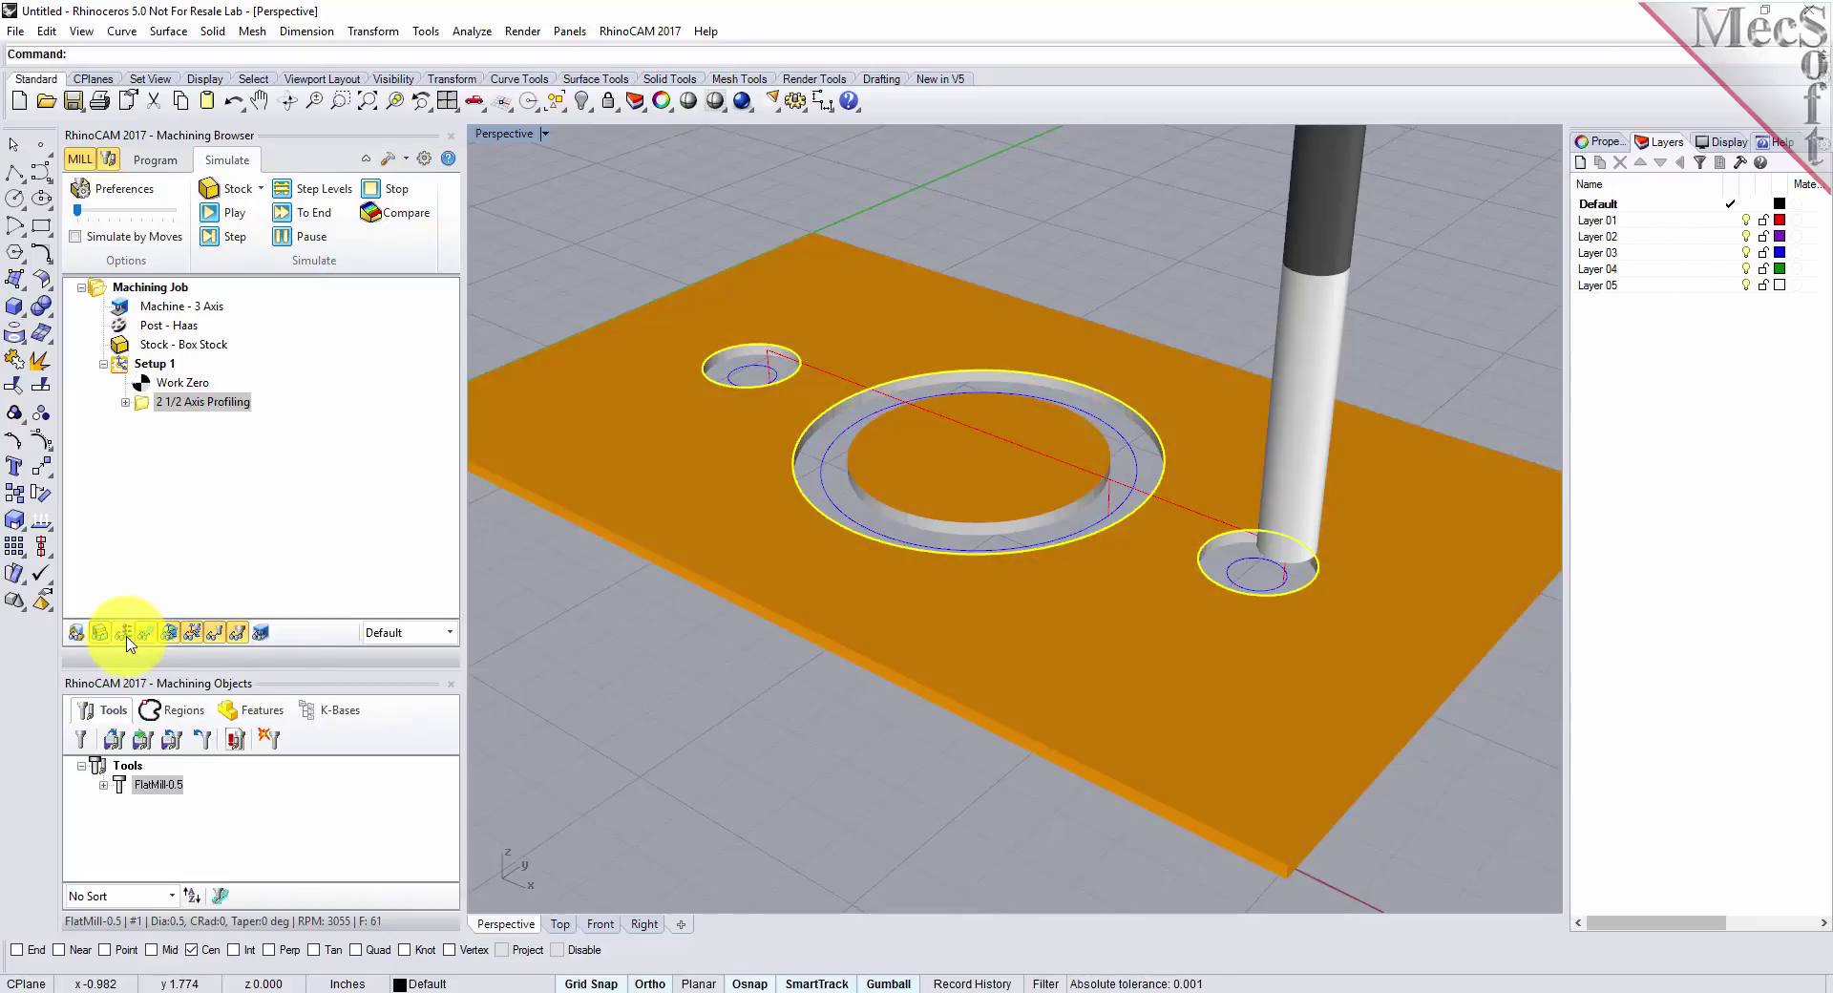
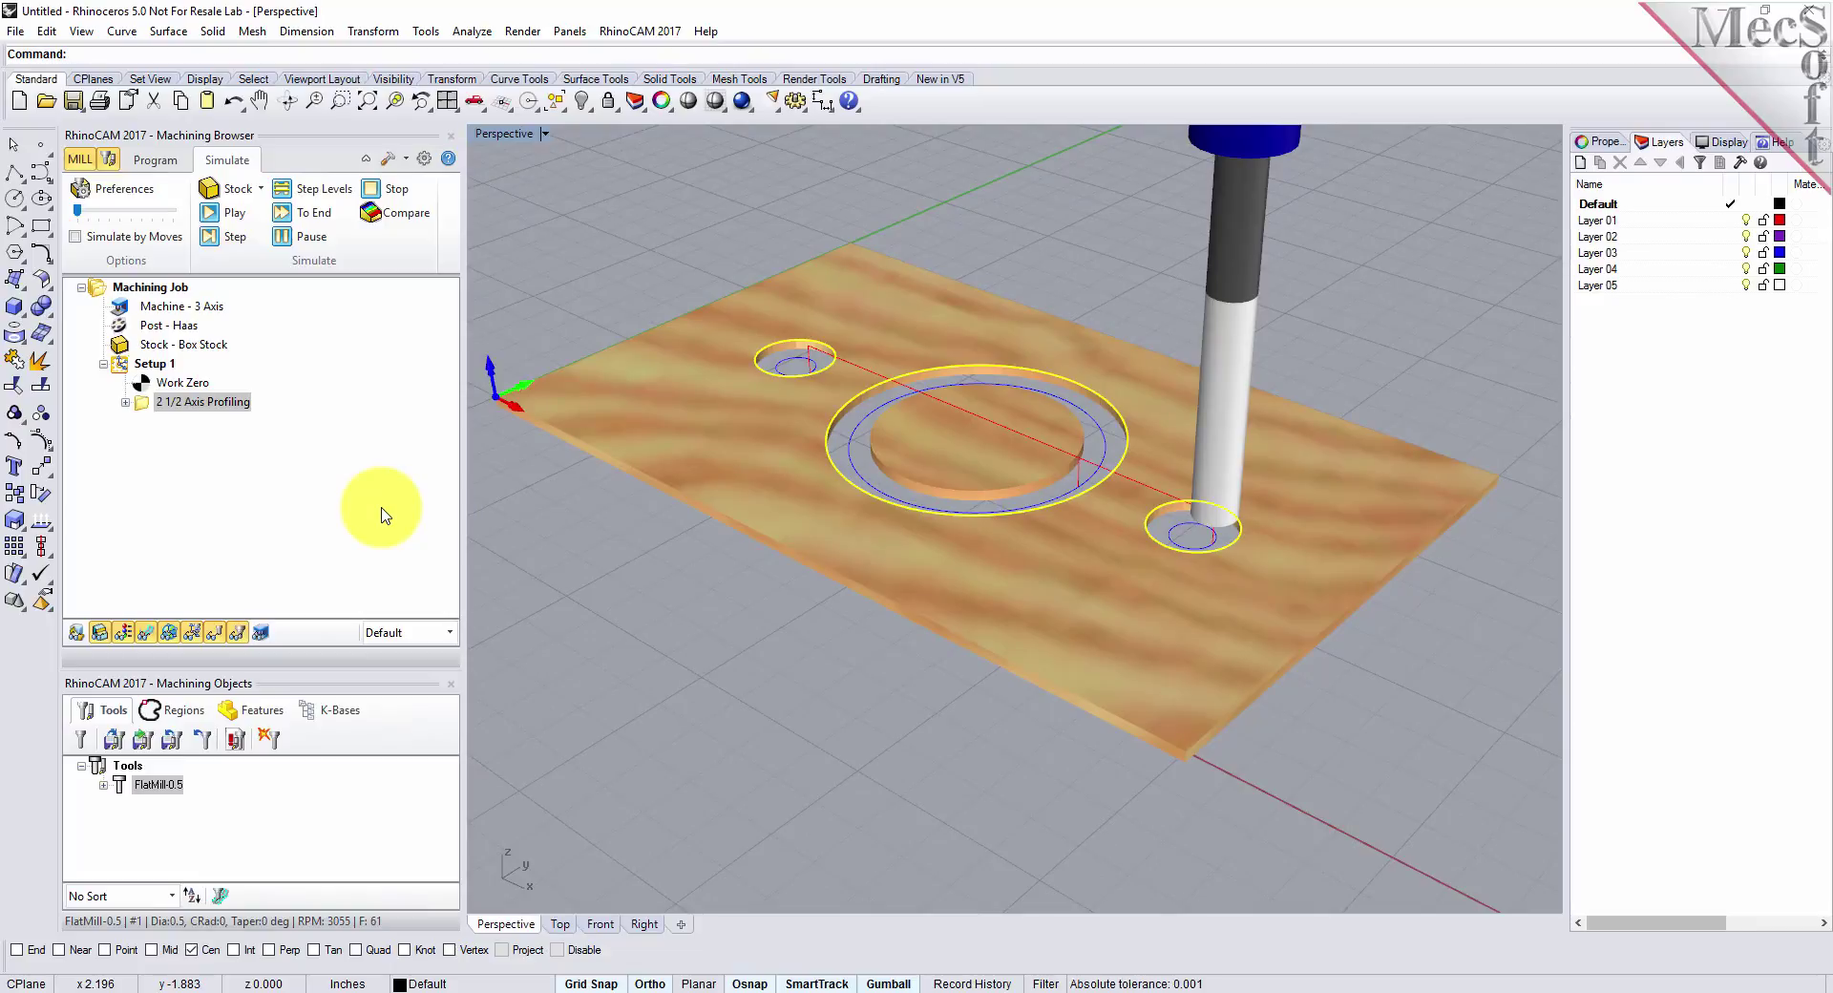
- Copy the 2 1/2 Axis Profiling operation and paste the duplicate below it in Setup 1
click(160, 162)
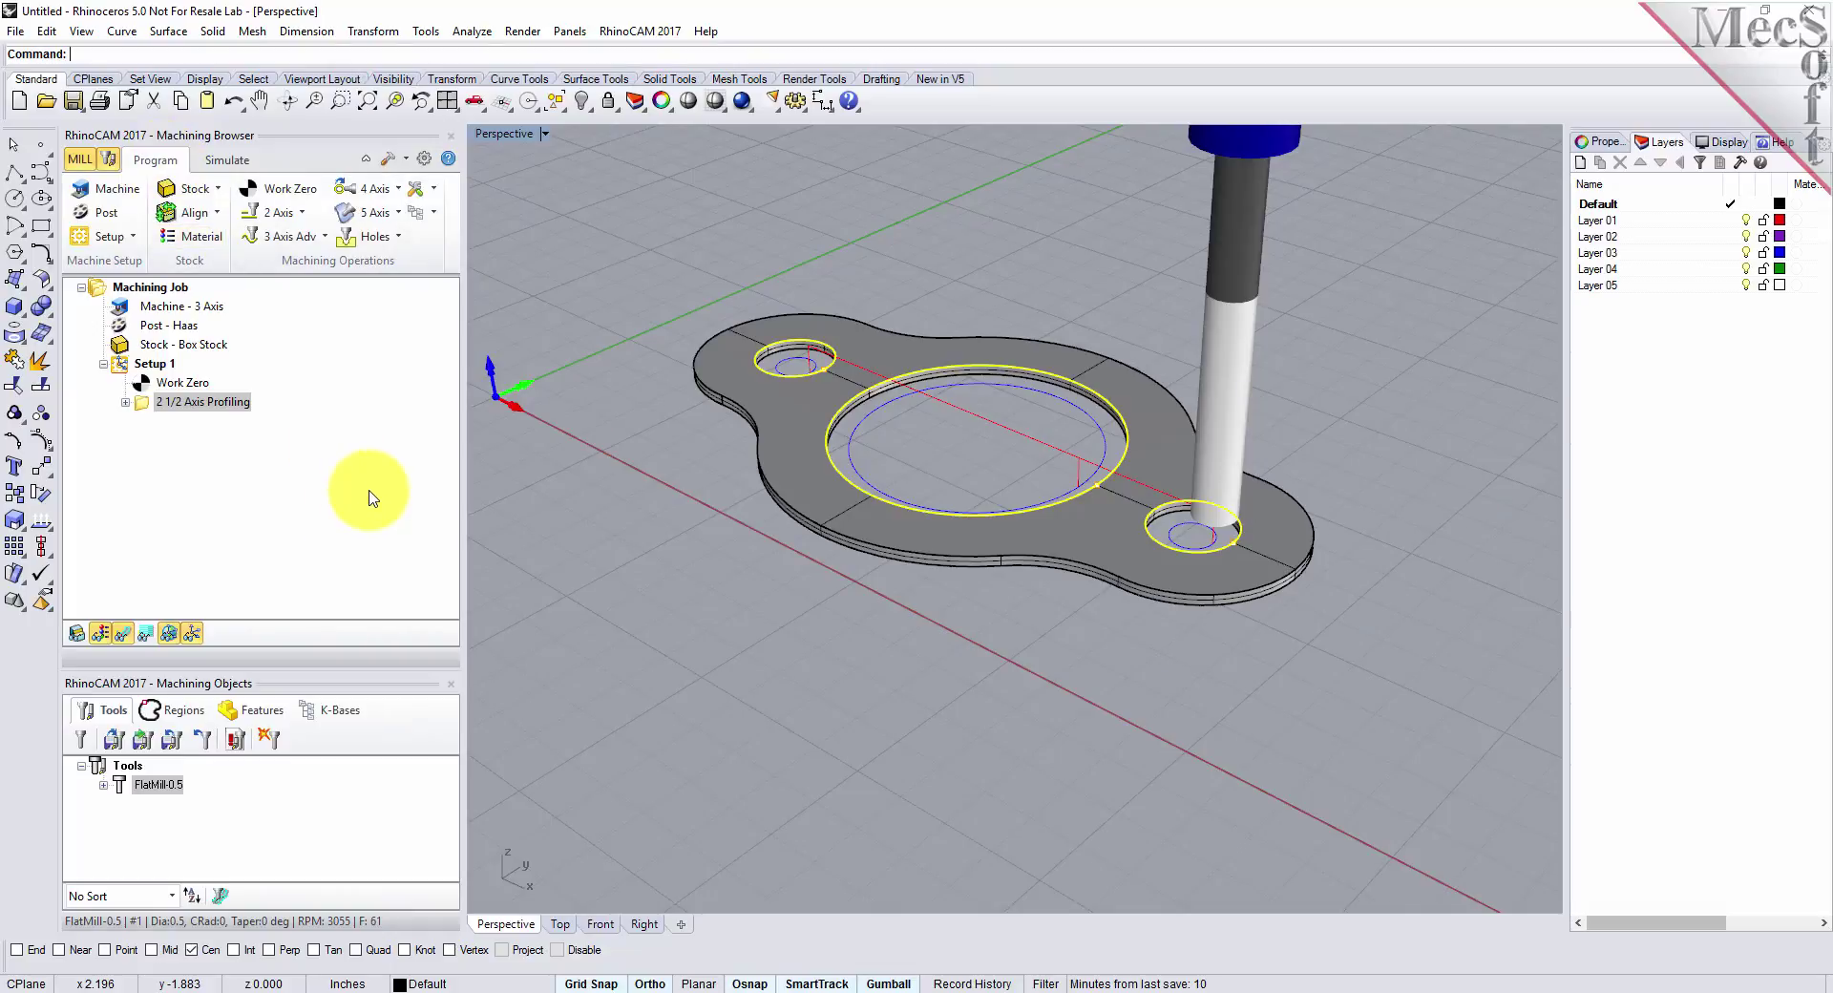
click(143, 409)
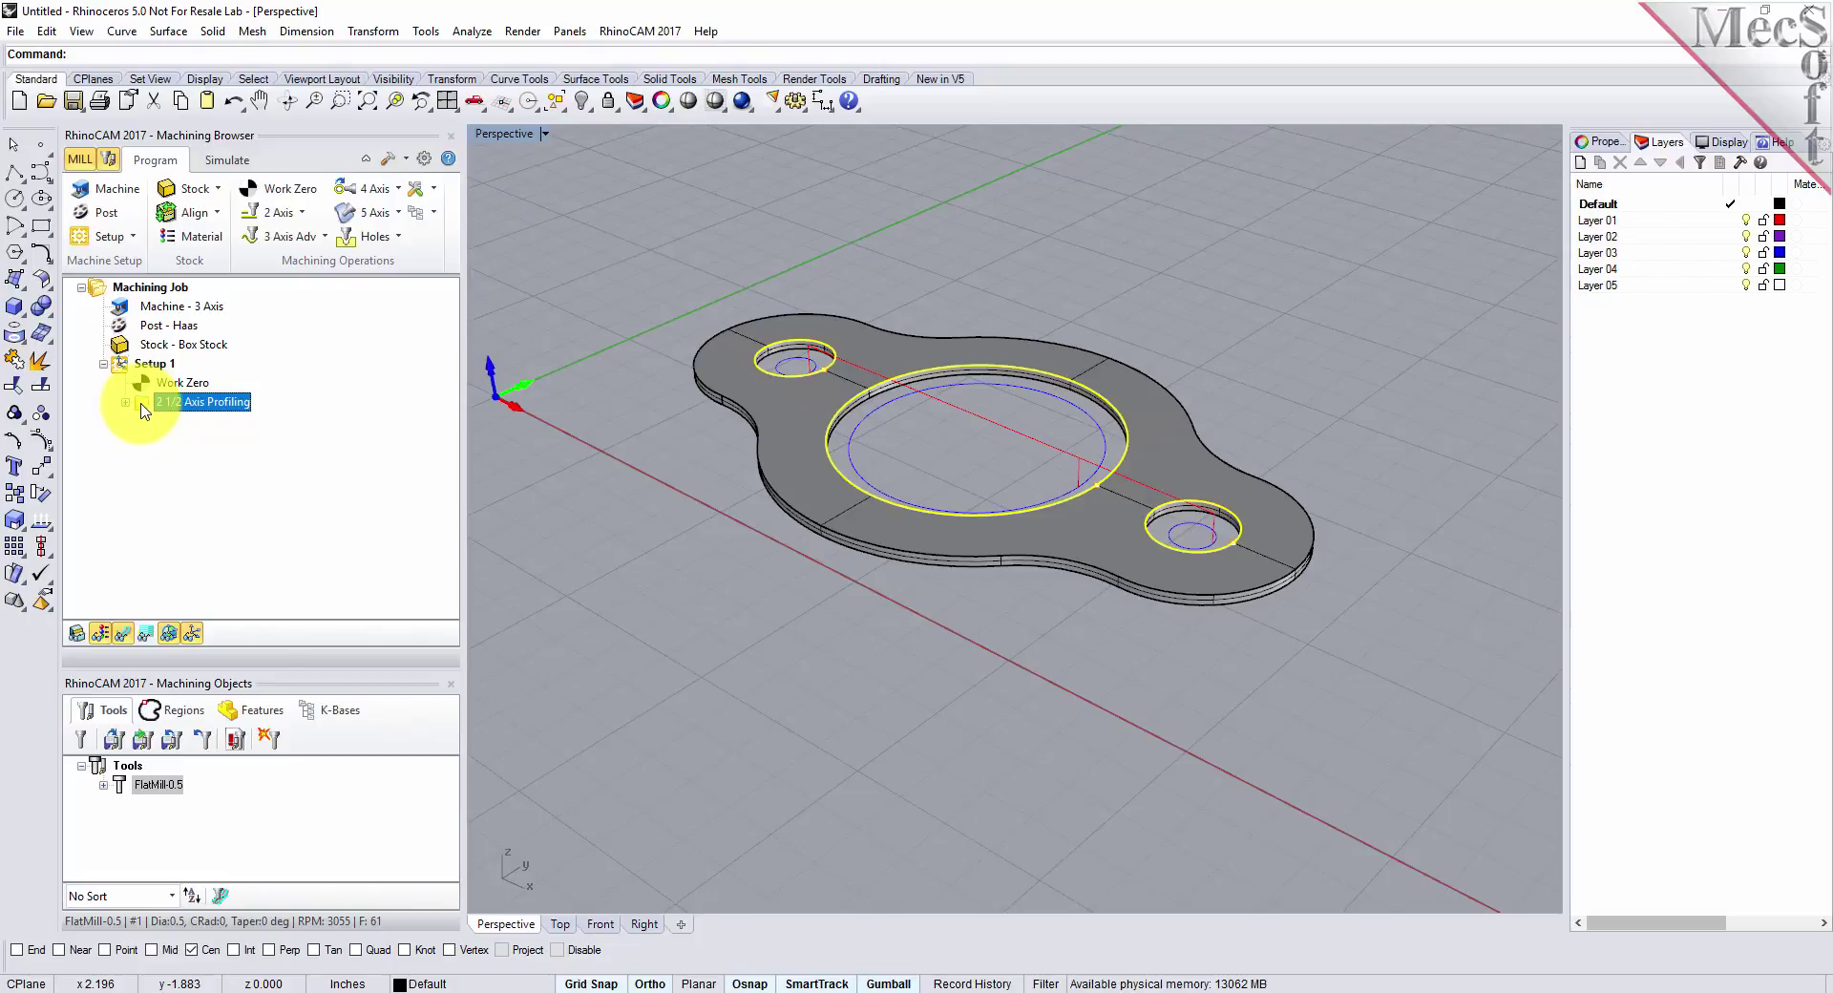
right_click(143, 410)
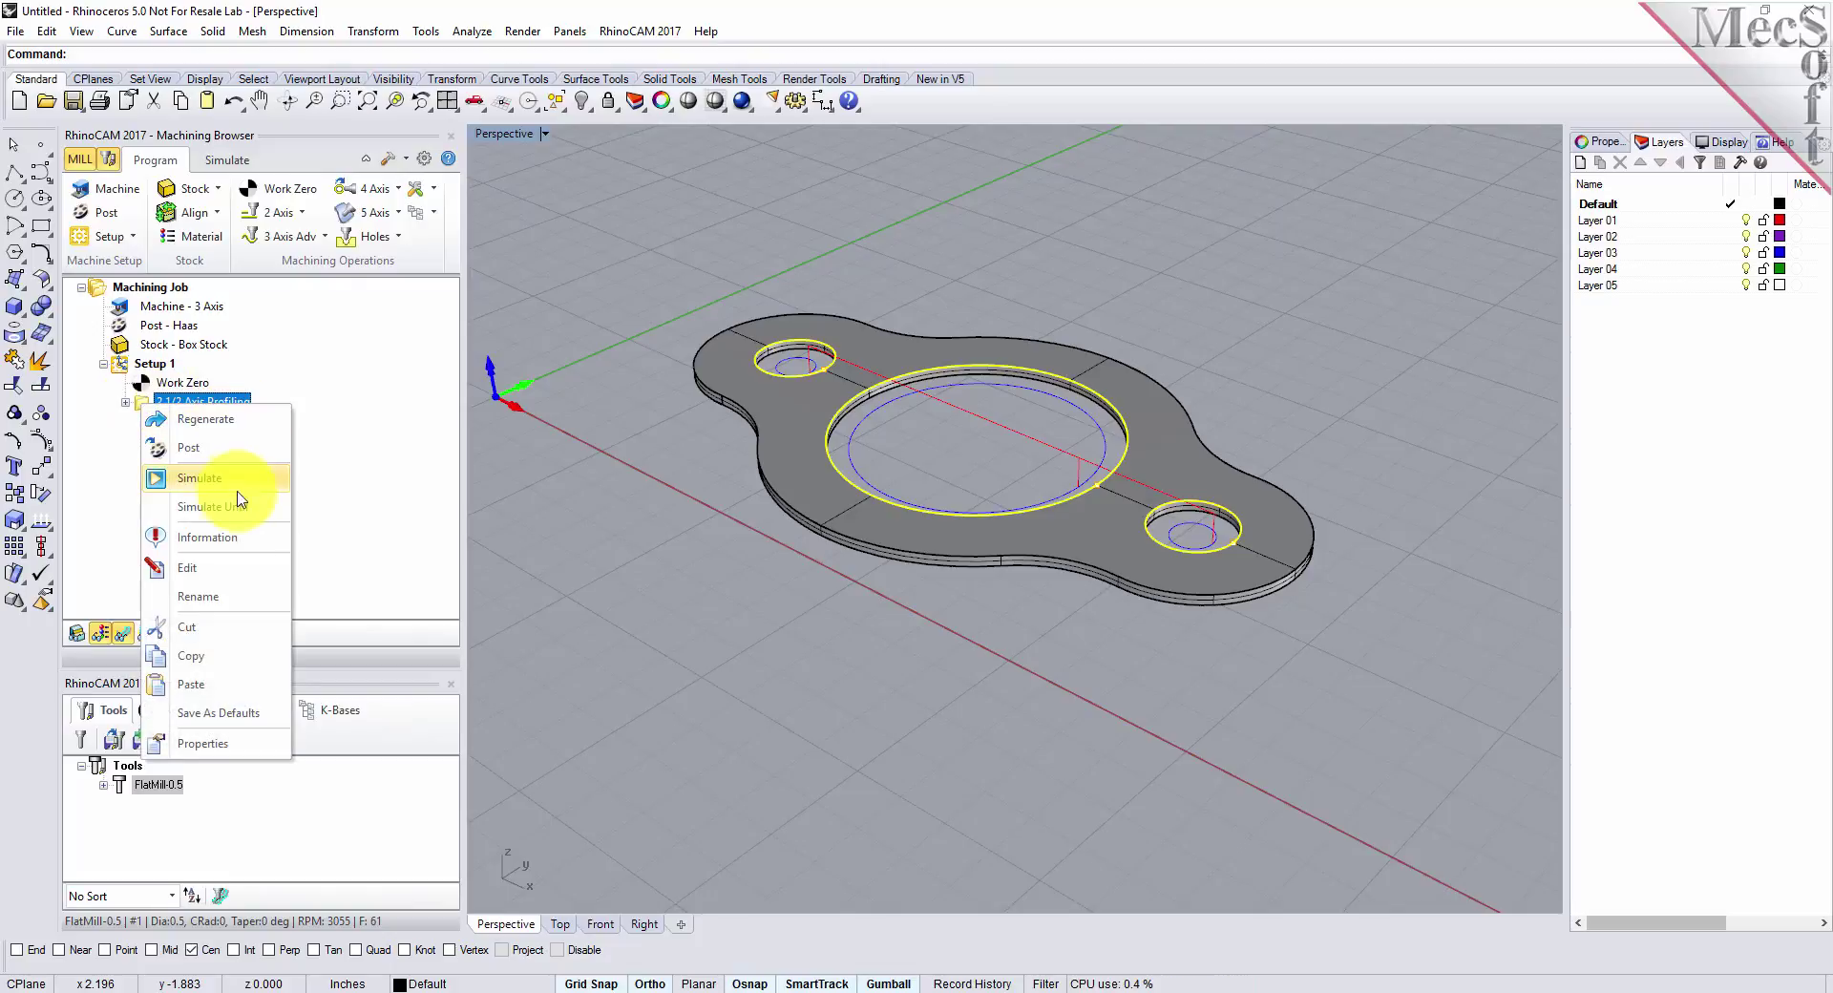
click(232, 659)
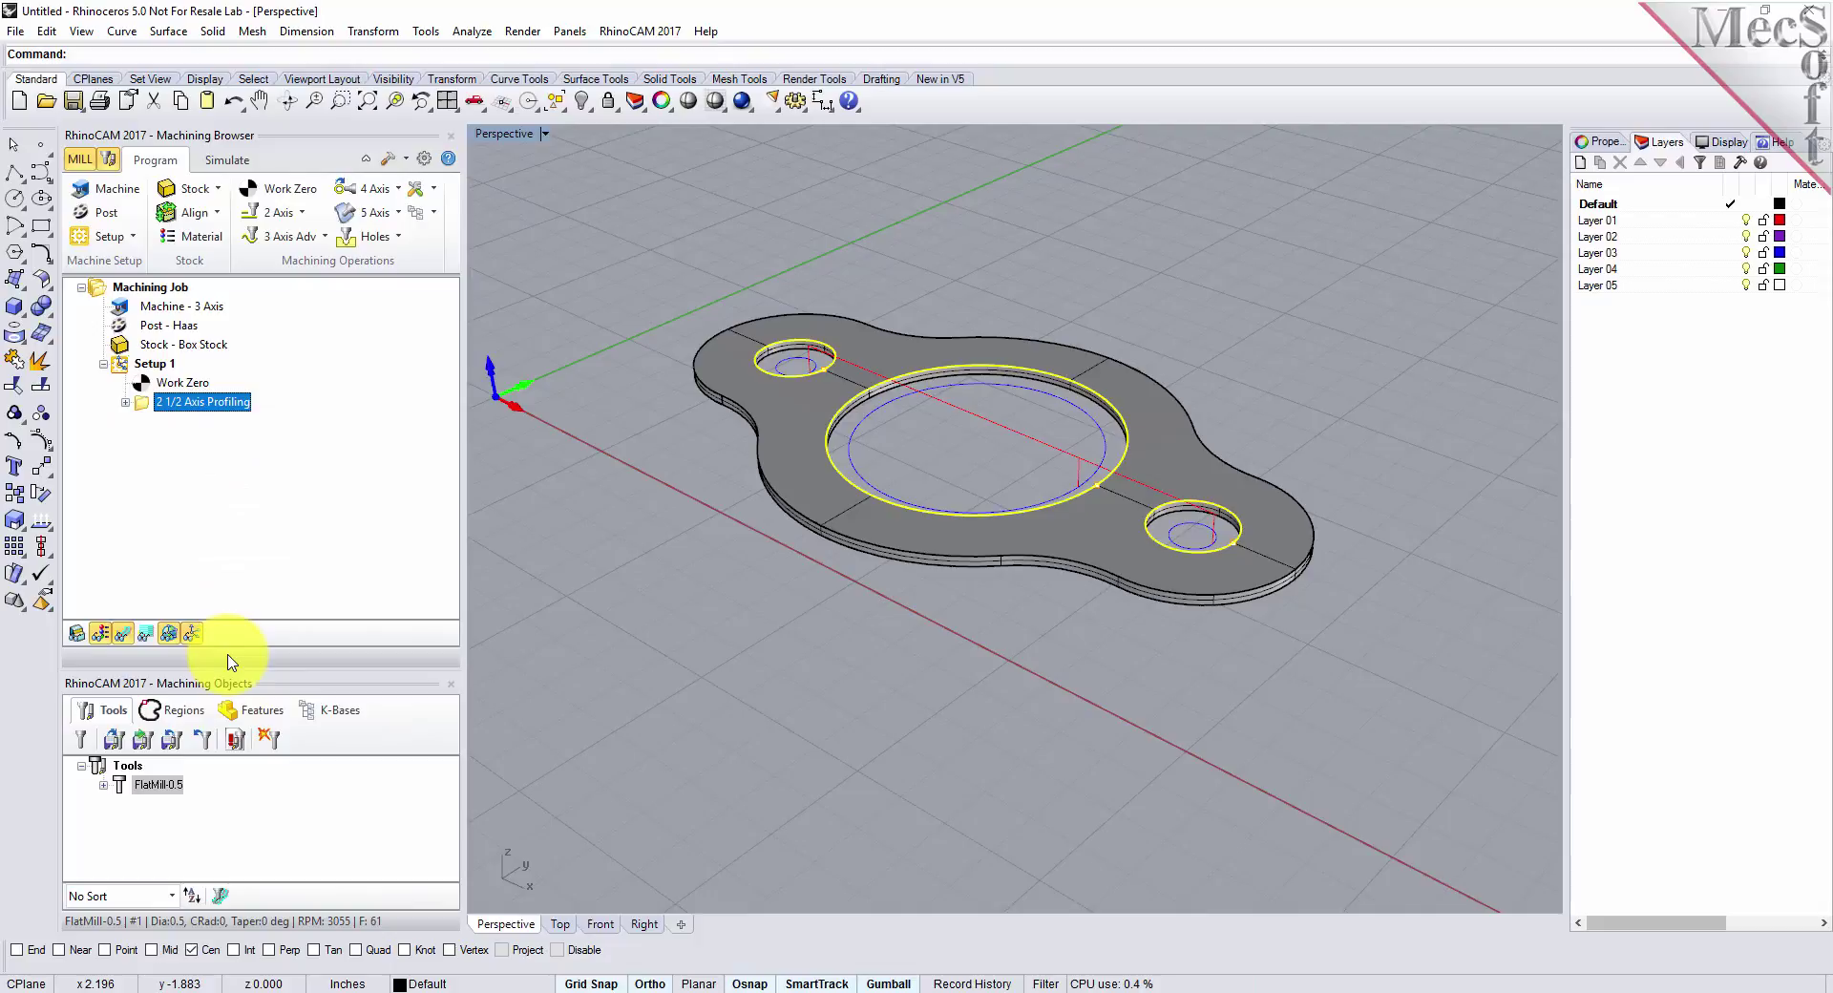
right_click(194, 403)
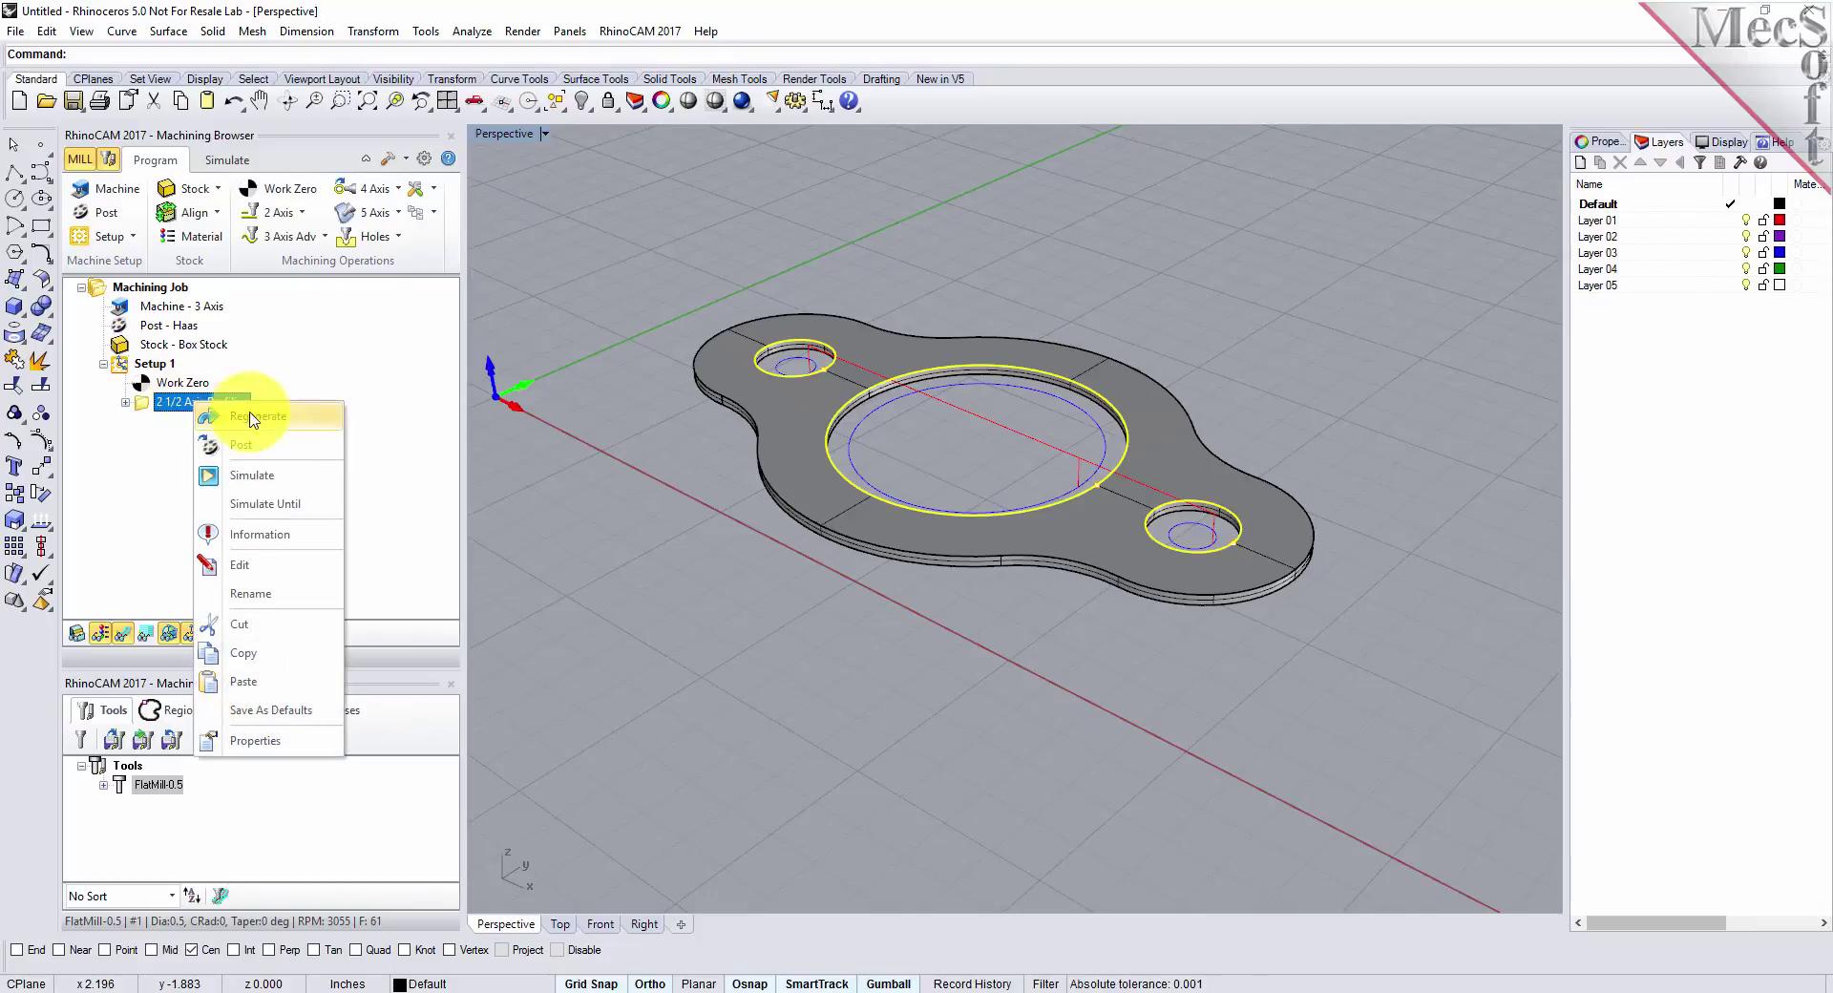
click(294, 689)
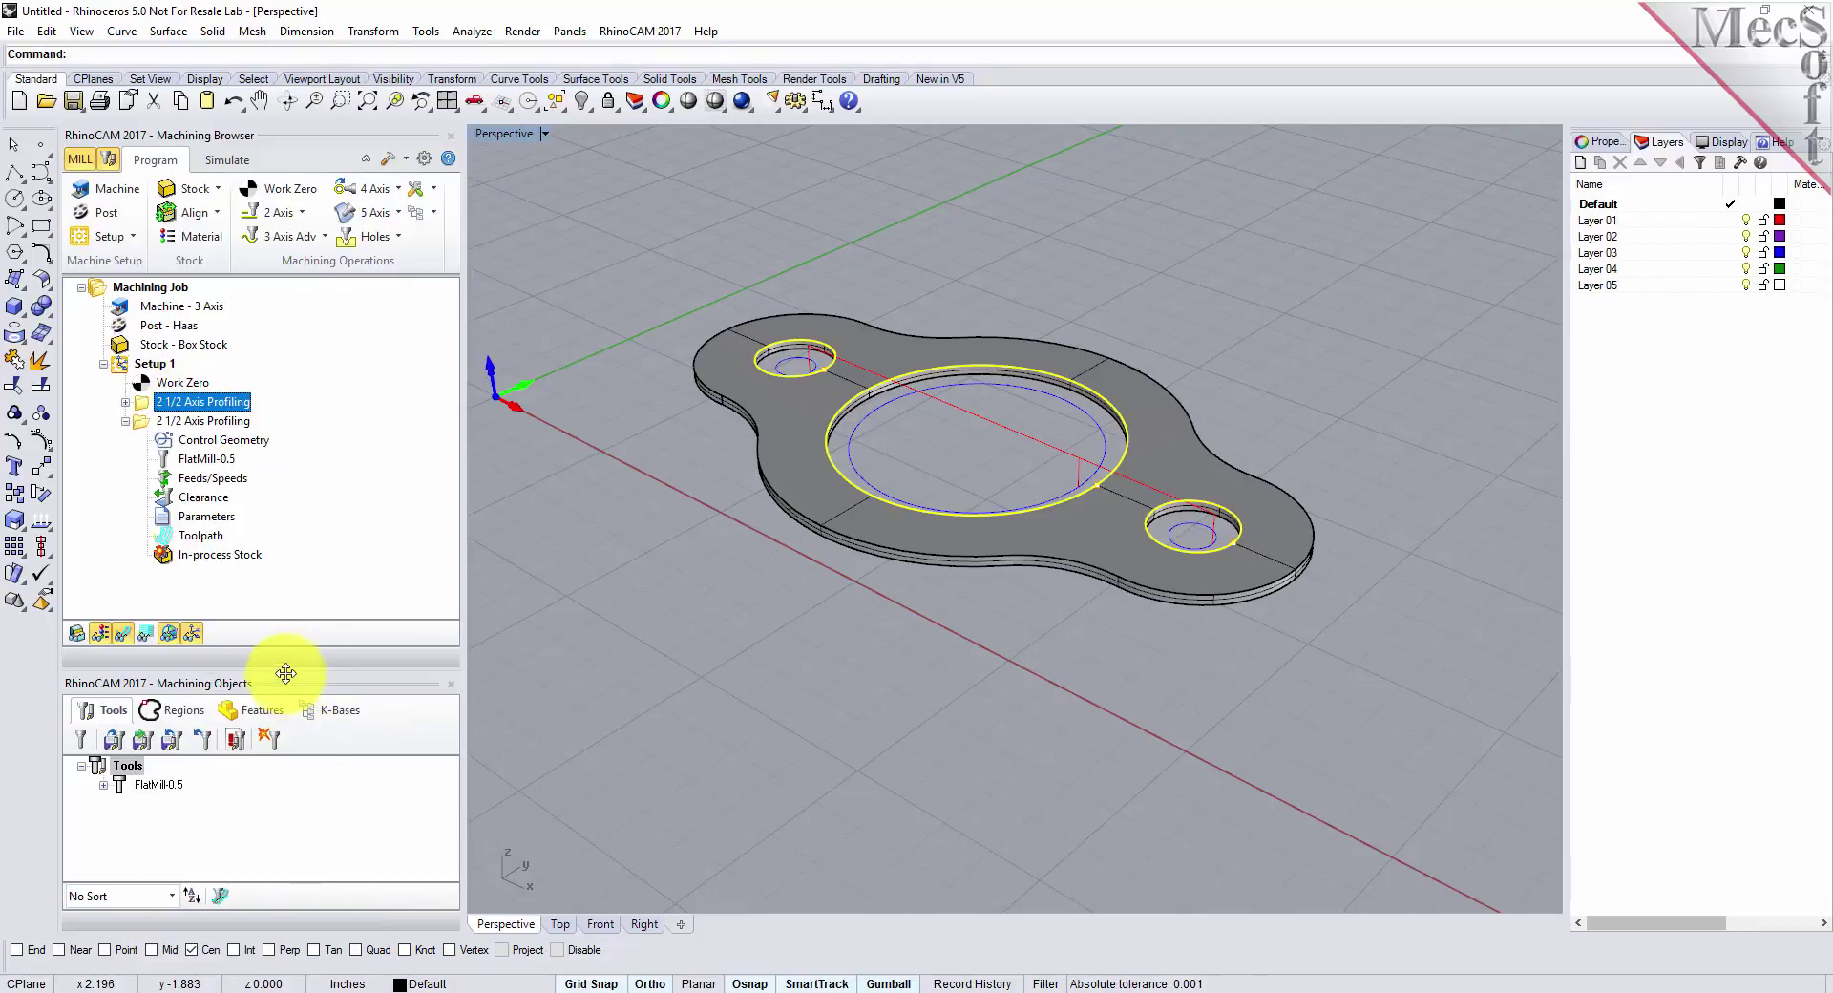
- Edit the copied profiling operation, replacing all its machining regions with the gasket's outer top edge
click(148, 425)
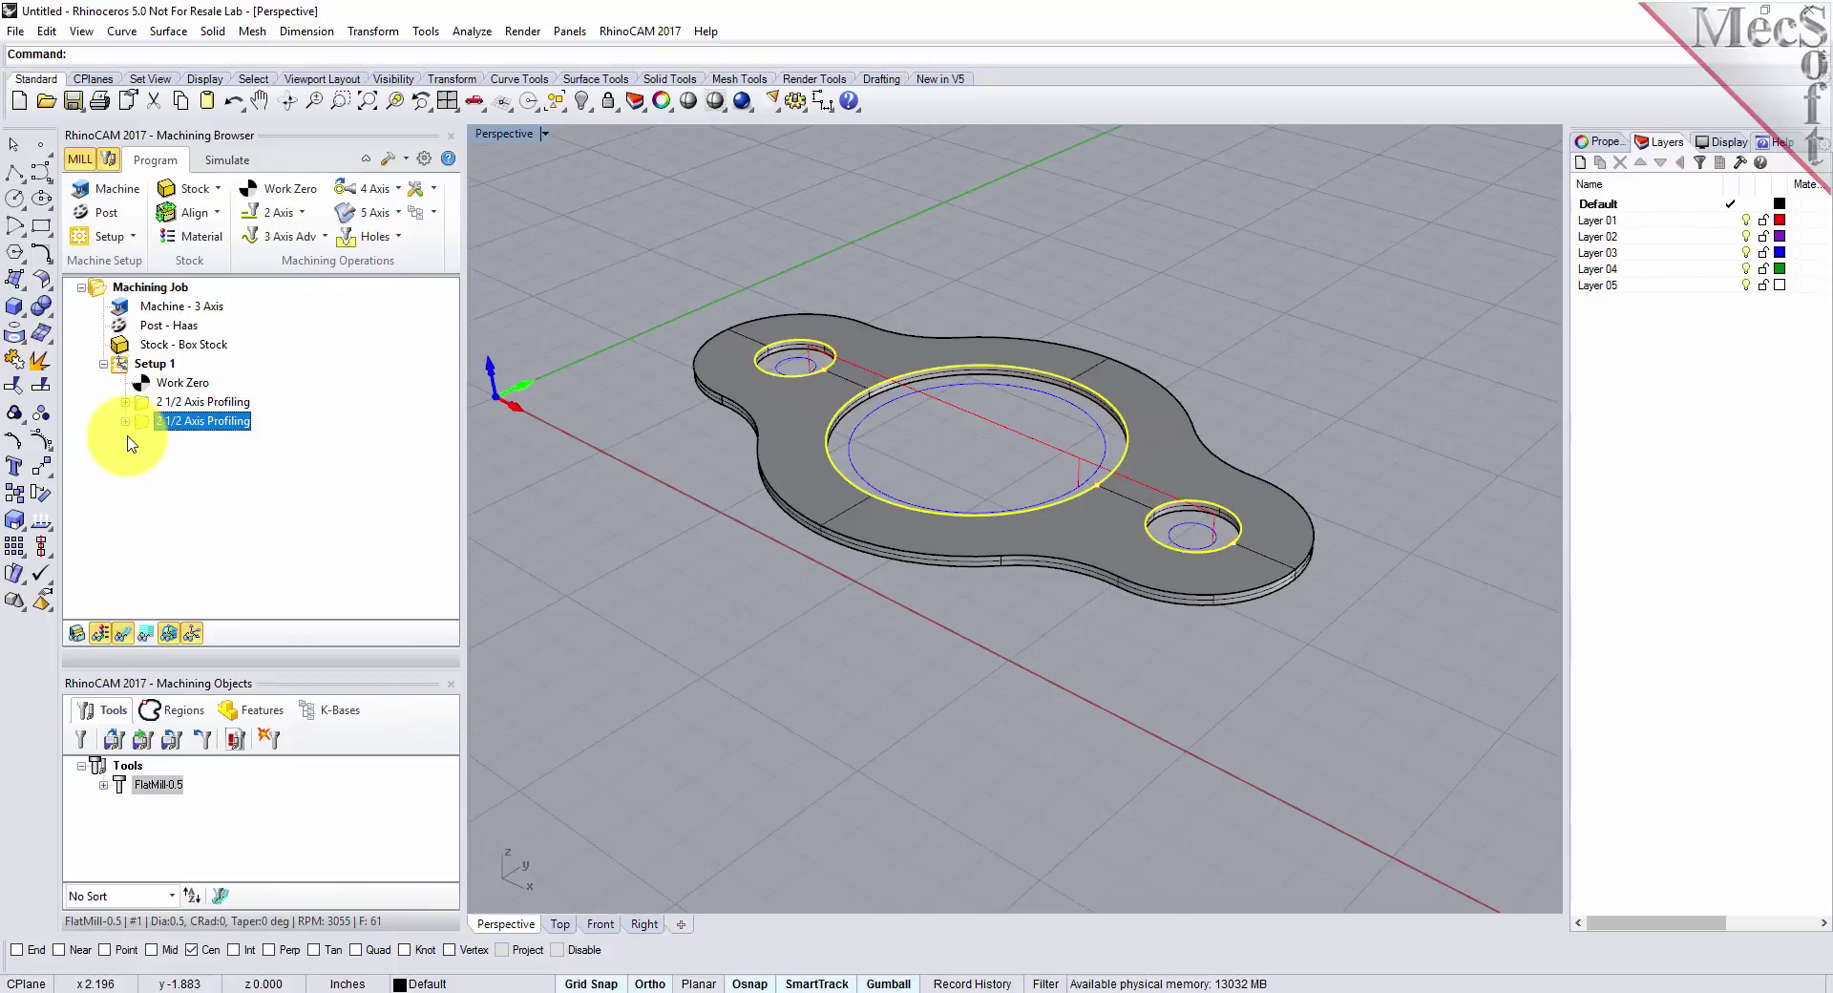
right_click(202, 423)
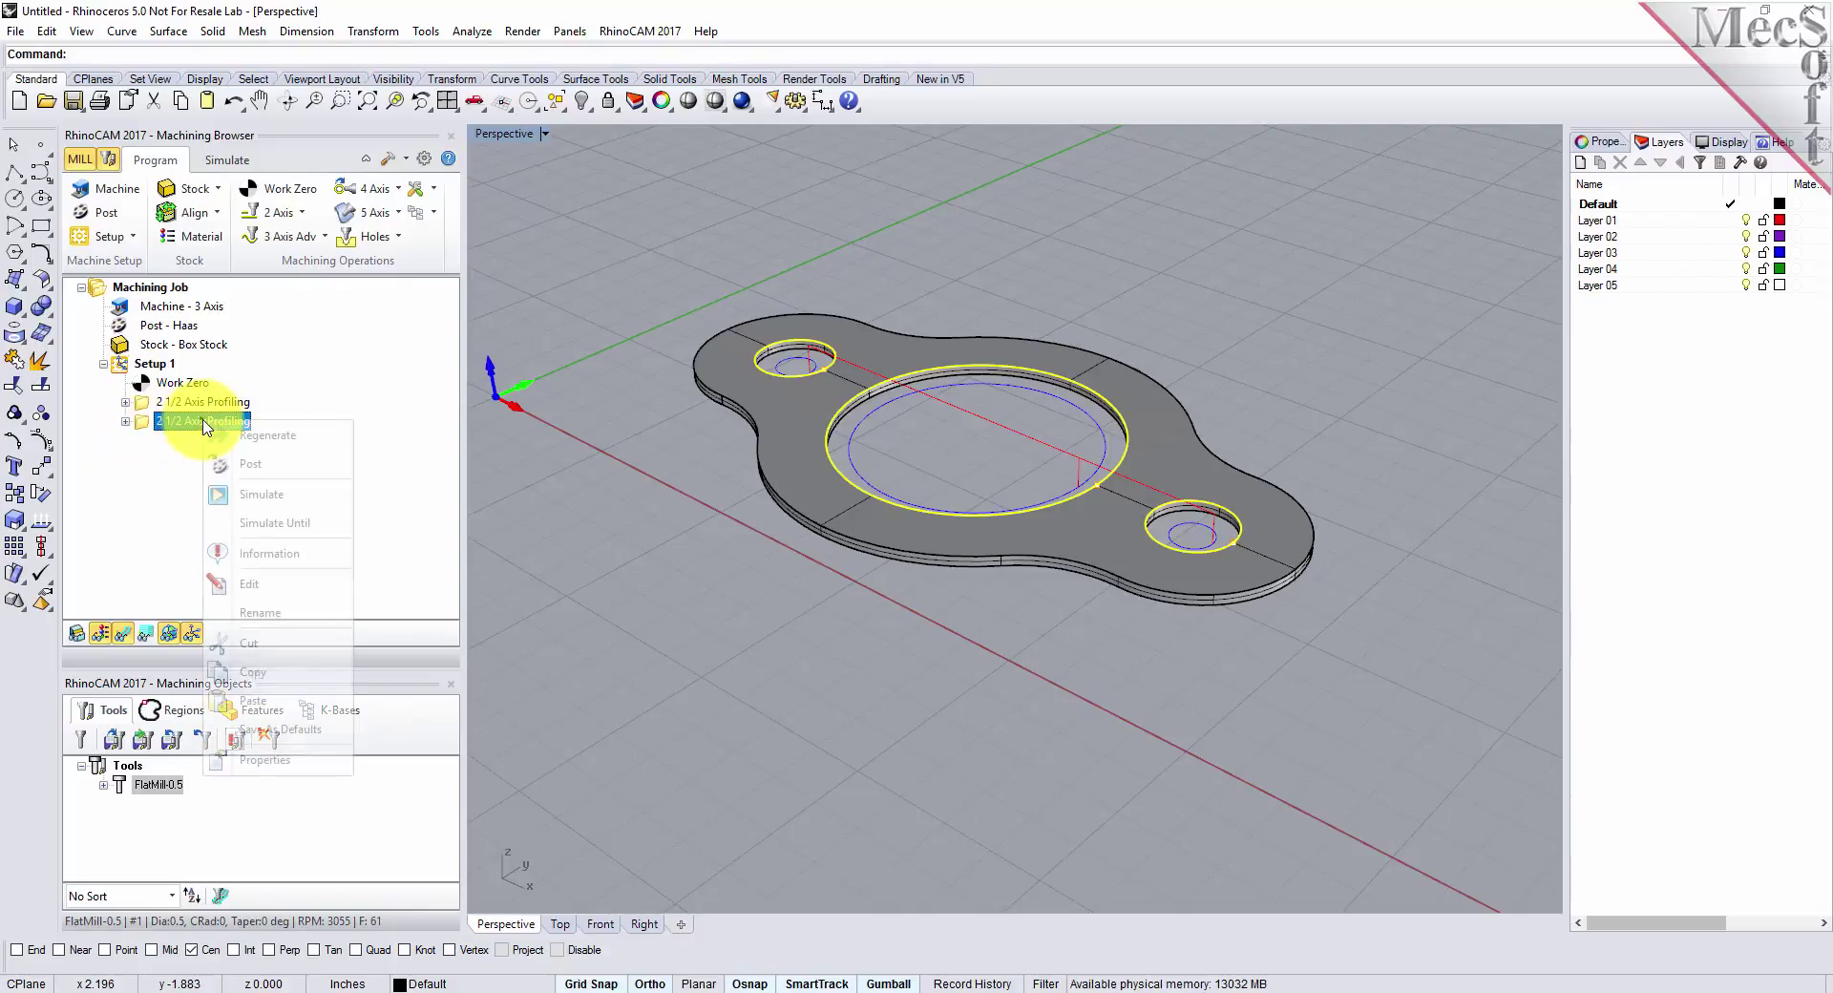
click(315, 583)
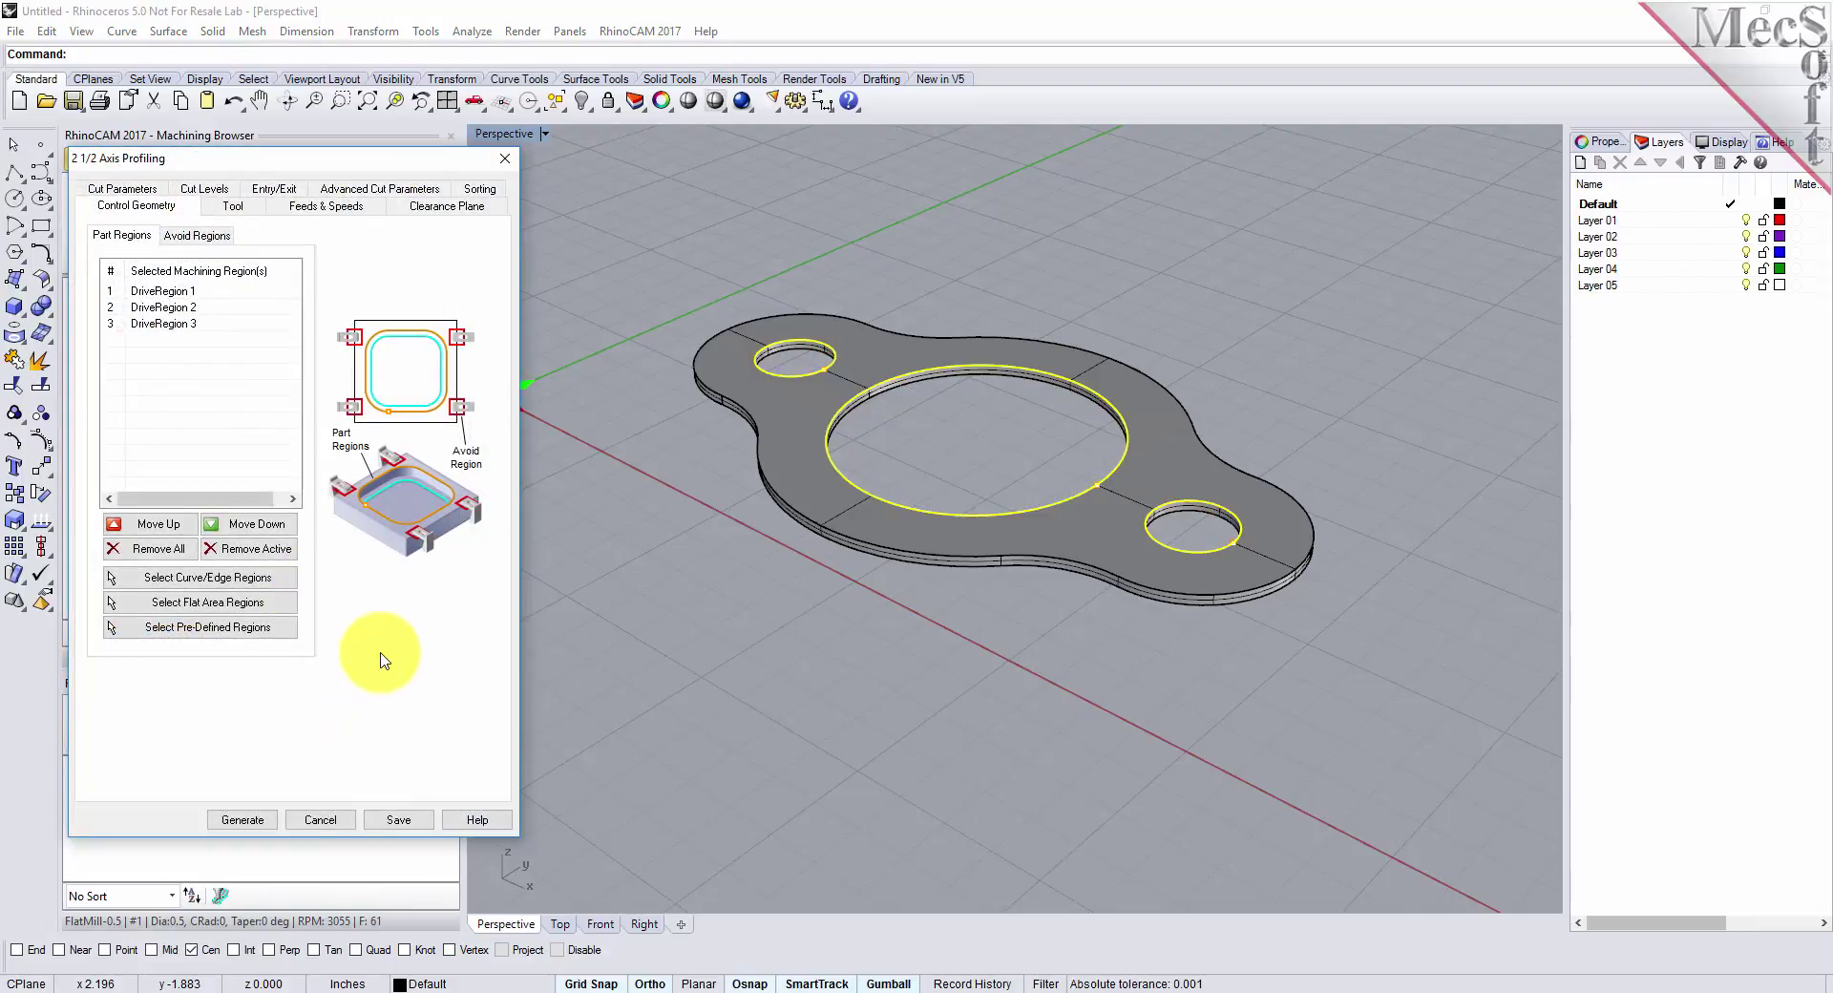
click(162, 549)
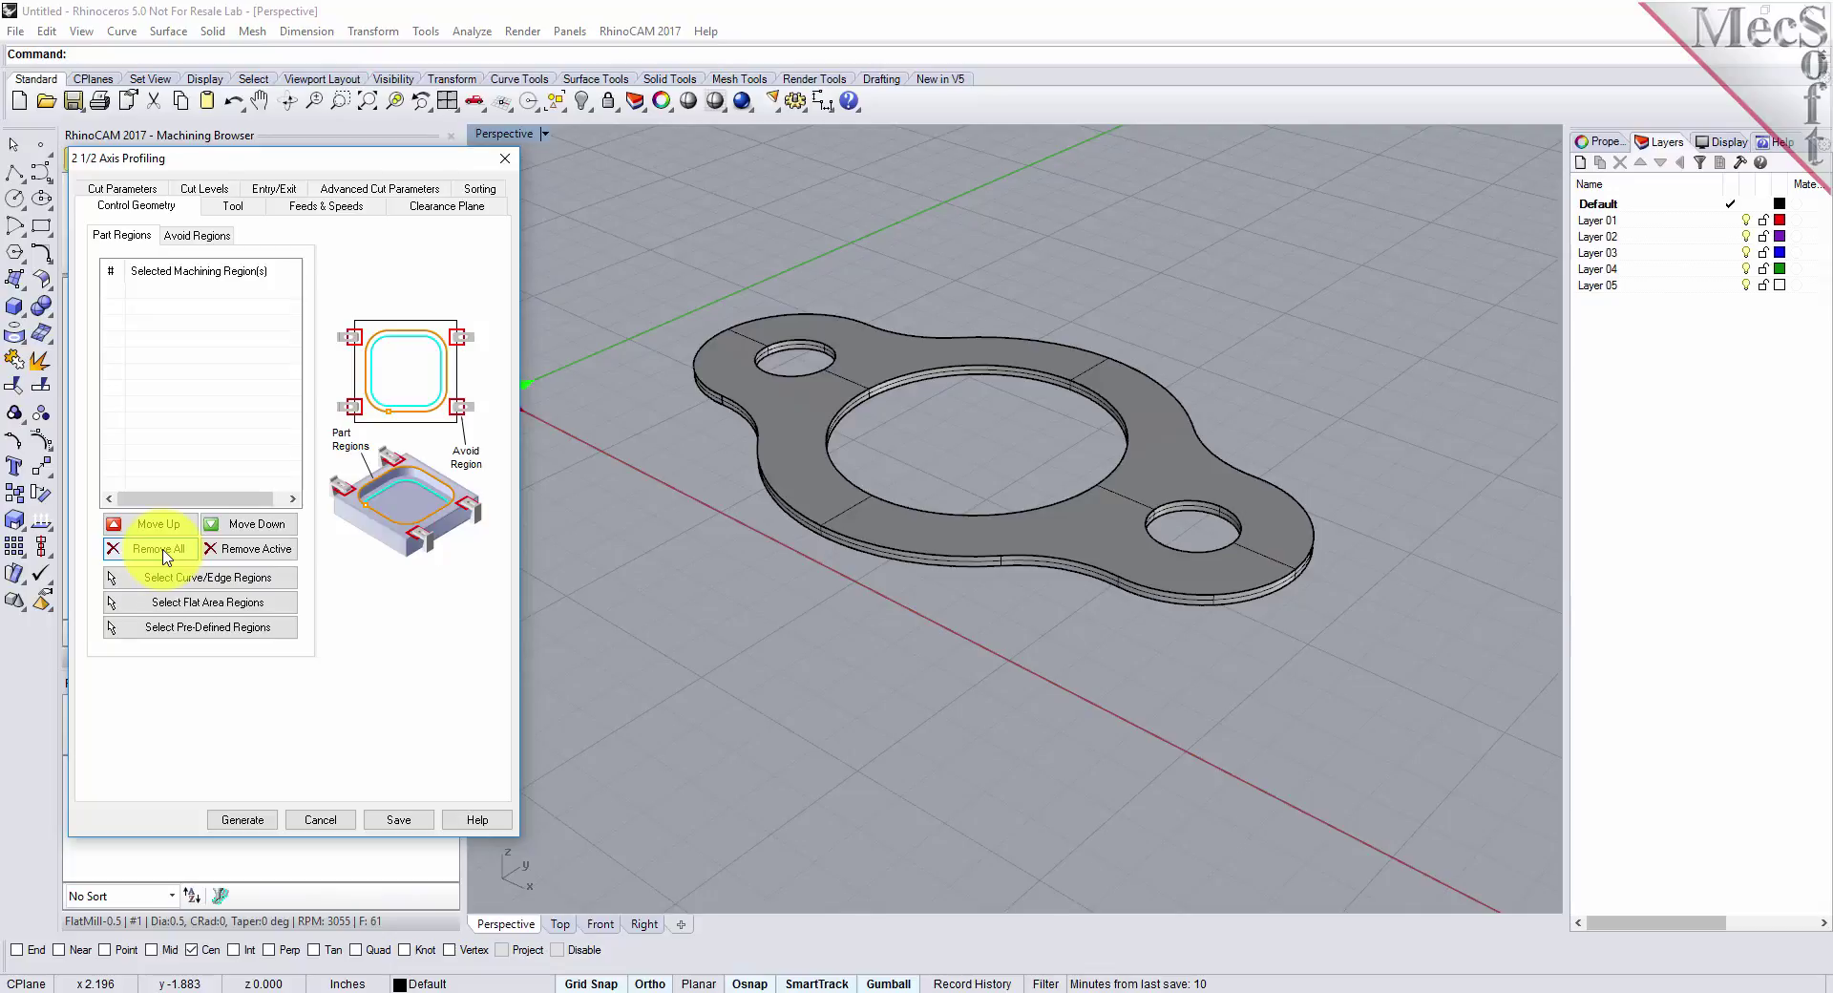
click(262, 581)
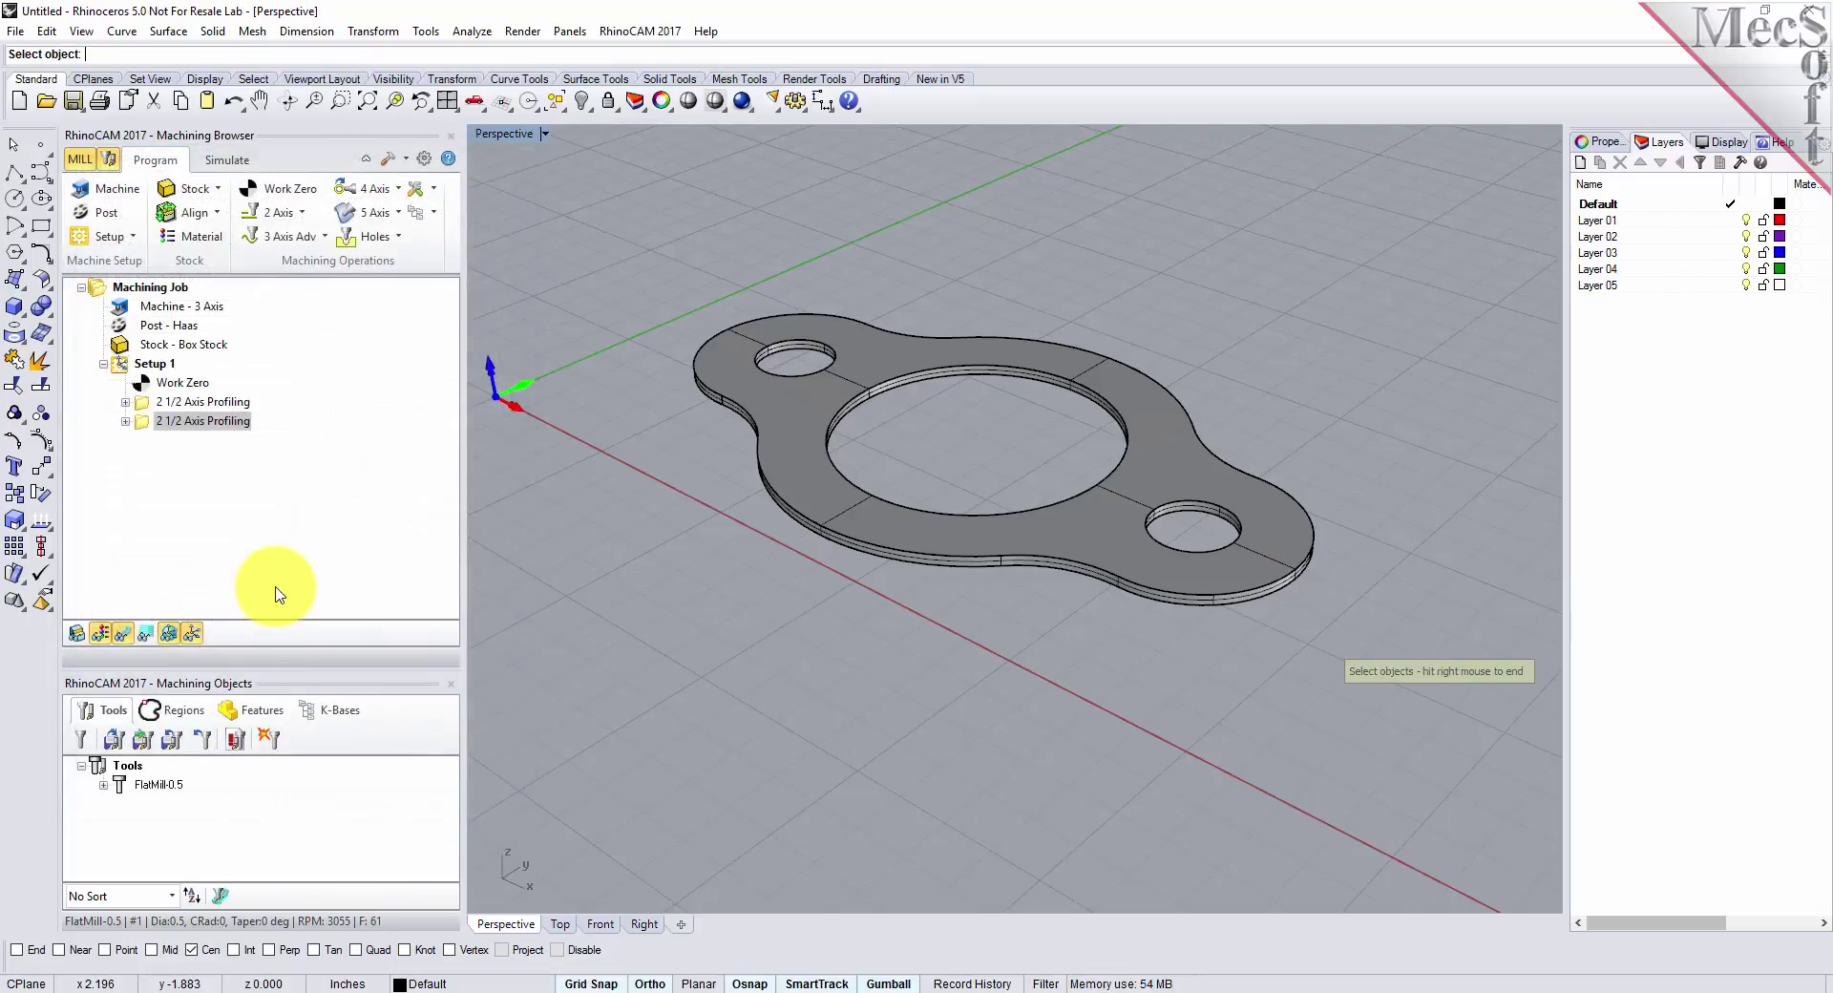
click(937, 339)
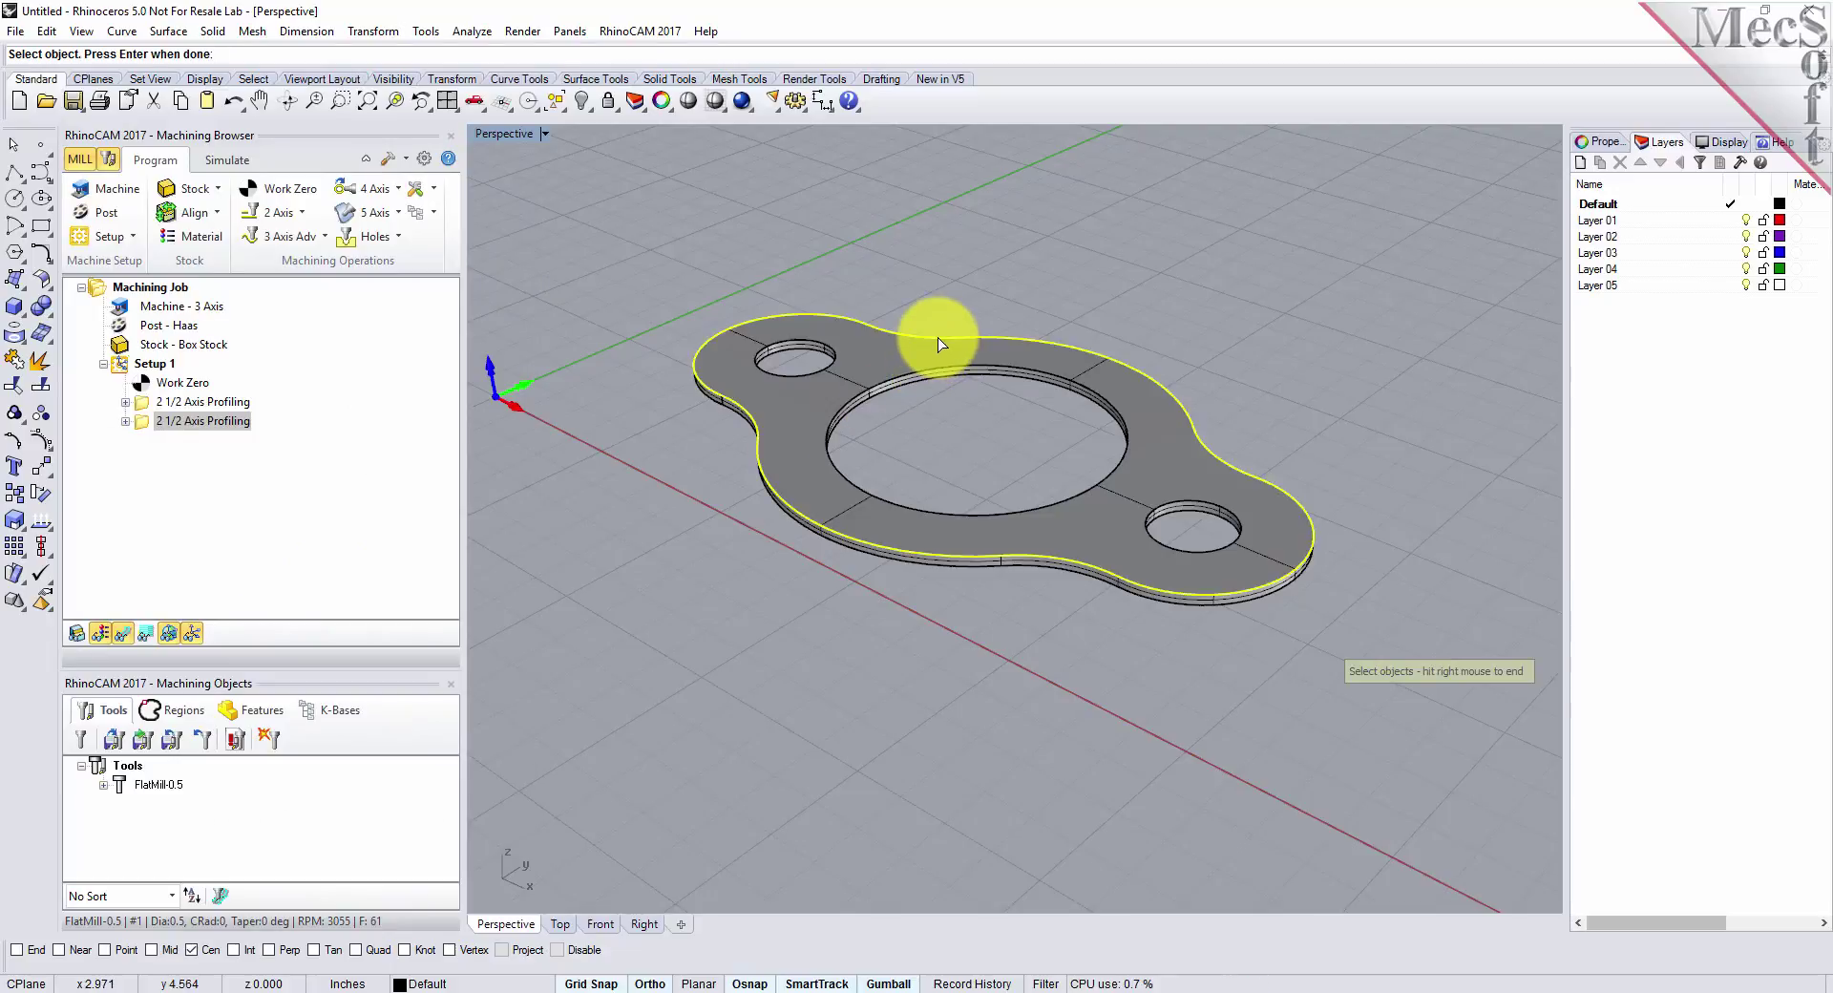
right_click(938, 336)
click(148, 290)
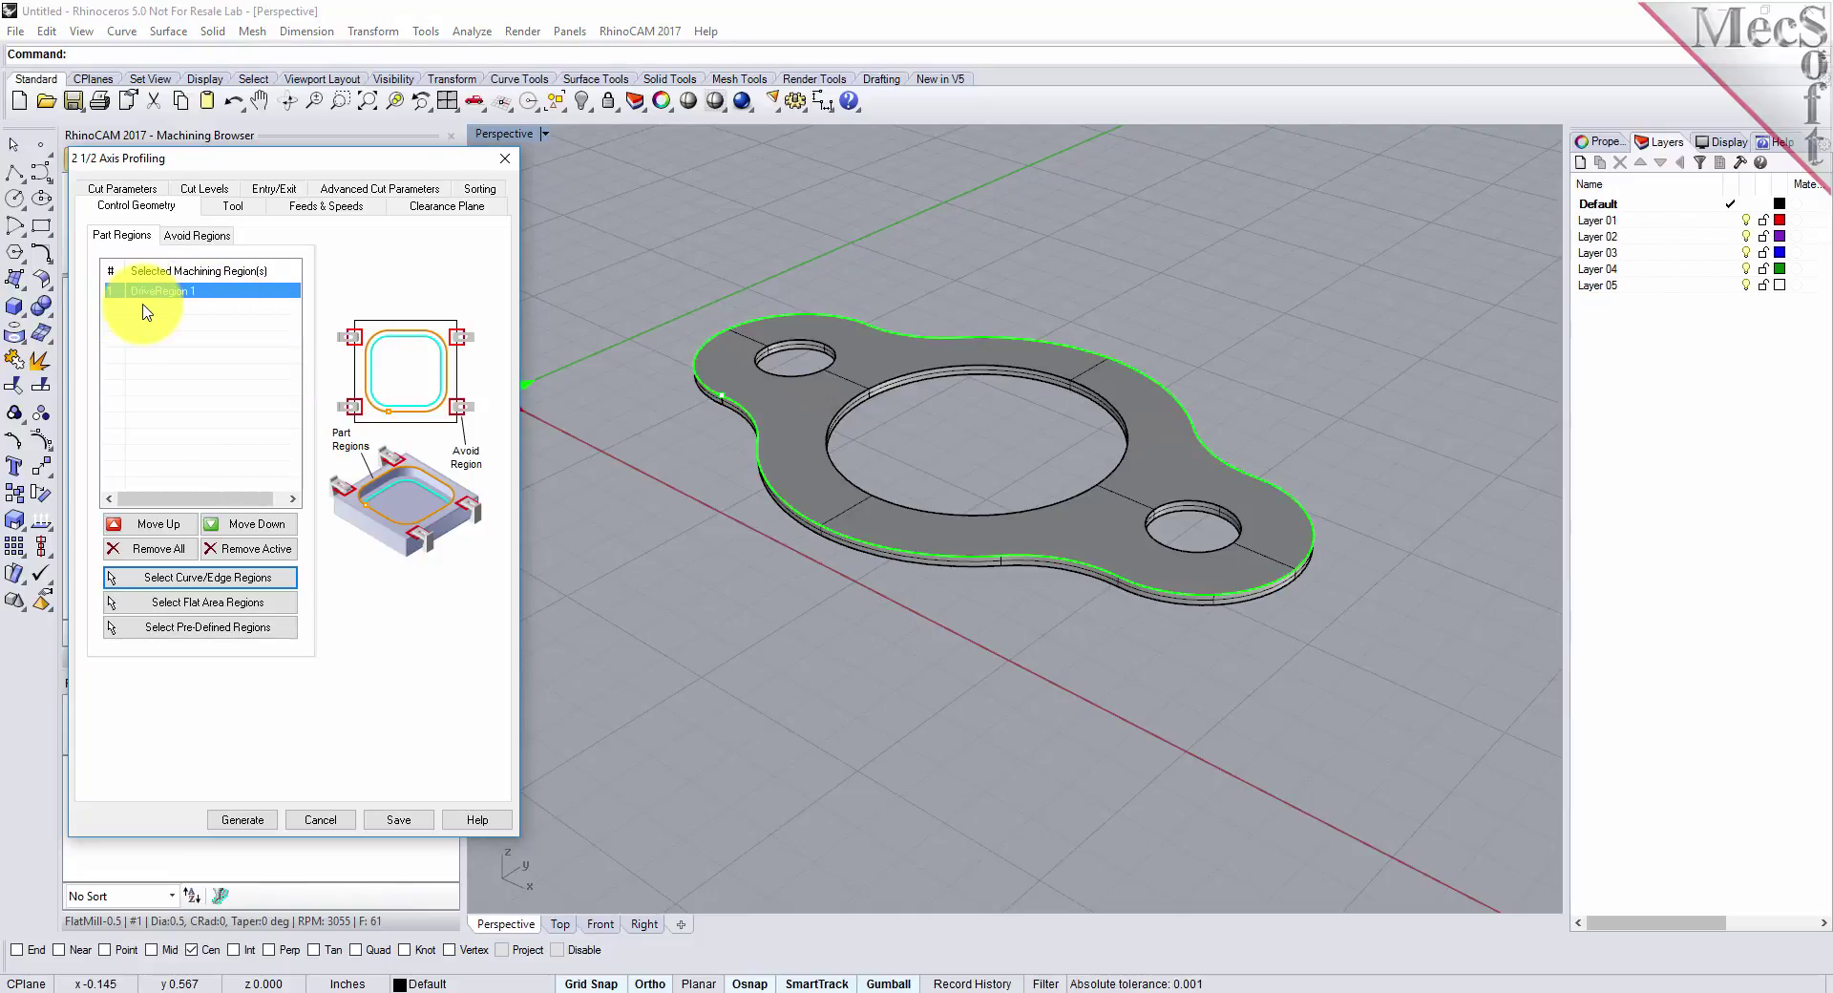
- Use the Outside cut start side for closed curves and generate the outer profiling toolpath
click(122, 189)
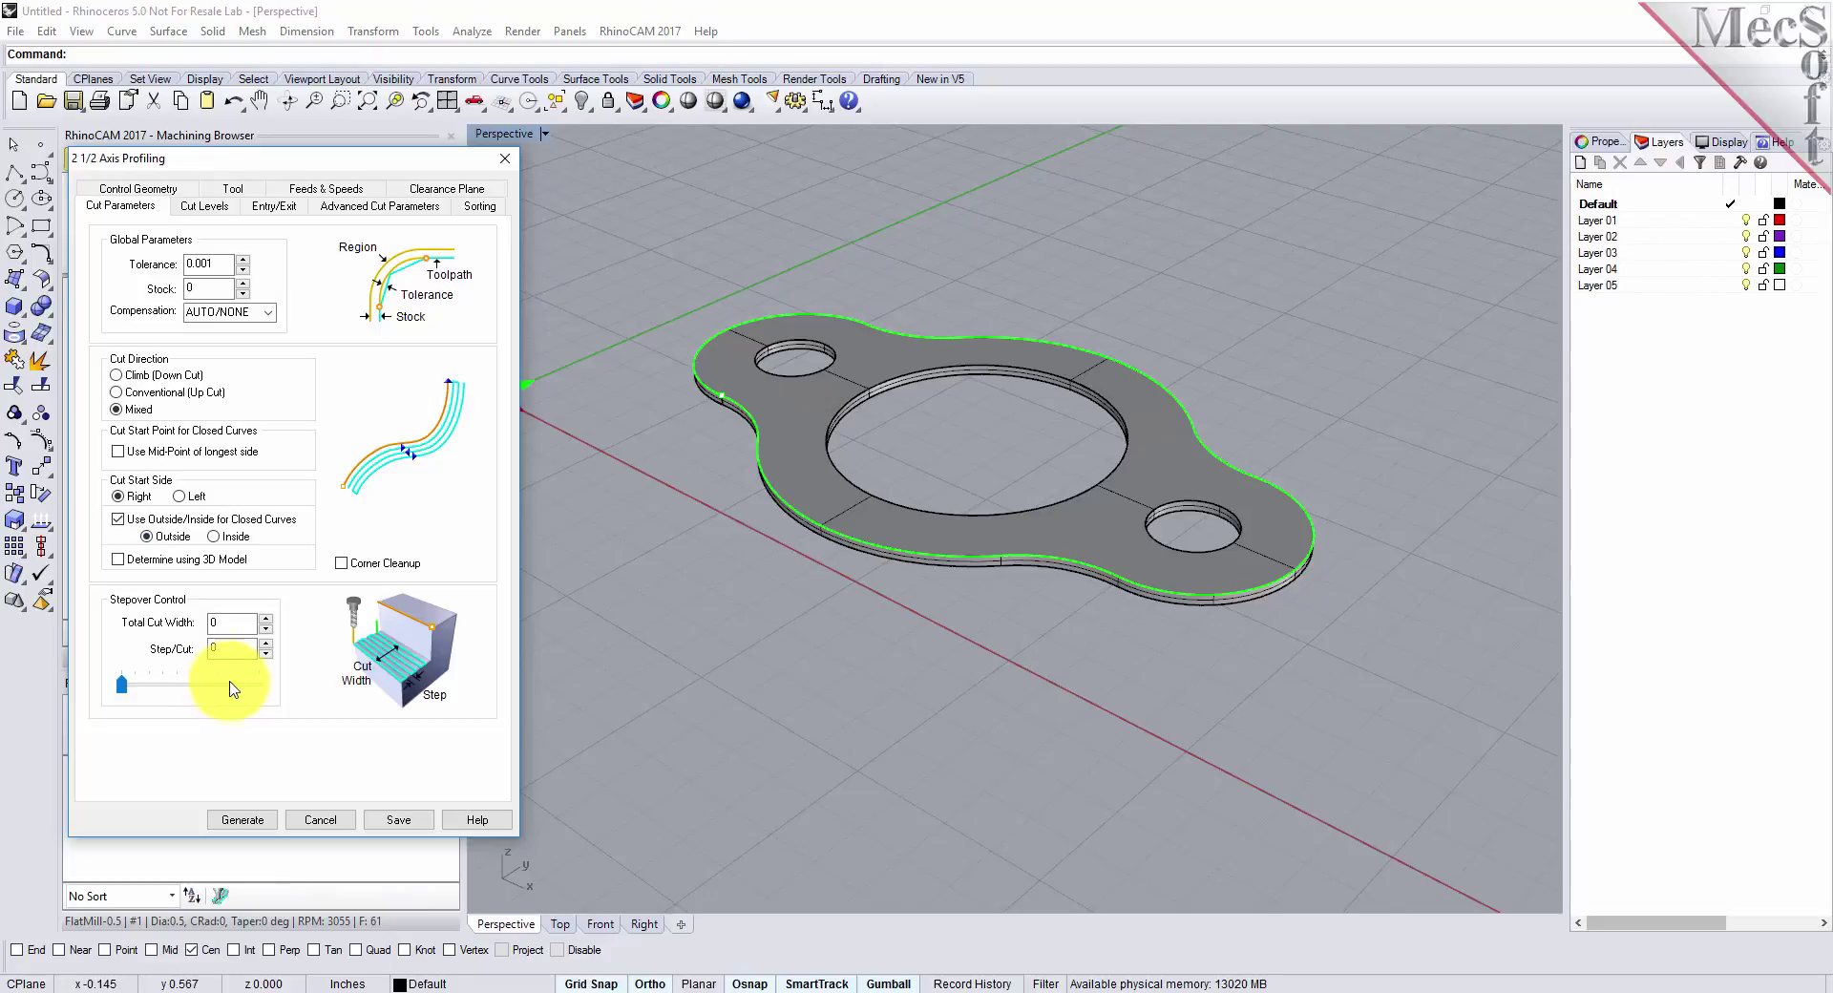
click(245, 823)
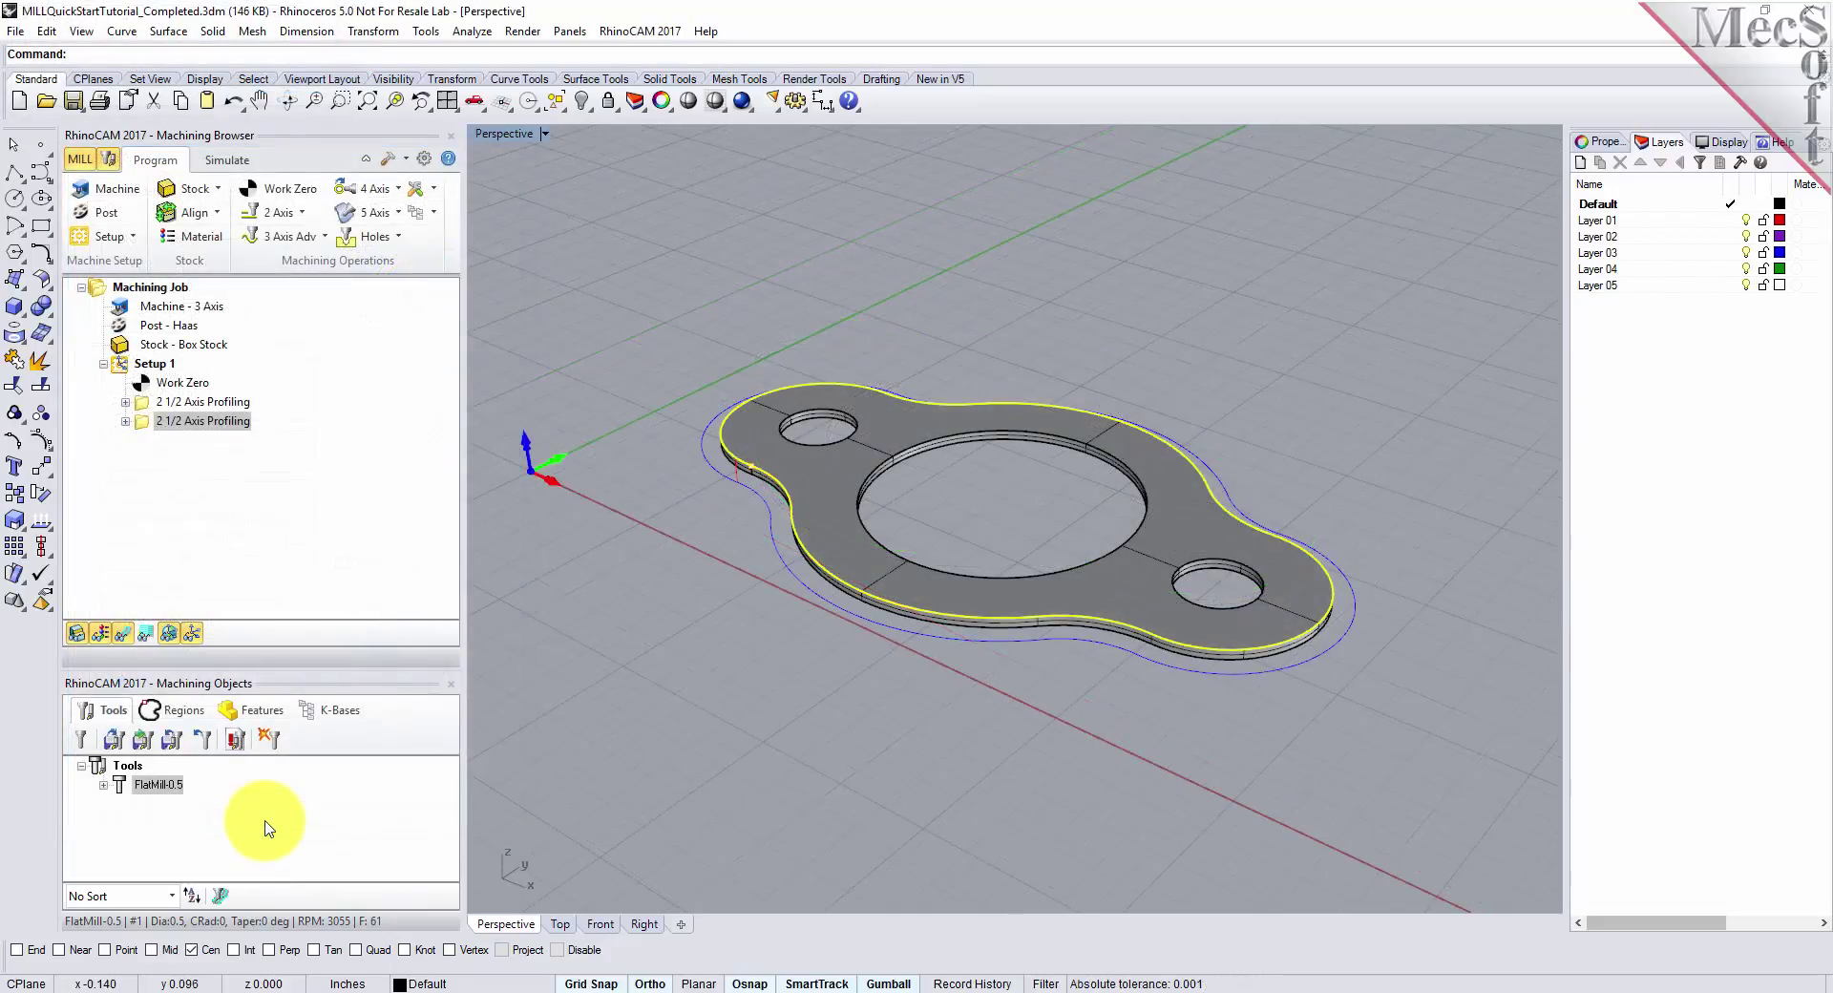
- Play the cut material simulation of the second 2 1/2 Axis Profiling operation around the gasket's outline
click(142, 426)
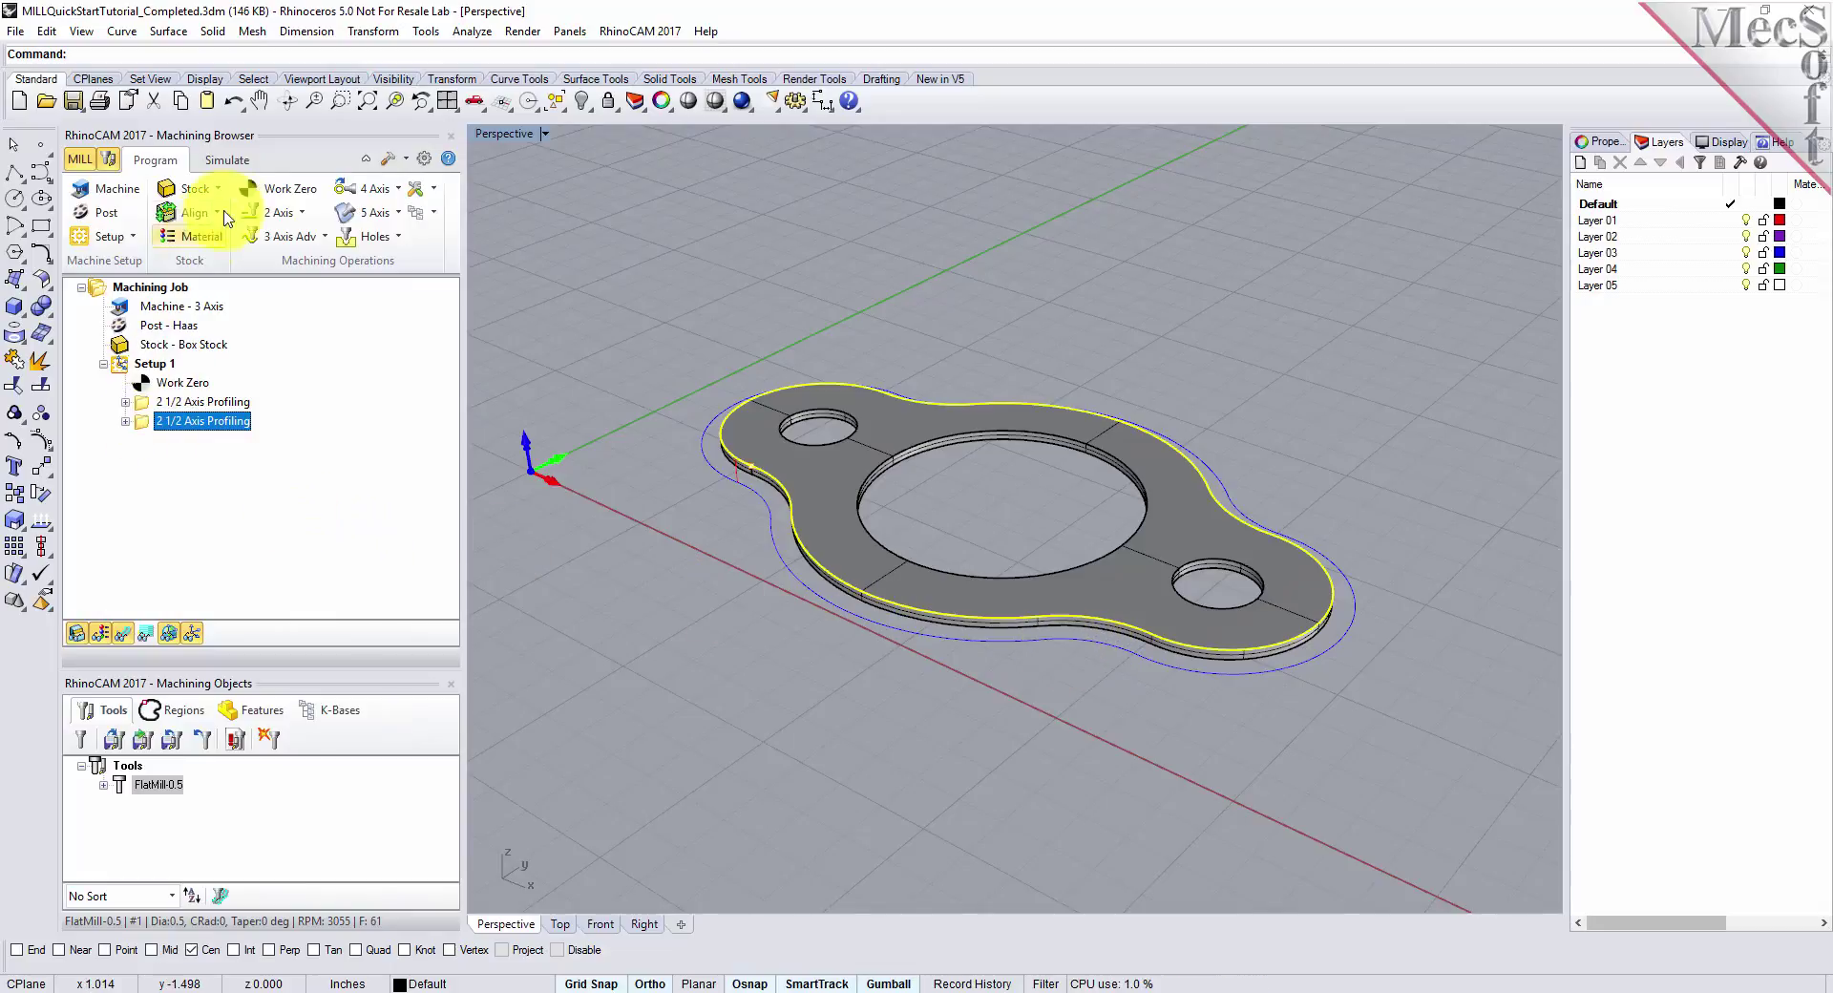
click(237, 160)
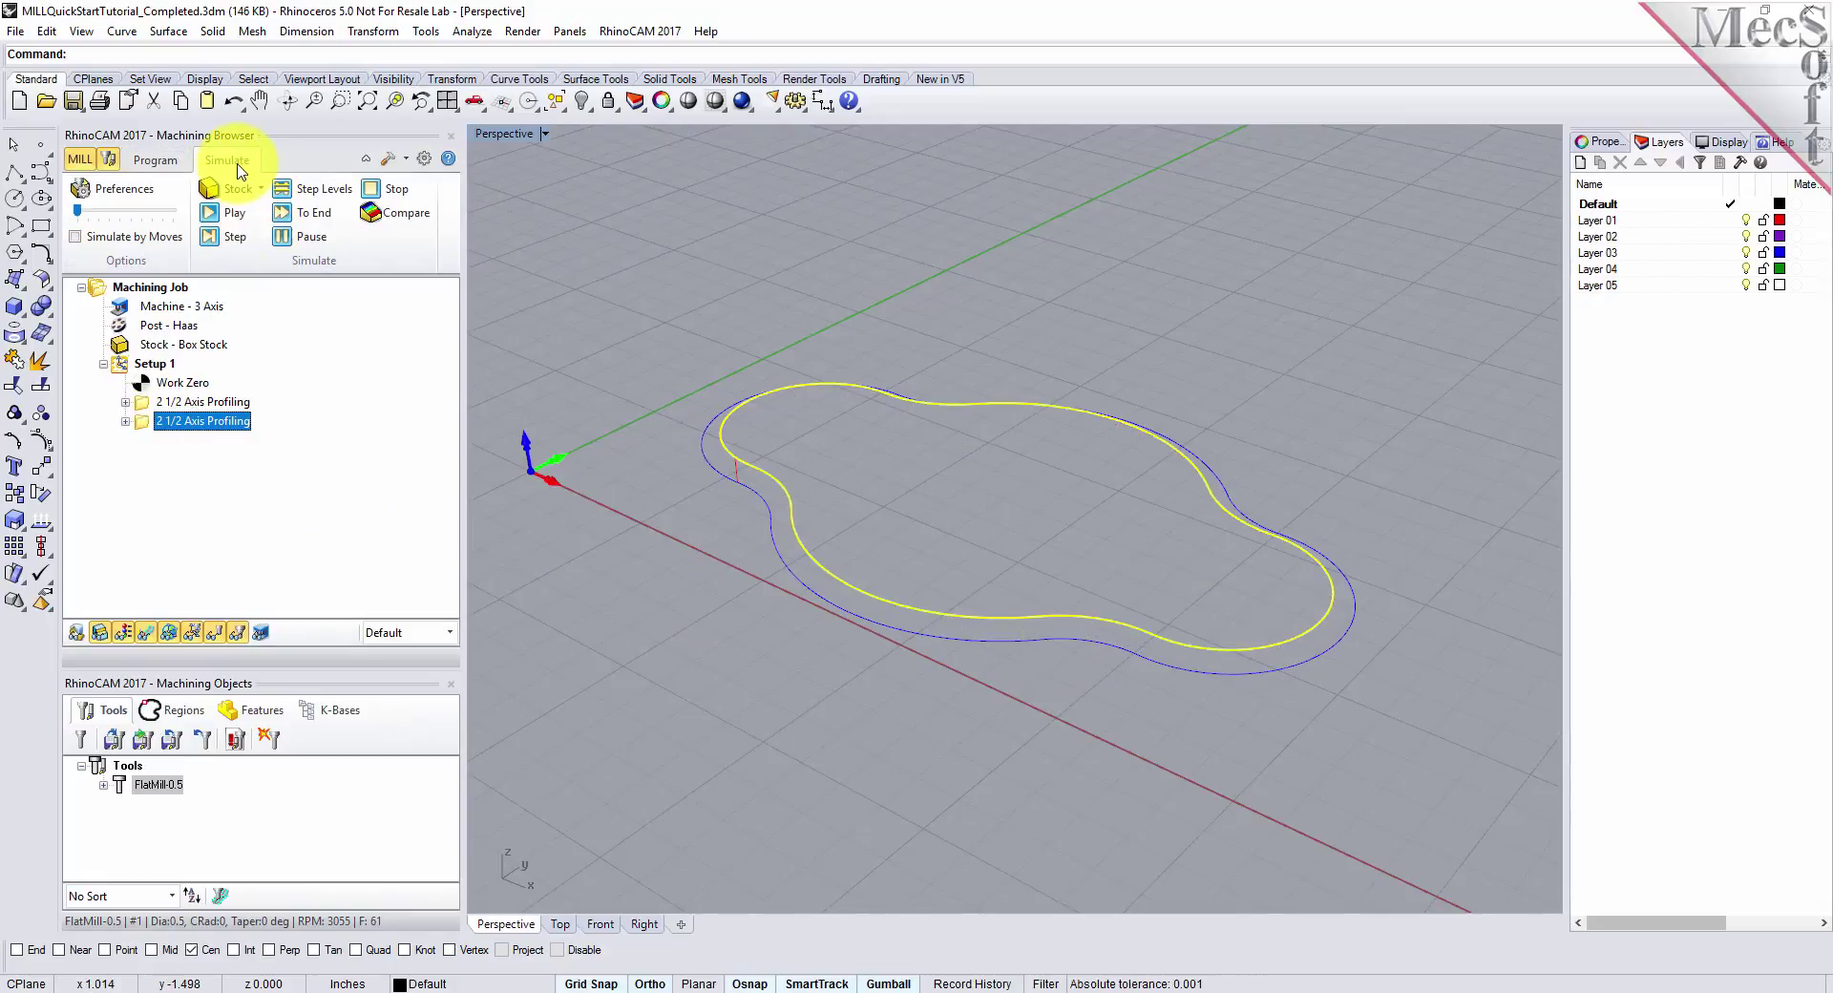
click(238, 217)
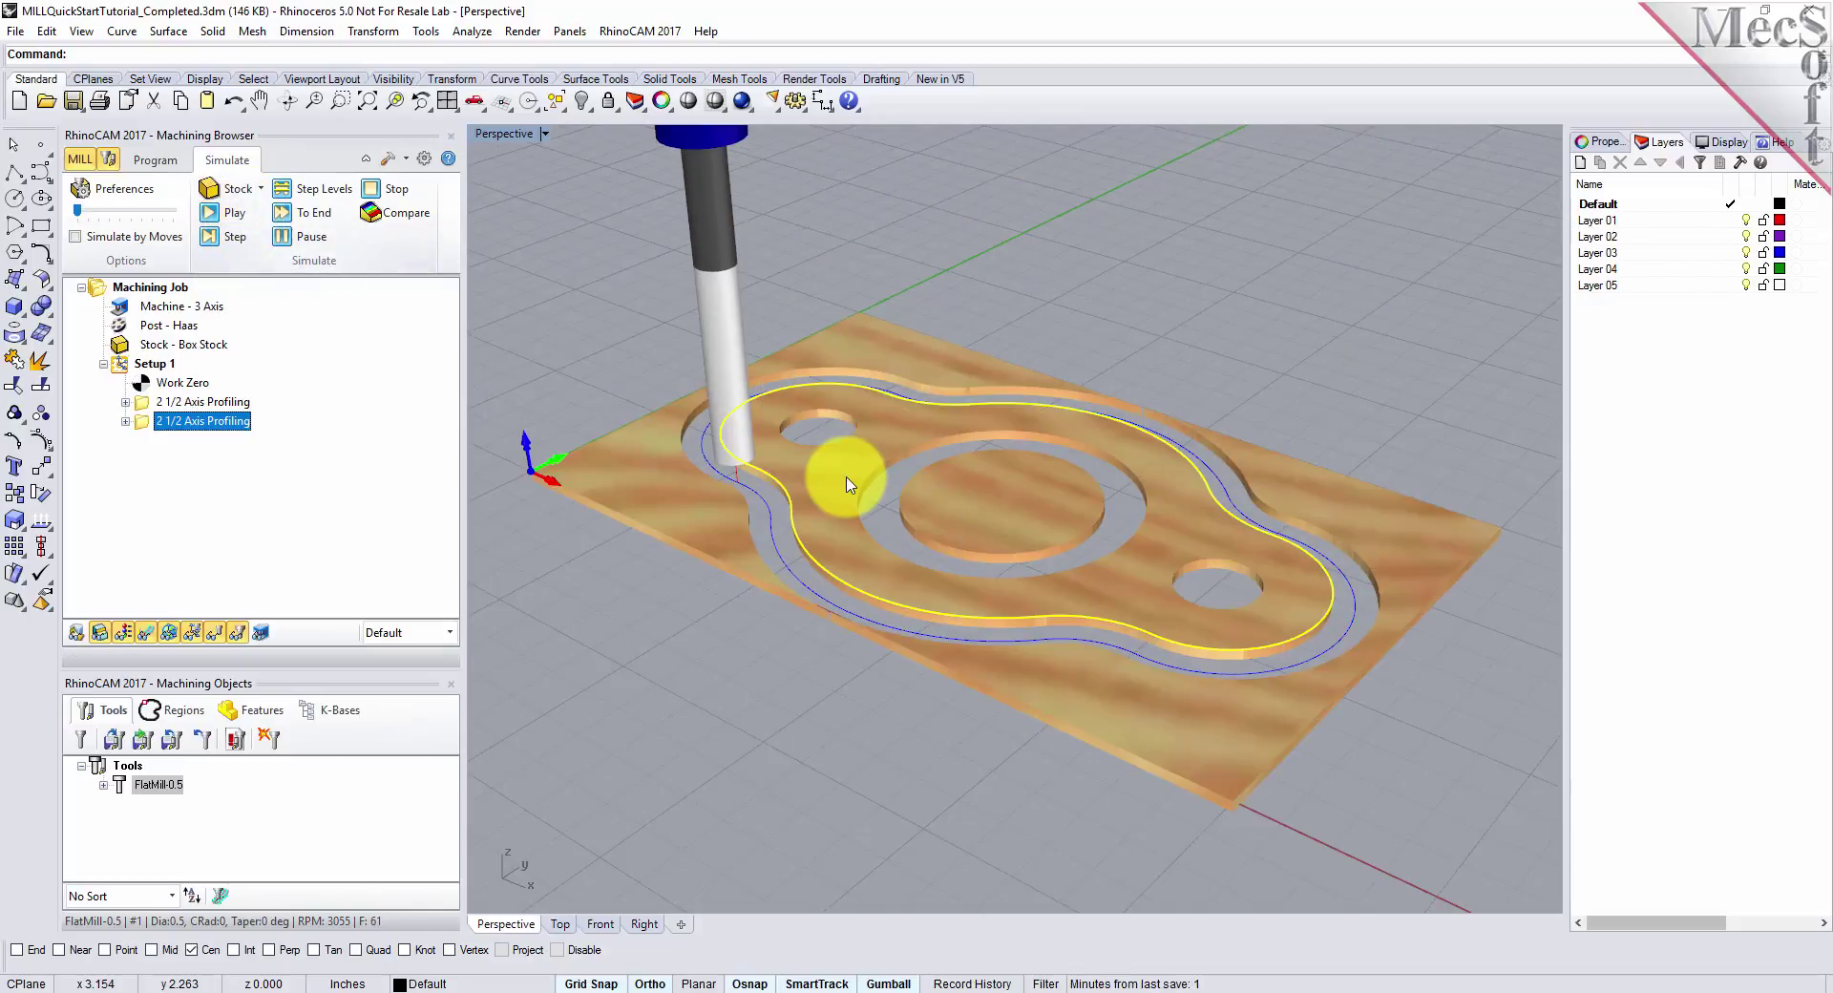
mouse_move(1255, 540)
right_down()
mouse_move(1162, 572)
mouse_move(1127, 621)
mouse_move(1113, 610)
mouse_move(1190, 462)
mouse_move(1199, 331)
mouse_move(1228, 585)
mouse_move(1280, 533)
right_up()
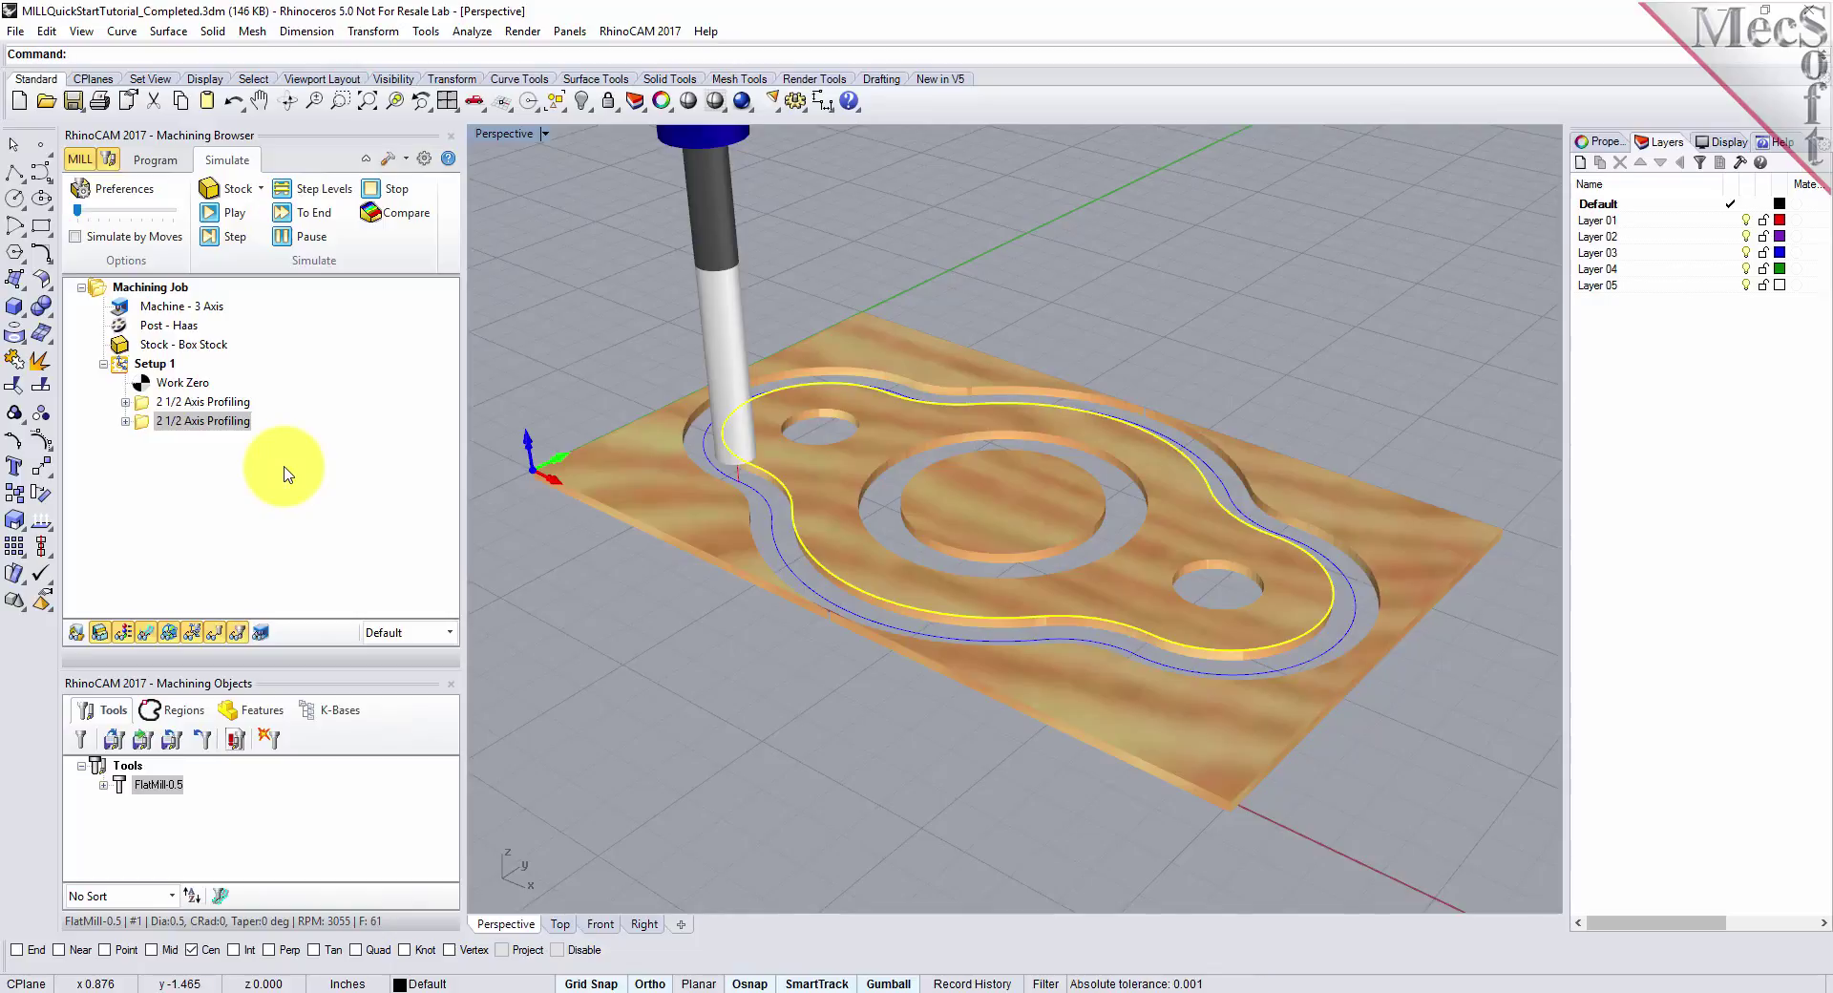
- Post-process Setup 1 with the Haas post to MILLQuickStartTutorial_Completed_Setup 1.nc in the QuickStart folder
click(124, 368)
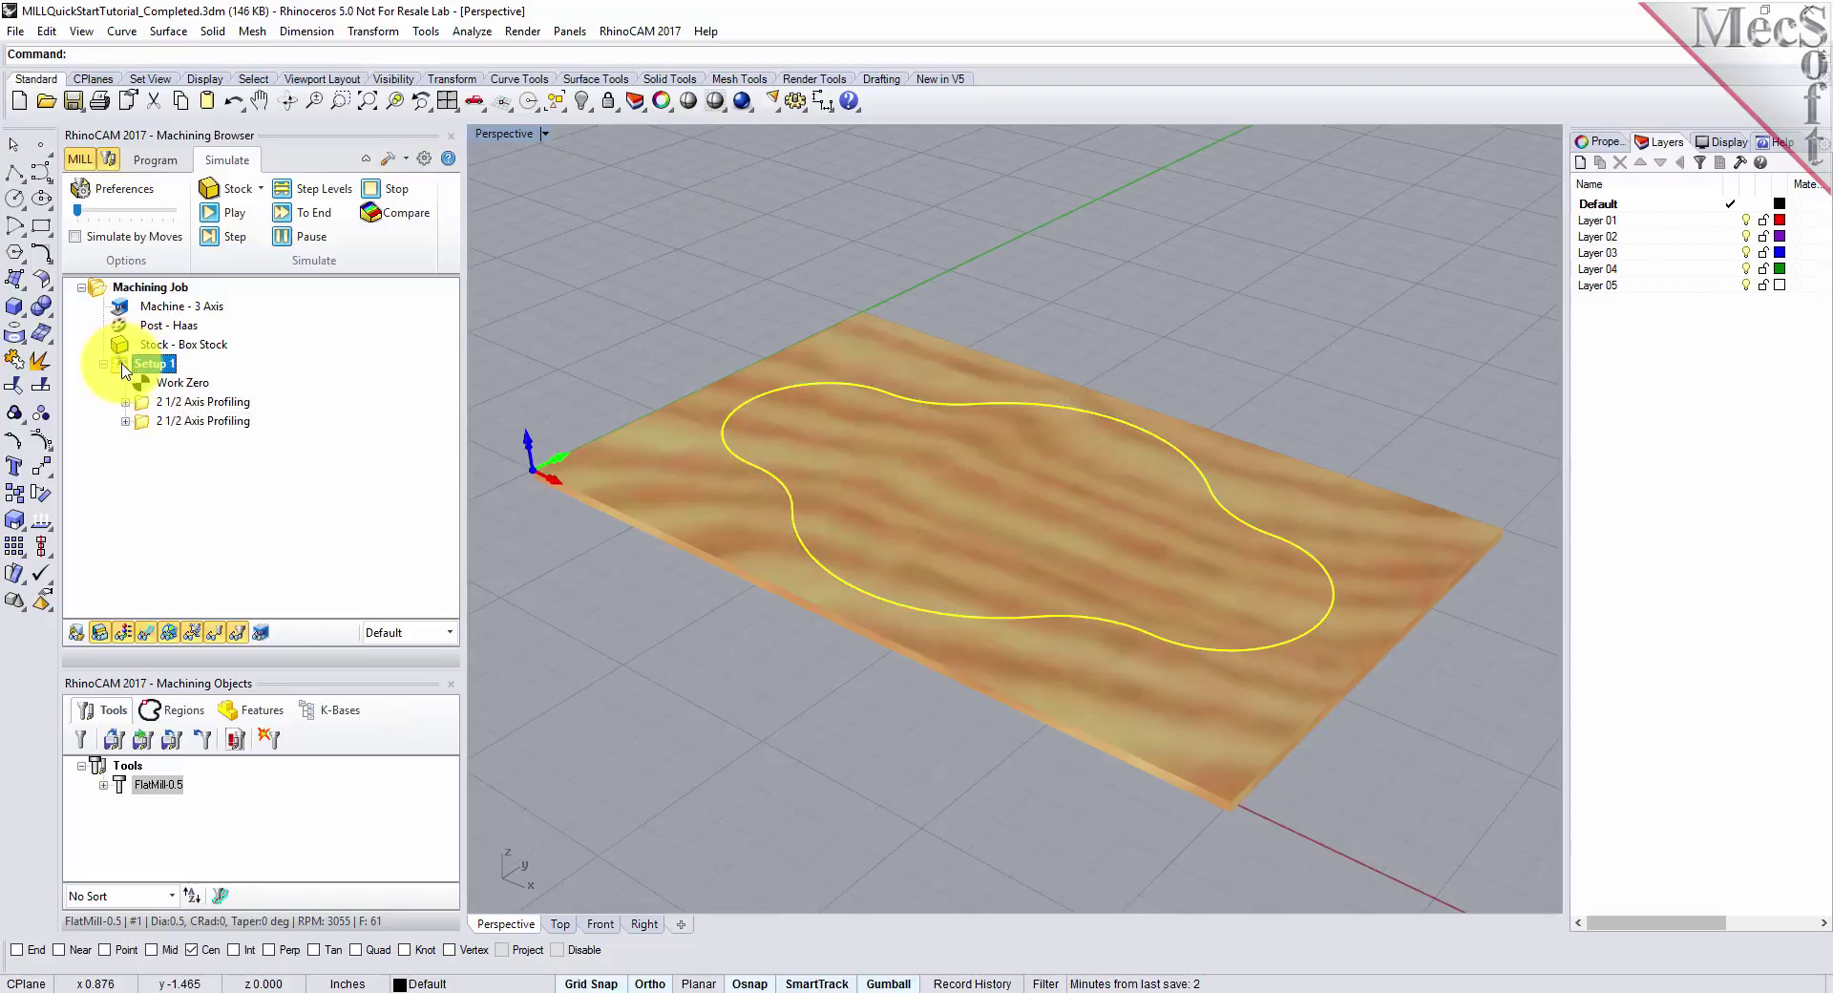
right_click(124, 369)
click(244, 356)
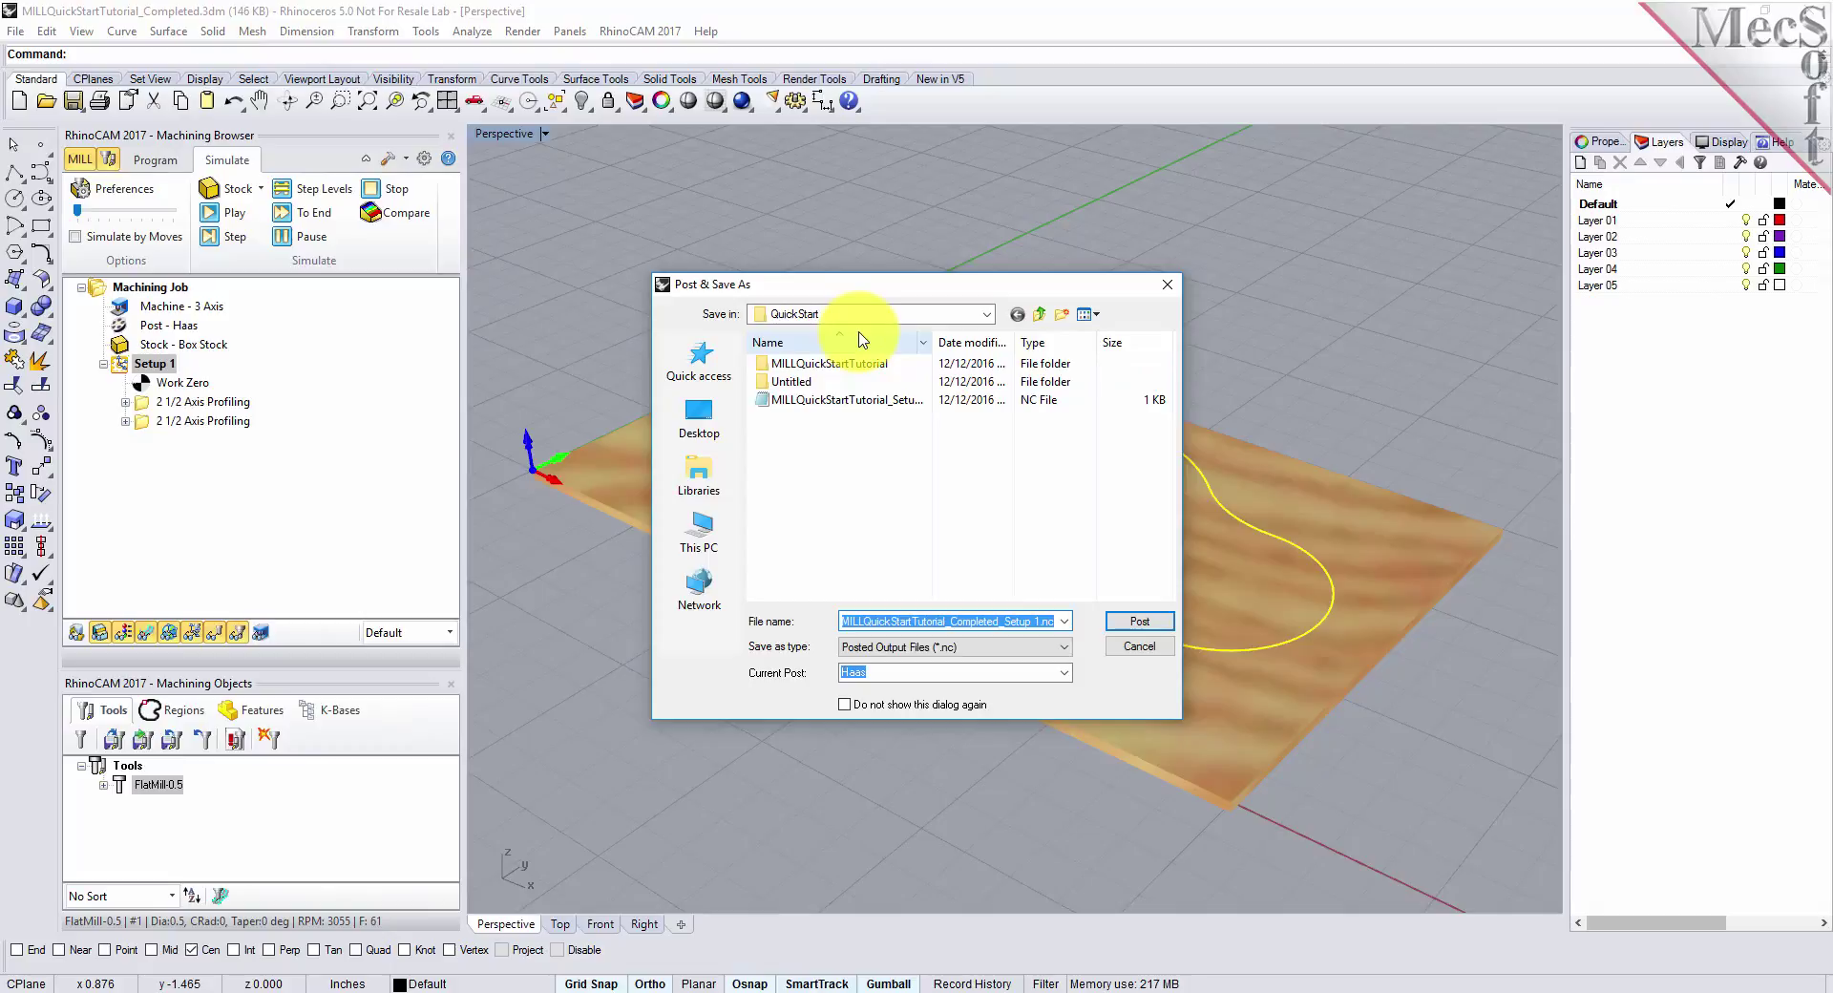
click(1142, 622)
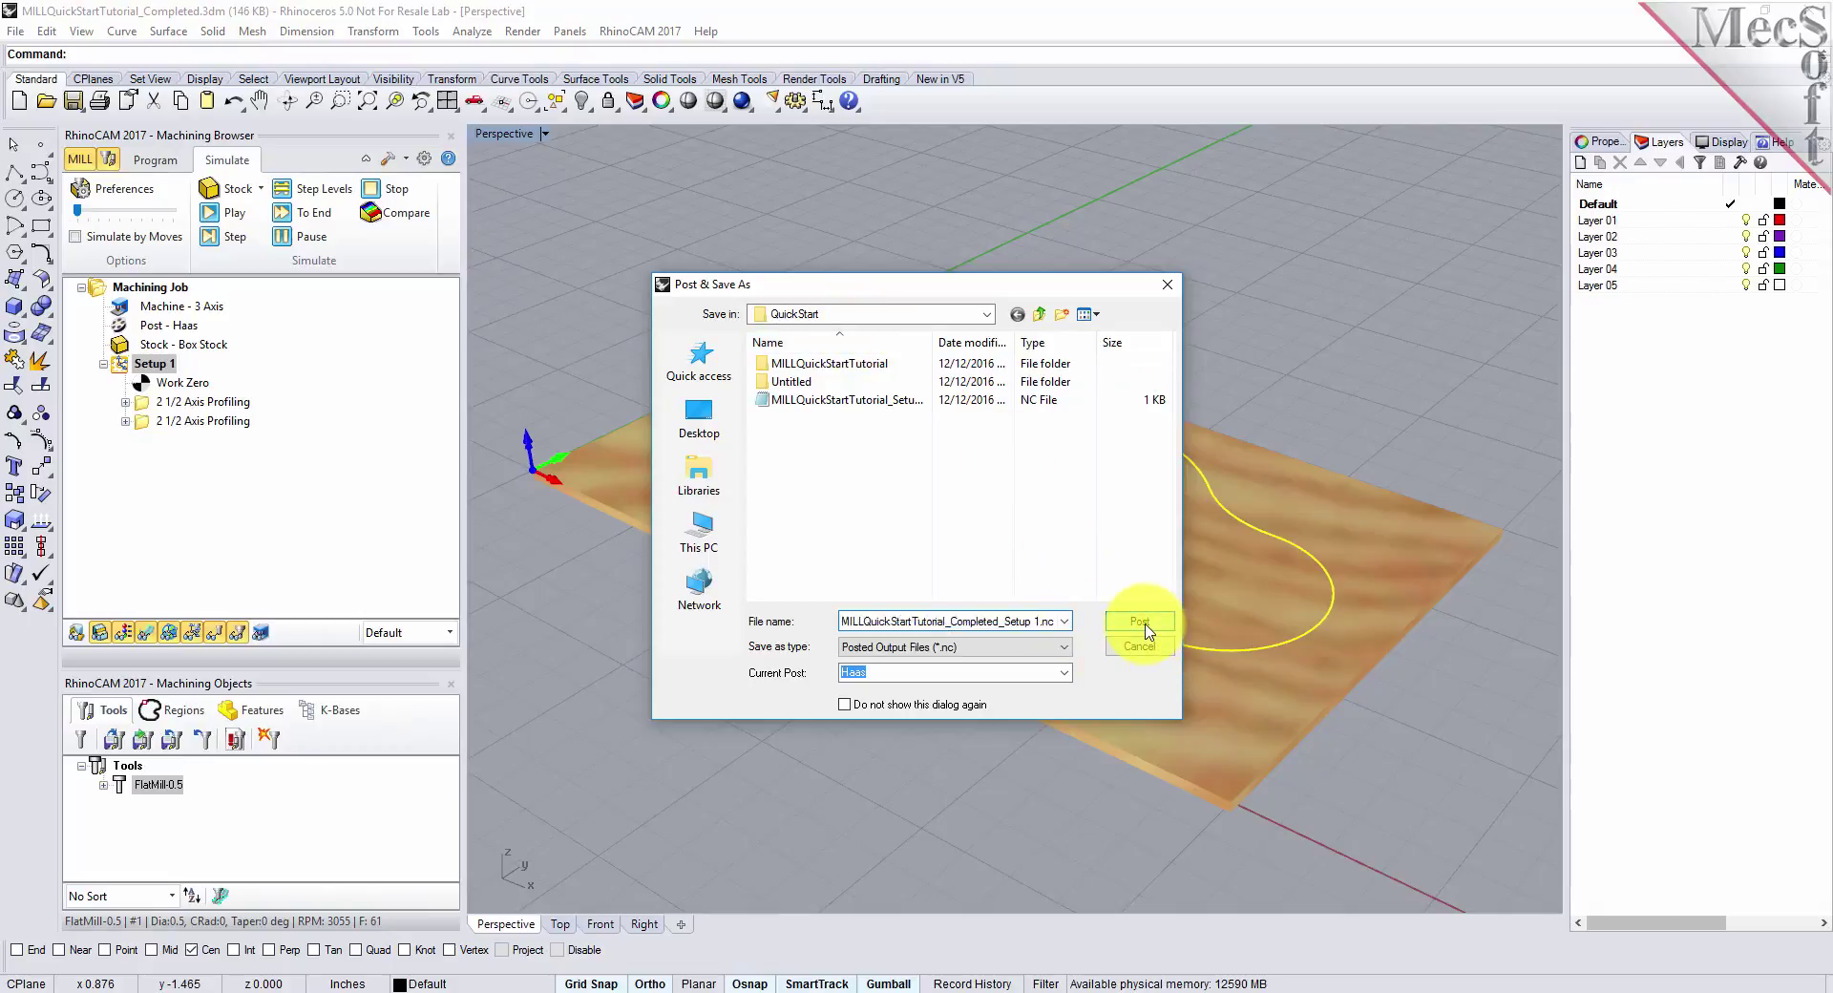
- Review the posted G-code for both profiling operations in Notepad and close the file
drag(1196, 300, 1198, 382)
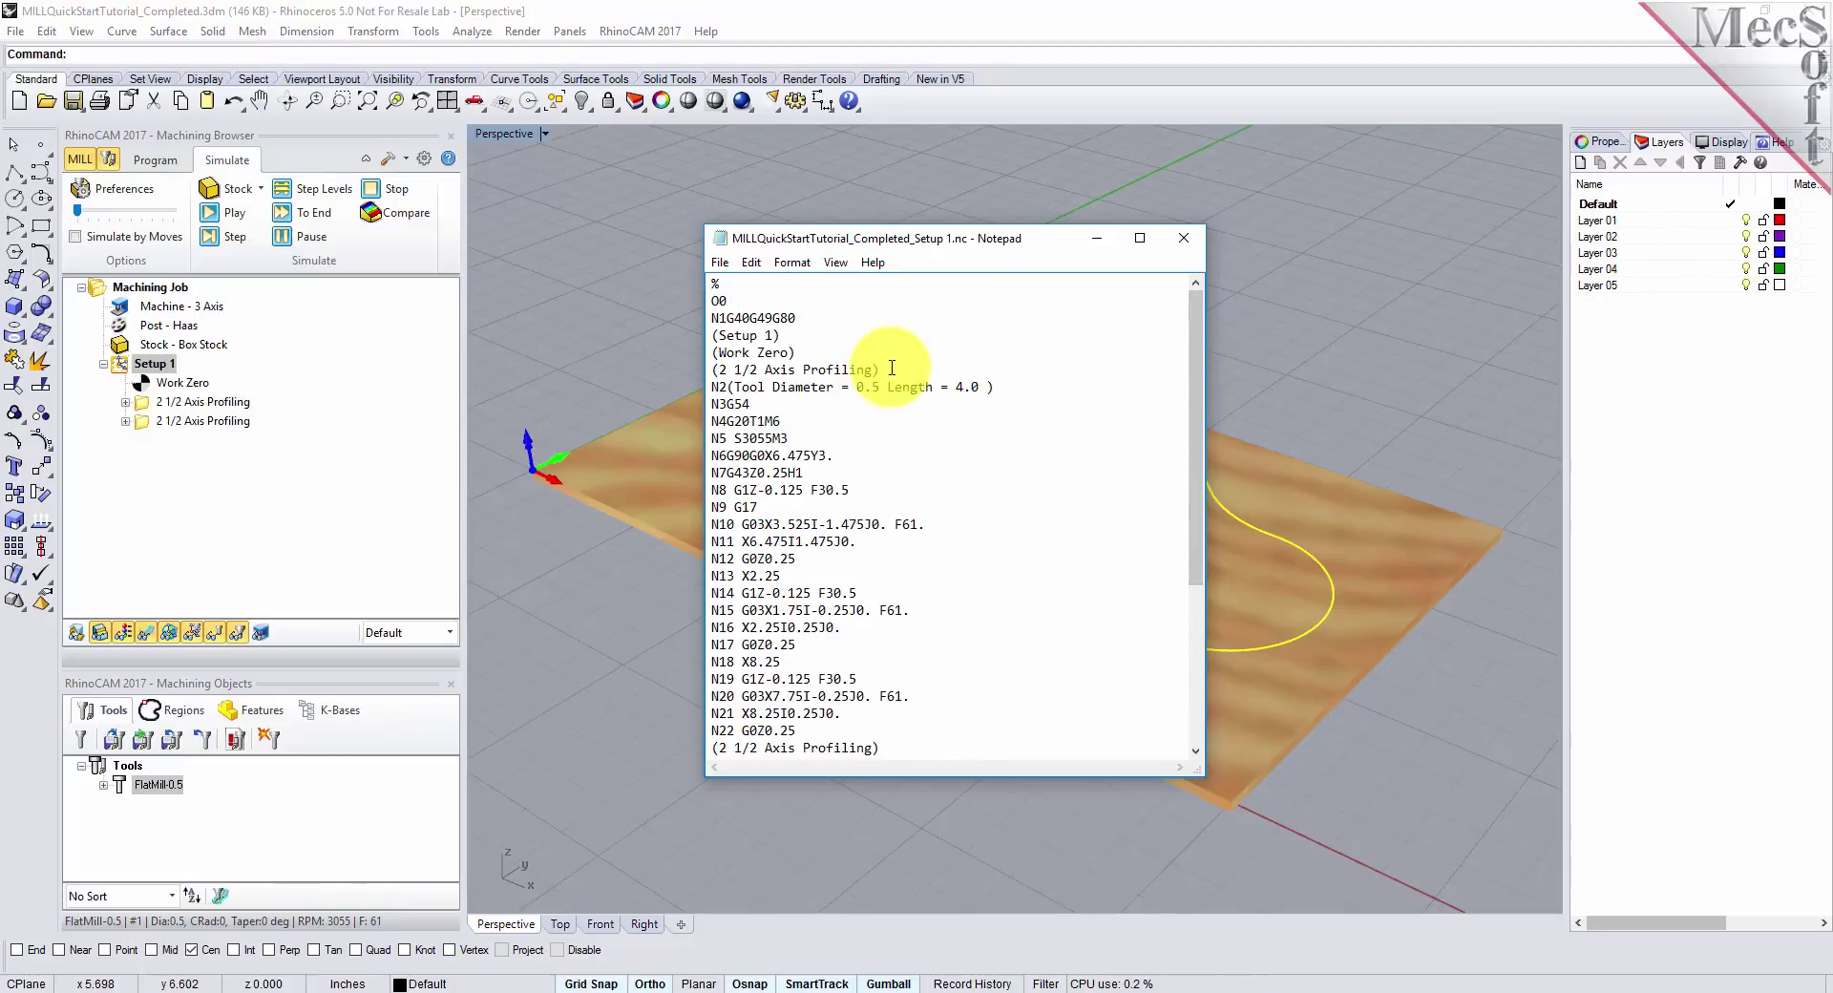
drag(879, 369, 669, 370)
scroll(859, 449, down, 8)
scroll(886, 450, up, 8)
click(1183, 238)
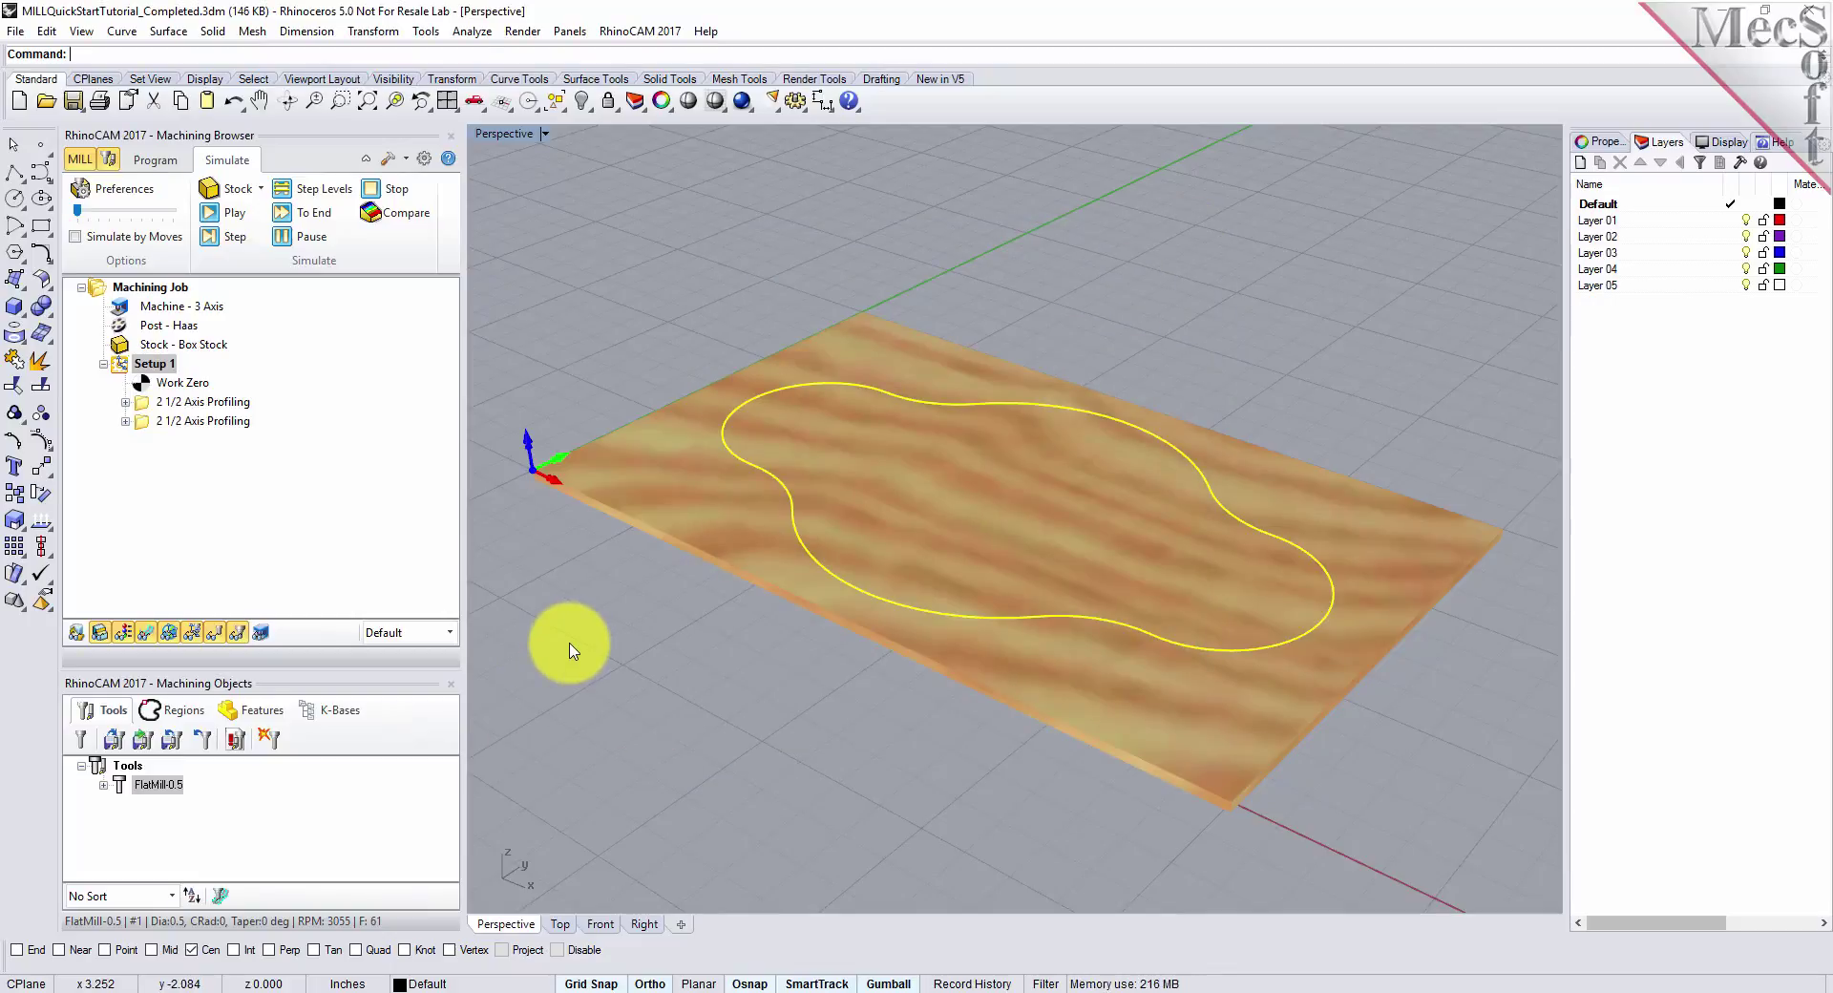
- Review the machining operations information for Setup 1, including tools, feeds and machine times, and close it
click(155, 160)
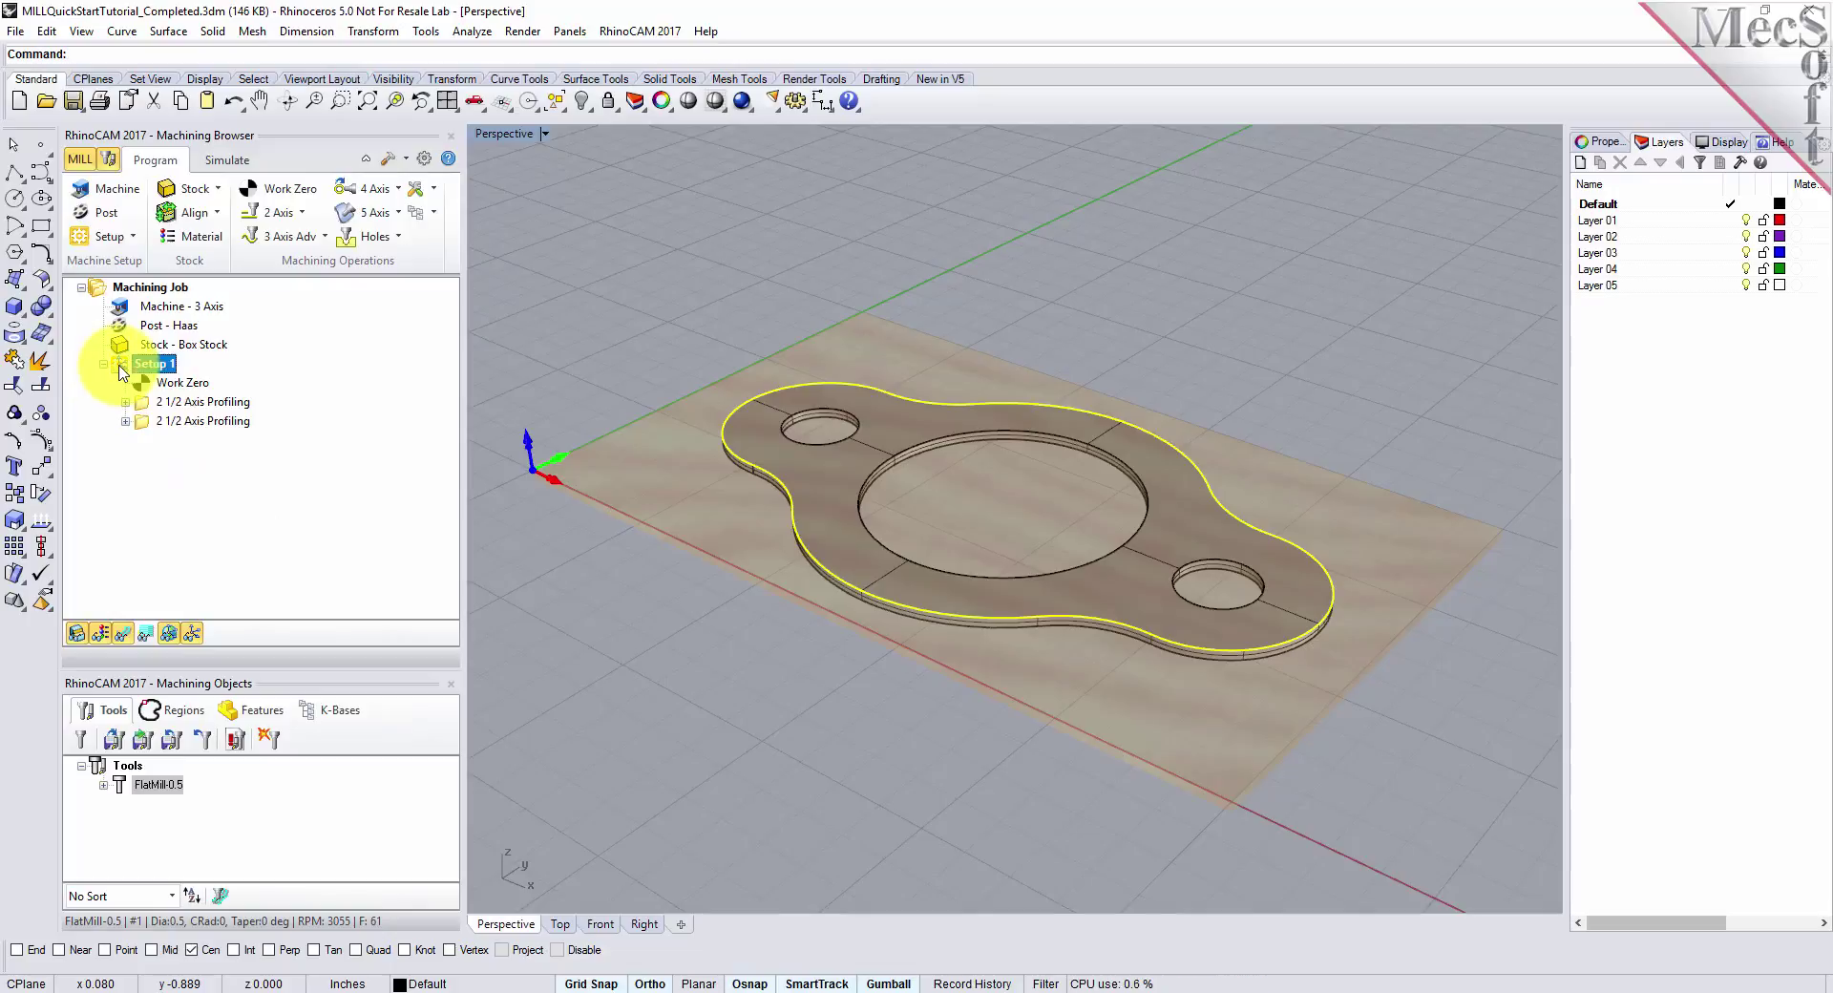
right_click(174, 369)
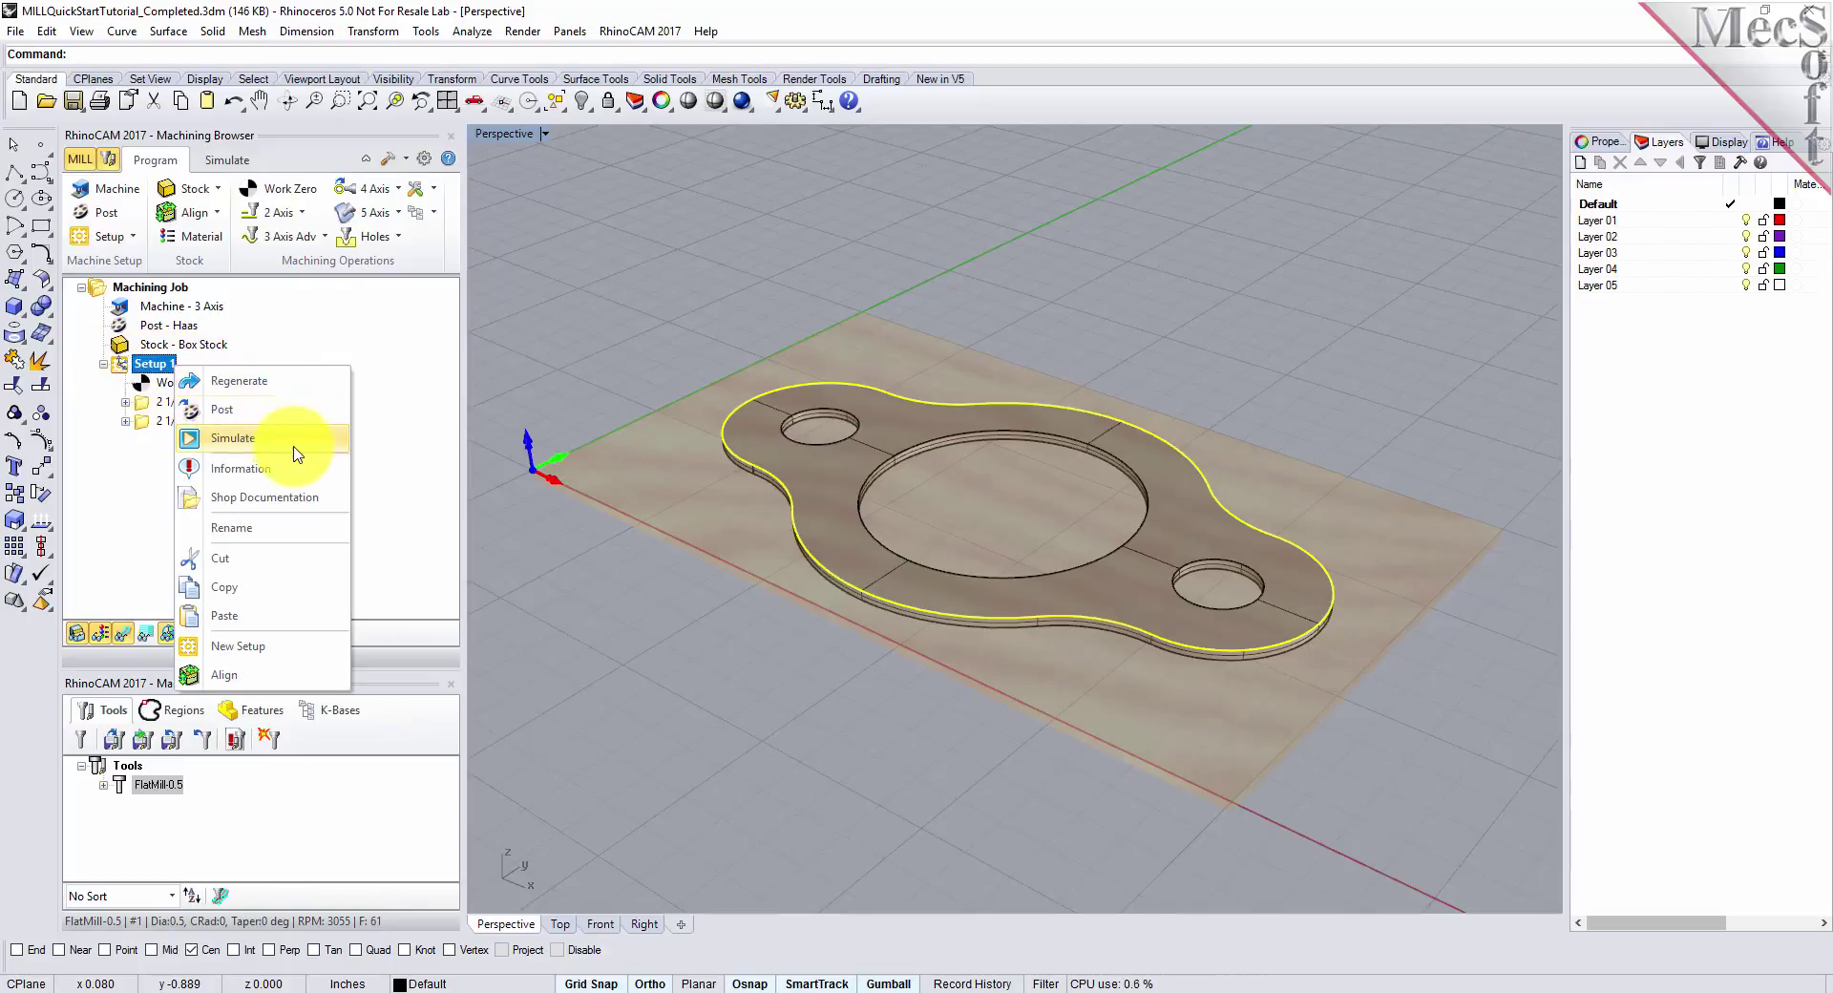
click(316, 473)
drag(272, 31, 674, 277)
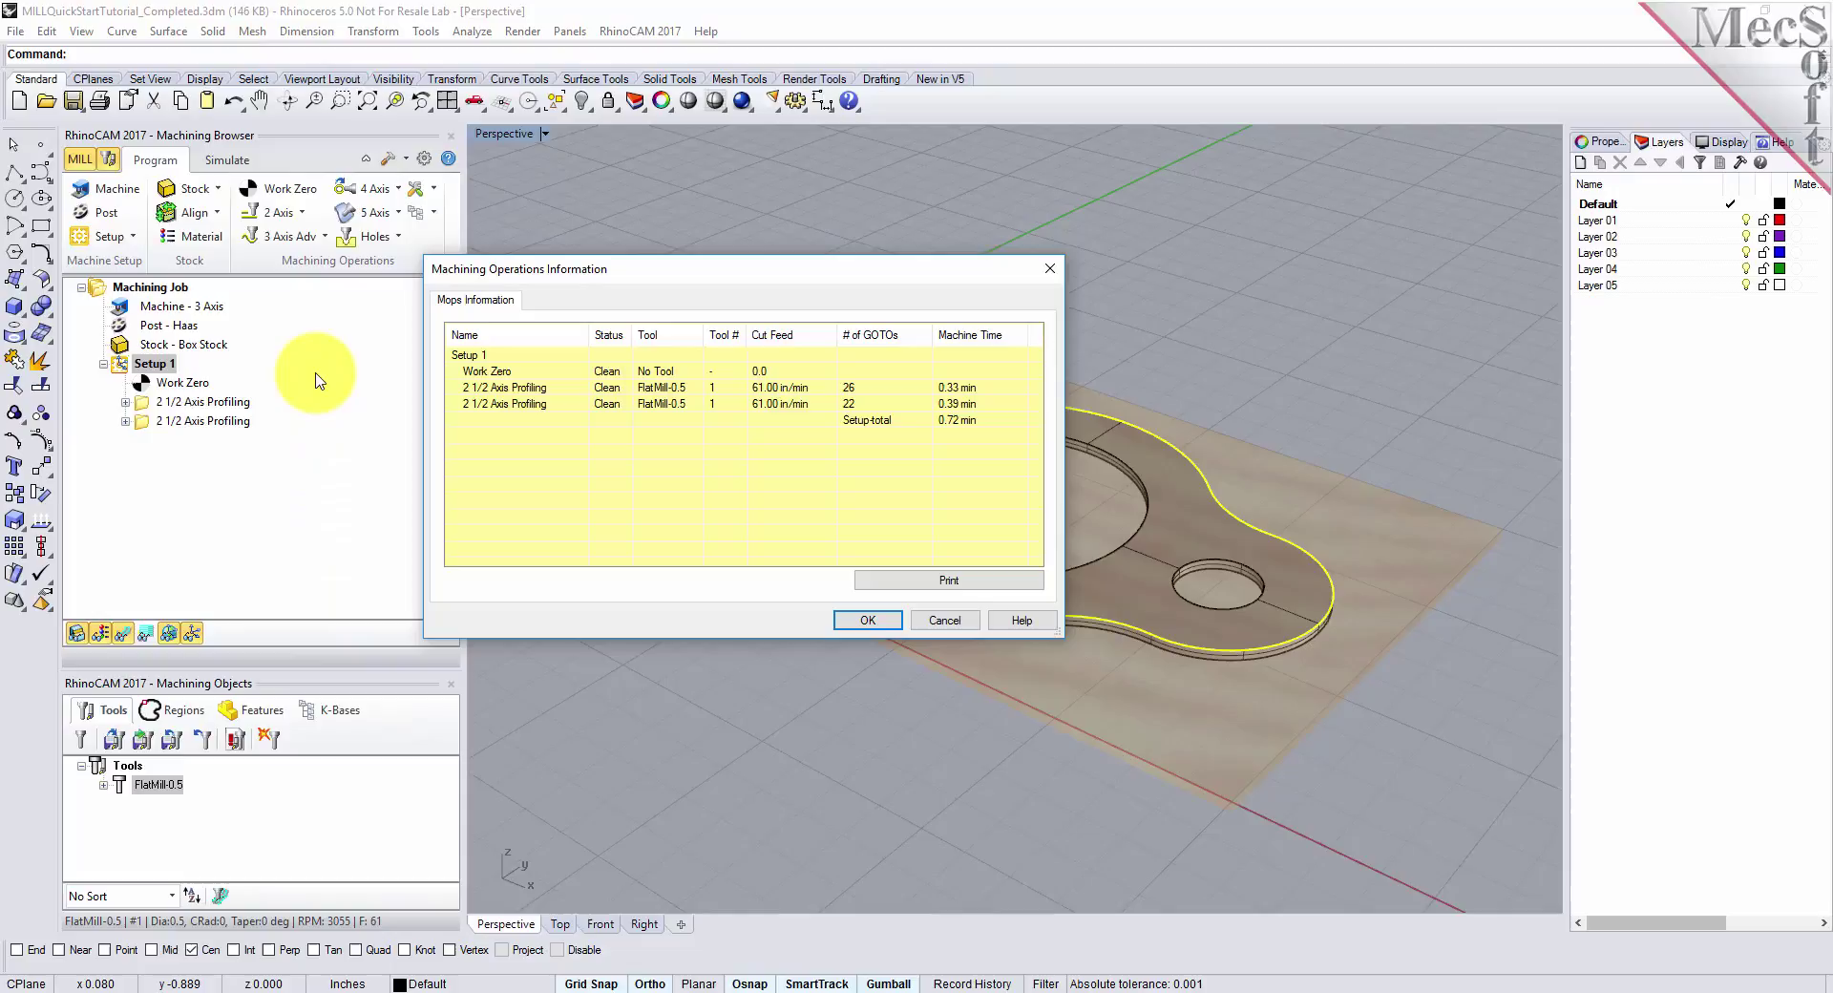
click(867, 621)
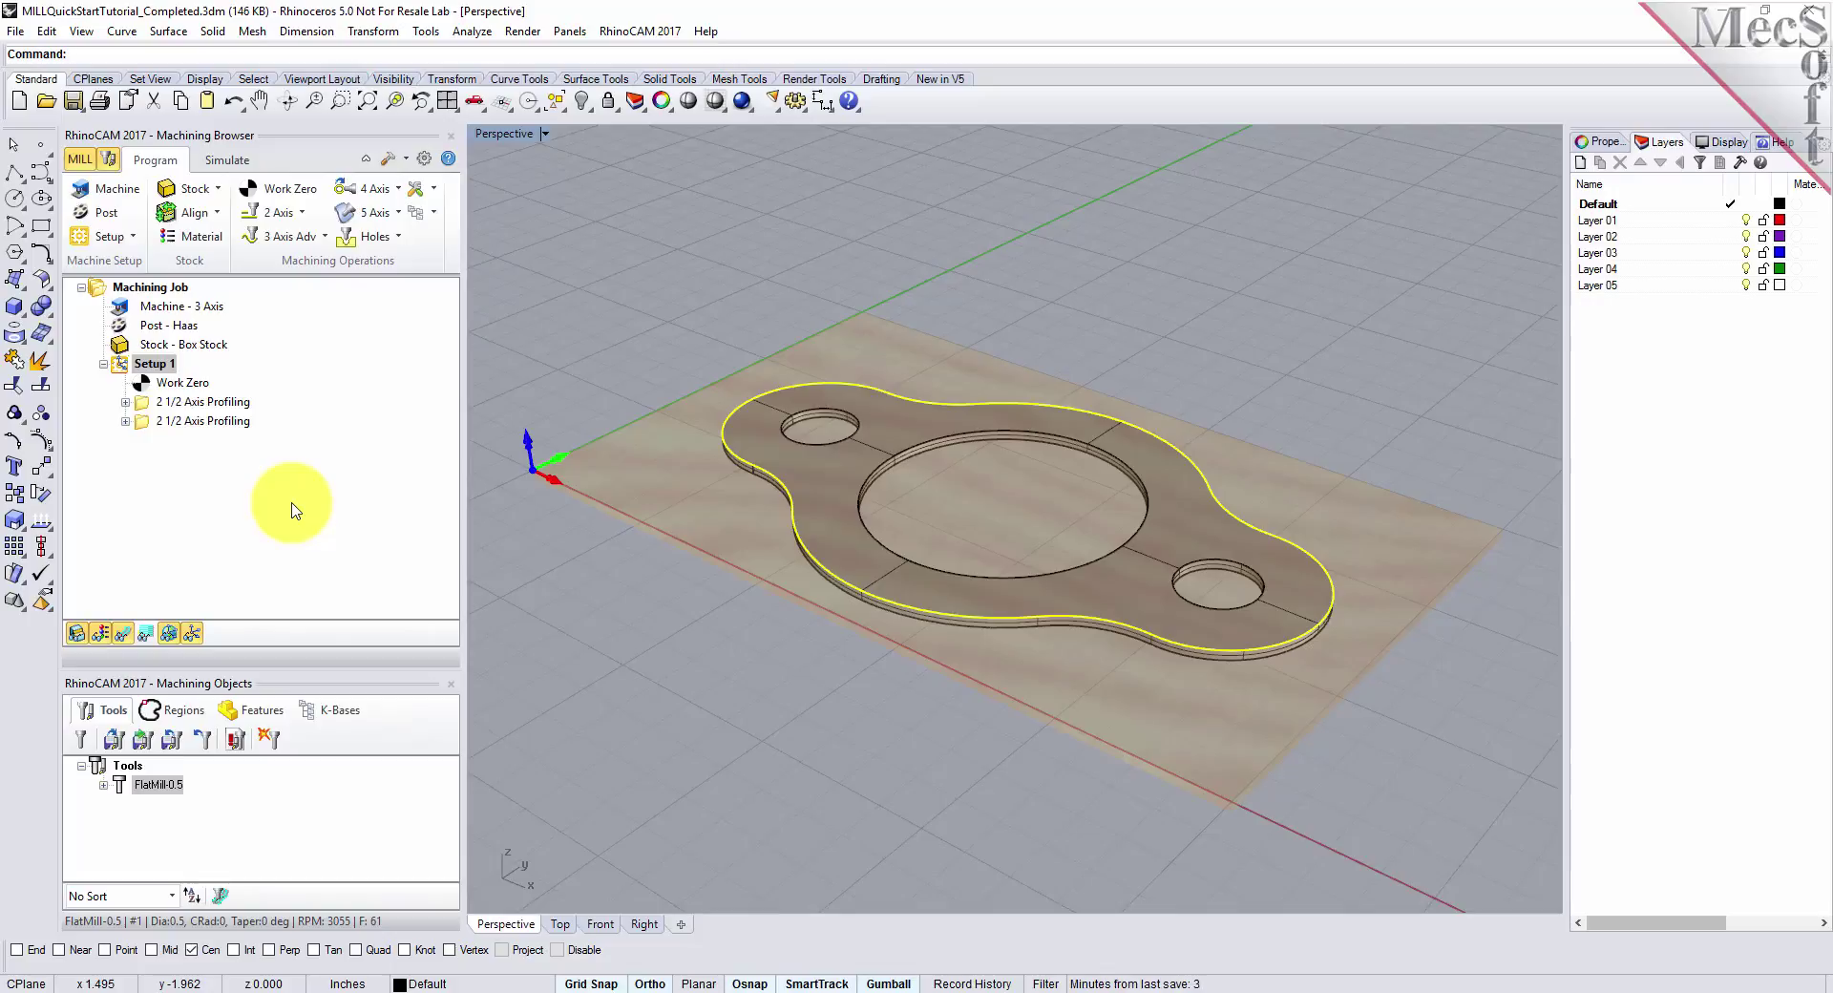
- Create shop documentation for Setup 1 using Template2, save it as MILLQuickStartTutorial_Completed.html, and review the document down to its operations list
right_click(168, 364)
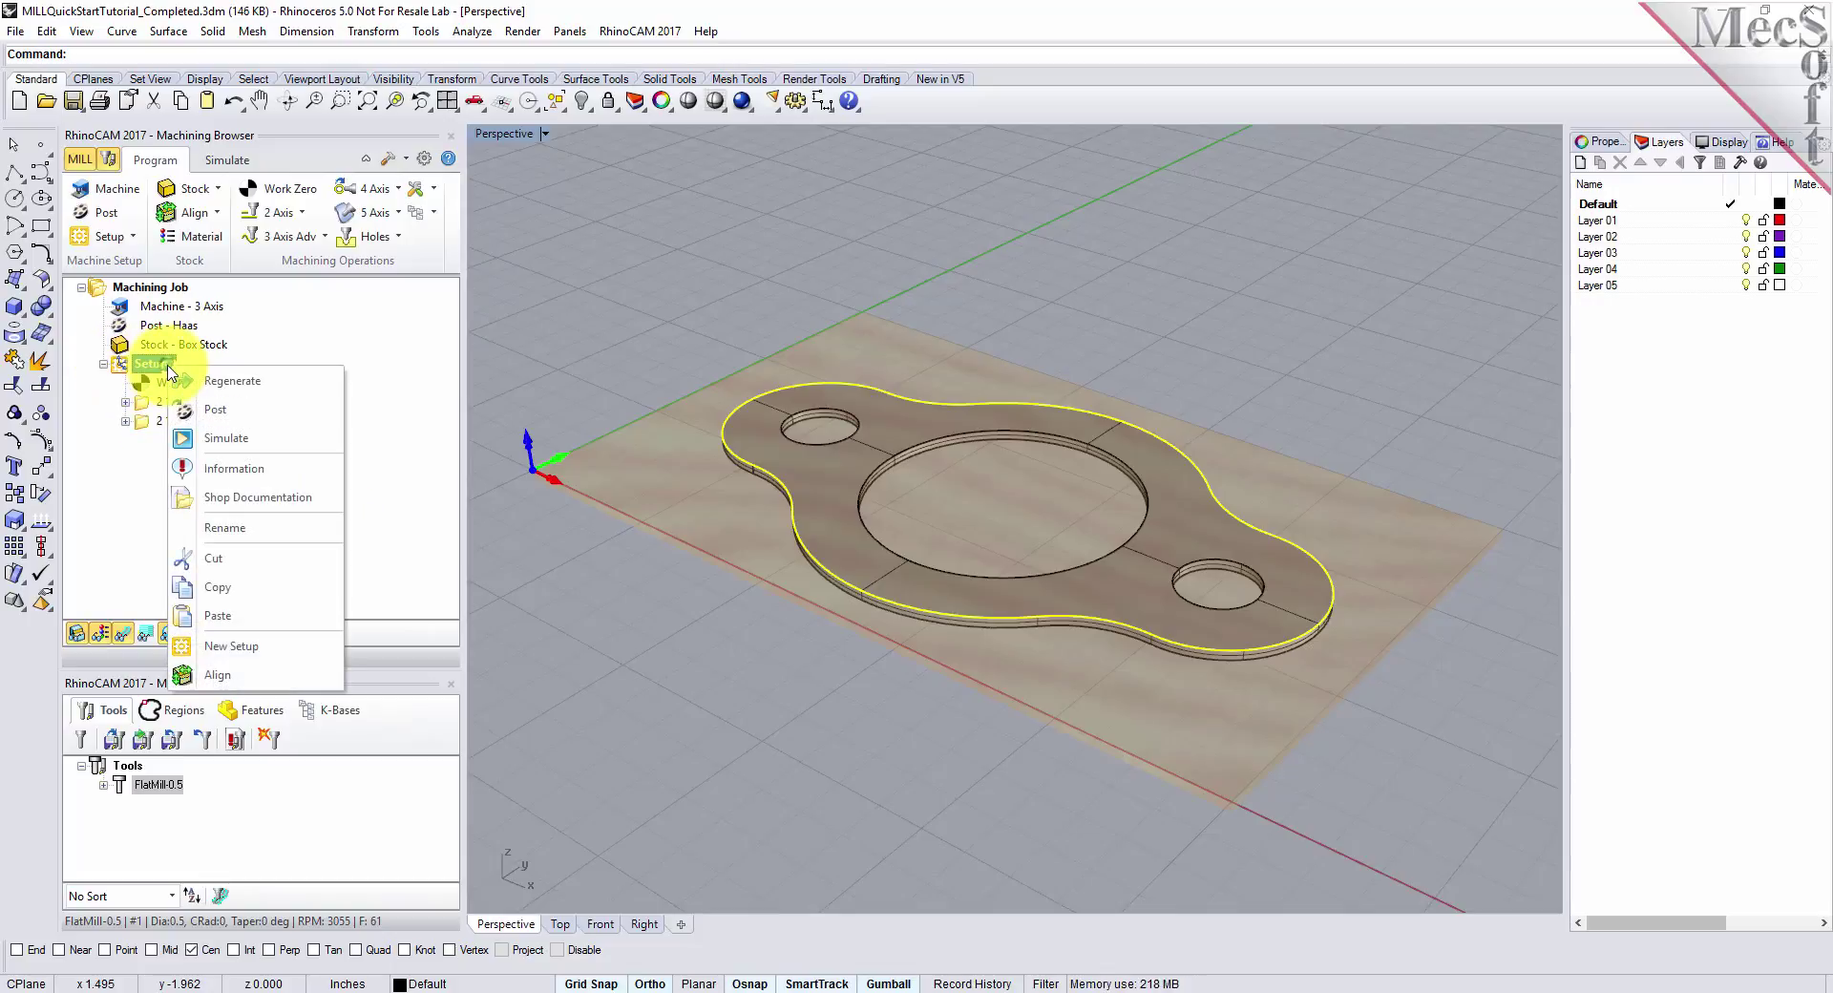
click(330, 497)
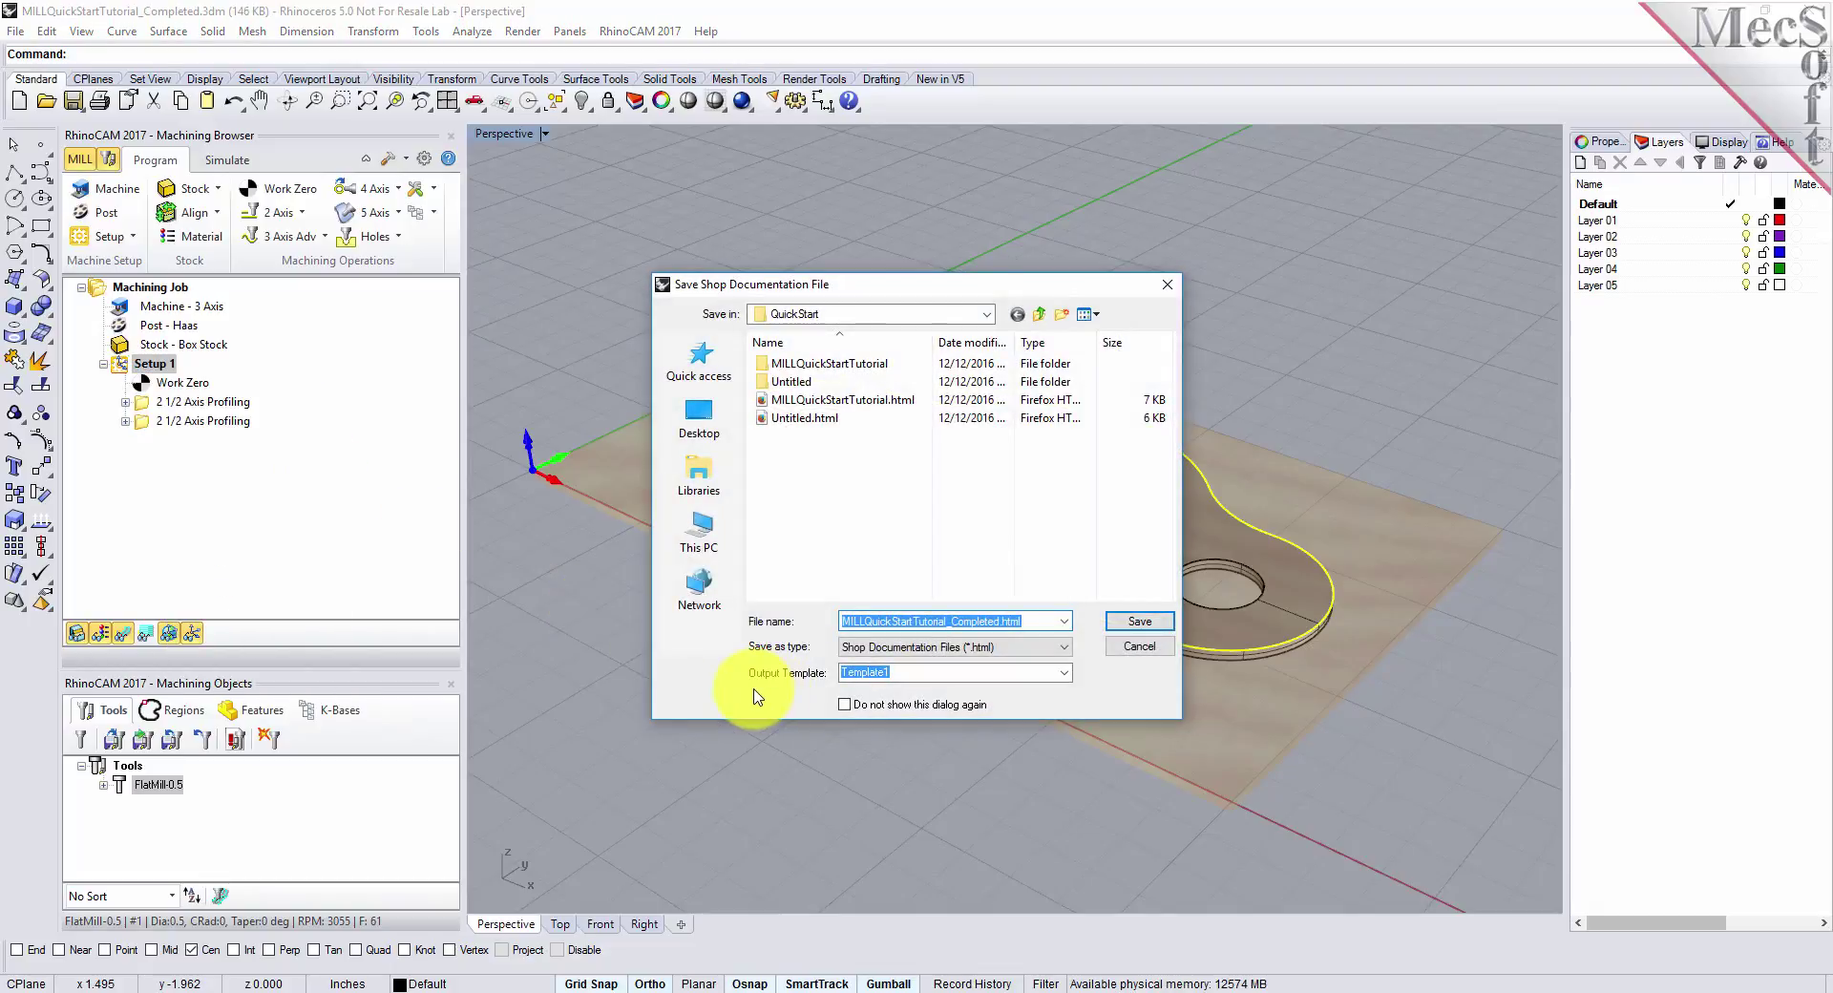
click(1064, 673)
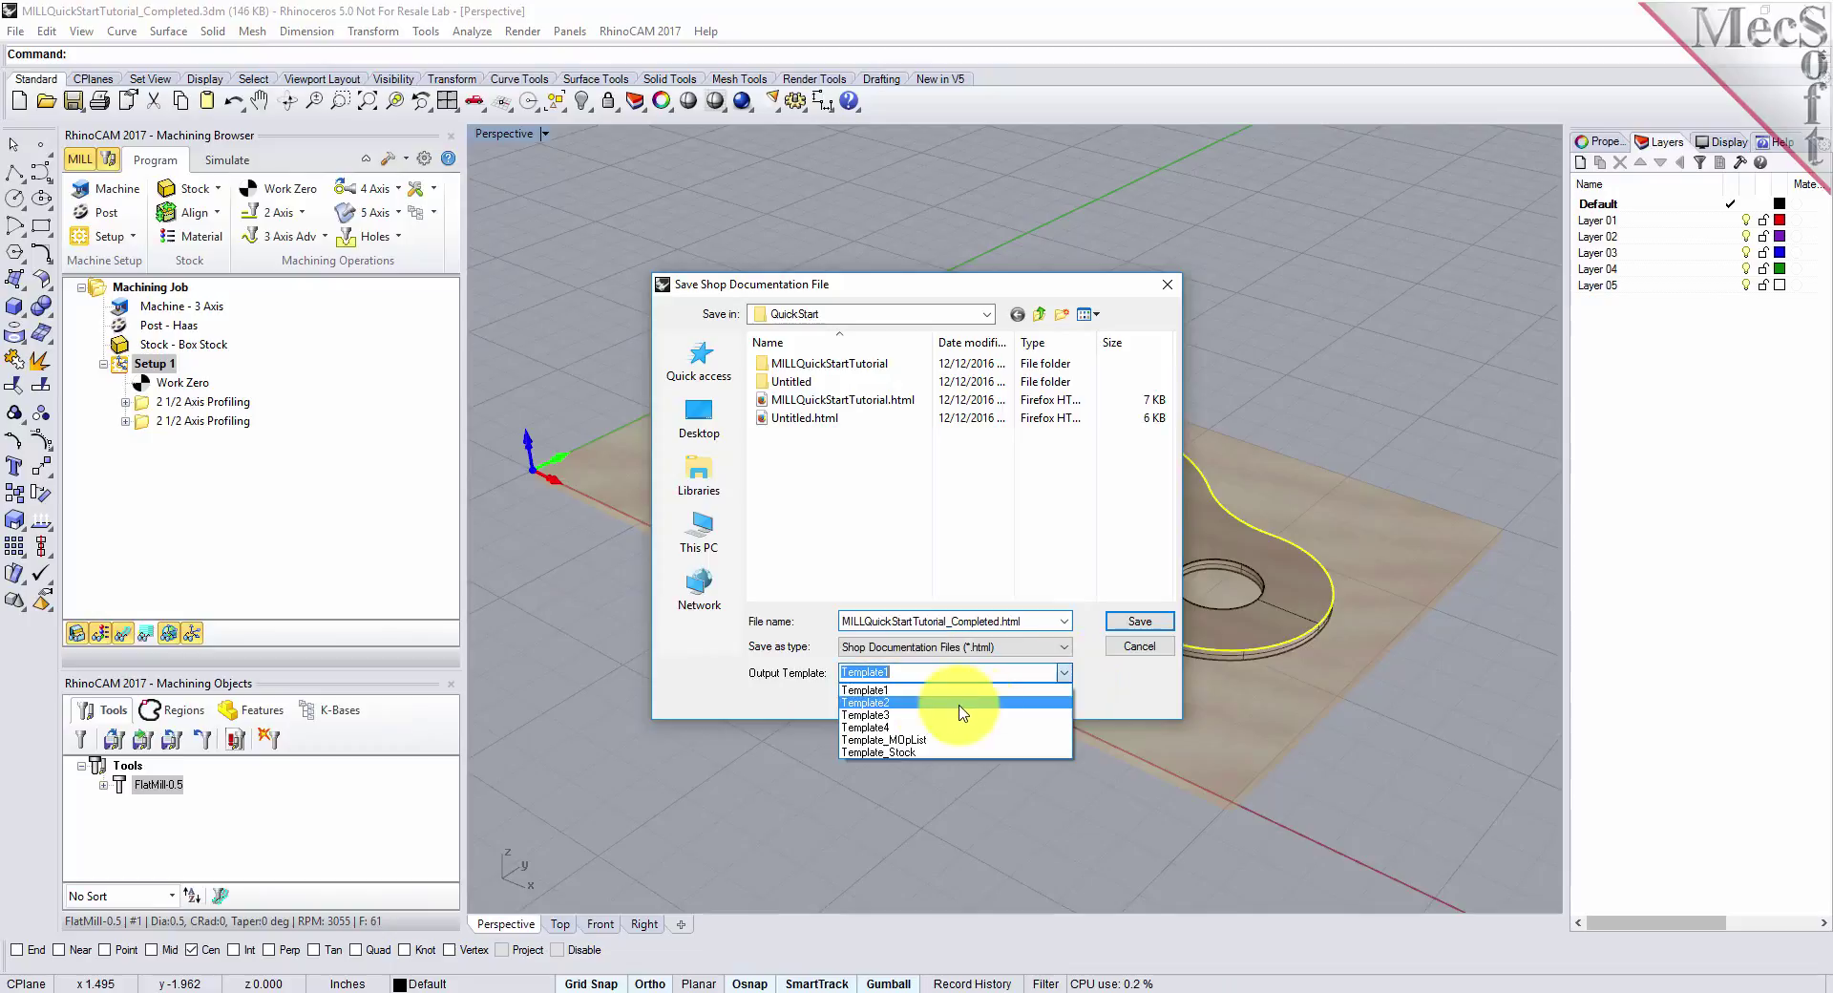
click(959, 704)
click(1139, 621)
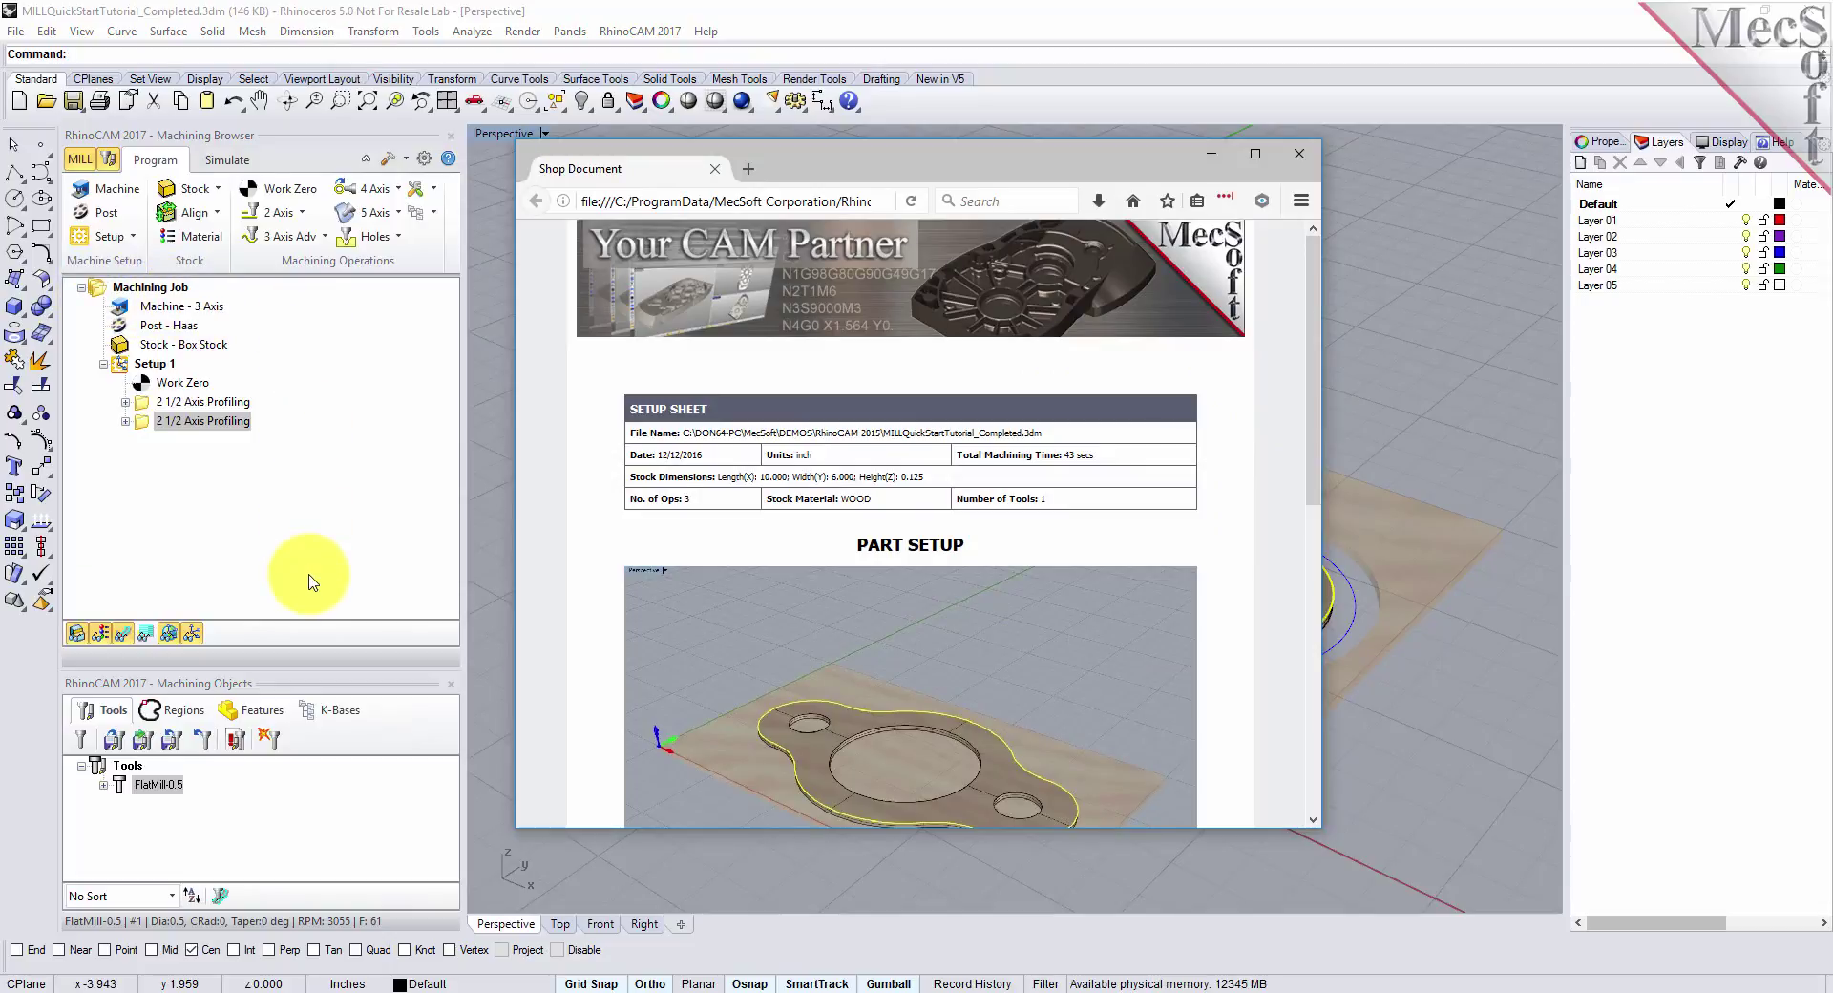
drag(1310, 321, 1313, 662)
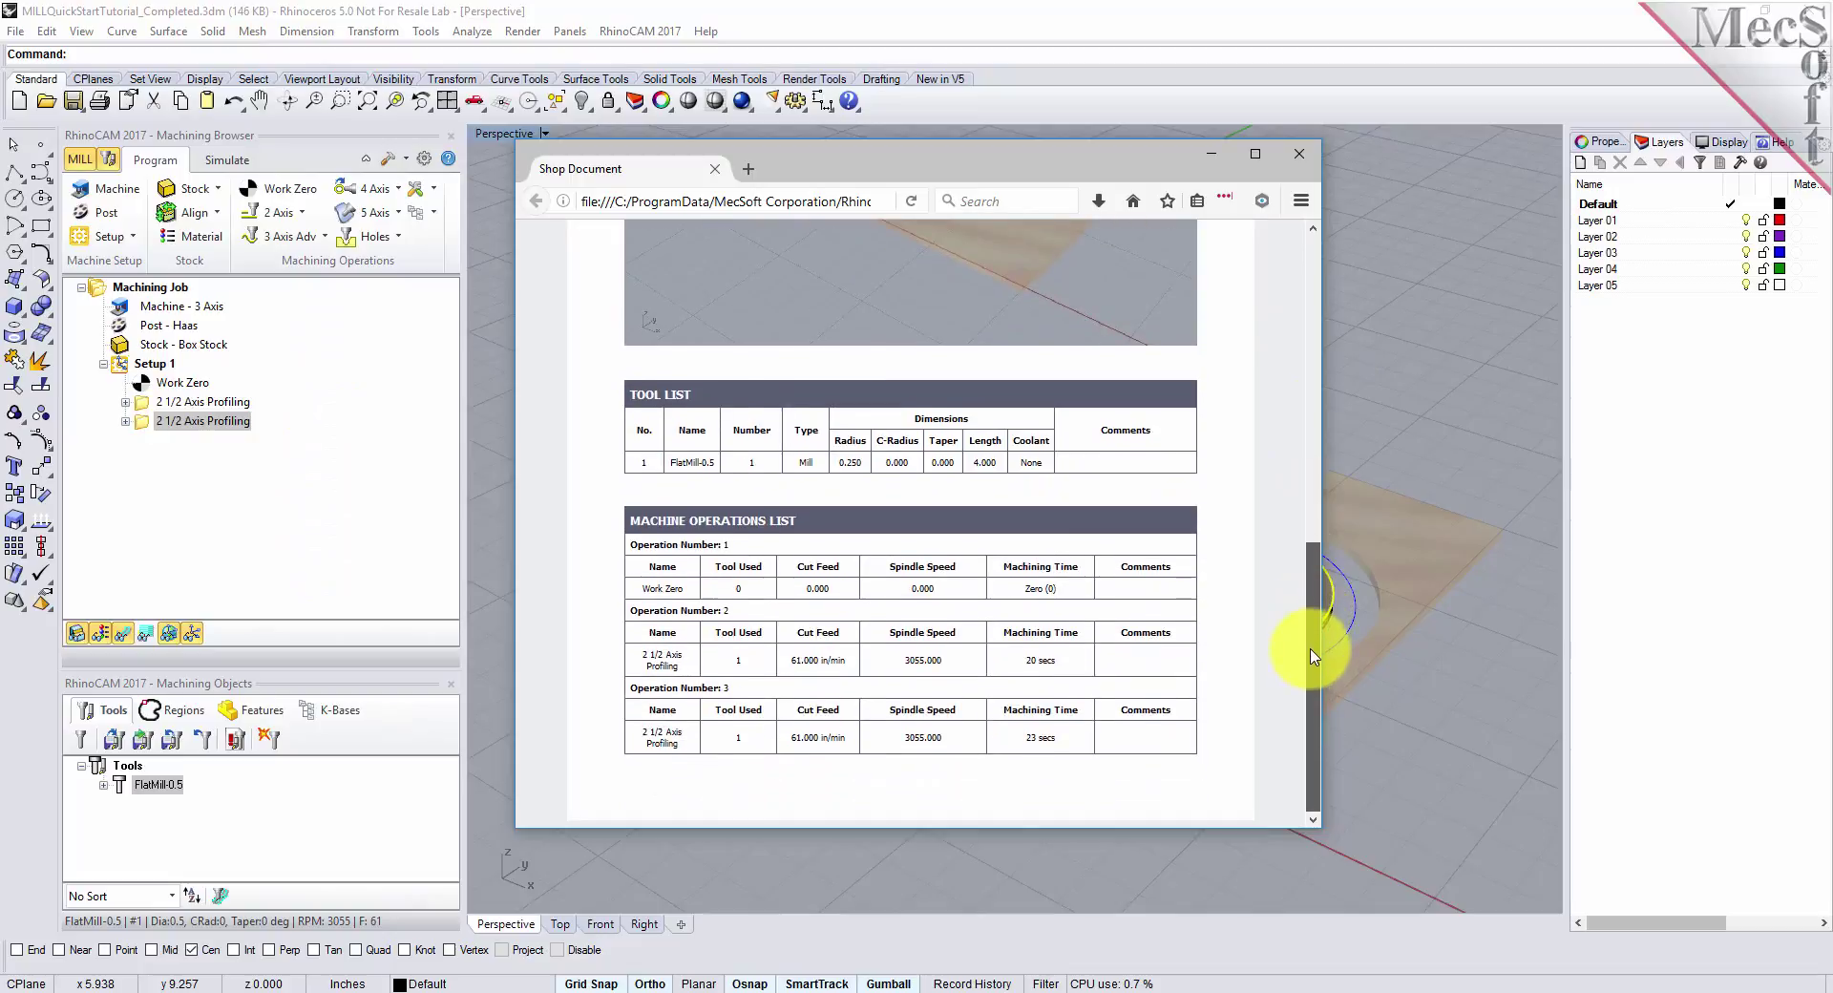